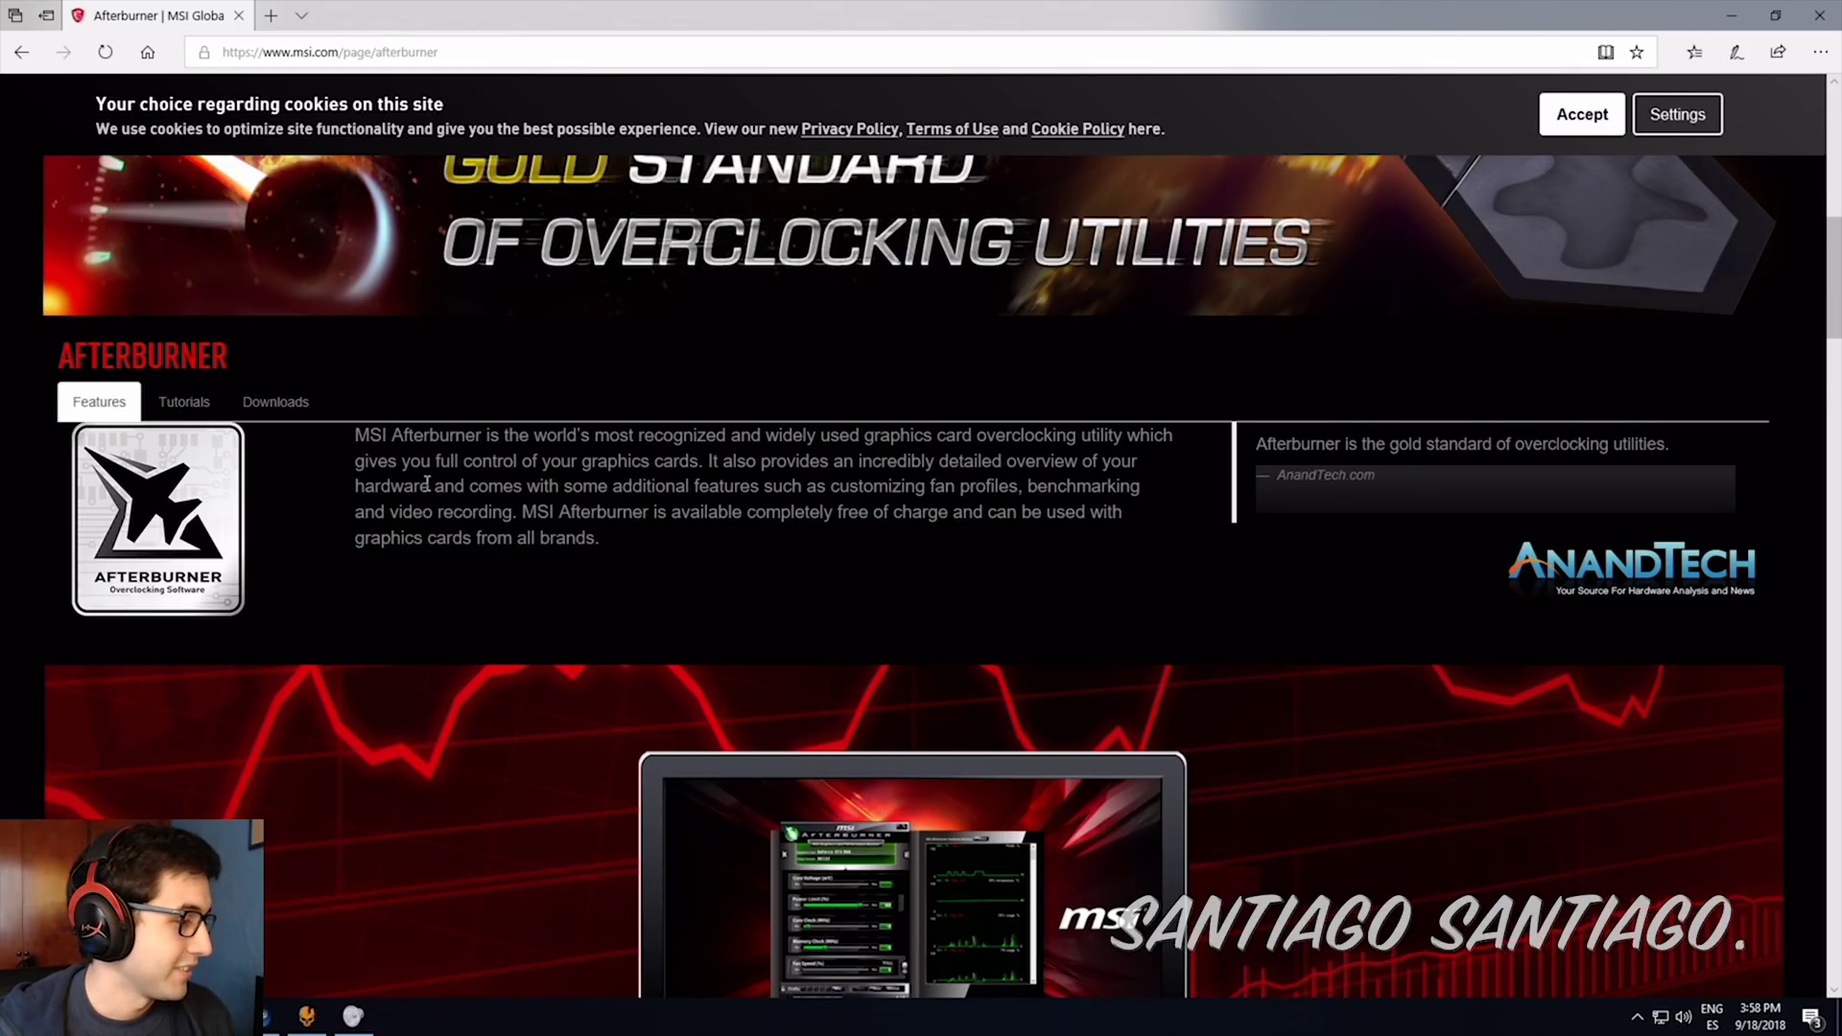
# Download MSIAfterburnerSetup.zip from the msi.com Afterburner downloads in Edge and open it.
pyautogui.click(276, 405)
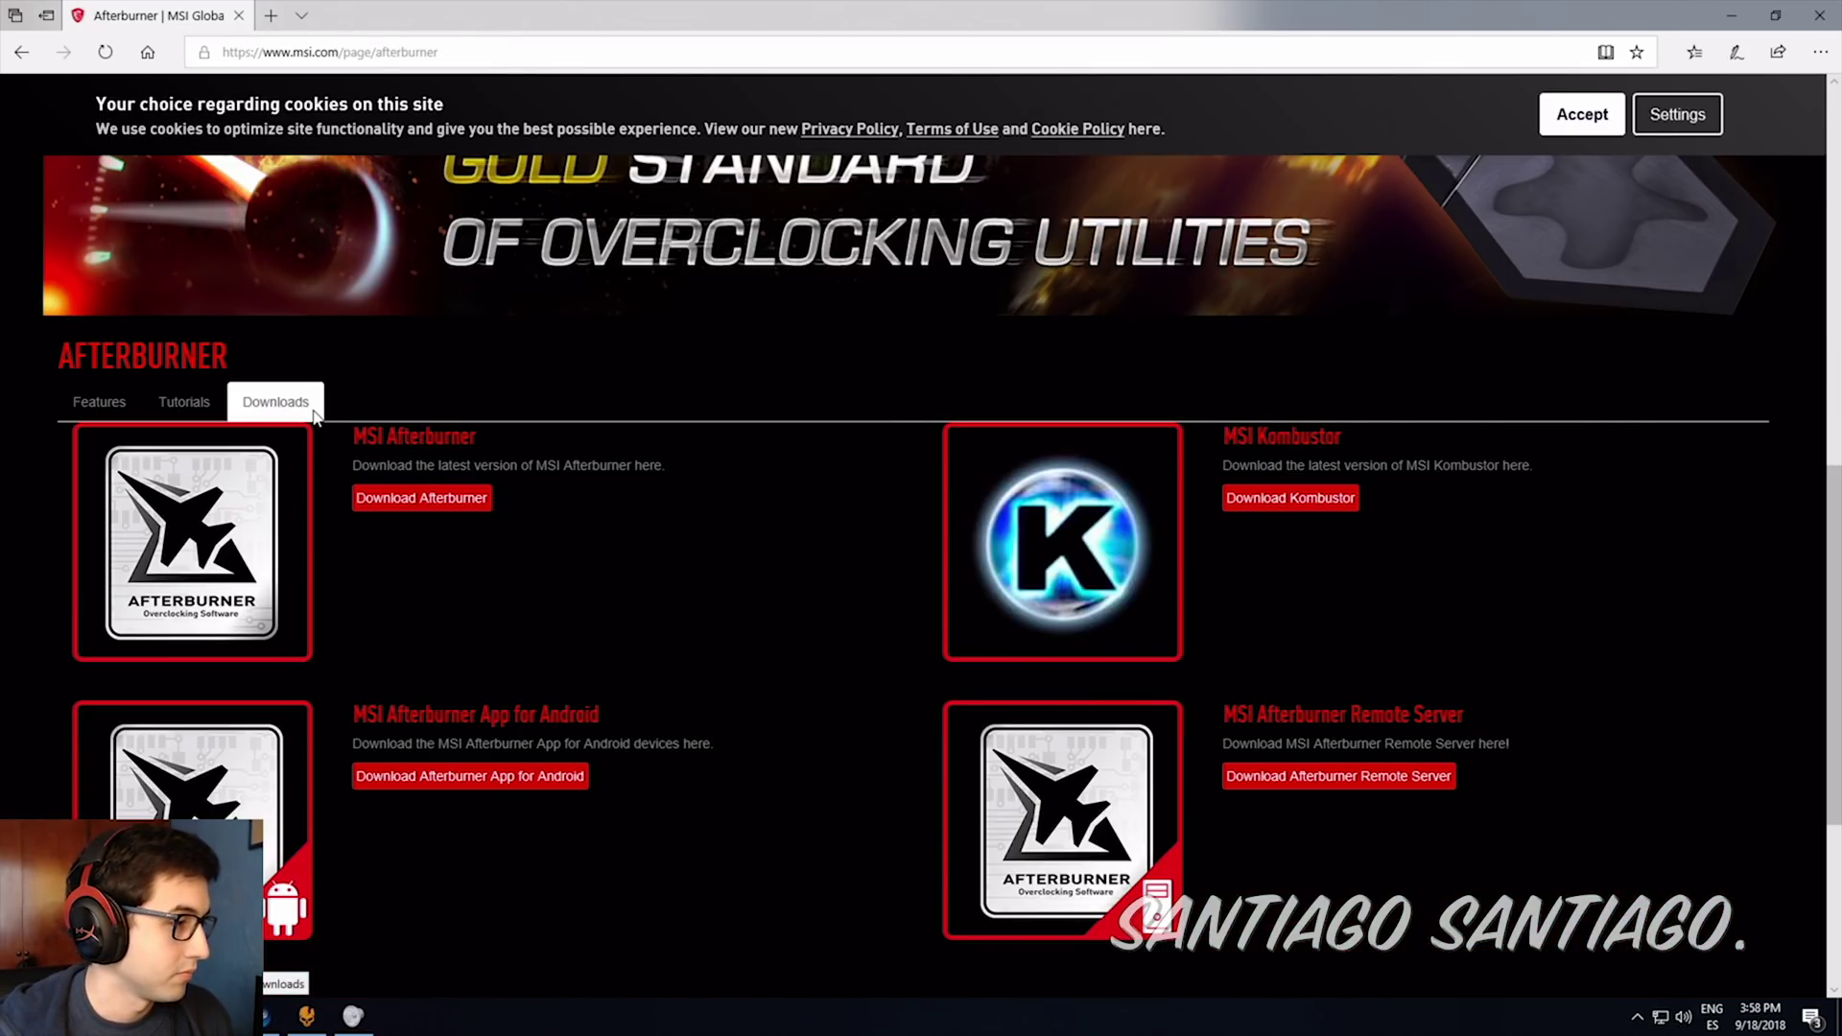
pyautogui.click(404, 509)
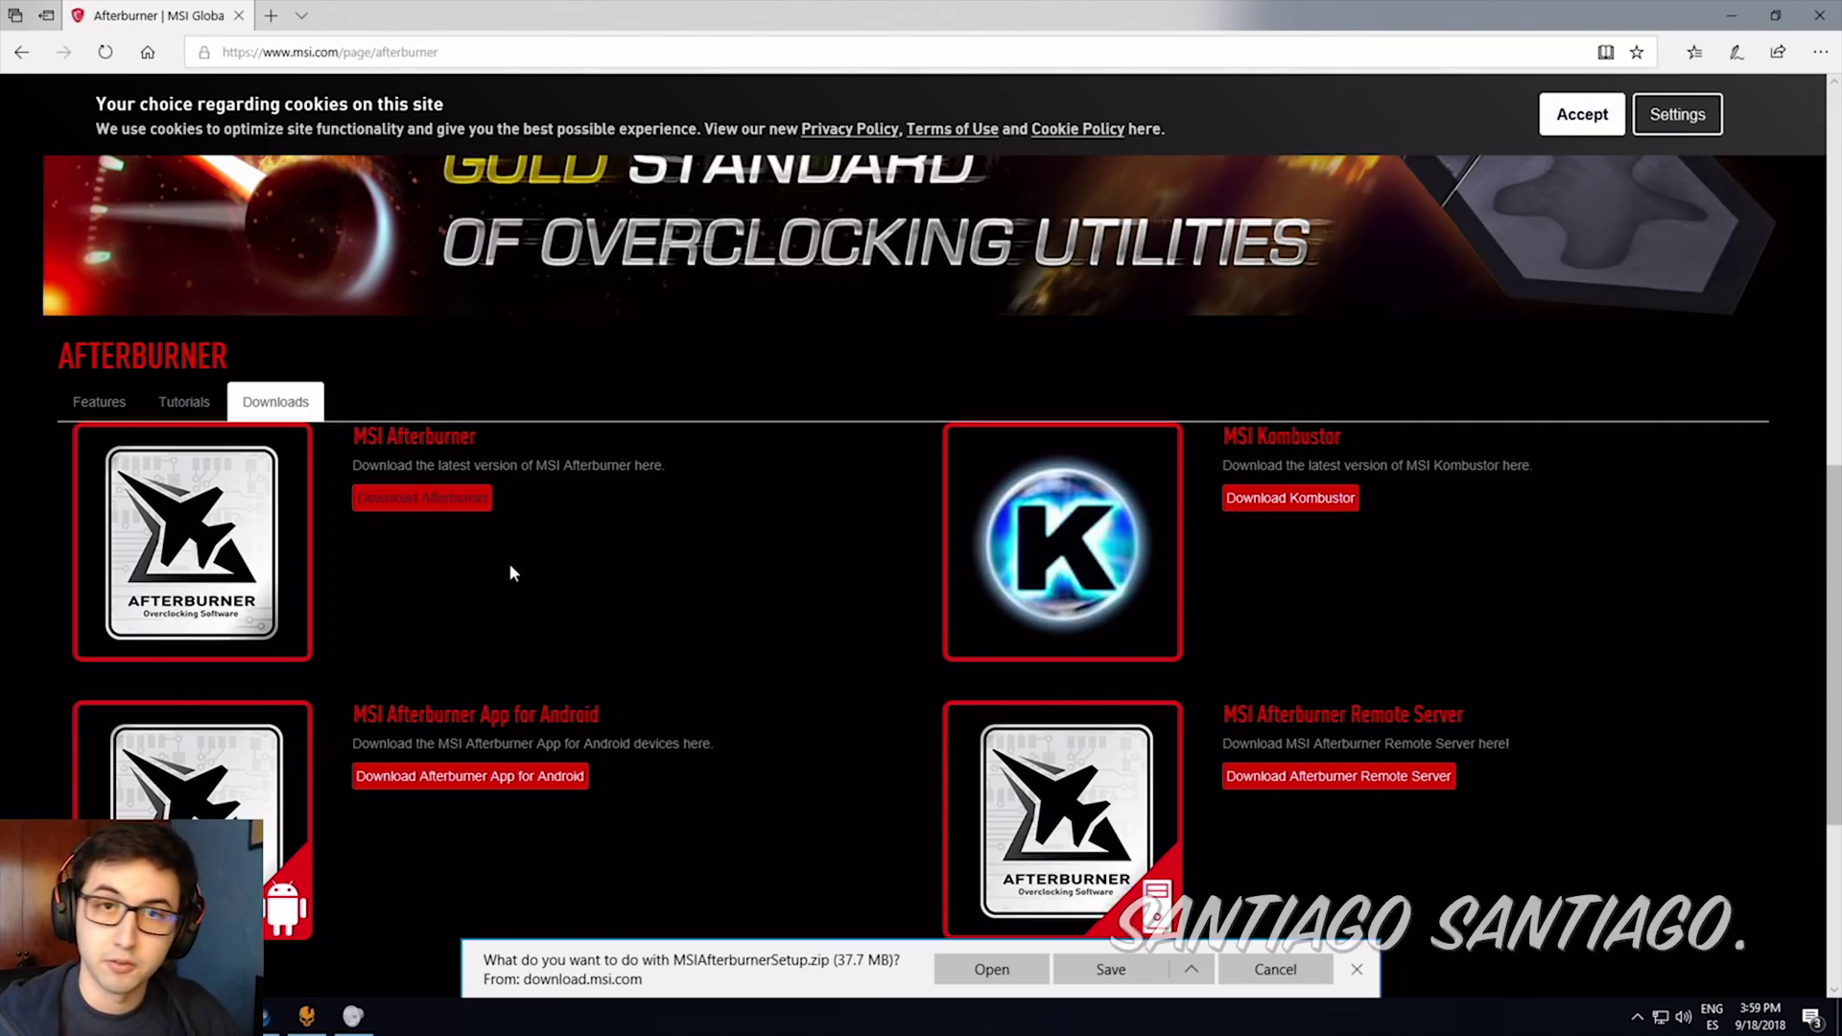
pyautogui.click(1111, 971)
pyautogui.click(1048, 971)
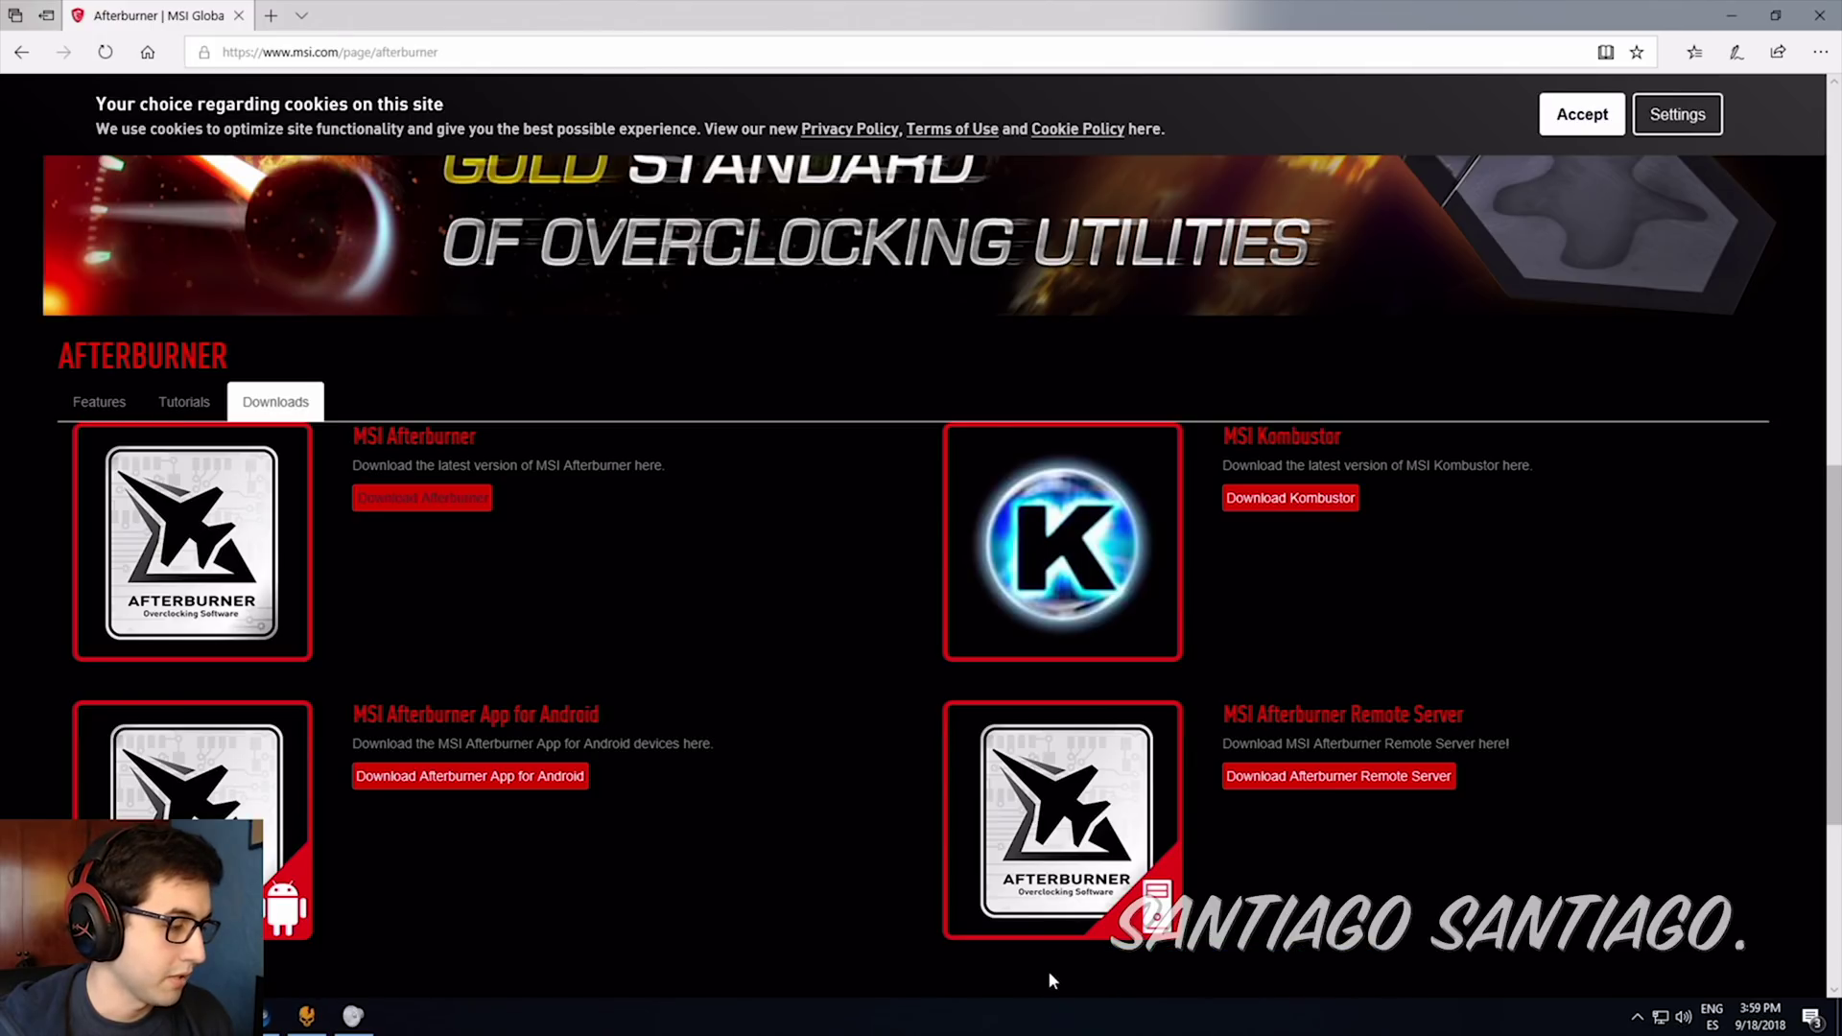
# Run MSIAfterburnerSetup450 from the zip's 4.5.0 folder with English as the installer language.
pyautogui.doubleClick(1178, 434)
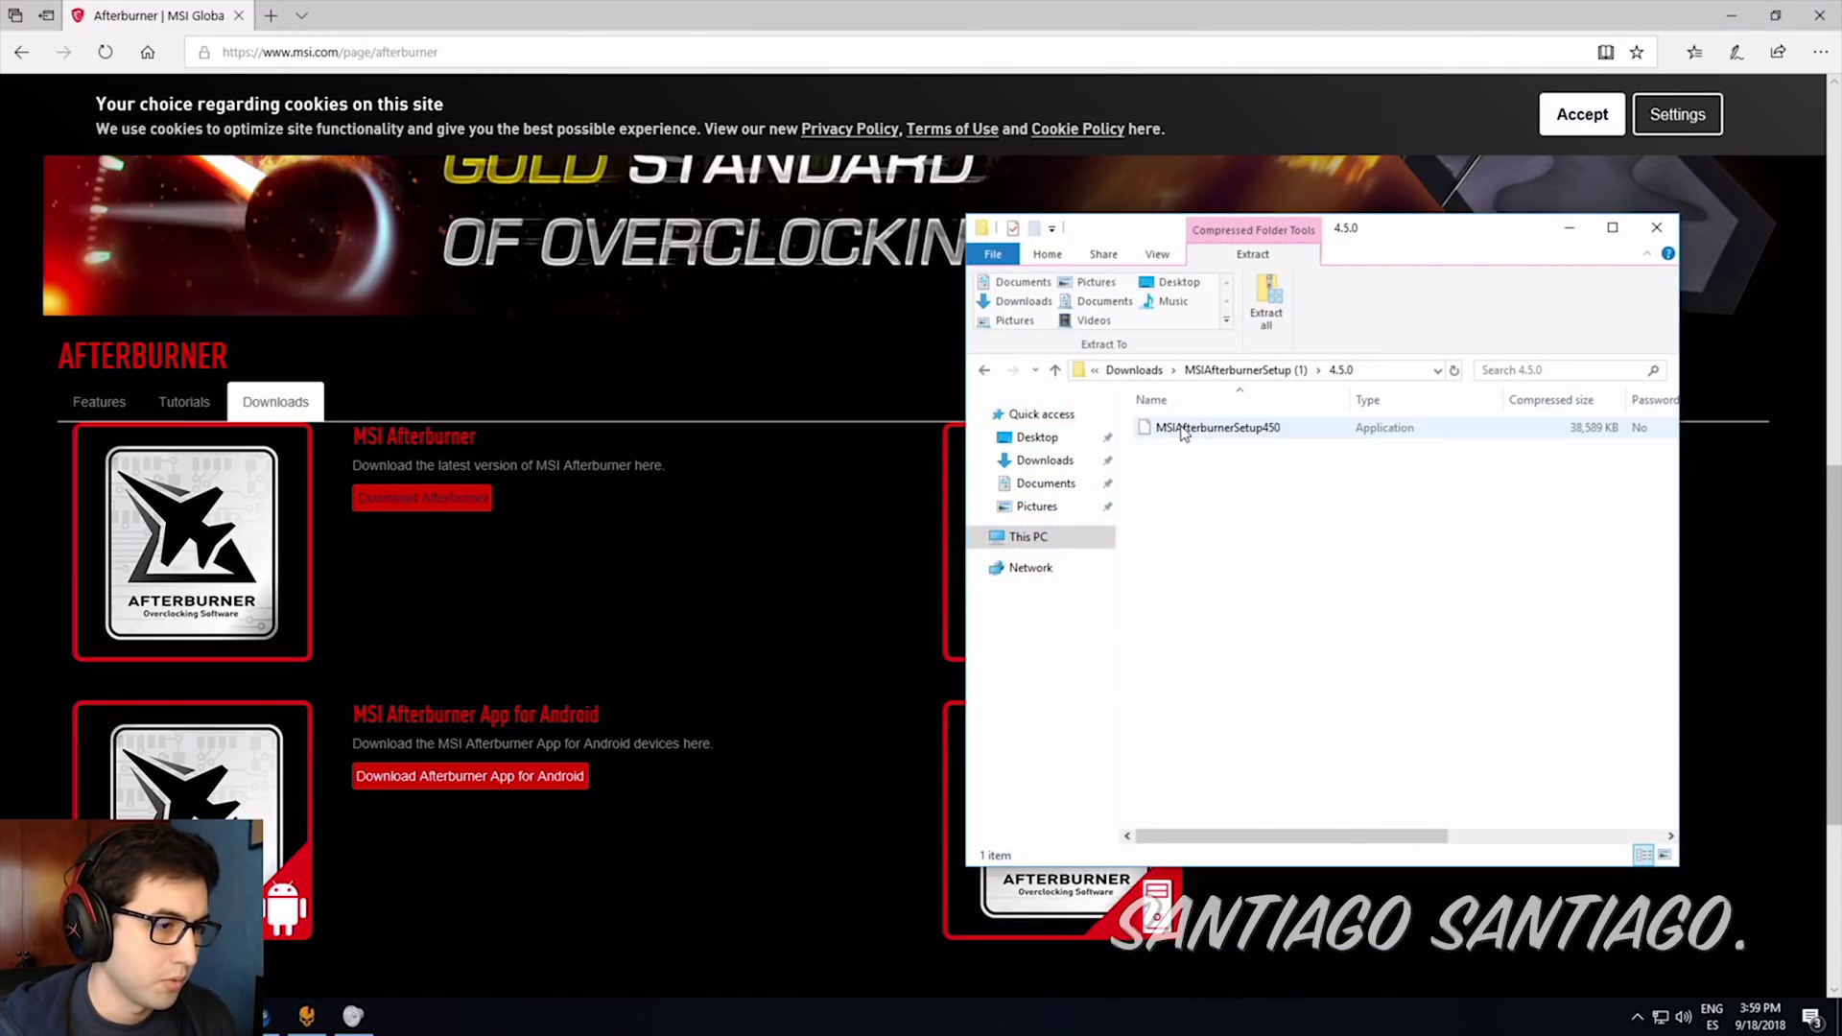
pyautogui.doubleClick(1185, 433)
pyautogui.click(948, 546)
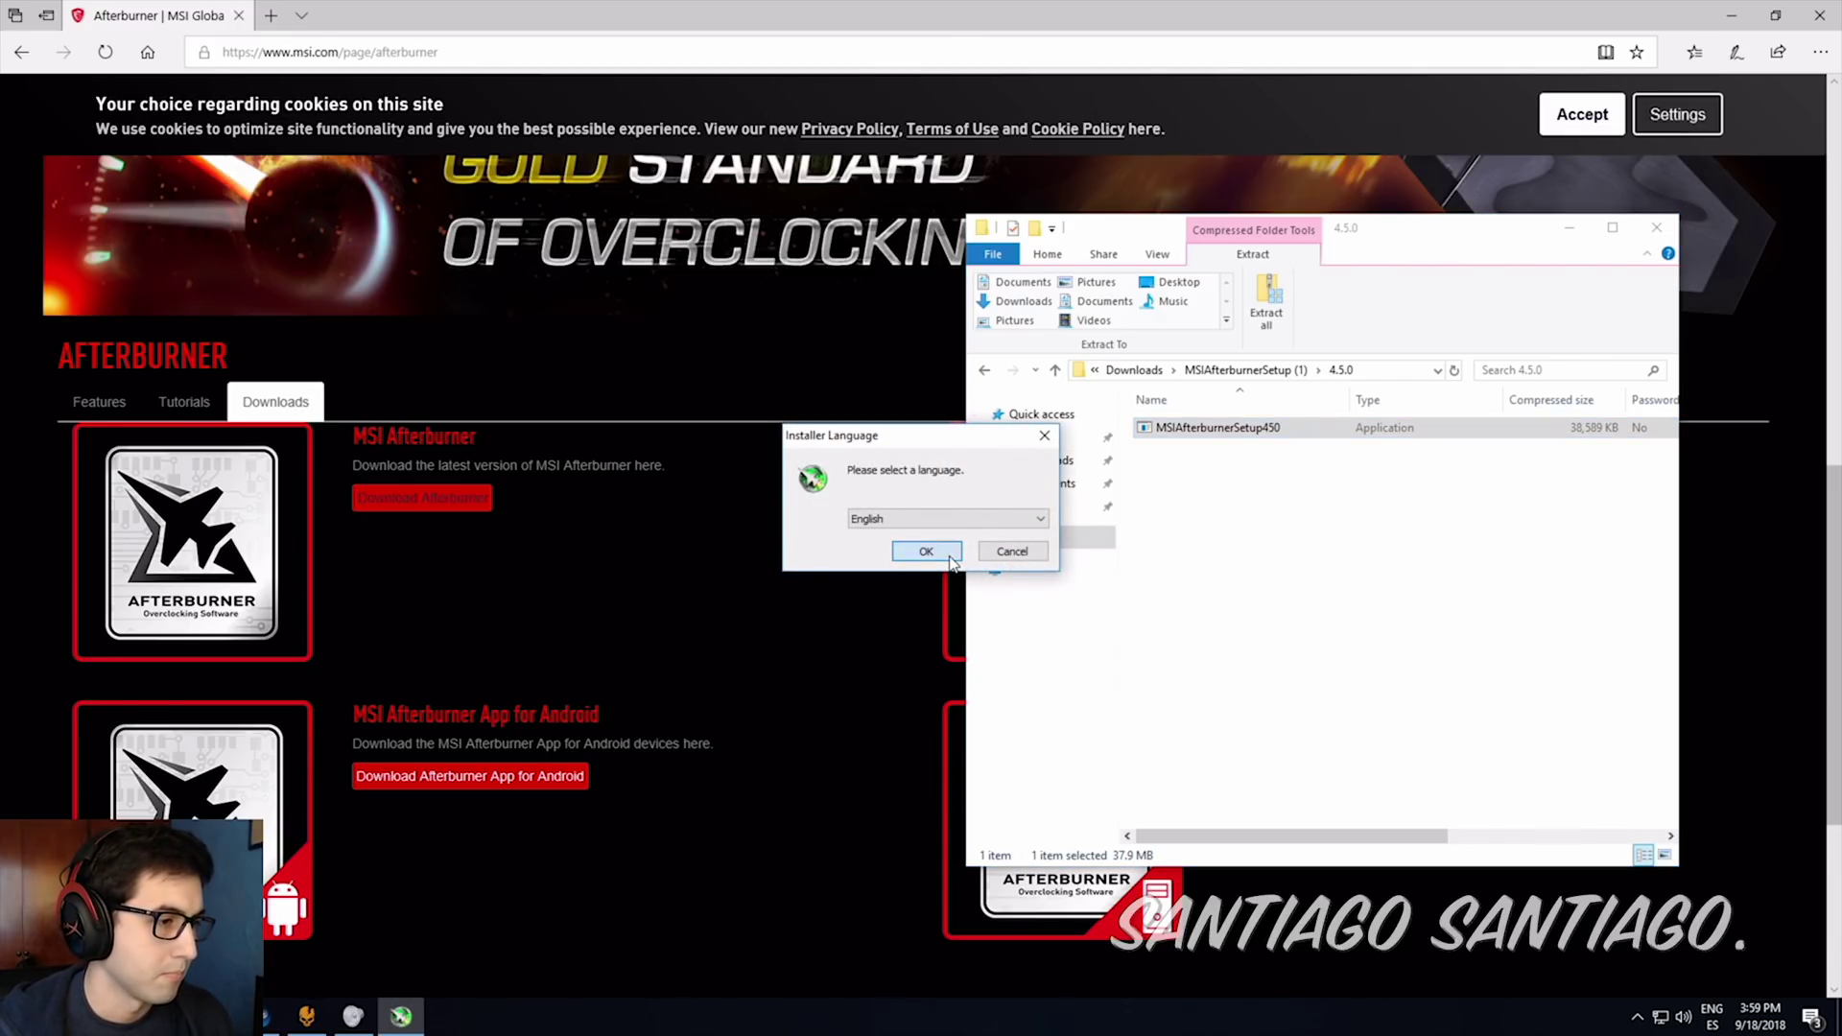
pyautogui.click(925, 550)
# Accept the license and install Afterburner with both components to the default location.
pyautogui.click(1038, 665)
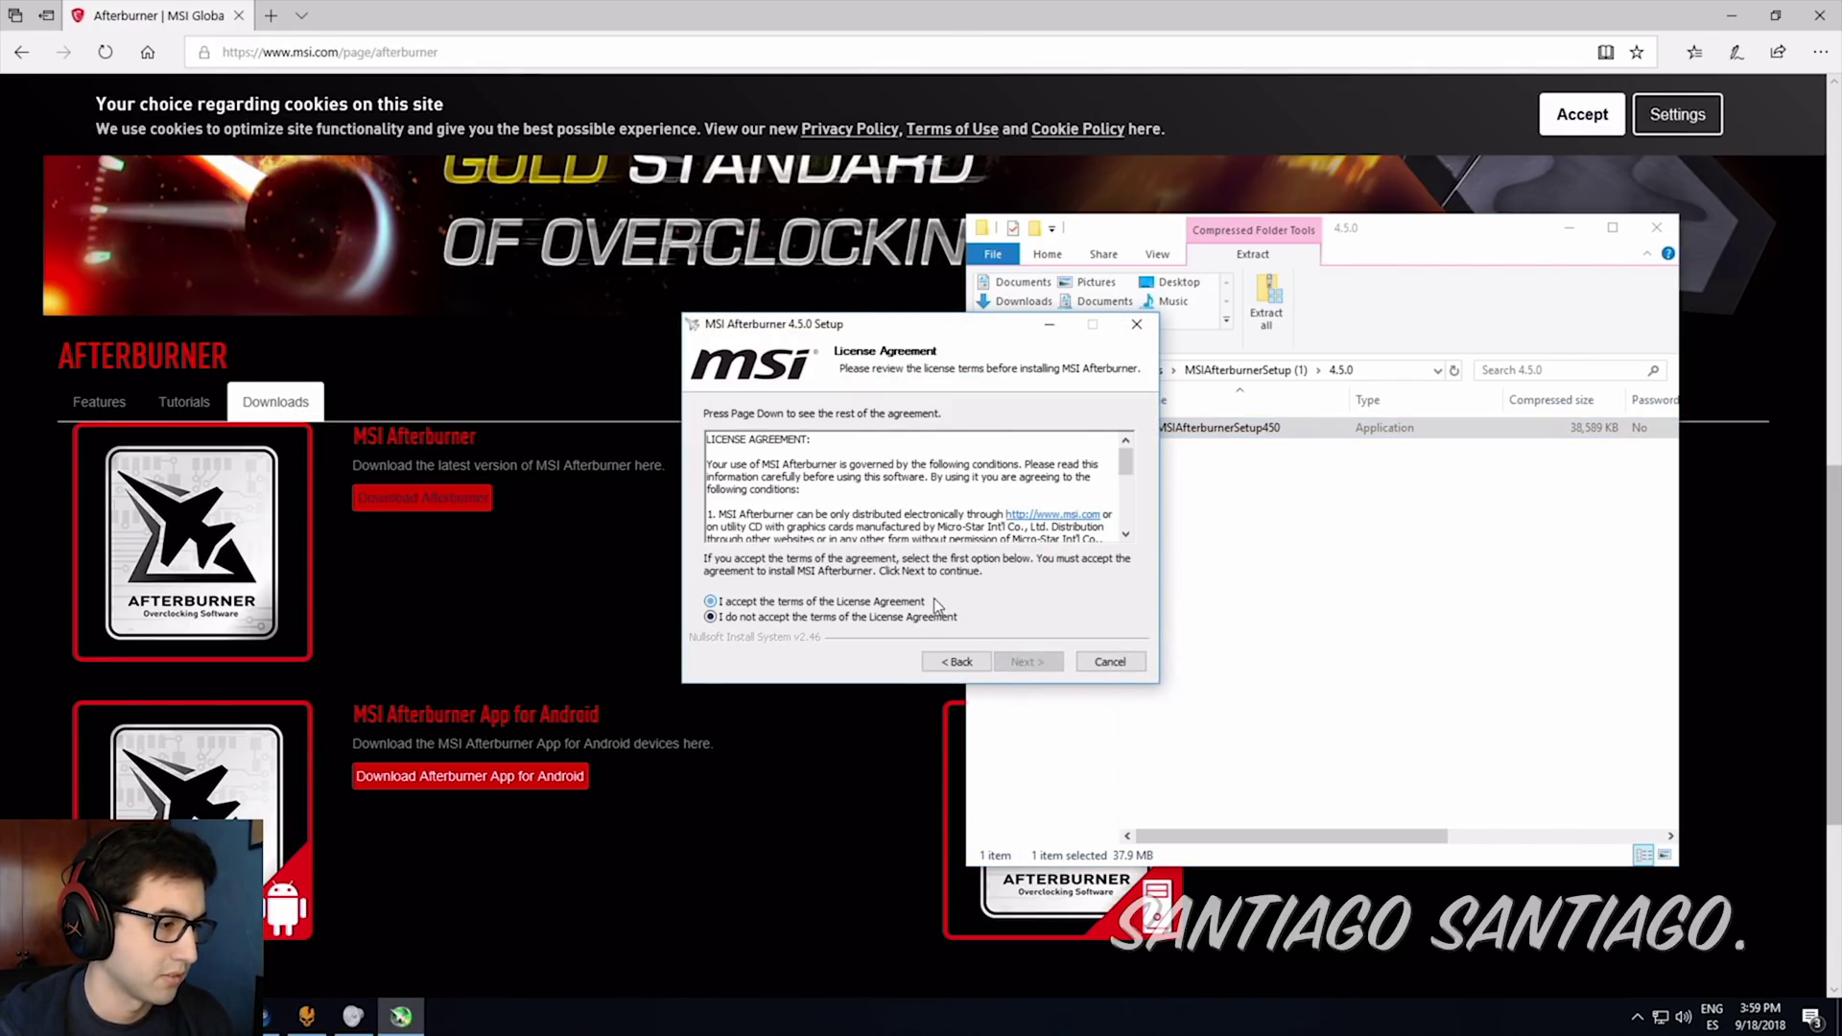
pyautogui.click(919, 602)
pyautogui.click(1028, 662)
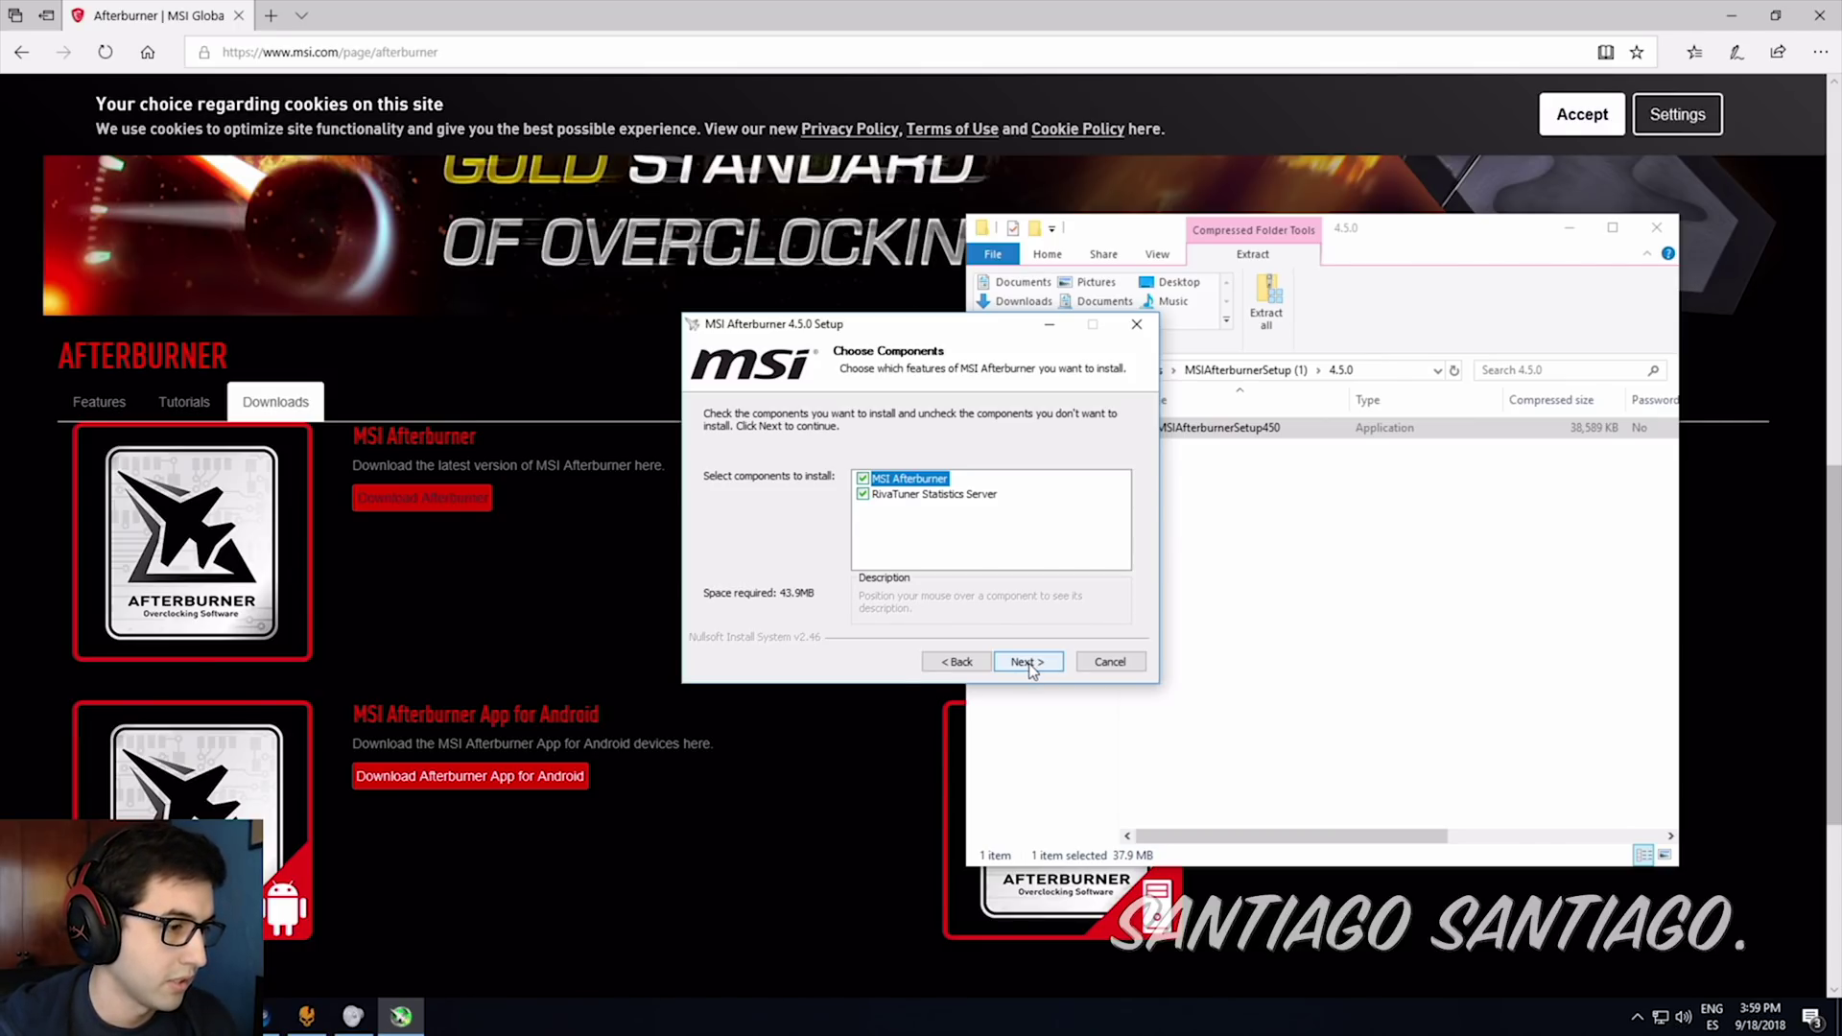
pyautogui.click(1029, 664)
pyautogui.click(1027, 662)
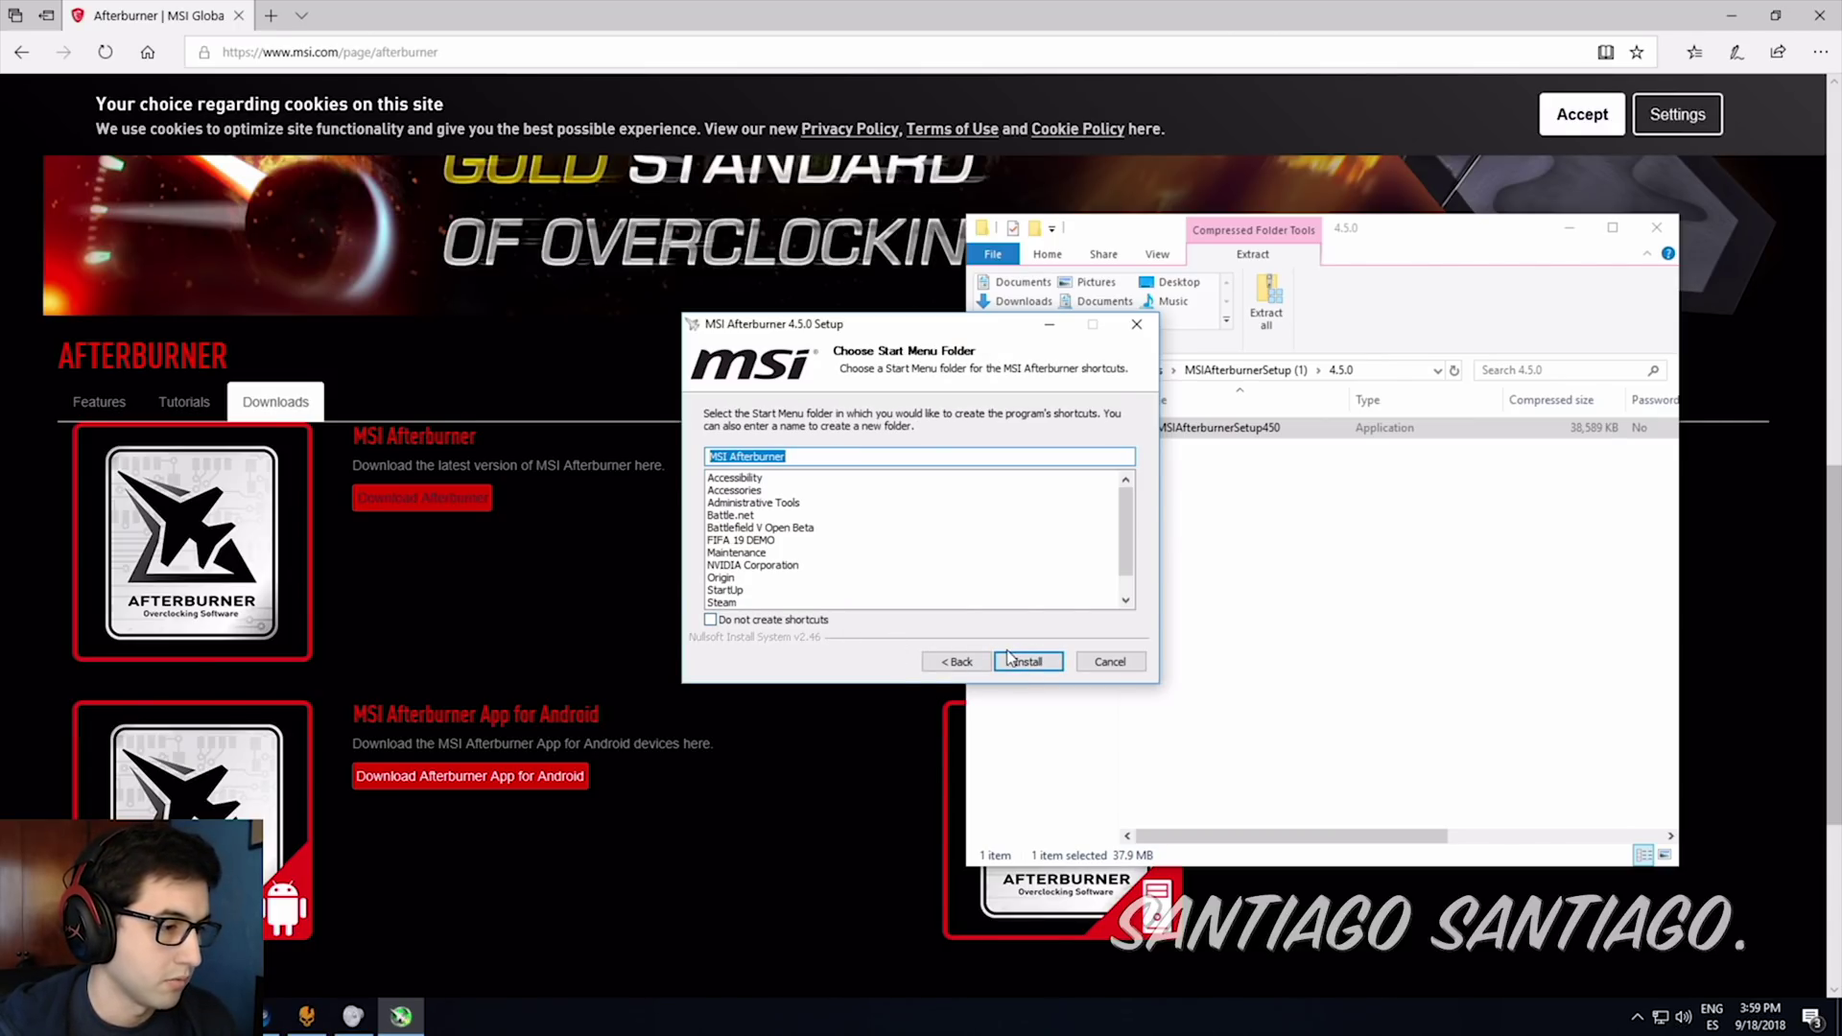
pyautogui.click(1009, 660)
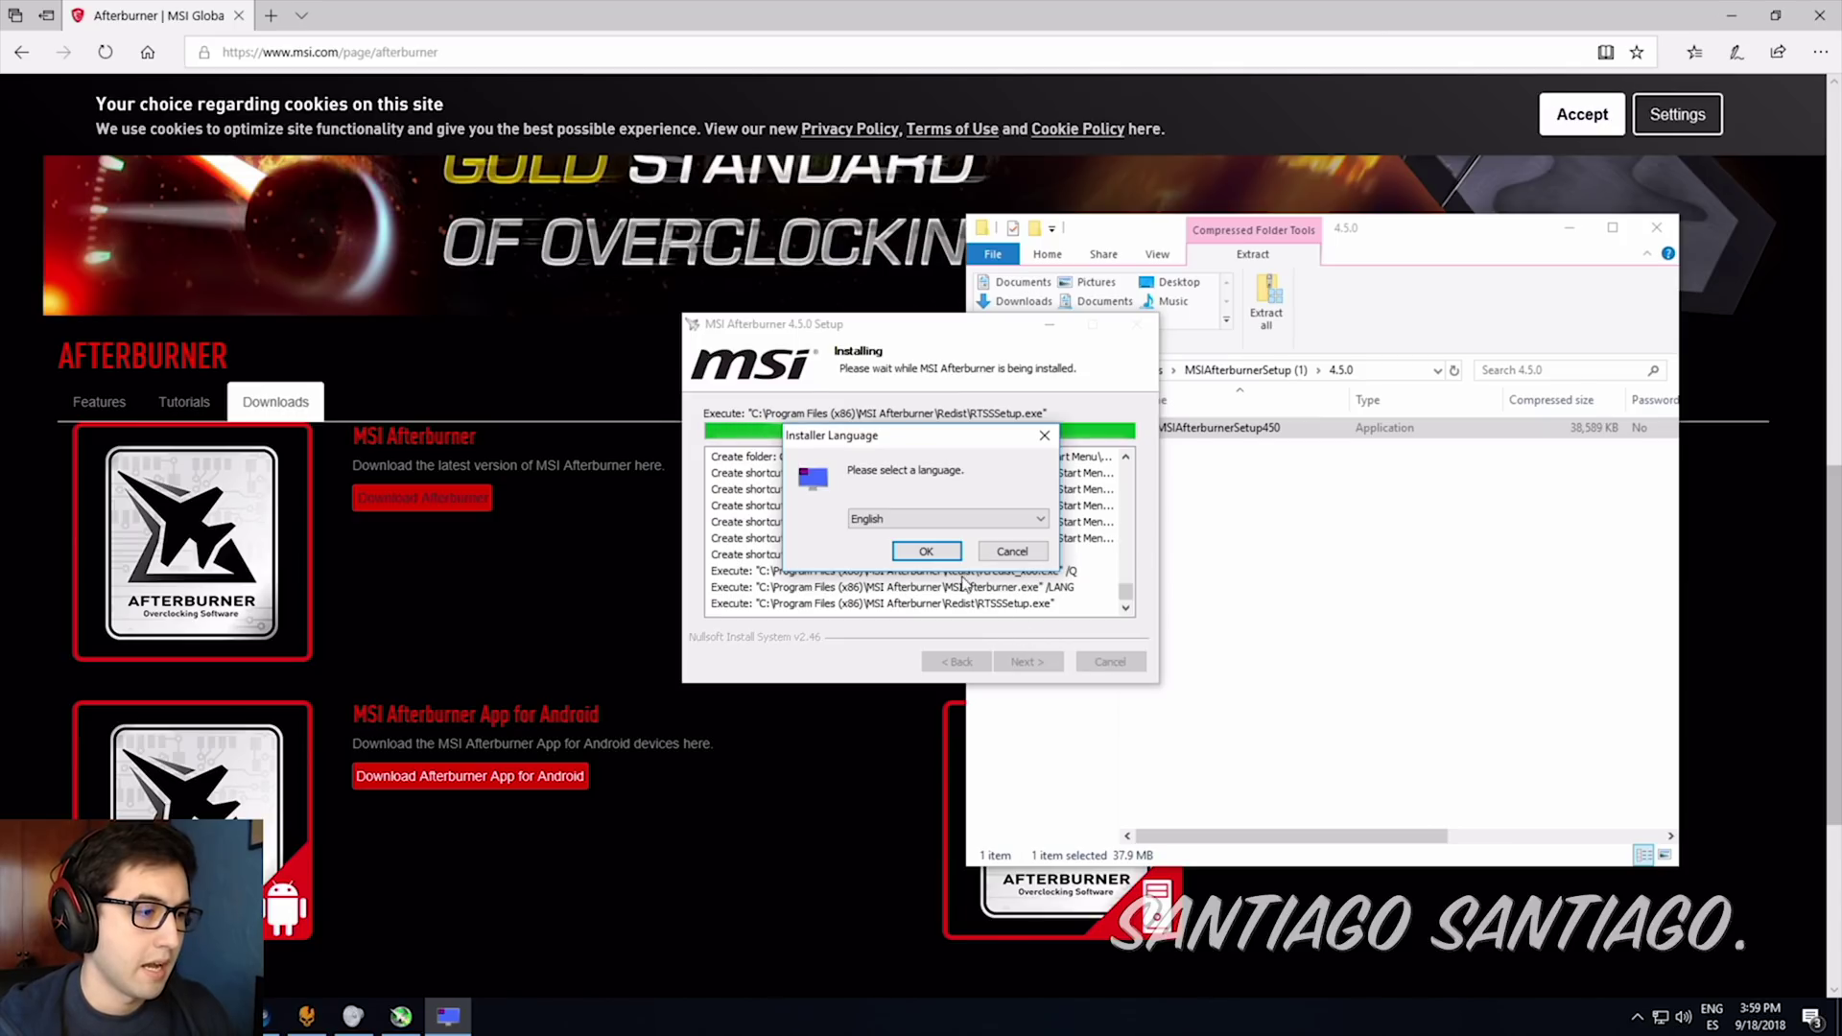
# Install RivaTuner 7.1.0 in English to the default folder, skipping Start Menu shortcuts, with details shown.
pyautogui.click(926, 552)
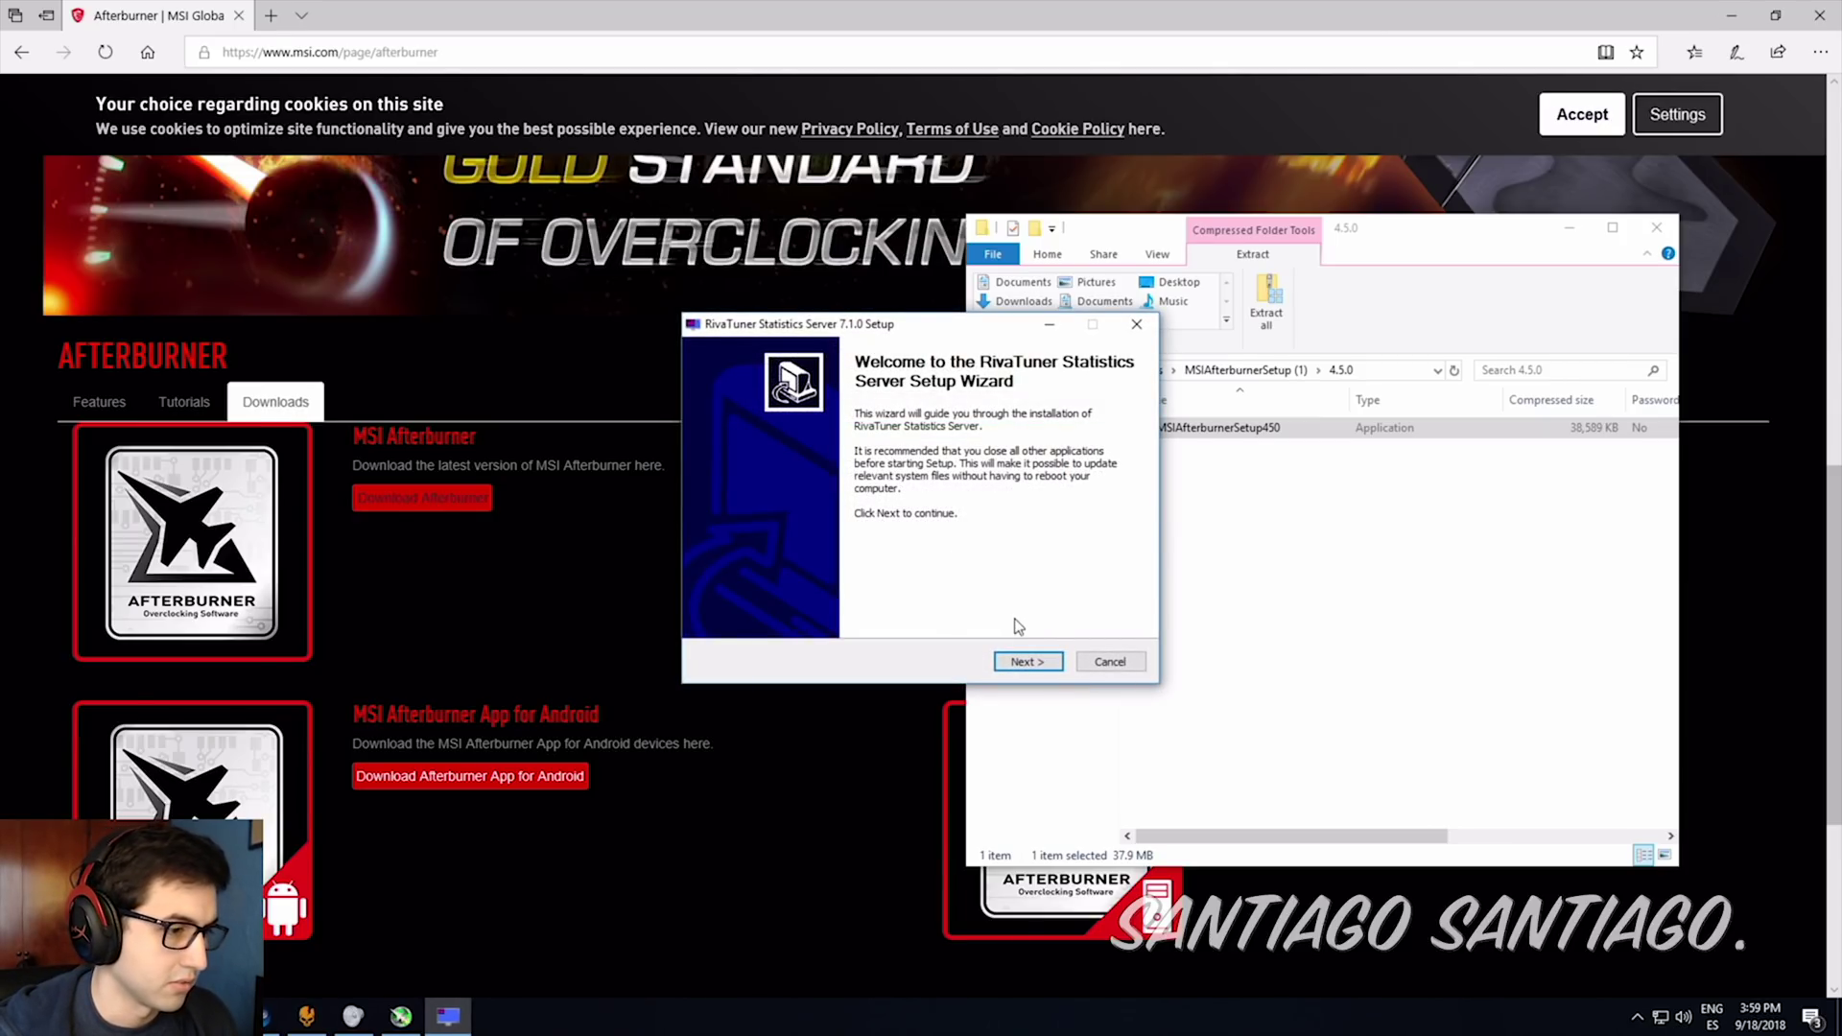
pyautogui.click(1027, 664)
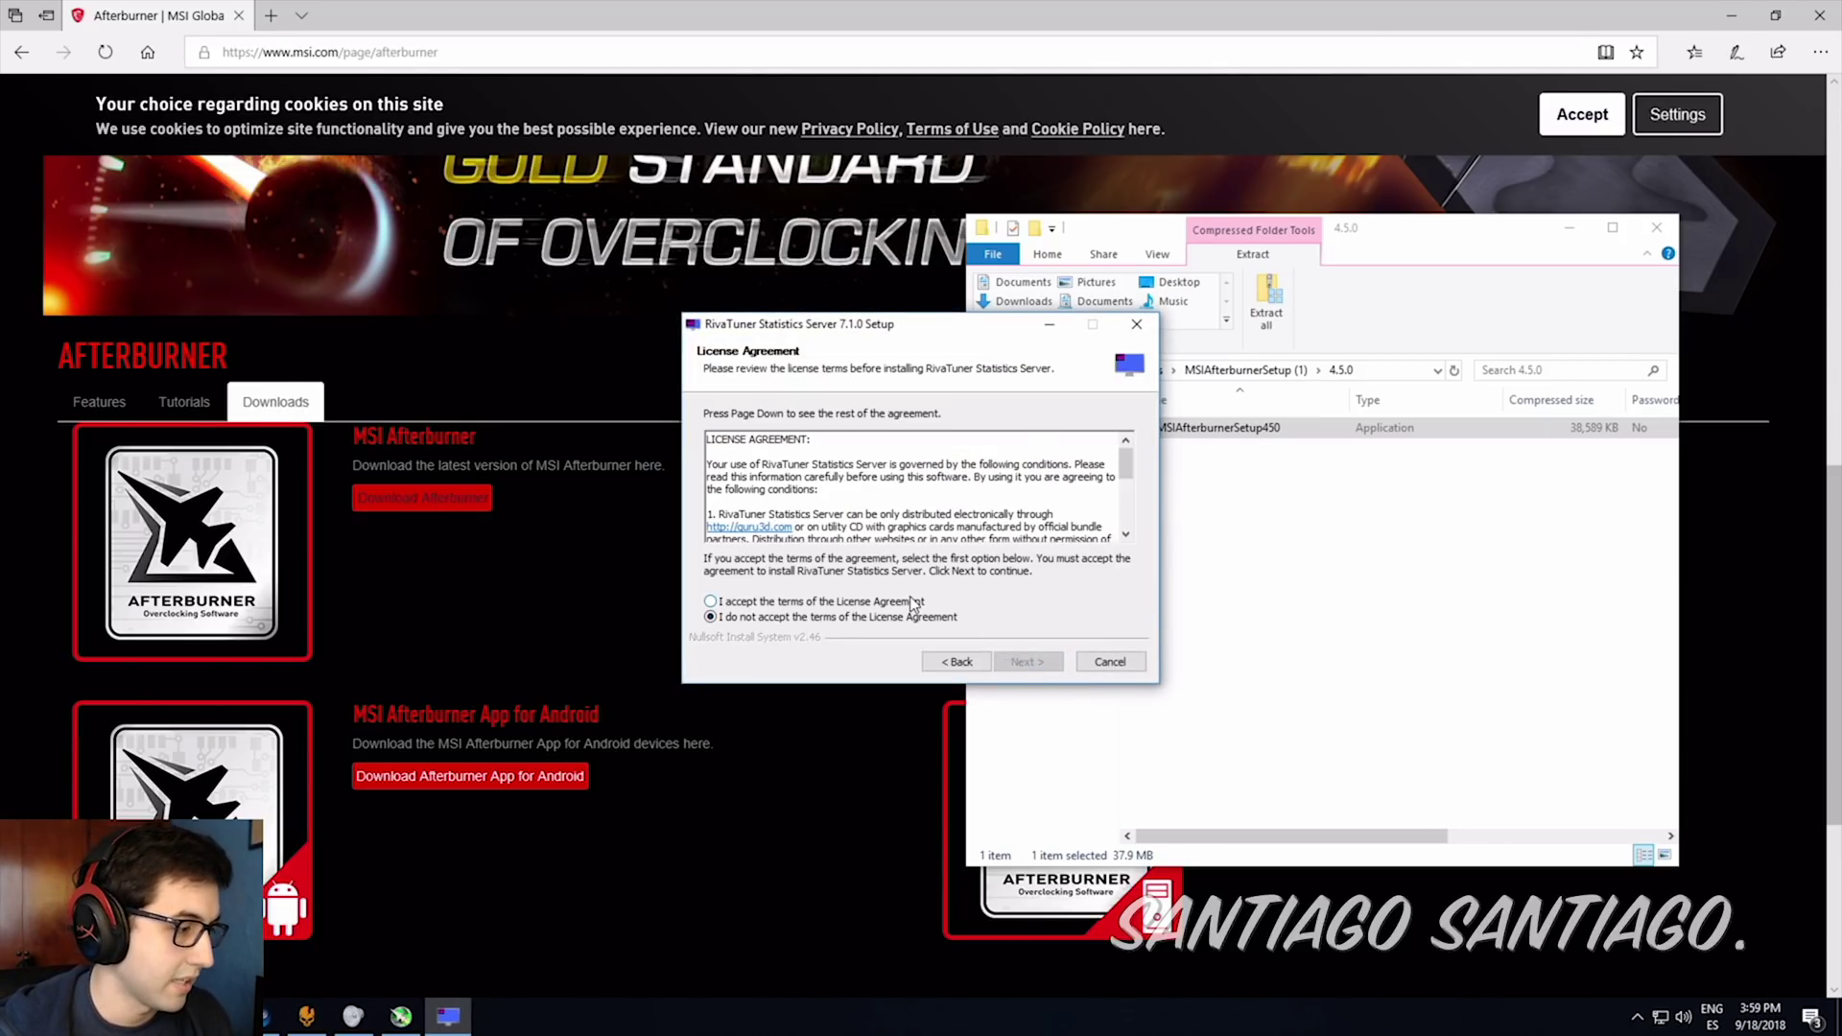
pyautogui.click(953, 605)
pyautogui.click(1022, 663)
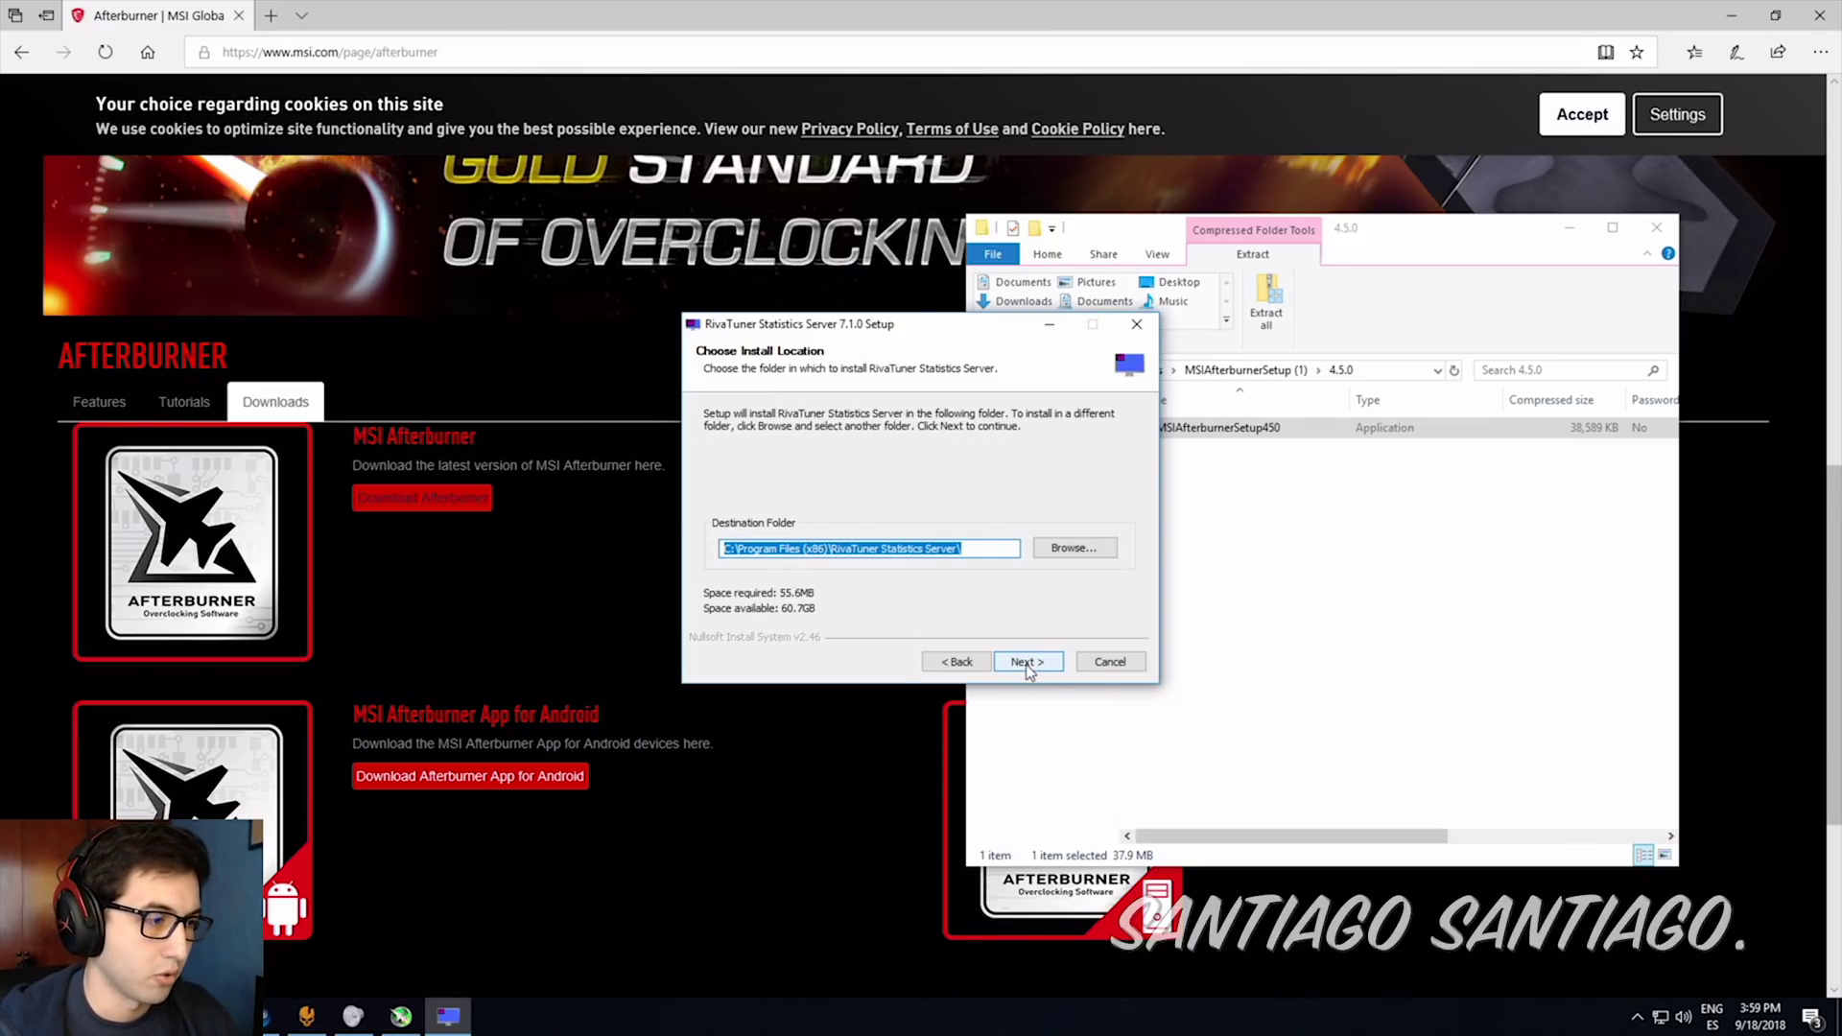
pyautogui.click(1027, 663)
pyautogui.click(894, 614)
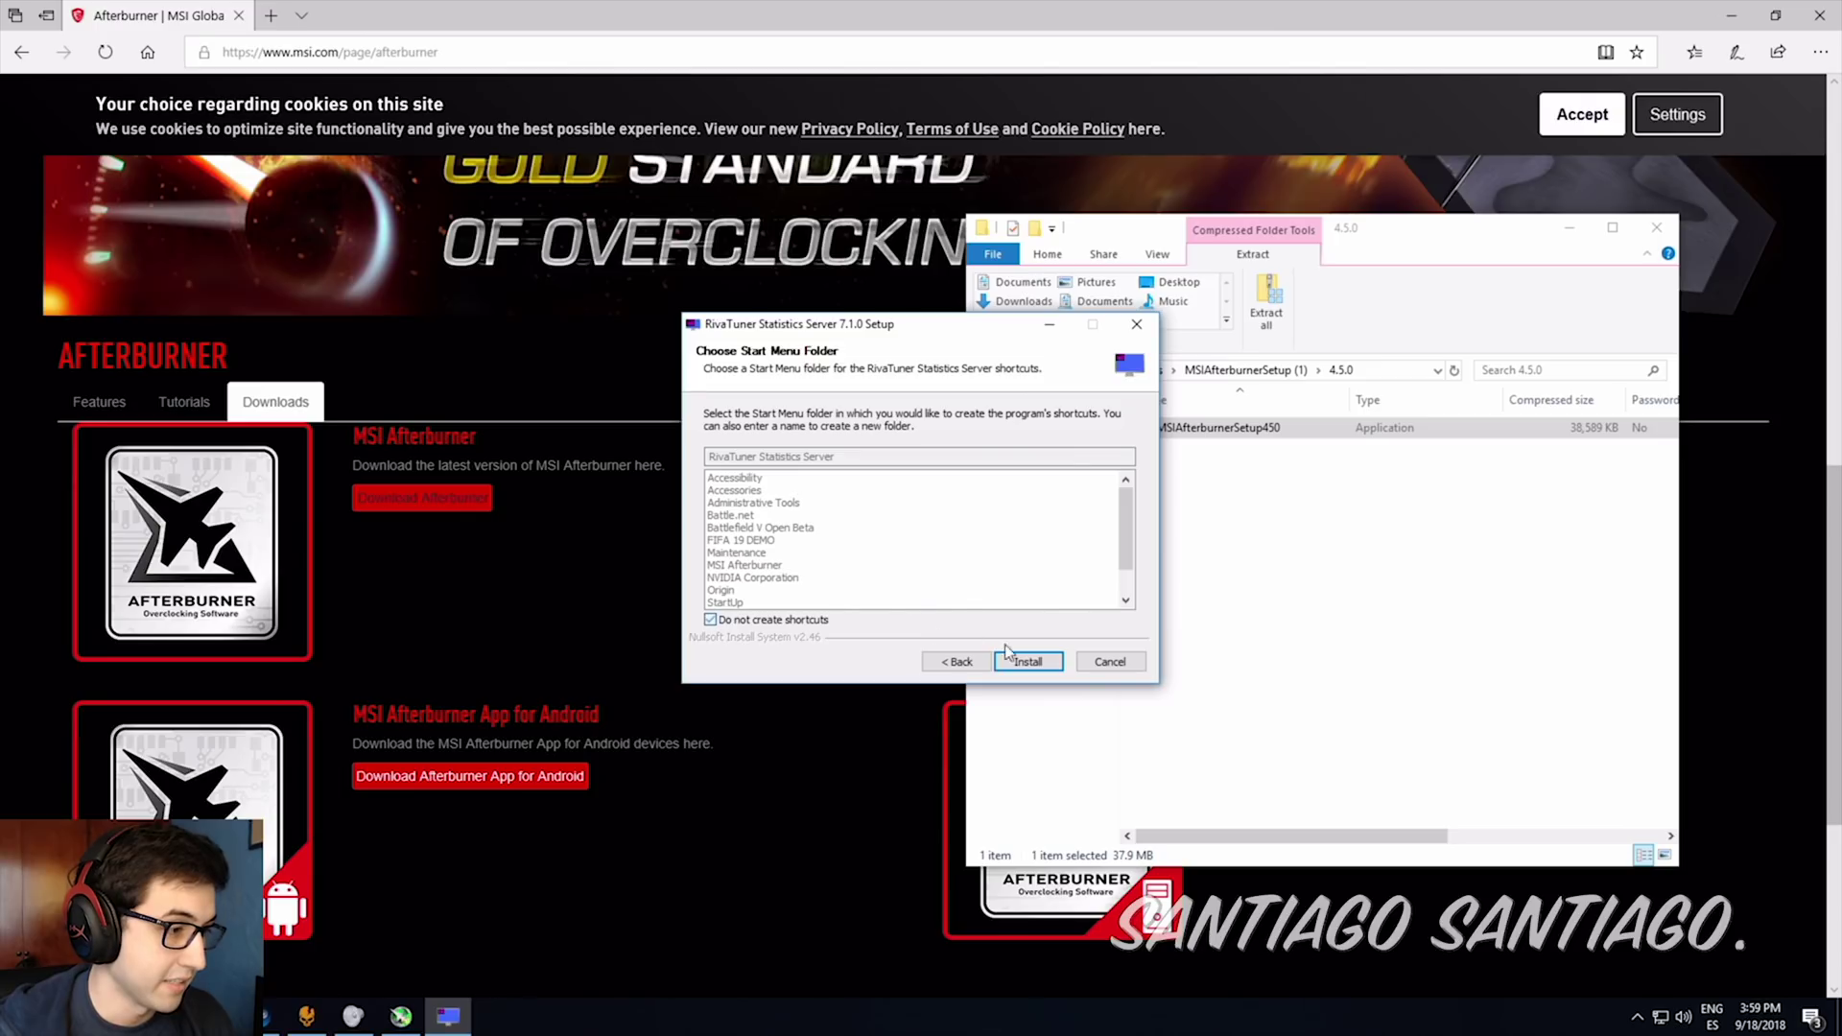
pyautogui.click(1029, 661)
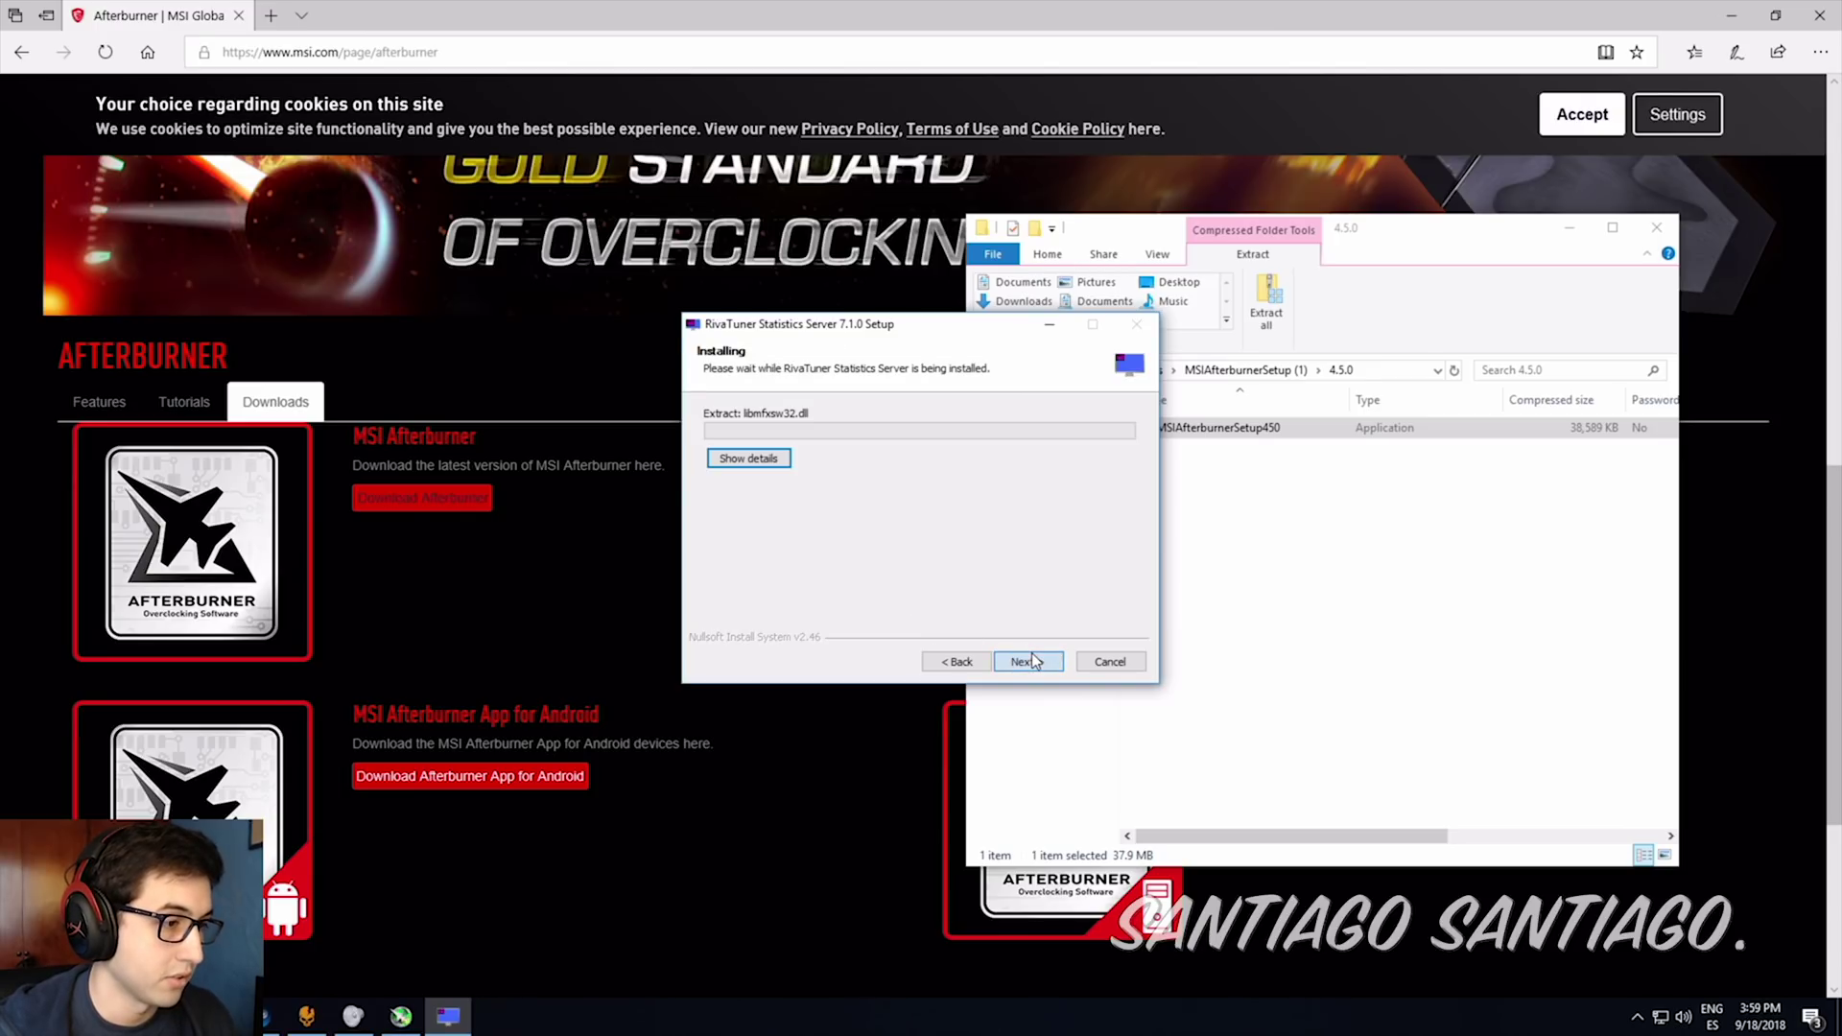
pyautogui.click(773, 460)
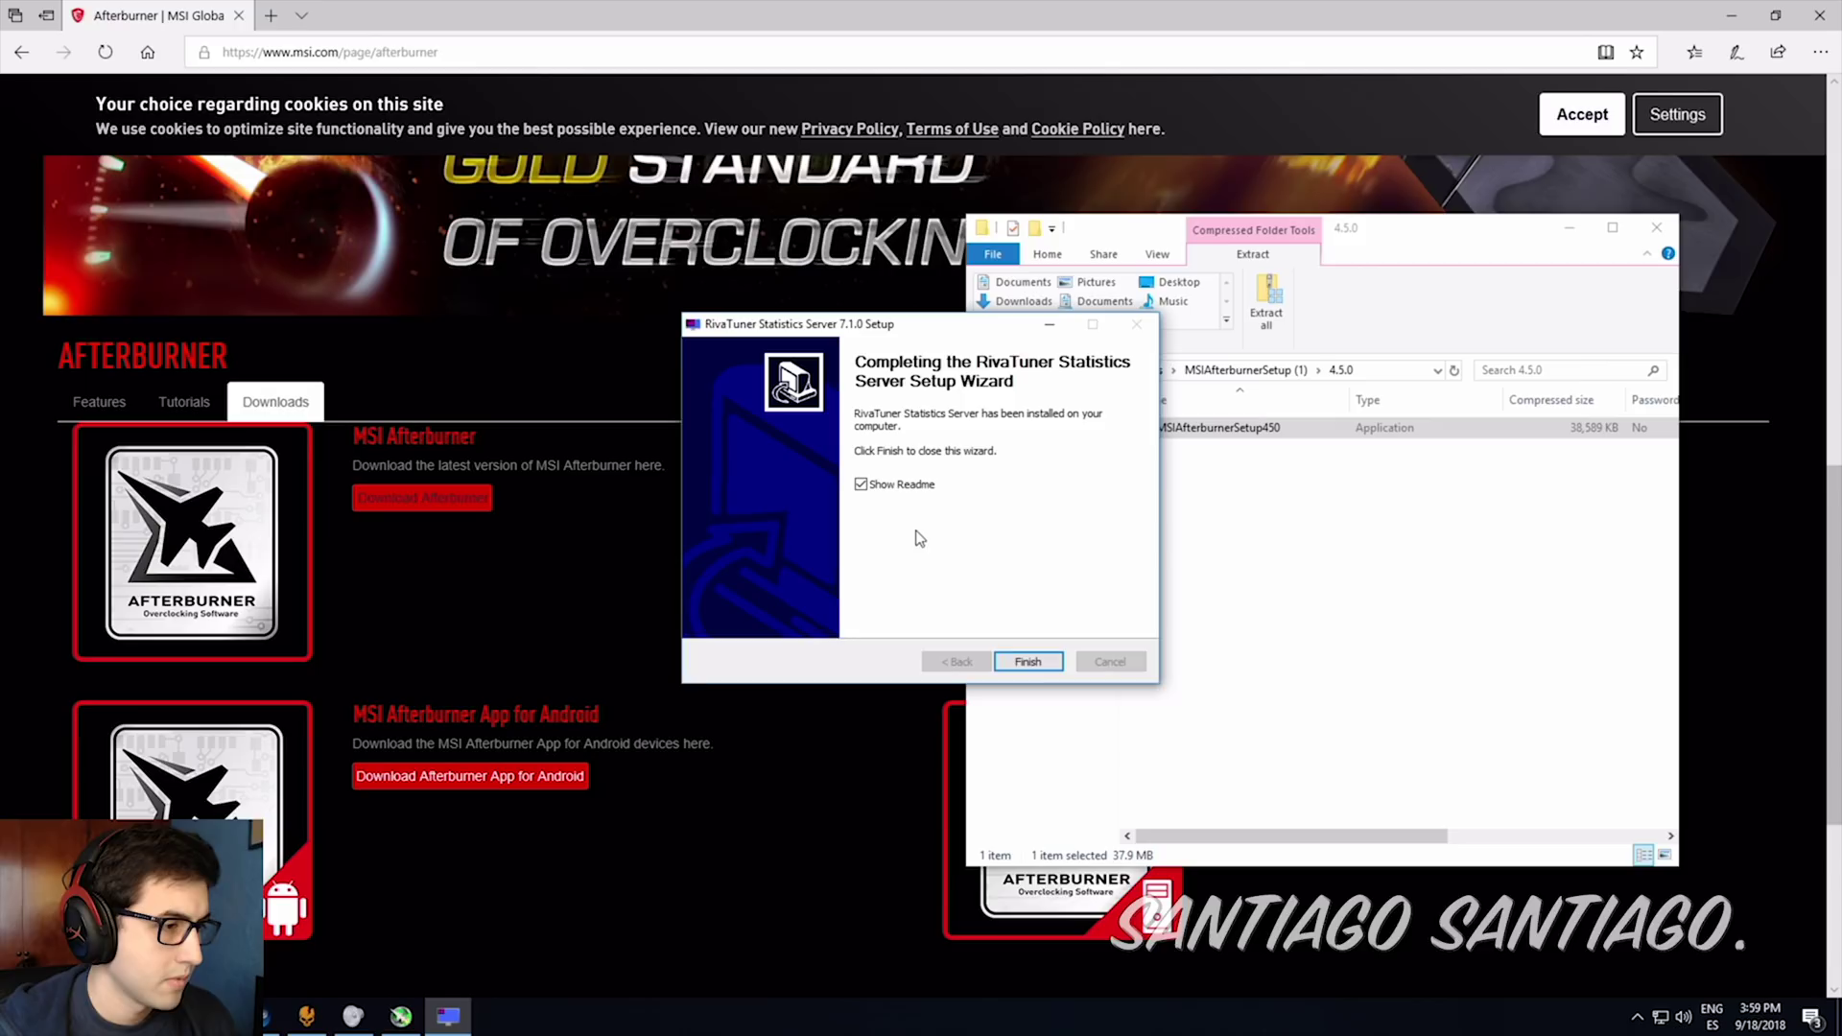
# Finish both installers and bring the newly launched MSI Afterburner 4.5.0 to the front.
pyautogui.click(1024, 662)
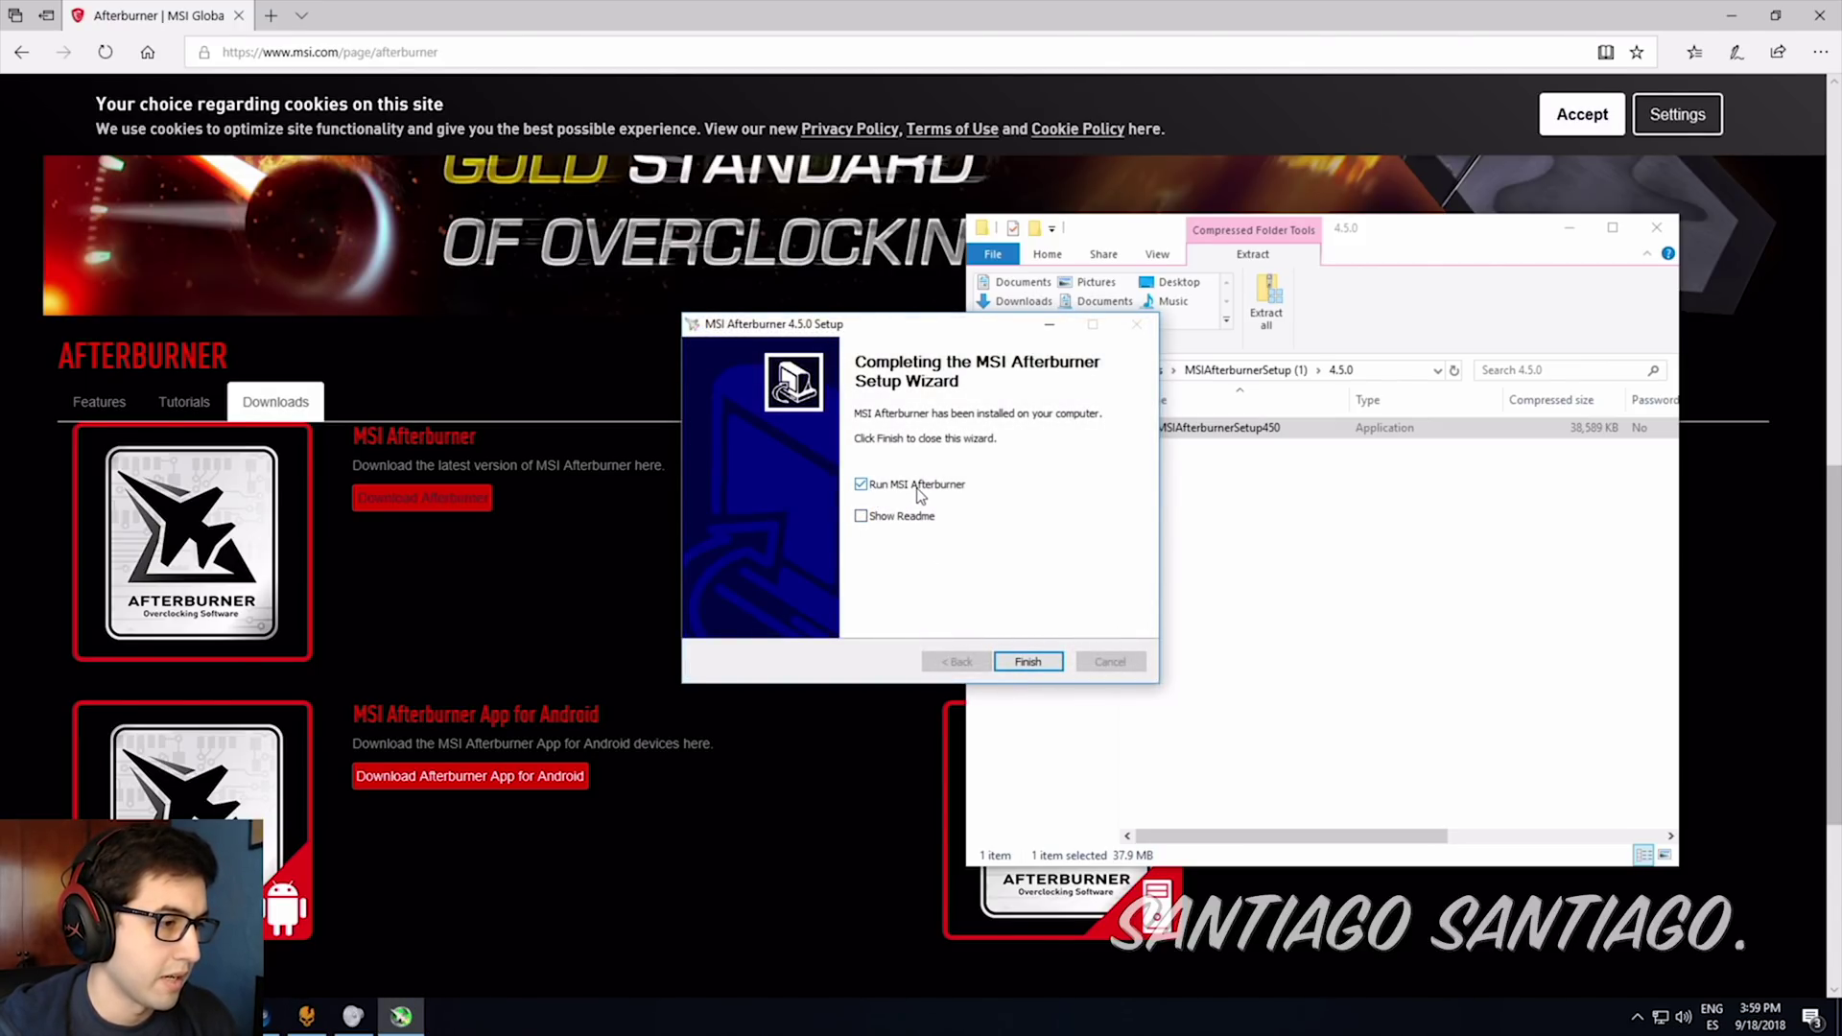
pyautogui.click(1025, 661)
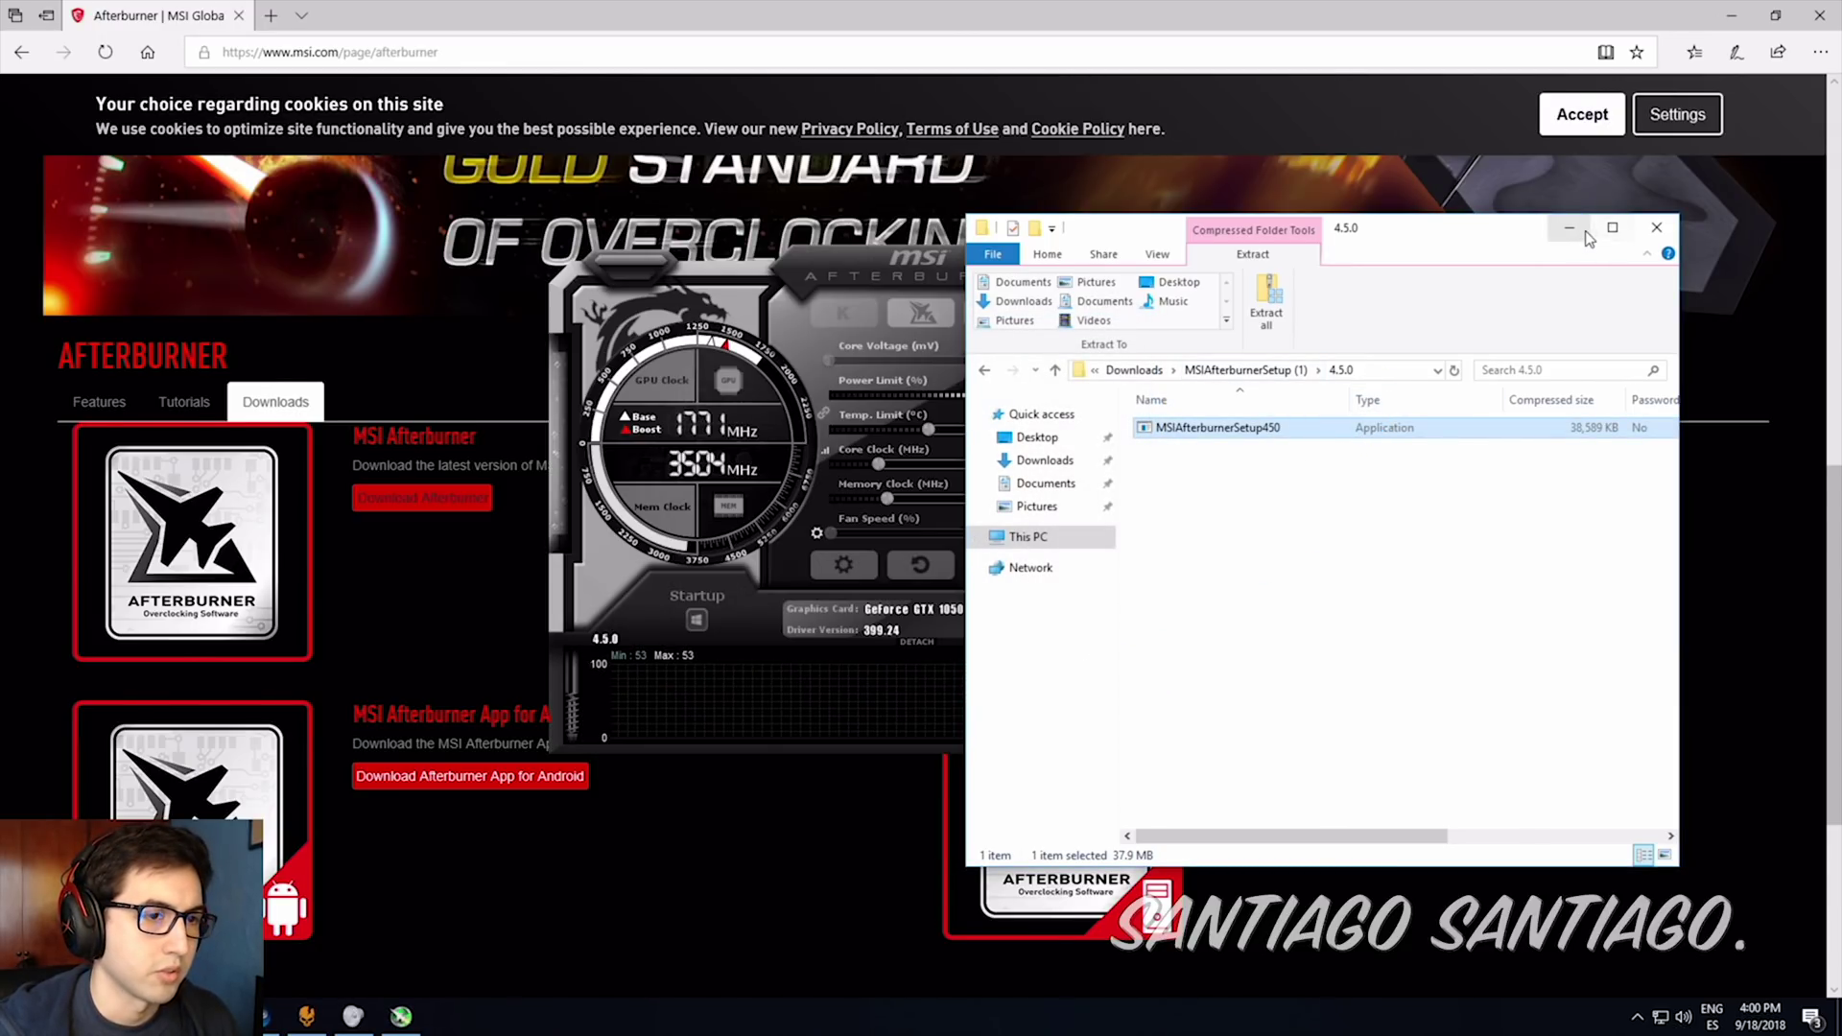
pyautogui.click(826, 263)
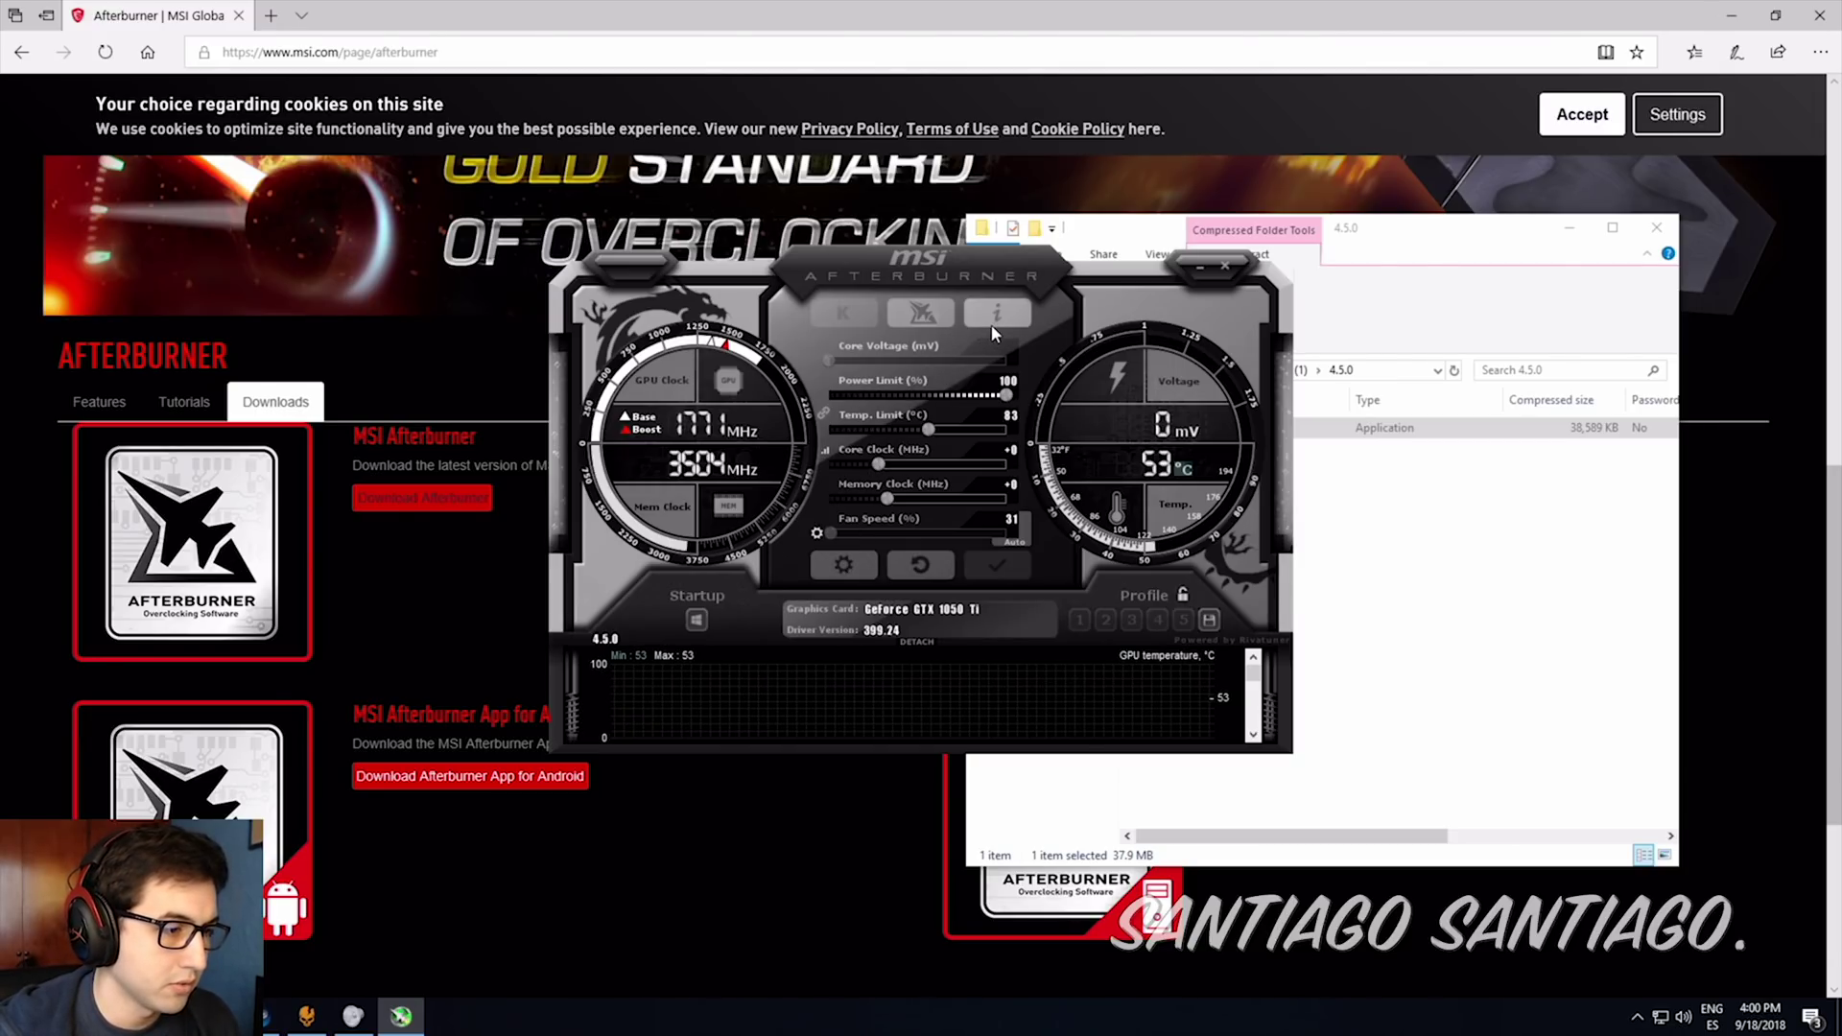
# Switch the skin to Default MSI Afterburner v3 skin in the User Interface settings.
pyautogui.click(844, 568)
pyautogui.click(948, 302)
pyautogui.click(948, 302)
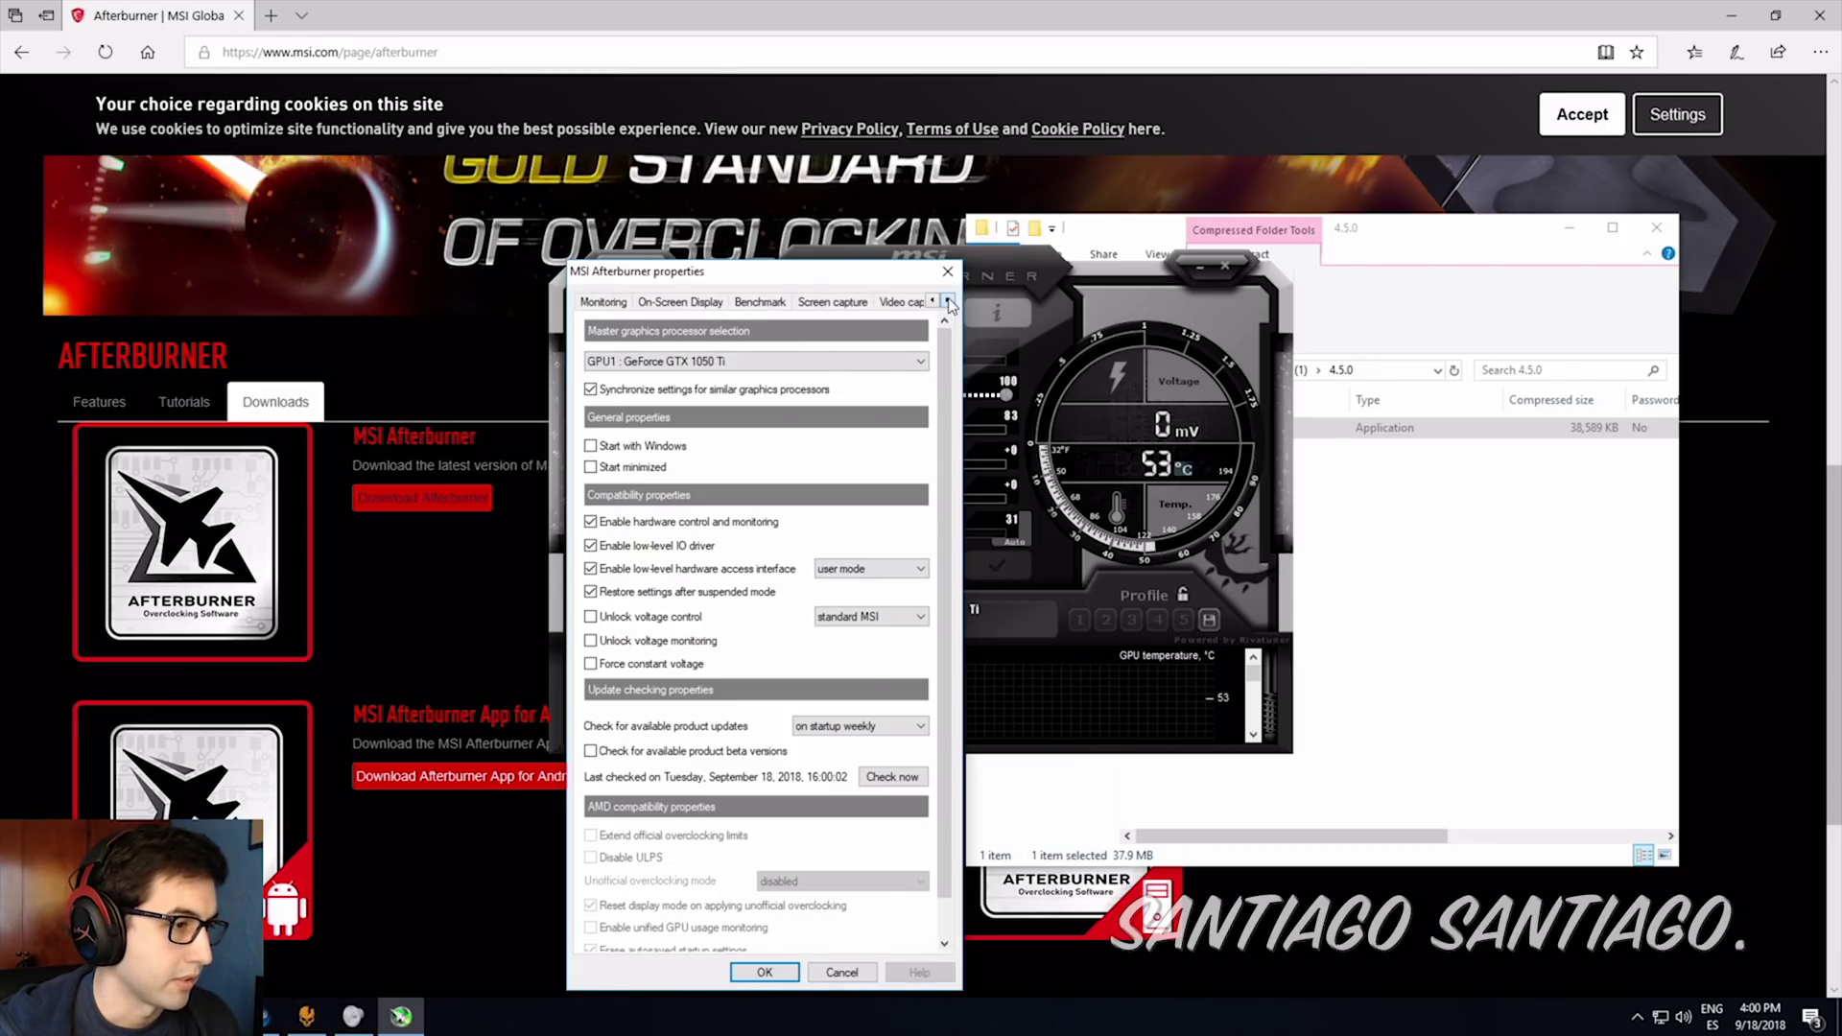
pyautogui.click(948, 302)
pyautogui.click(948, 302)
pyautogui.click(867, 305)
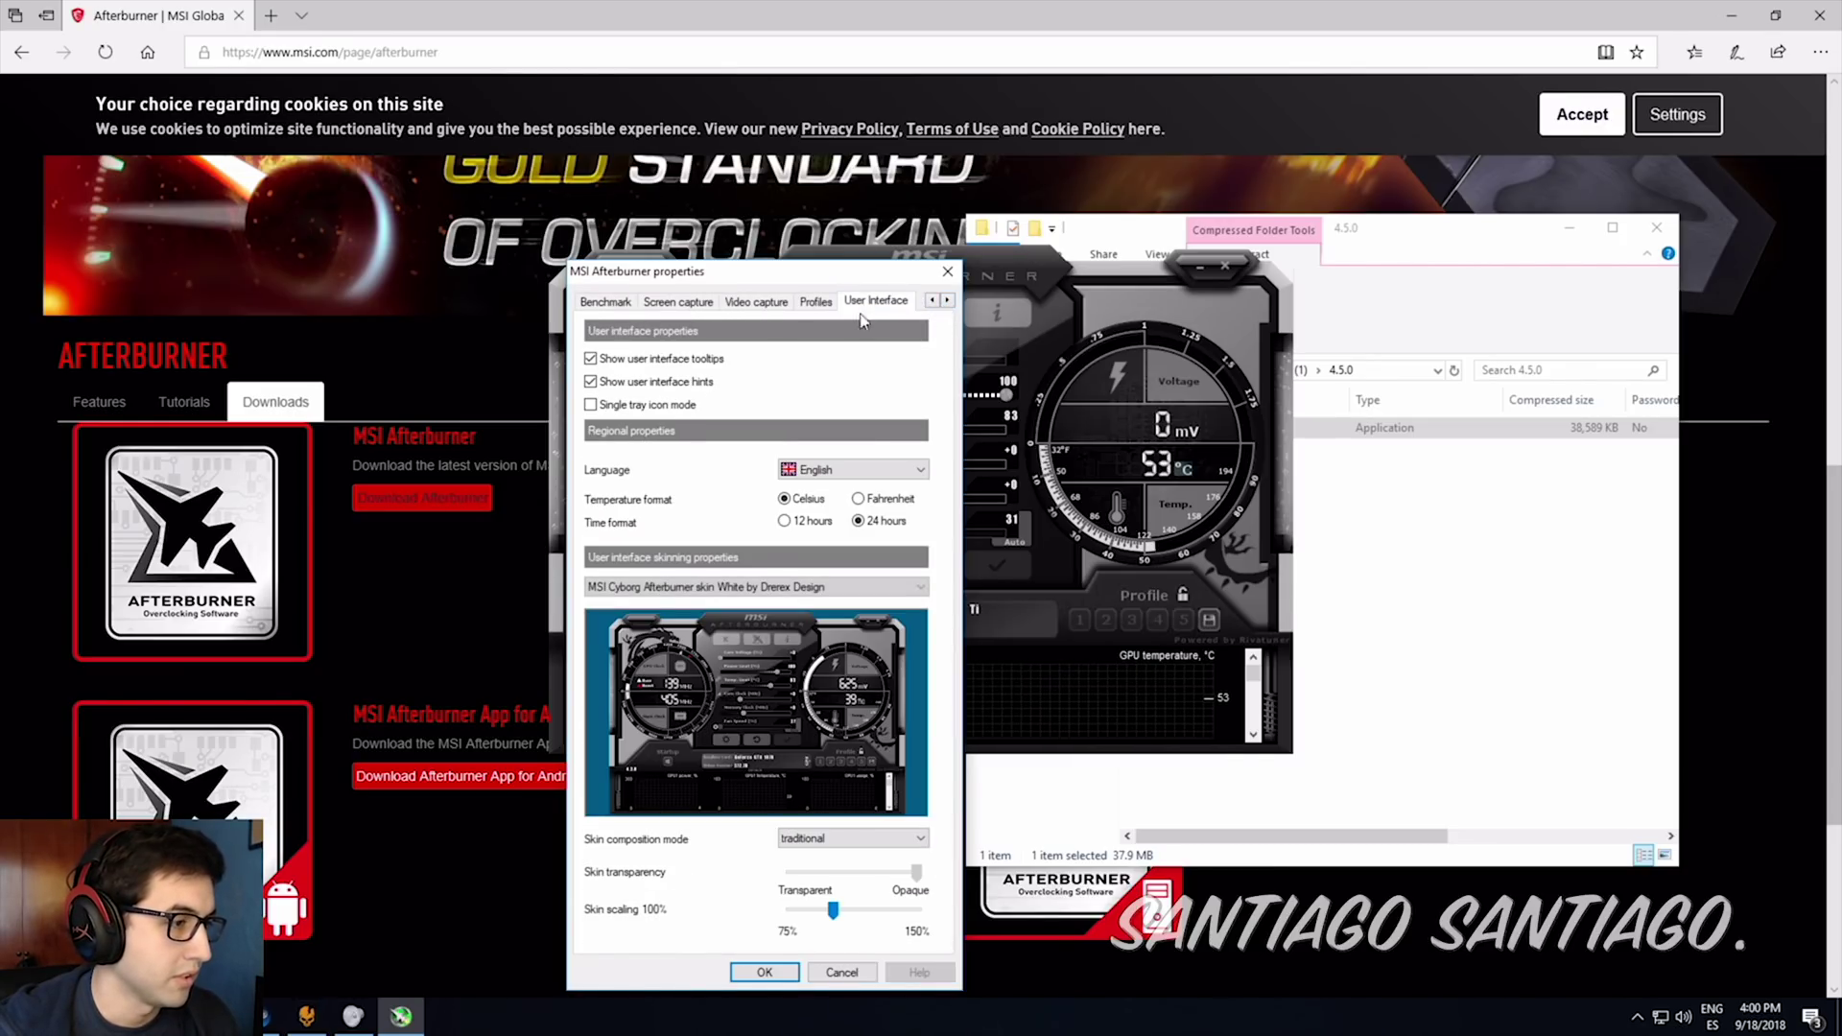
pyautogui.click(764, 587)
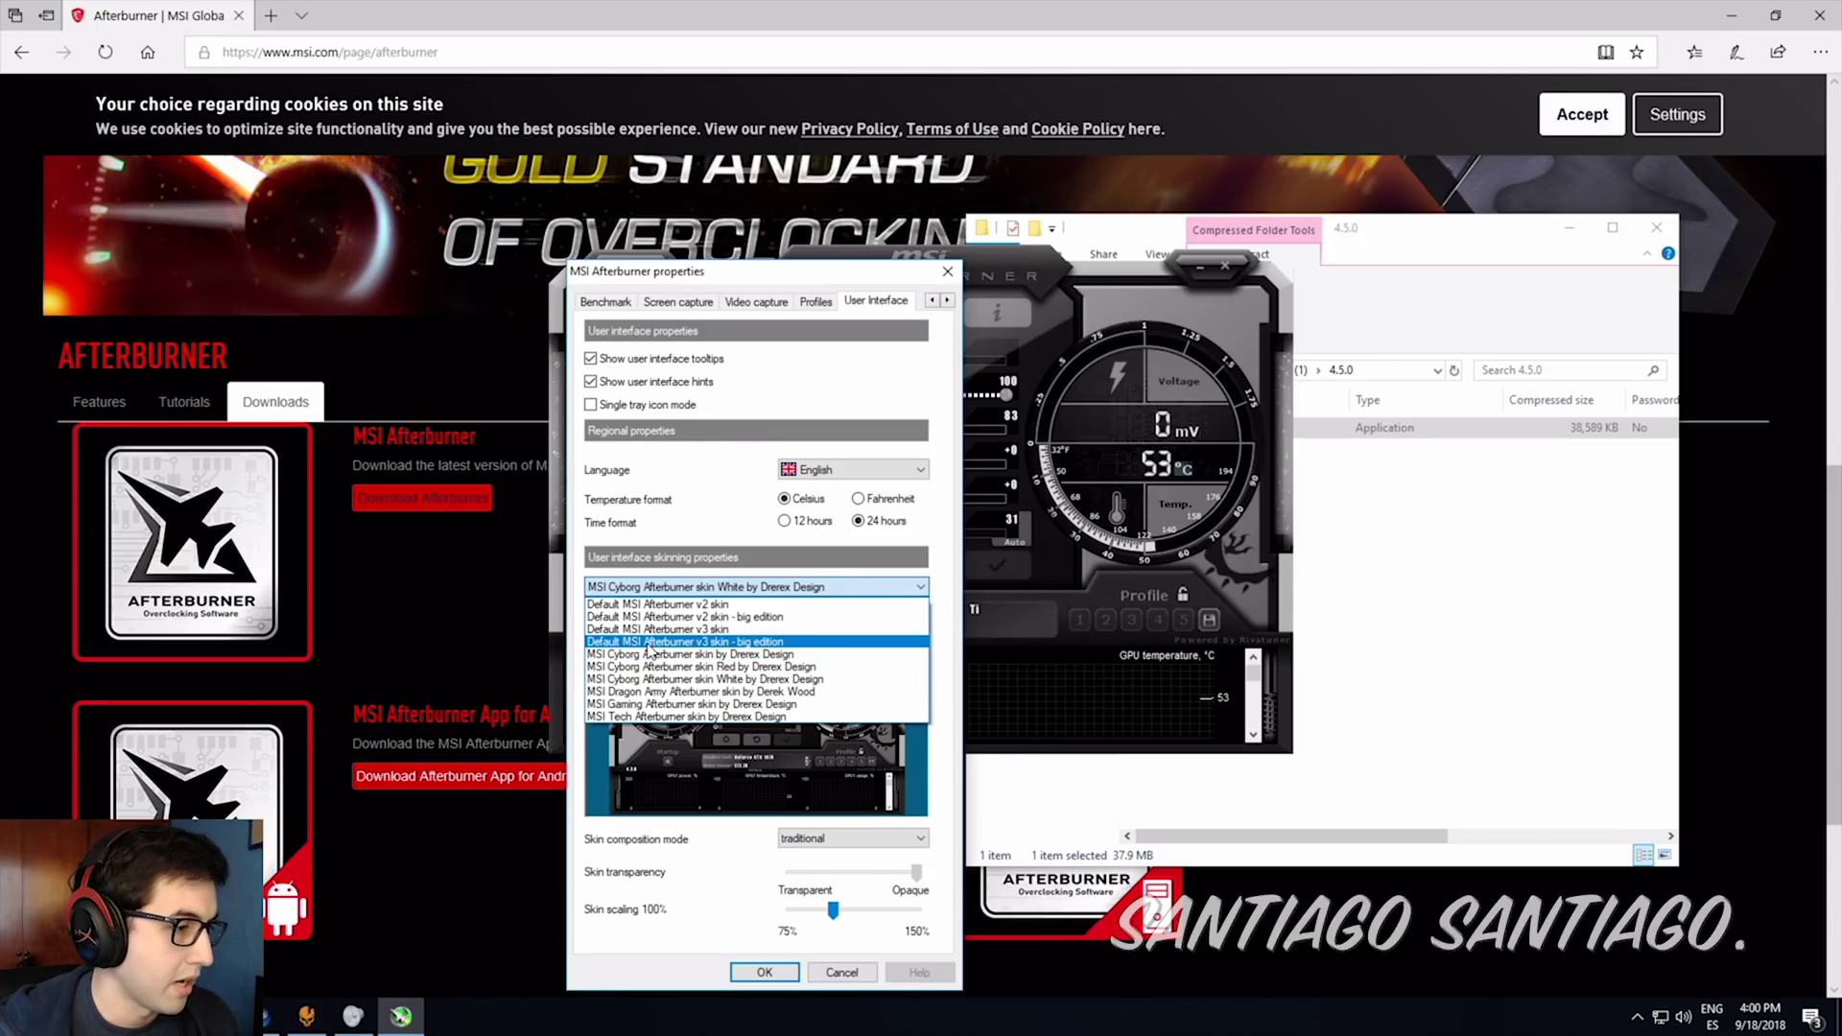
pyautogui.click(681, 629)
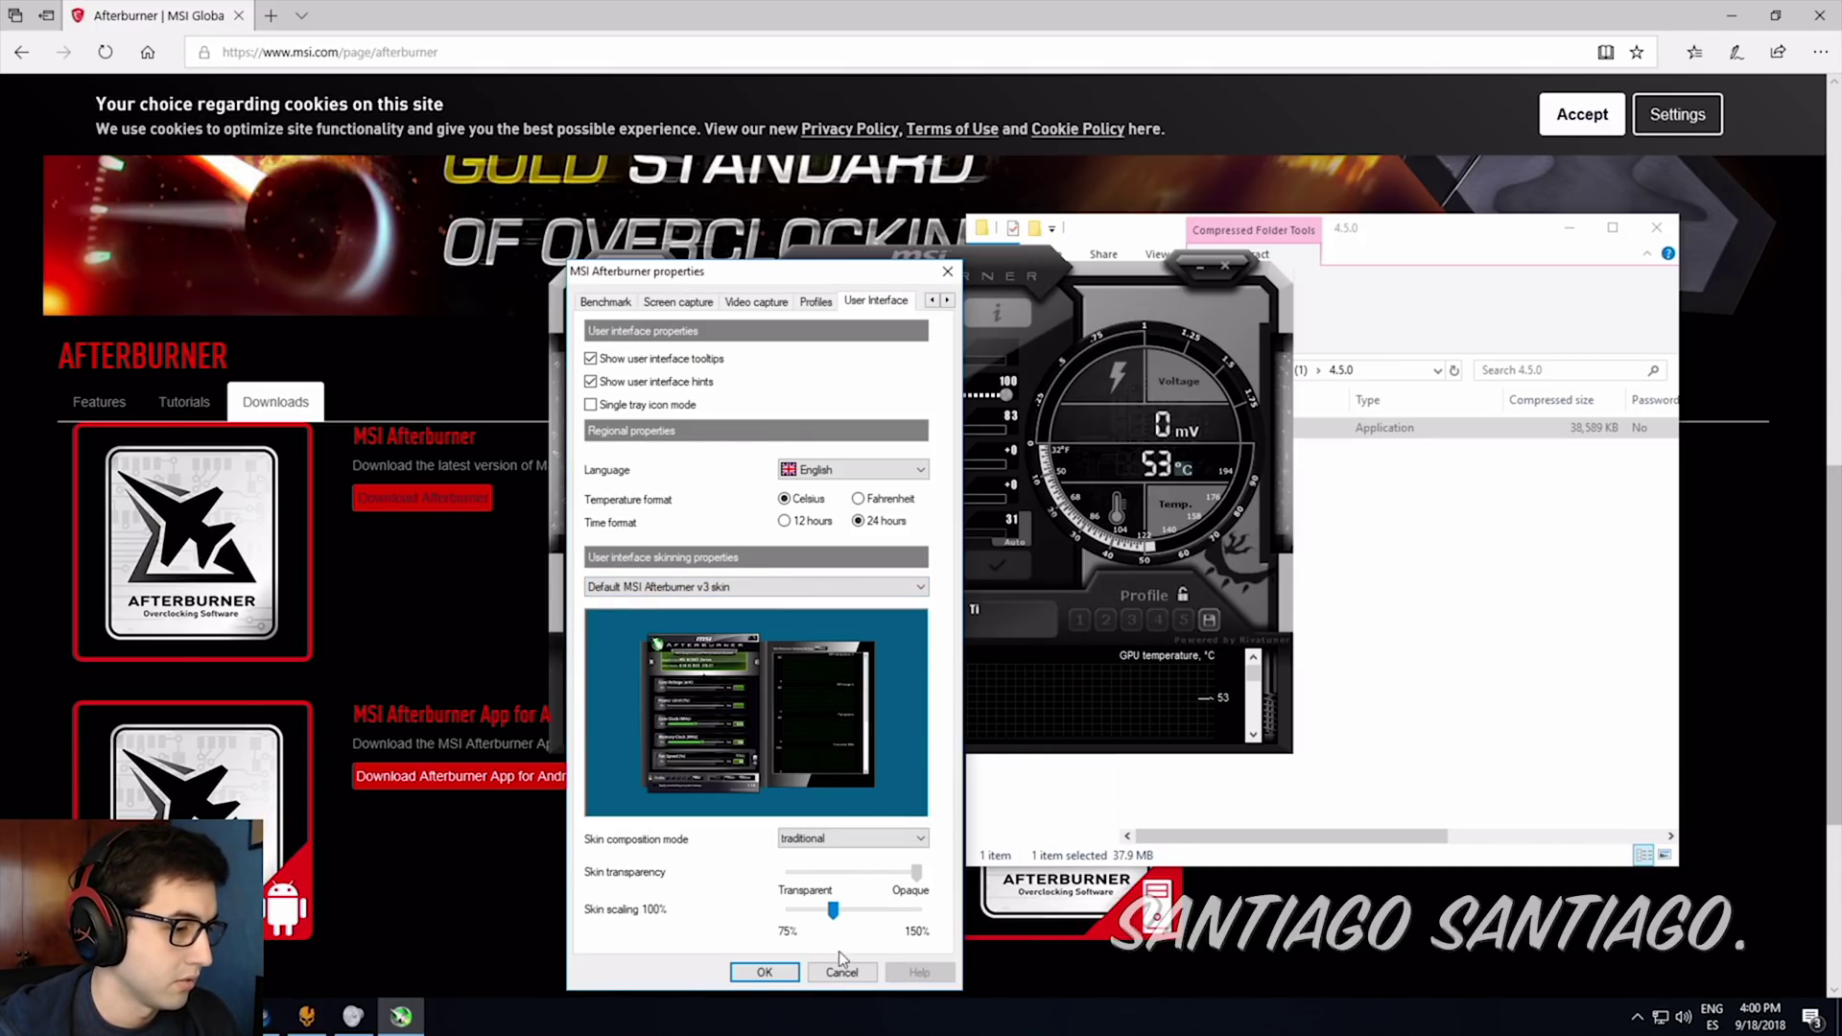
pyautogui.click(765, 972)
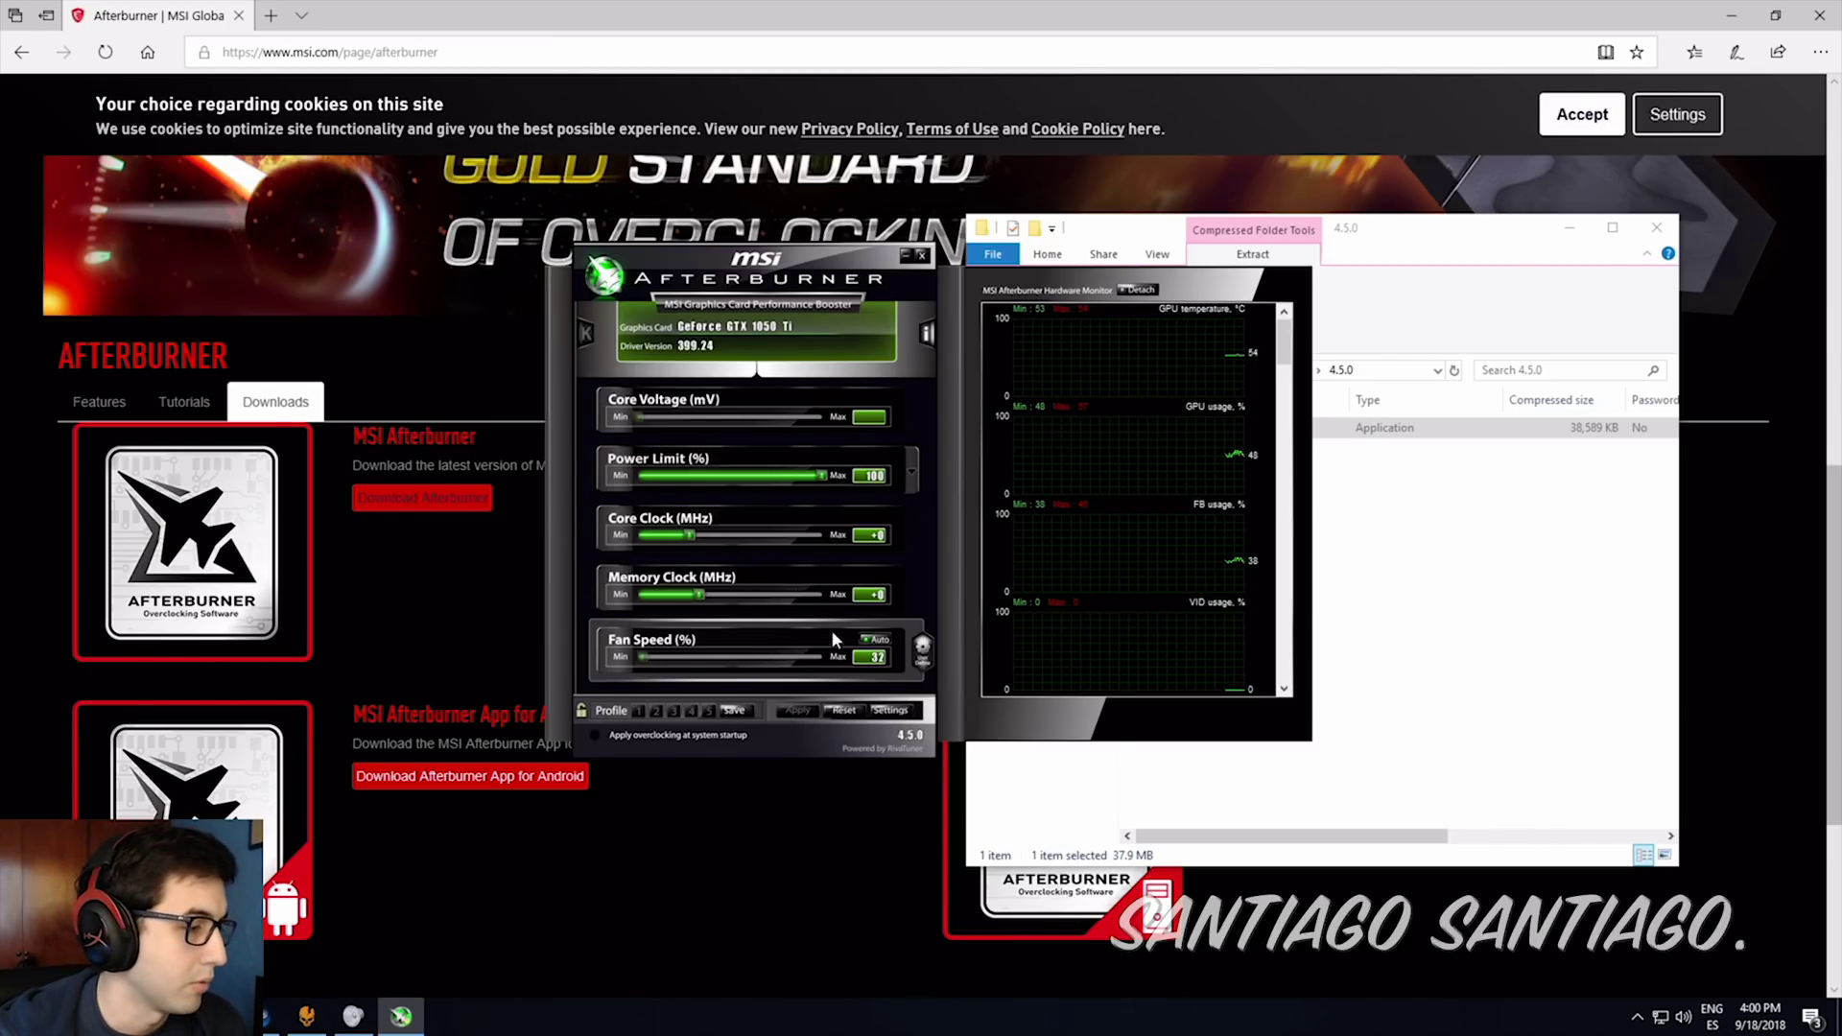
# Assign numpad / (TECLA DE DIVISION) as the Toggle On-Screen Display hotkey.
pyautogui.click(891, 711)
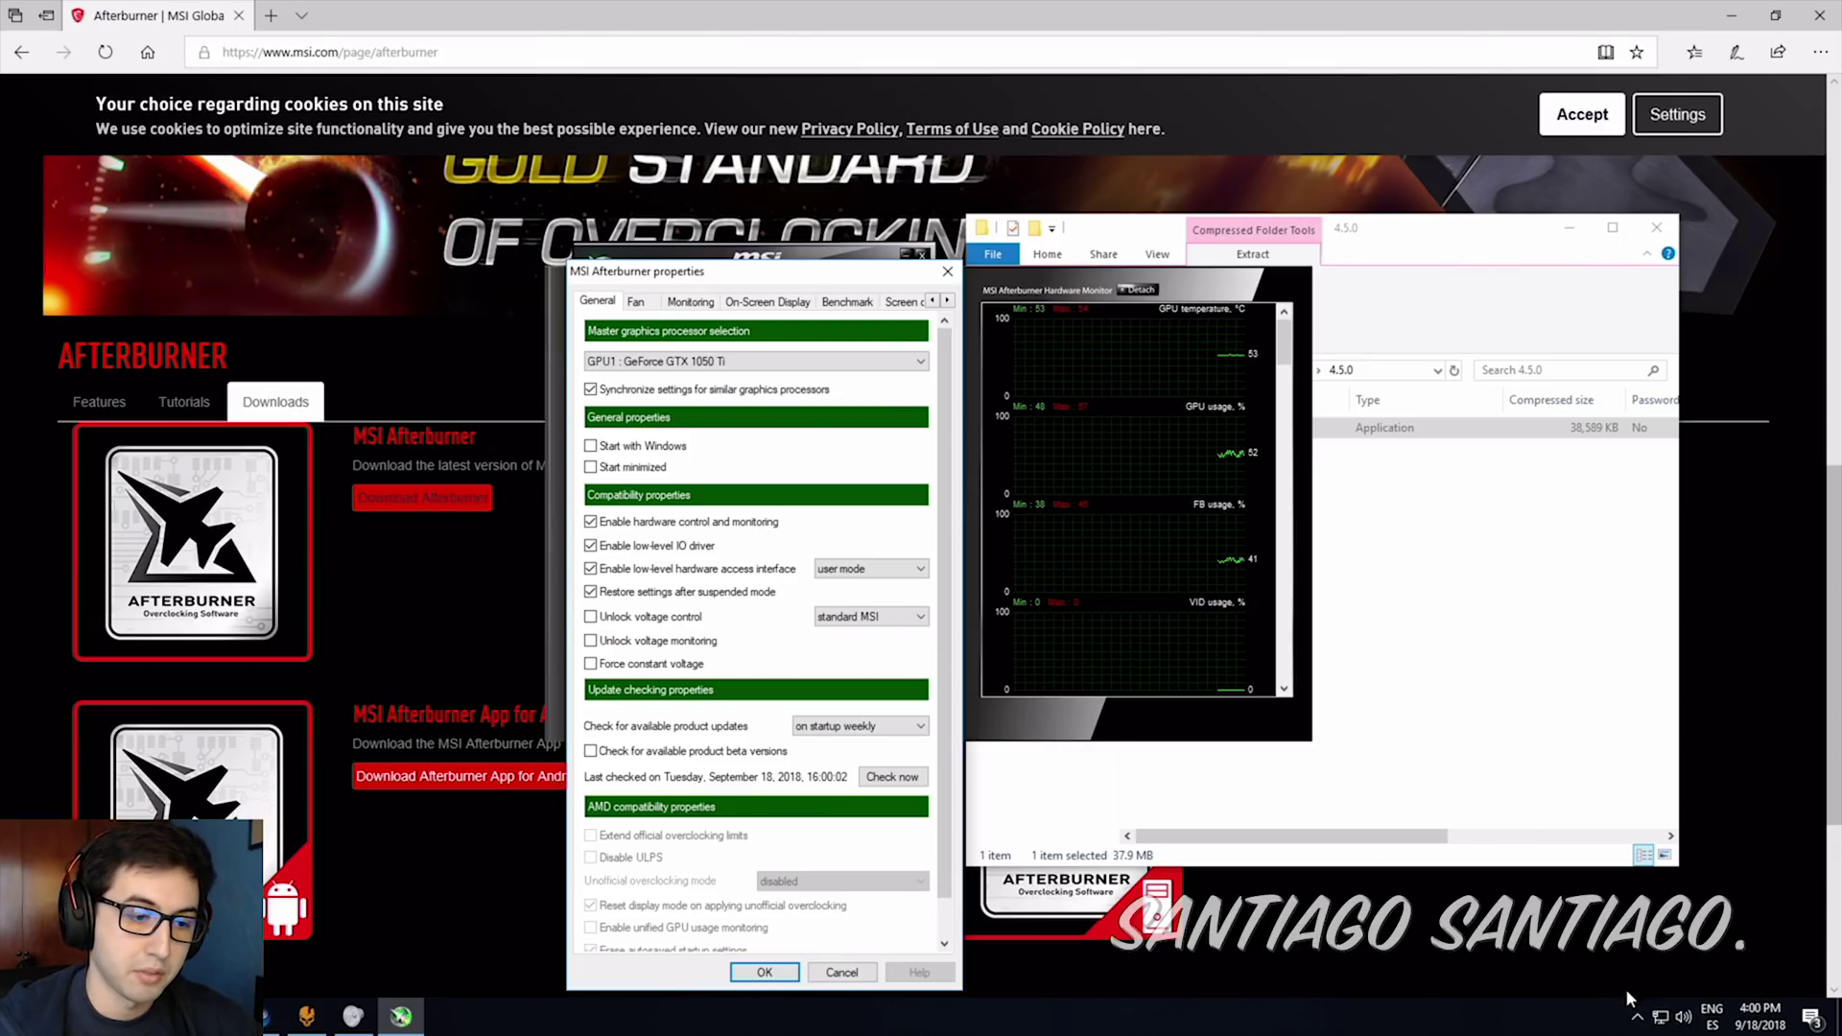
pyautogui.click(1637, 1021)
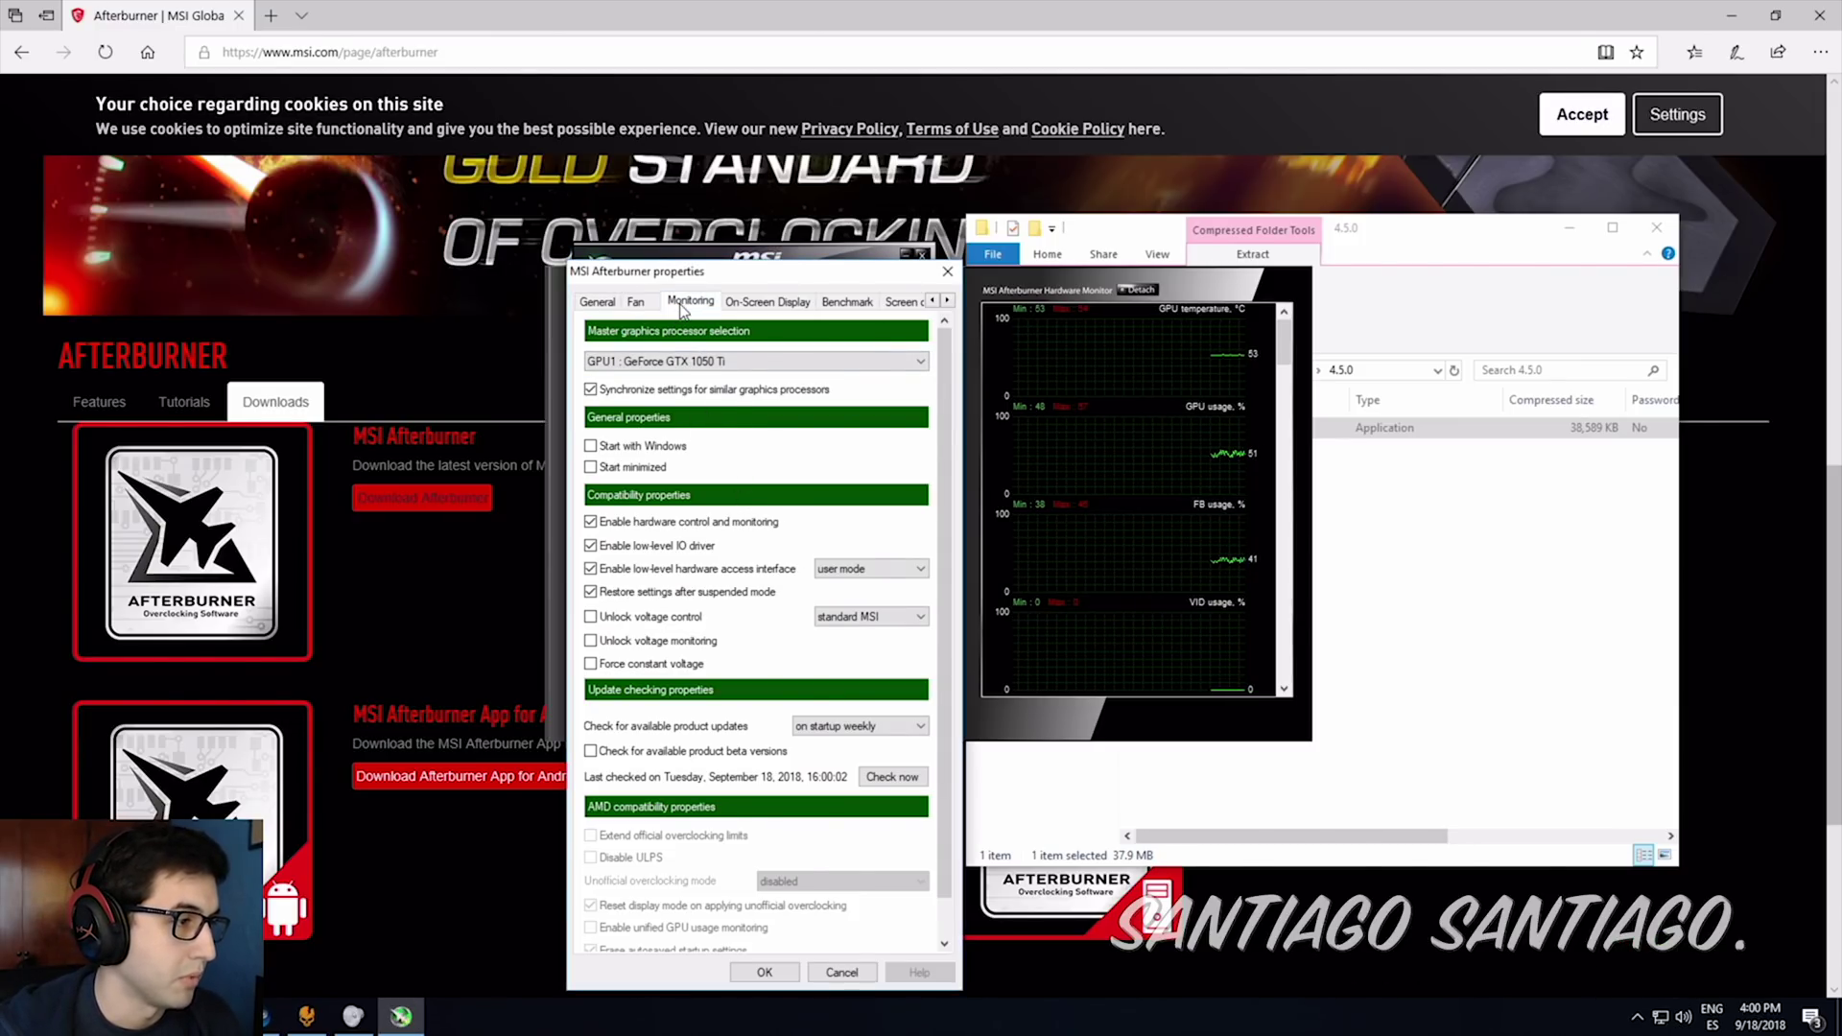
pyautogui.click(683, 305)
pyautogui.click(754, 305)
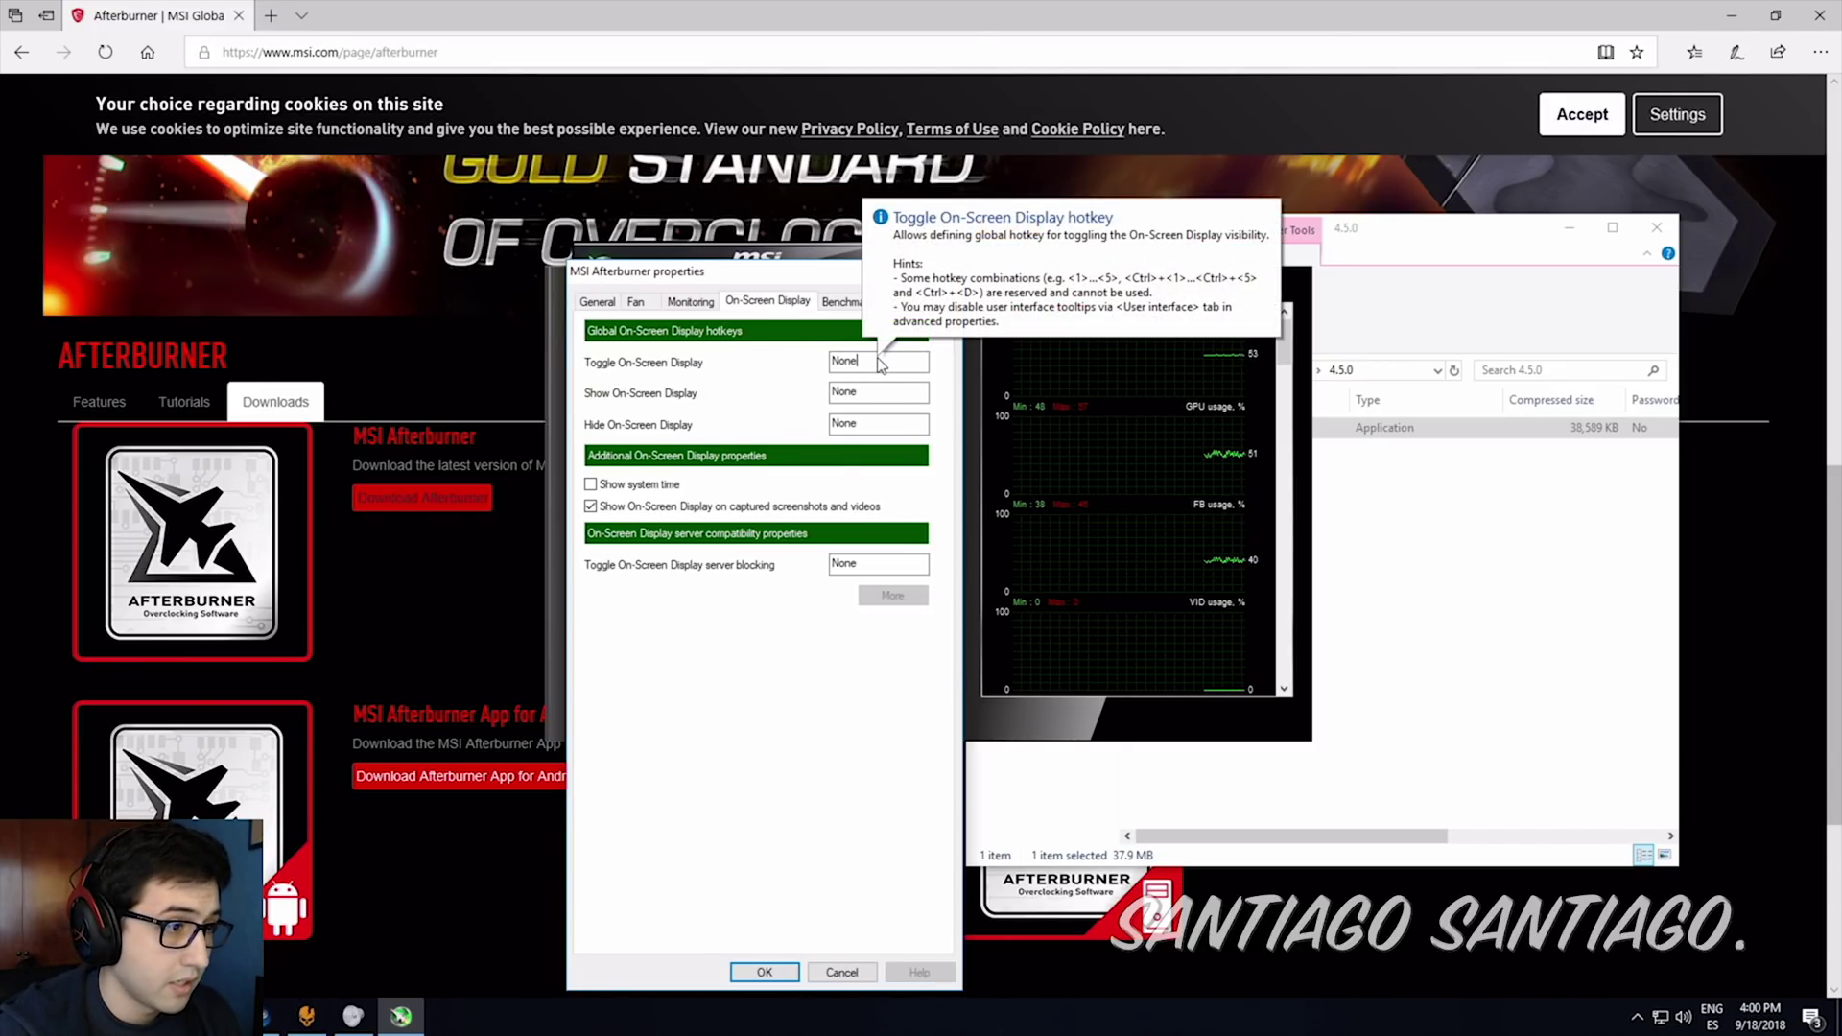
pyautogui.press('KP_Divide')
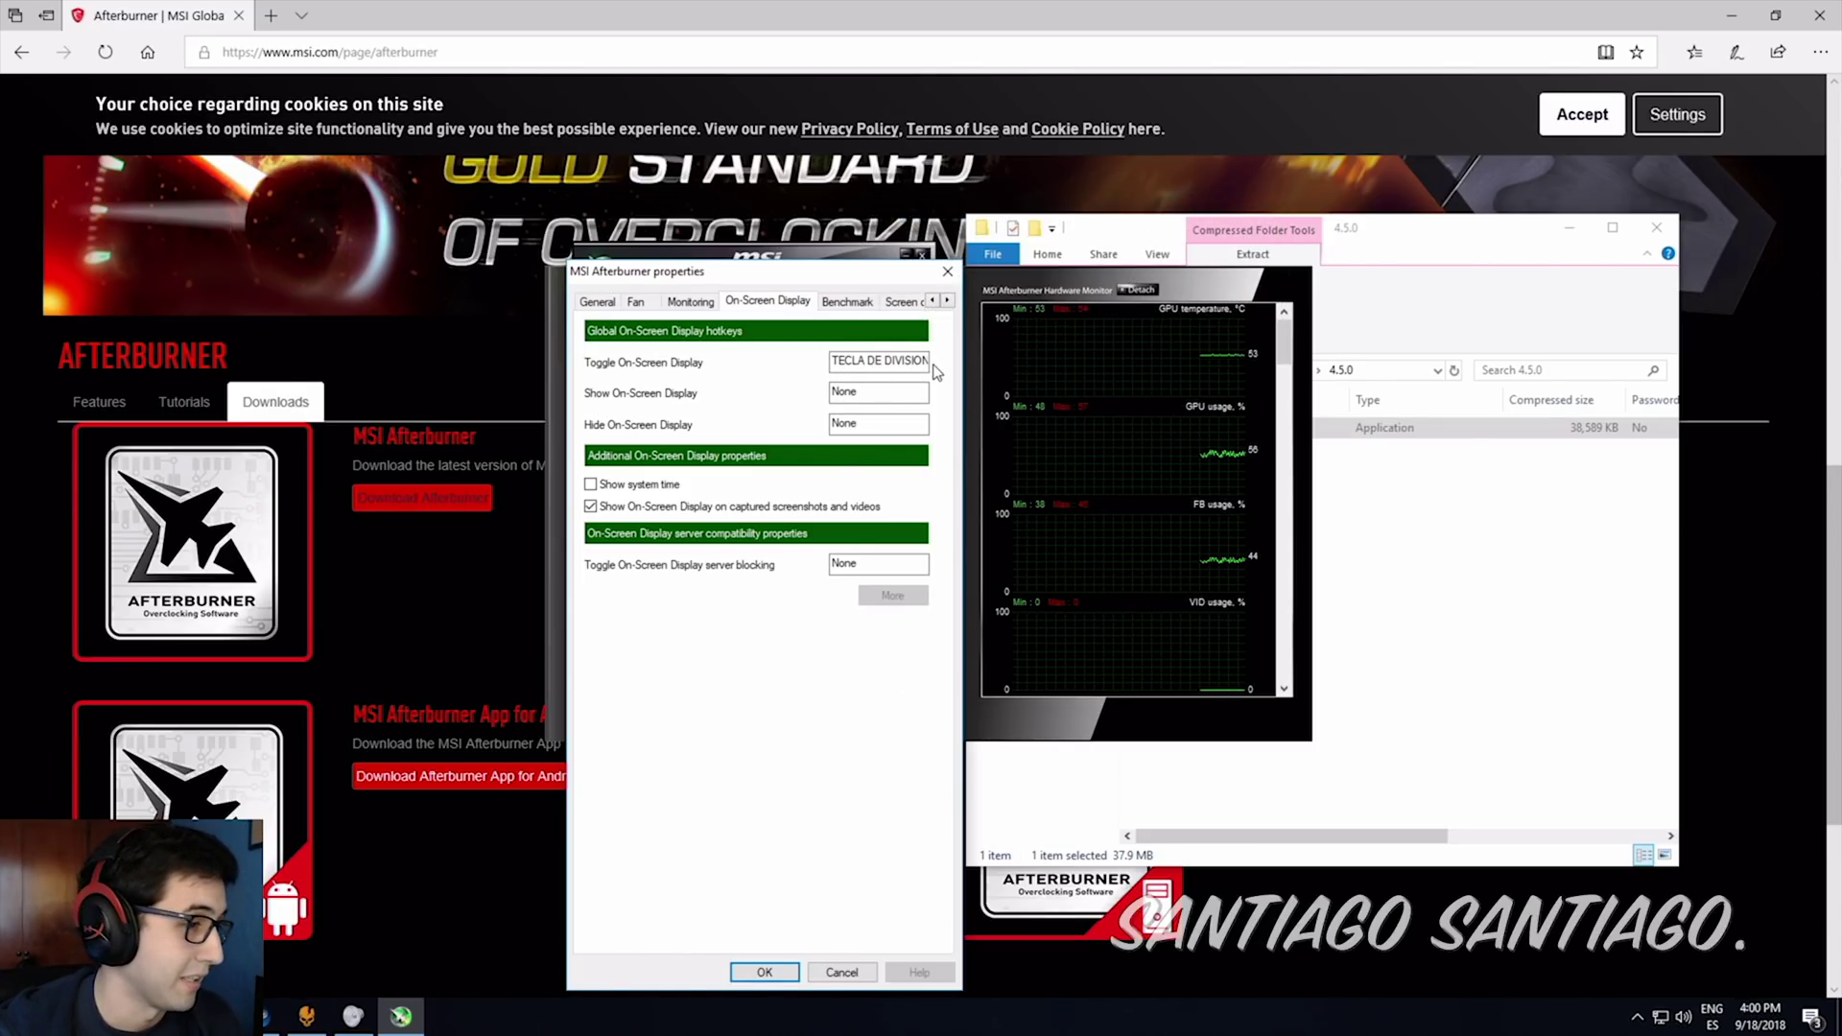
# In the Monitoring tab, select the Memory usage, Core clock and Memory clock graphs.
pyautogui.click(691, 302)
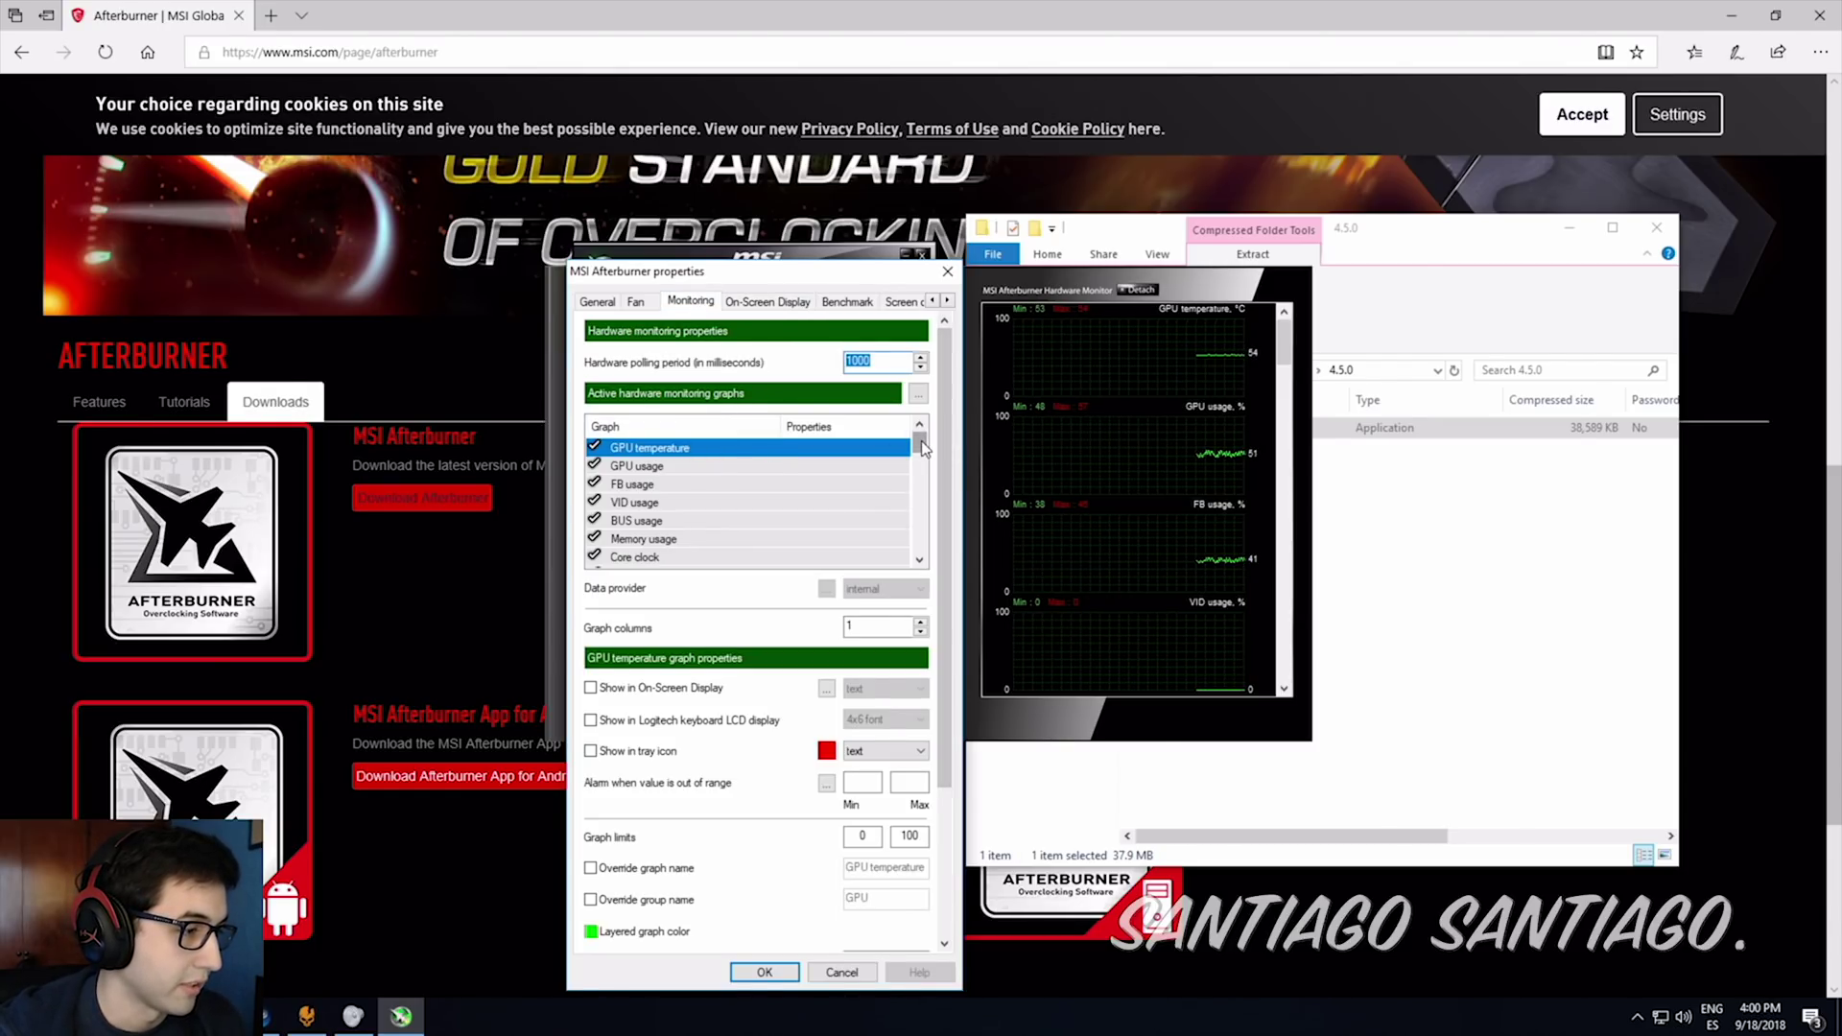
pyautogui.moveTo(919, 446)
pyautogui.mouseDown()
pyautogui.moveTo(923, 523)
pyautogui.moveTo(912, 441)
pyautogui.mouseUp()
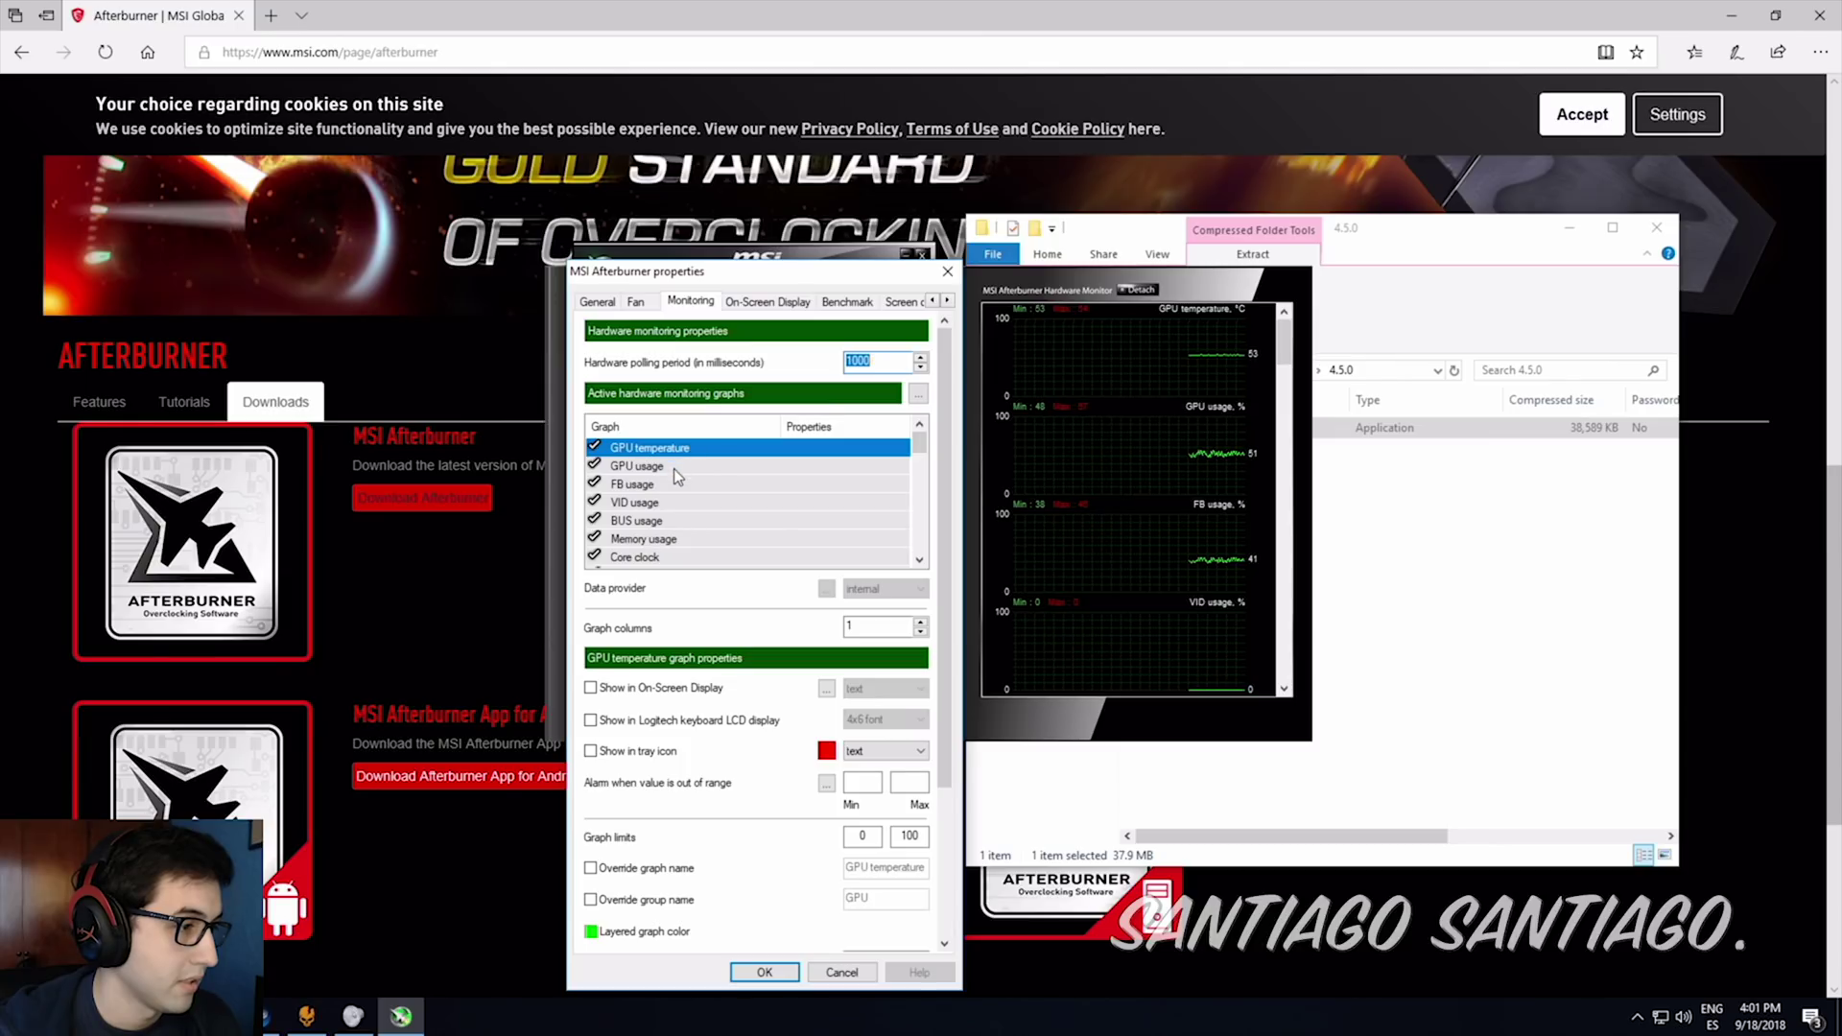
pyautogui.click(675, 540)
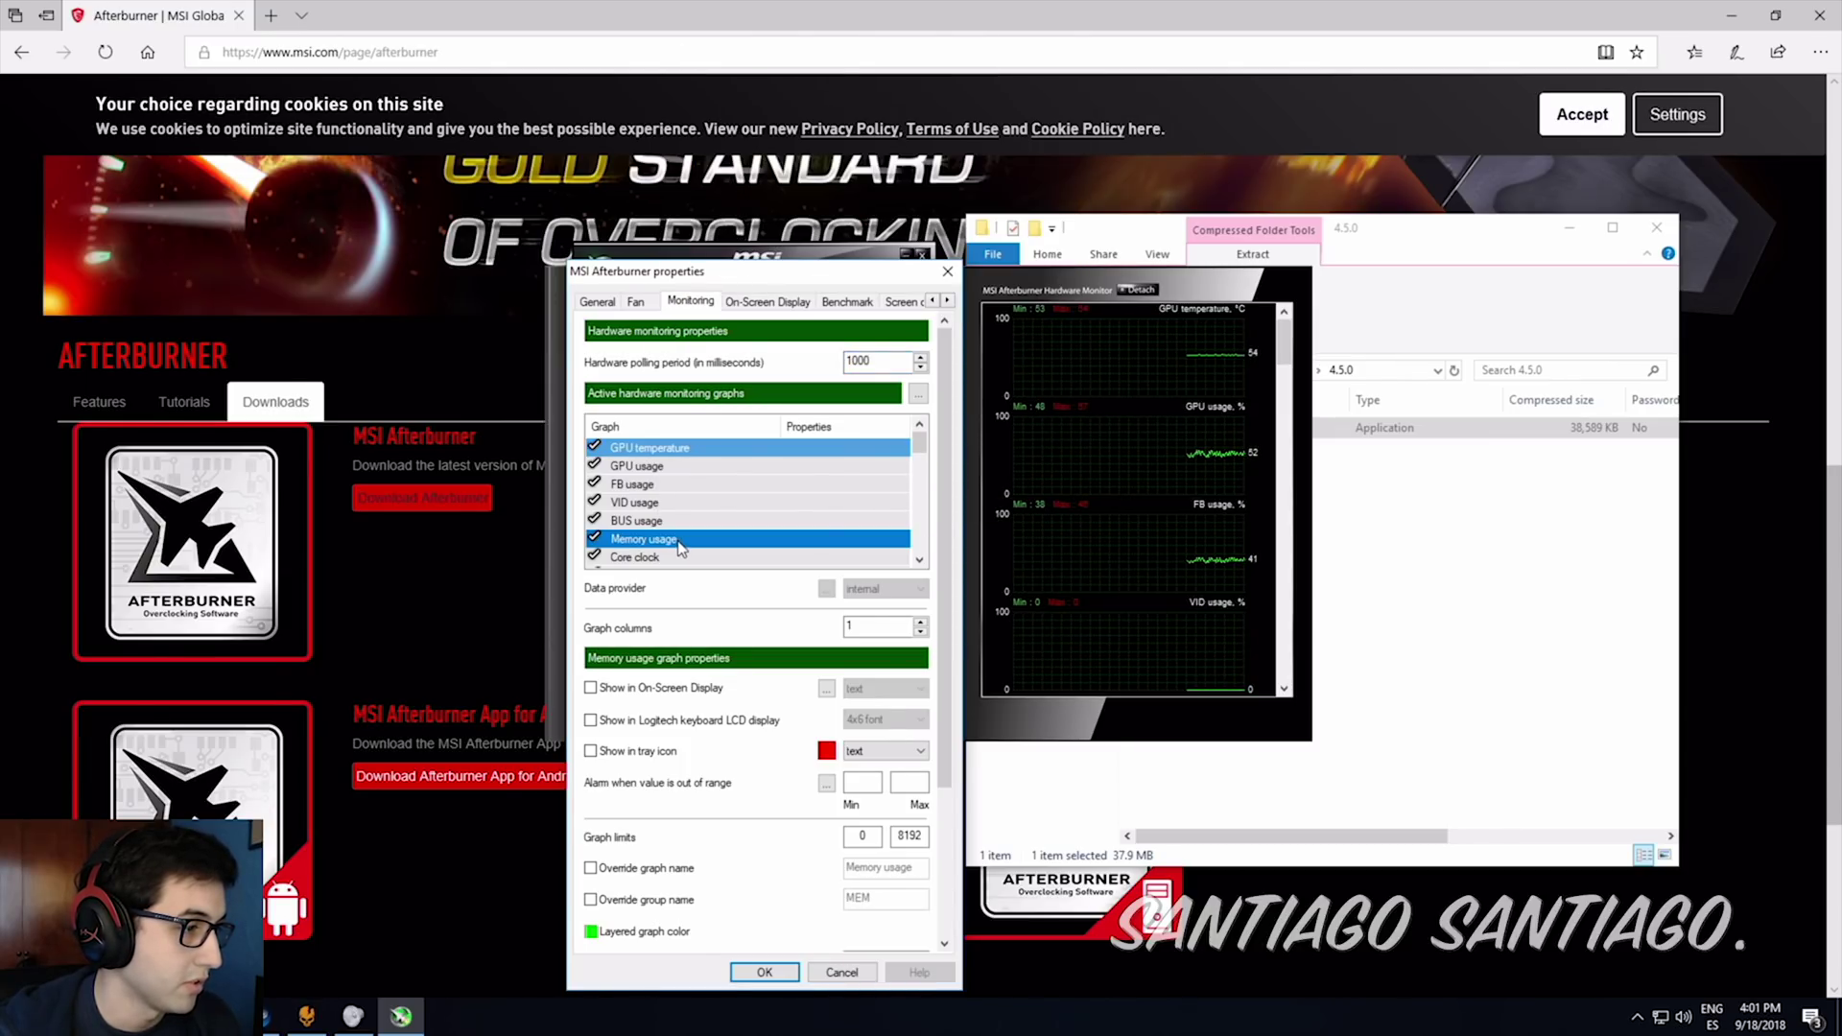
pyautogui.click(672, 558)
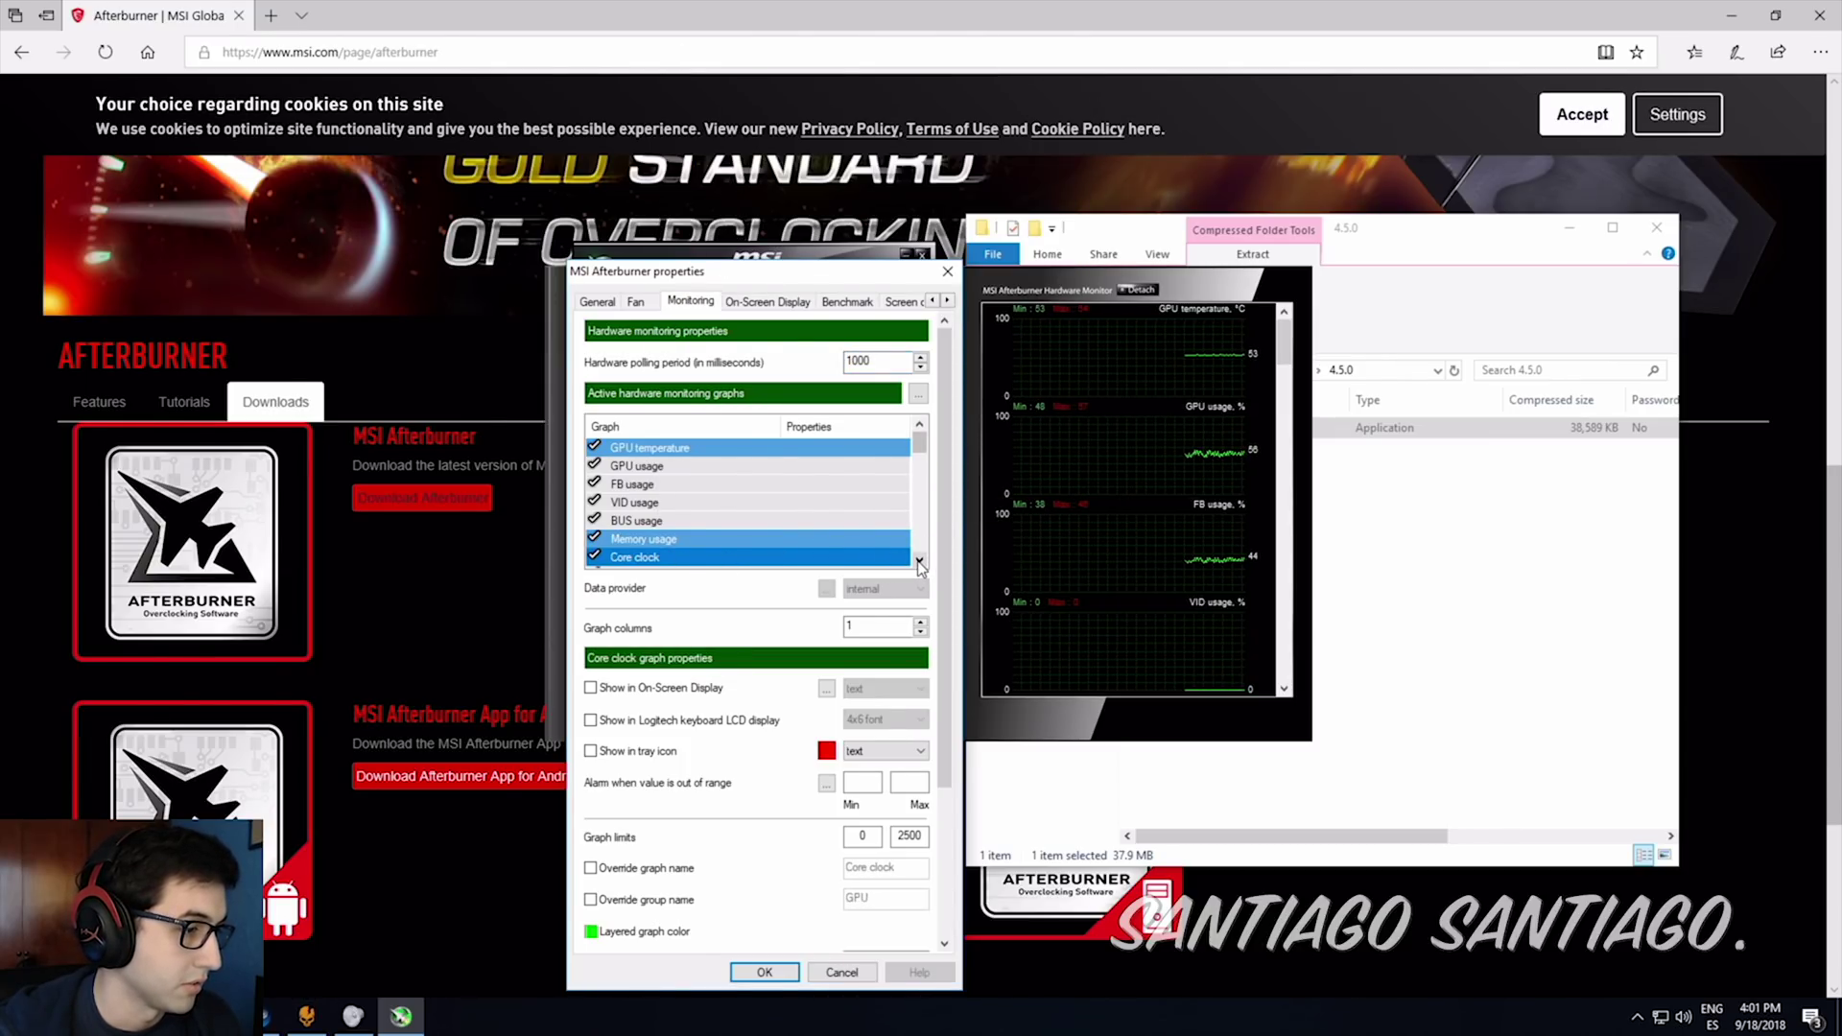
pyautogui.click(920, 561)
pyautogui.click(665, 446)
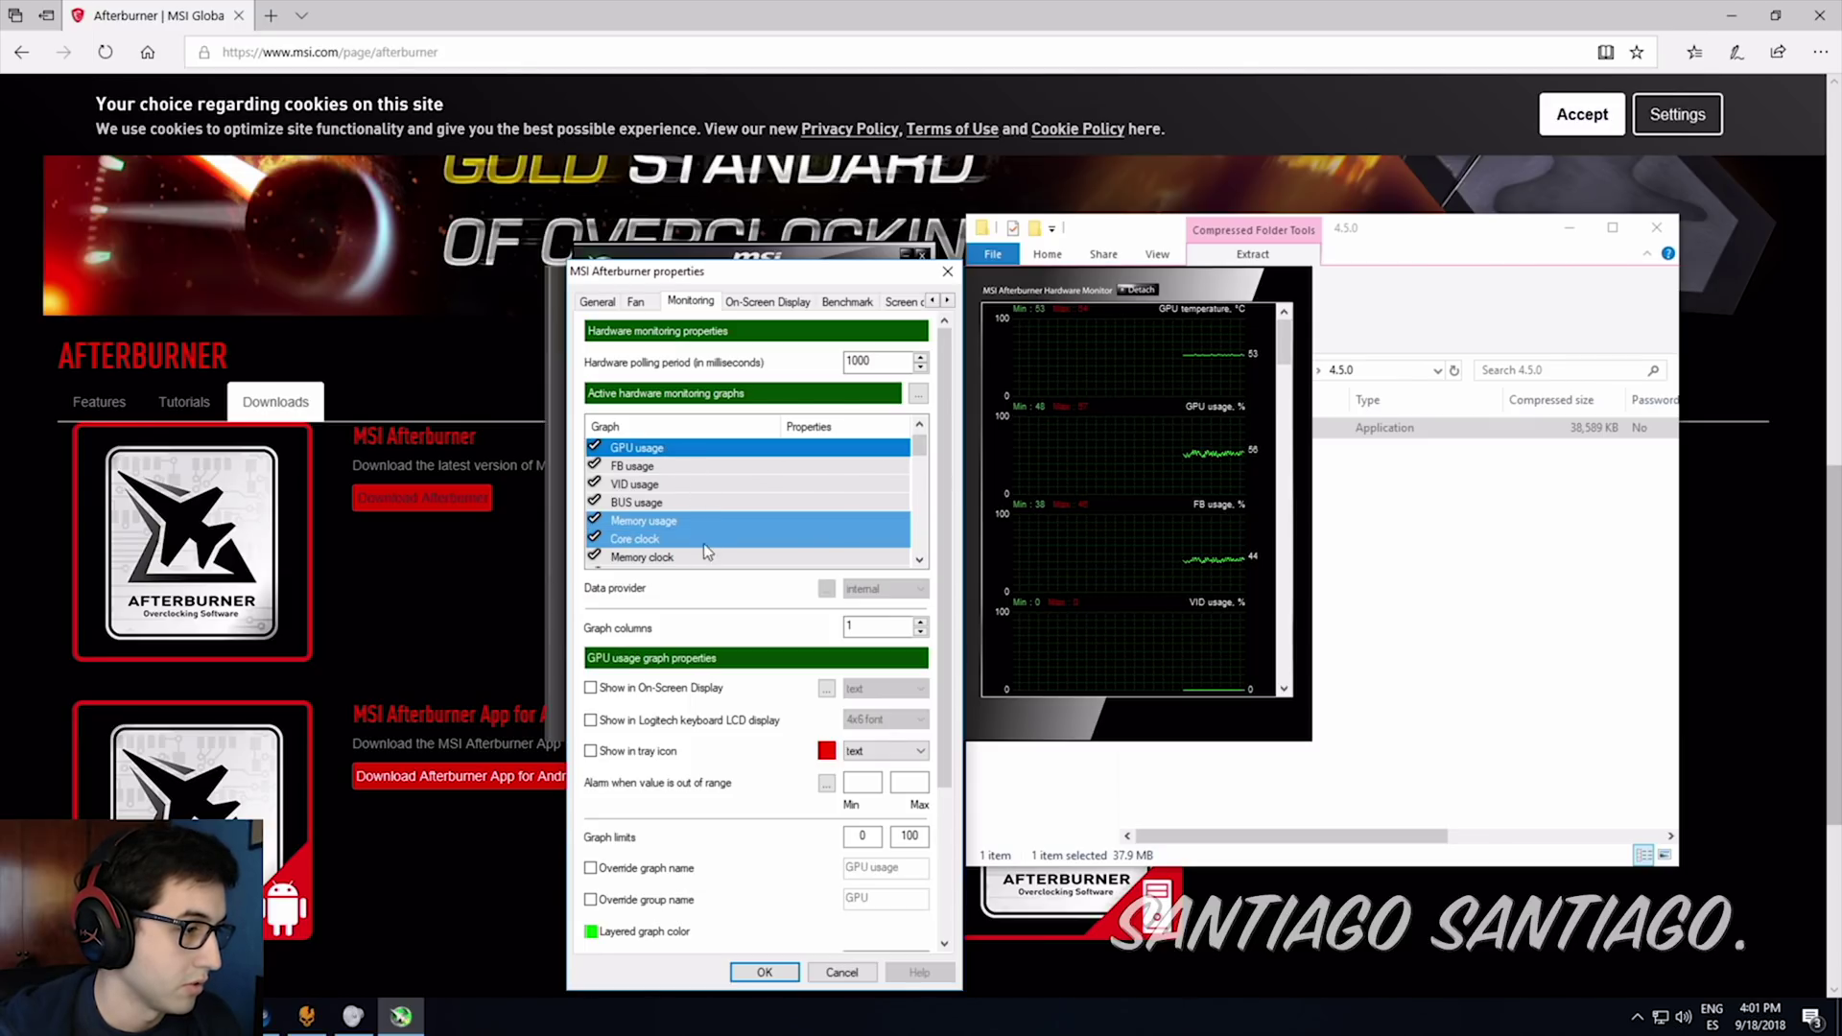
pyautogui.click(692, 559)
pyautogui.click(919, 562)
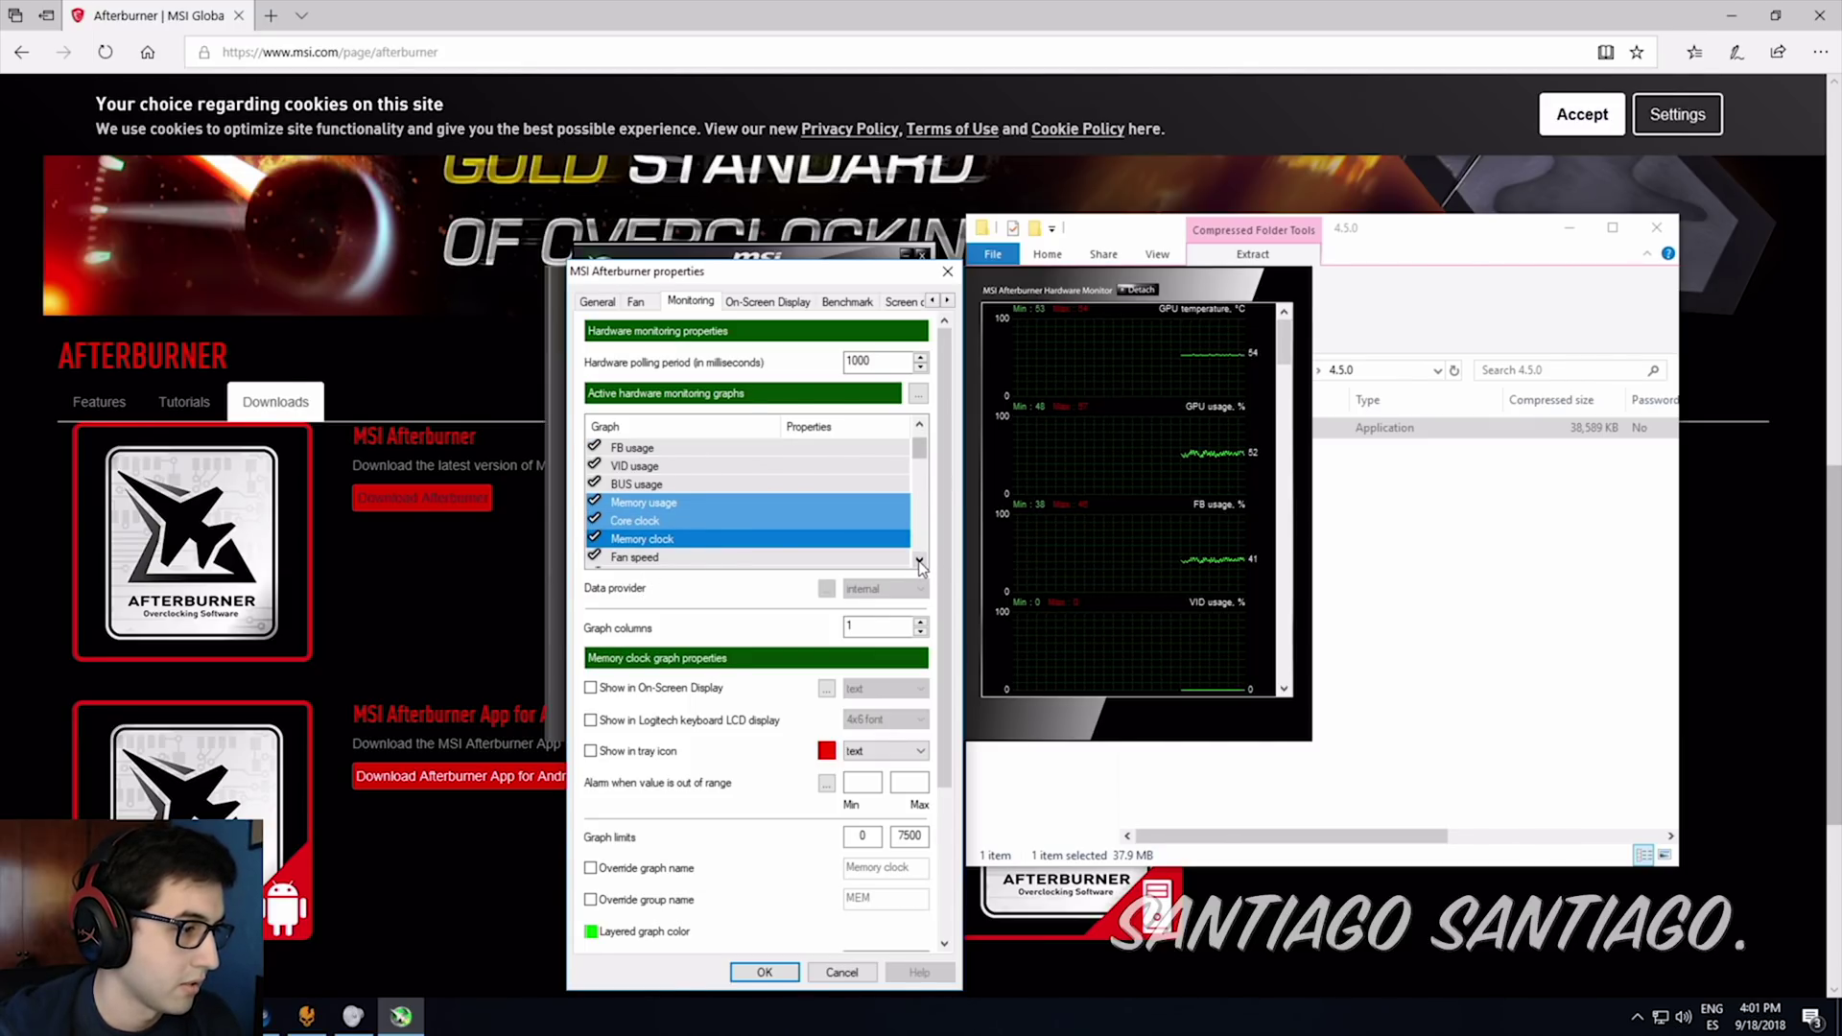
pyautogui.click(919, 561)
pyautogui.click(920, 561)
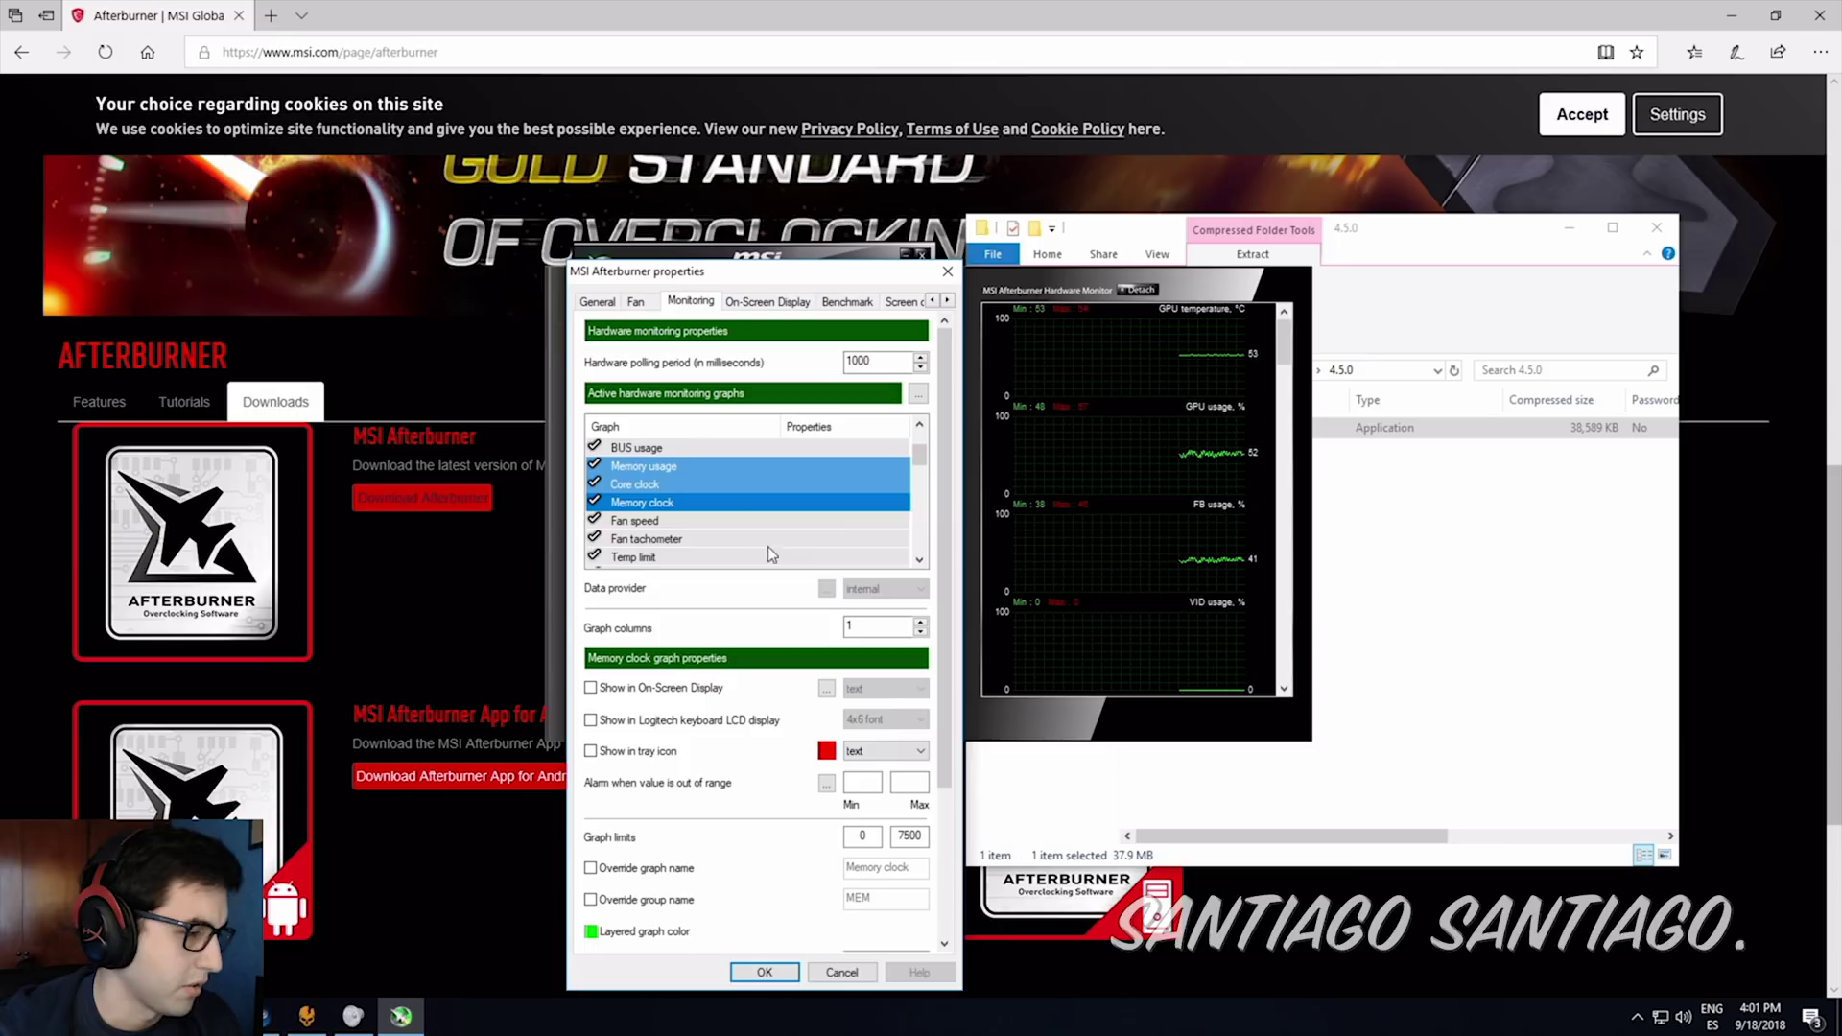
pyautogui.click(919, 562)
pyautogui.click(919, 561)
pyautogui.click(919, 561)
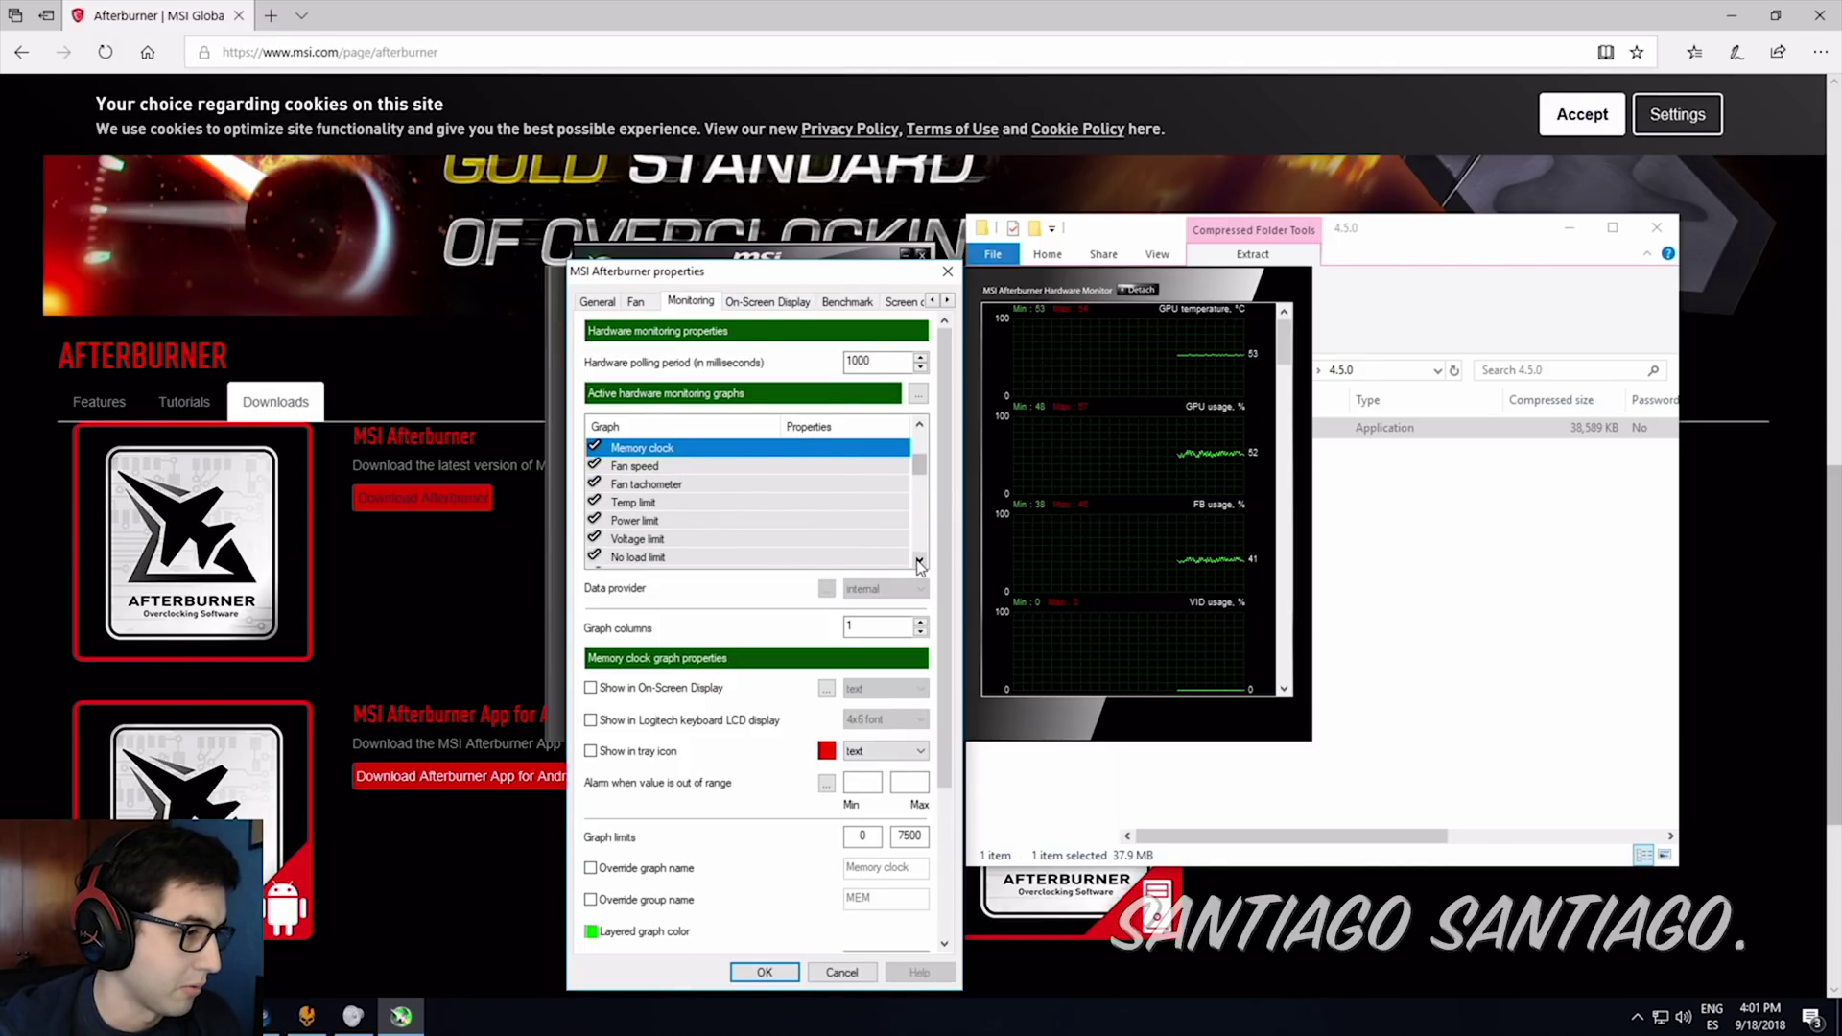
pyautogui.click(919, 561)
pyautogui.click(919, 561)
pyautogui.click(919, 561)
pyautogui.click(919, 562)
pyautogui.click(919, 561)
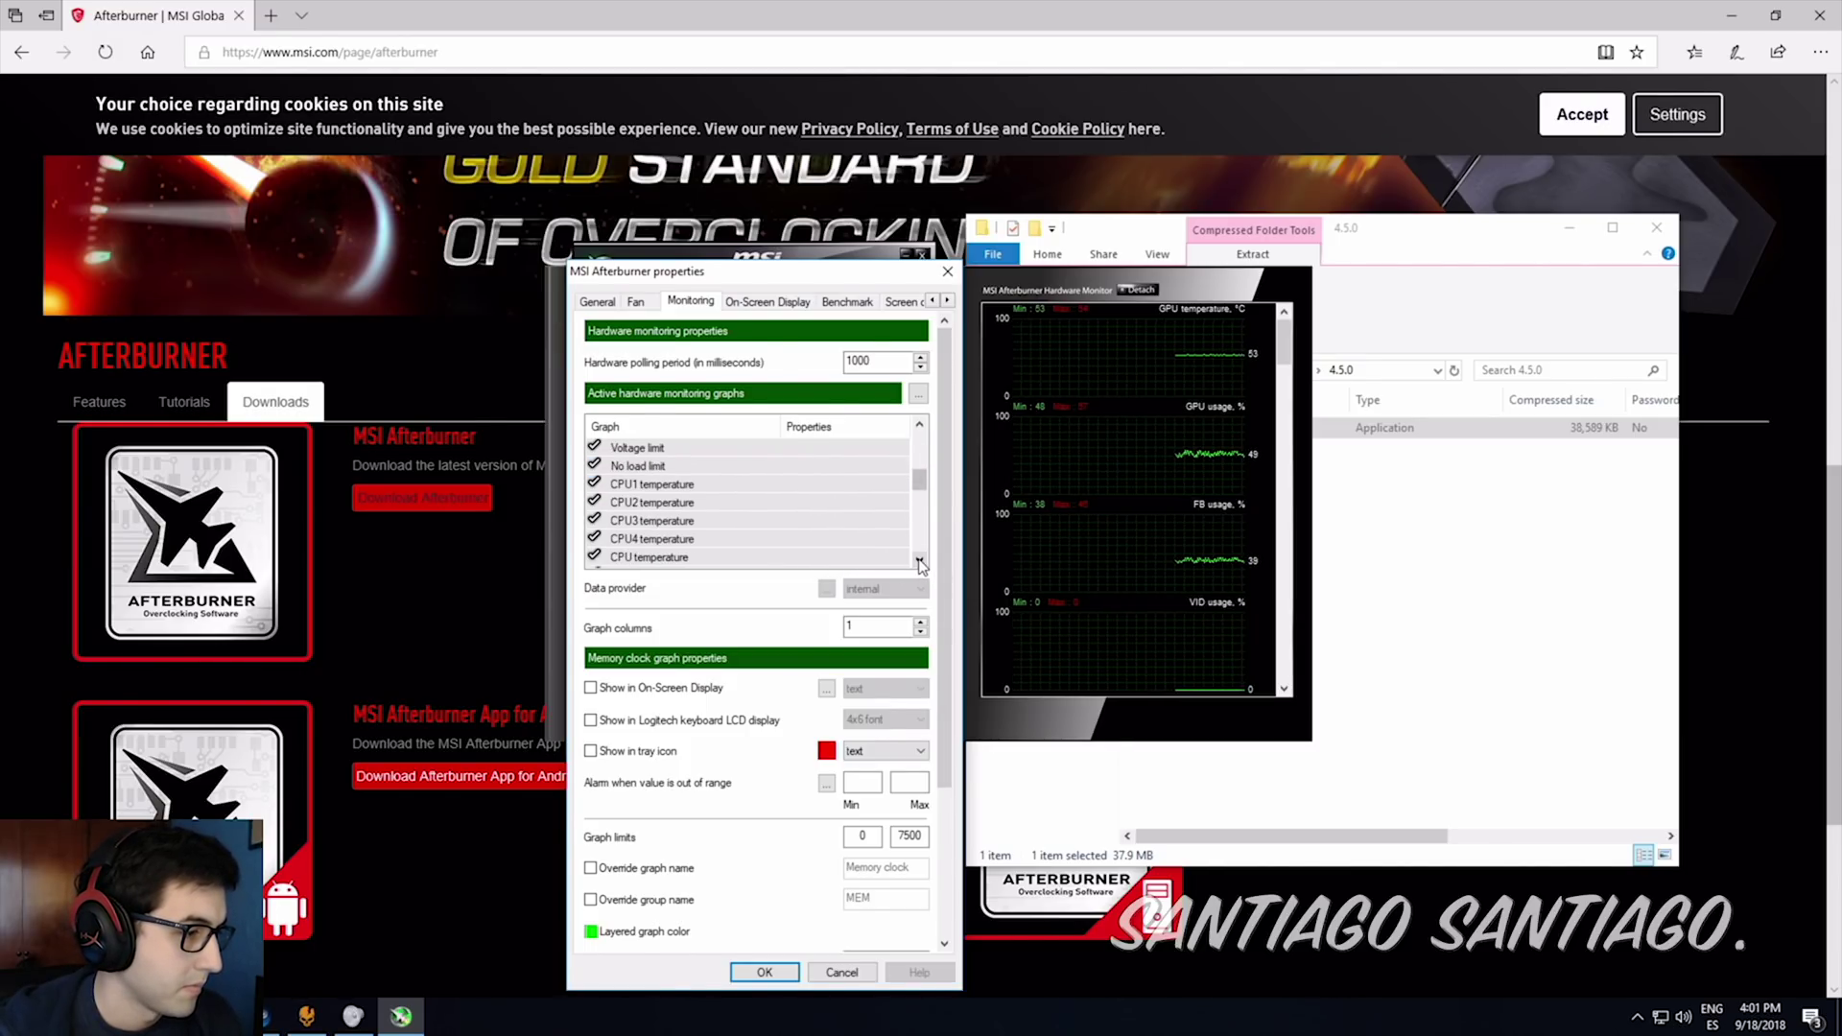
# Add the CPU temperature graphs and CPU1–CPU4 and overall CPU usage to the selection.
pyautogui.moveTo(671, 484); pyautogui.dragTo(689, 566)
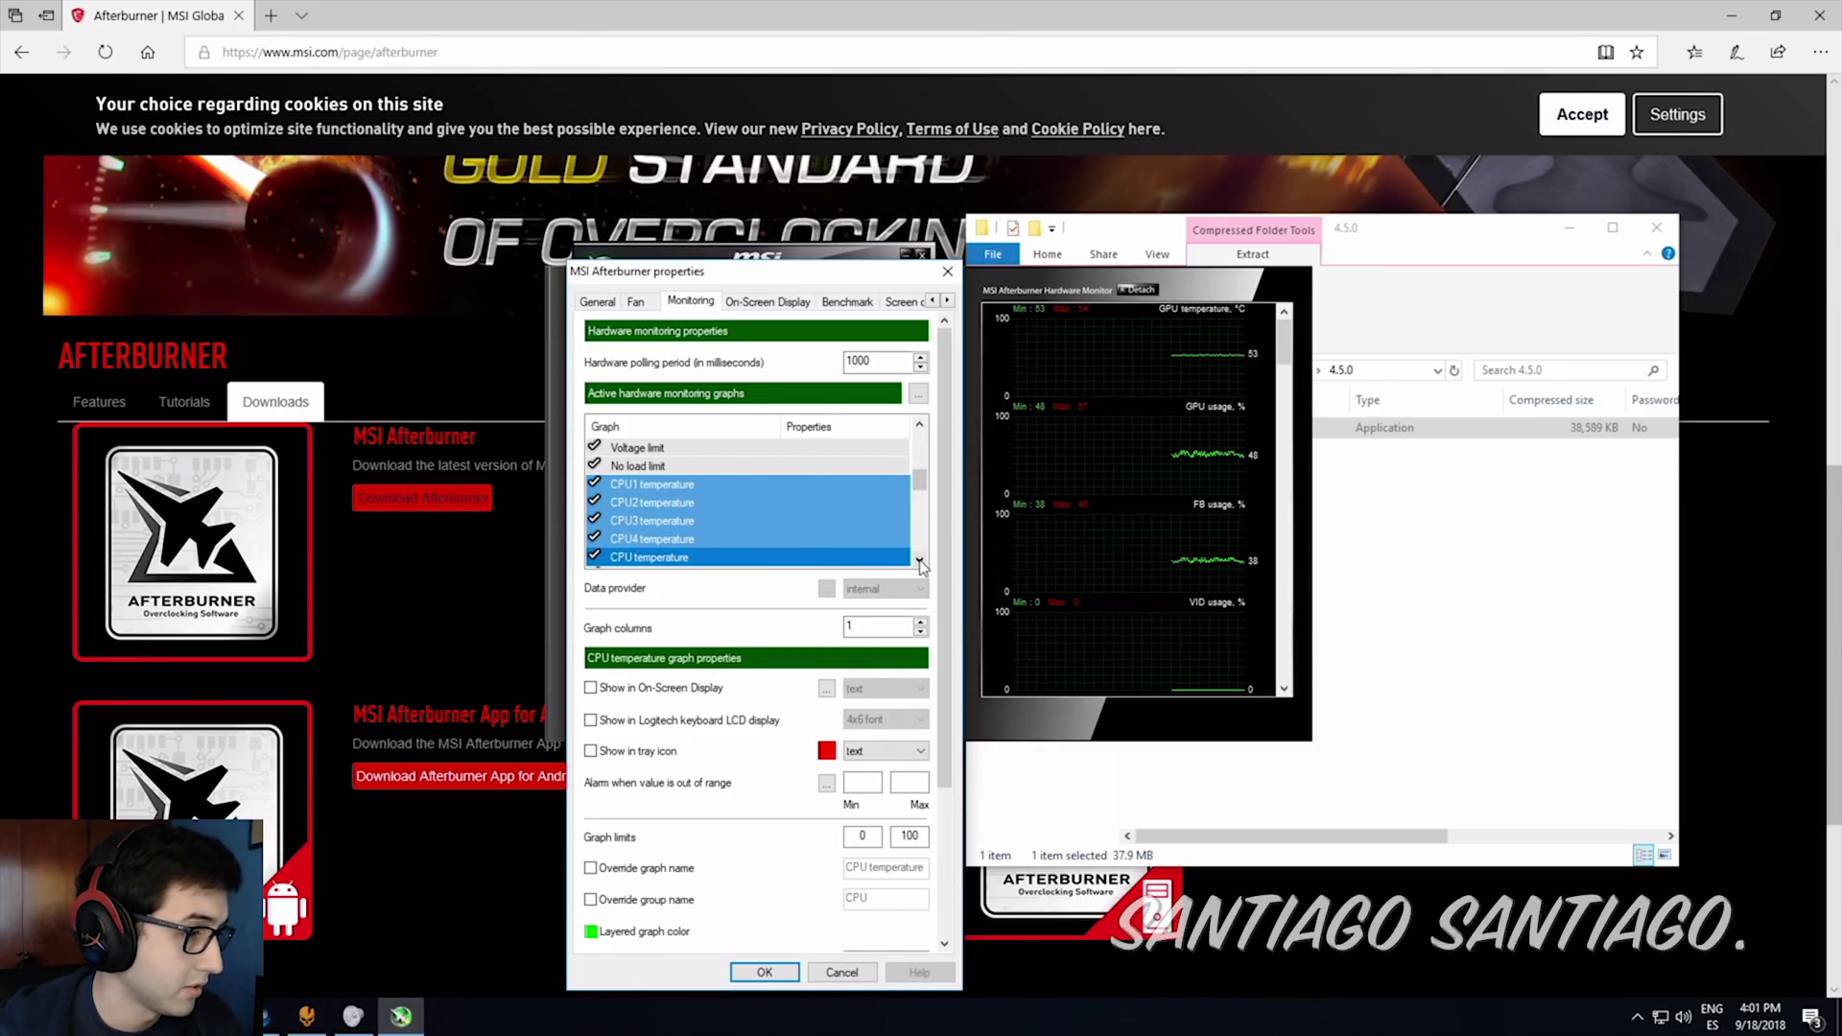
pyautogui.click(920, 561)
pyautogui.click(919, 561)
pyautogui.click(919, 561)
pyautogui.click(919, 561)
pyautogui.click(919, 561)
pyautogui.click(919, 561)
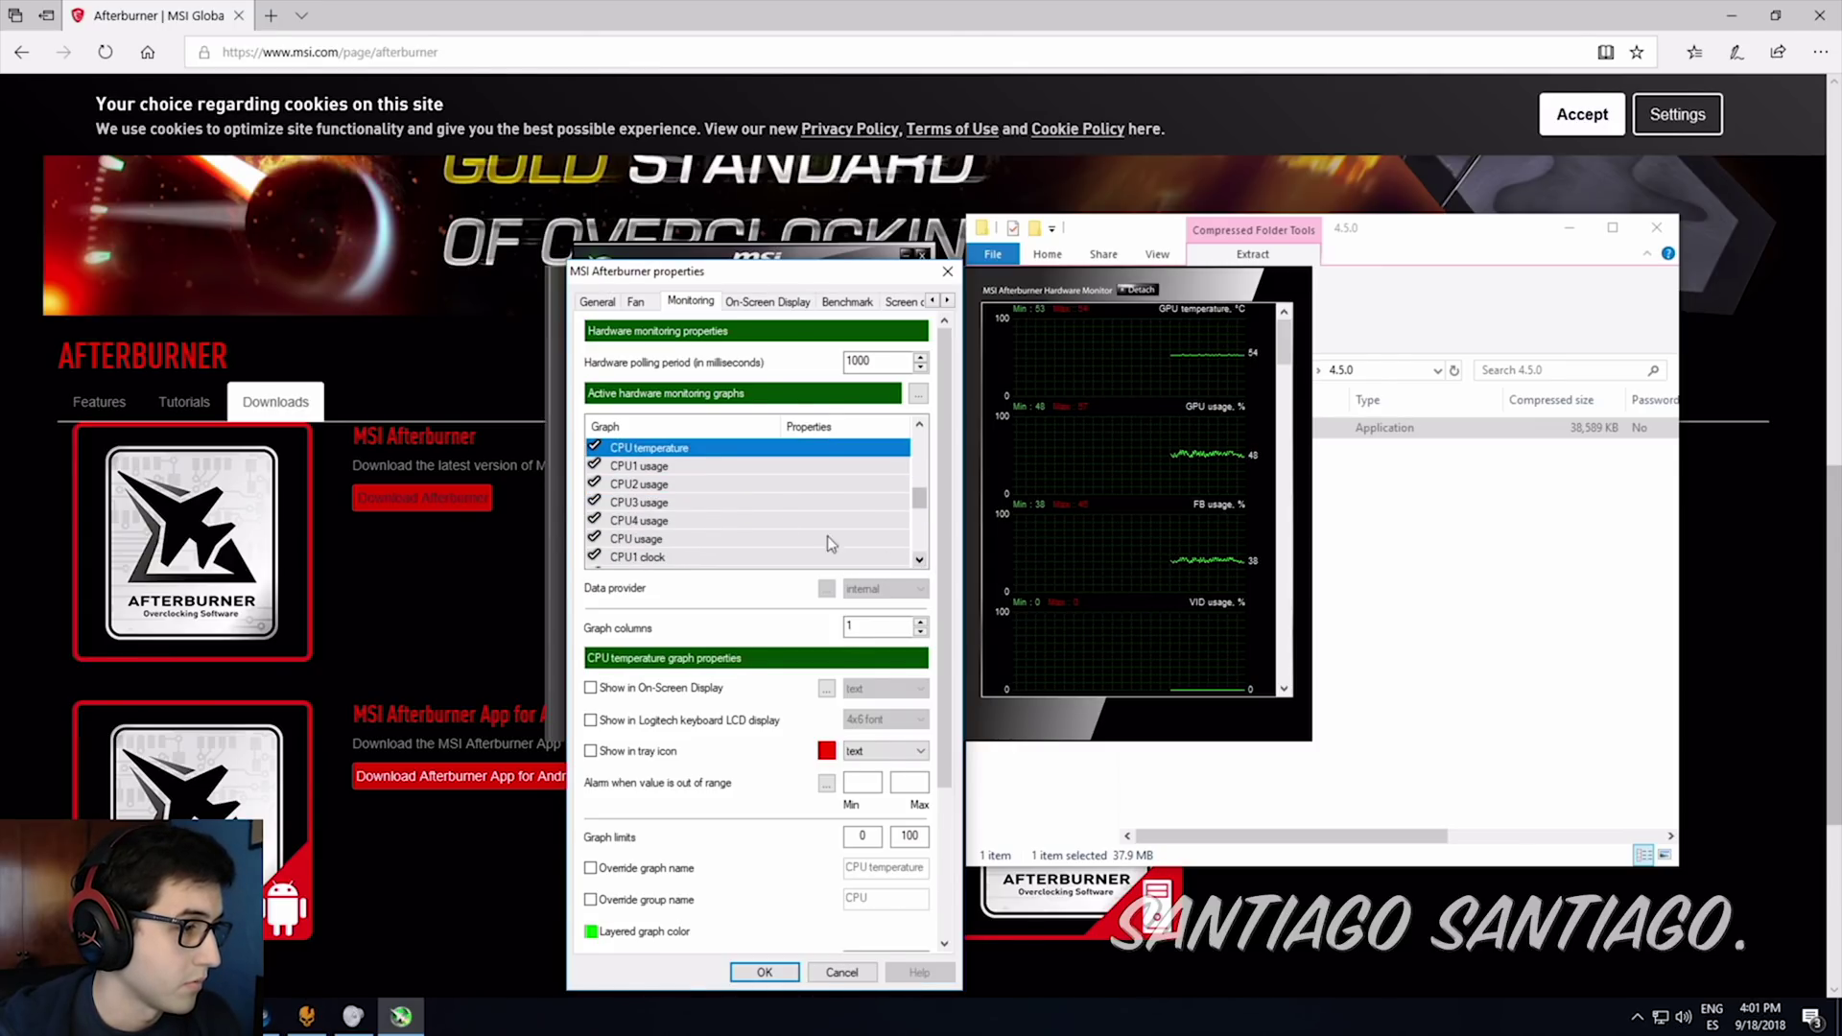
pyautogui.keyDown('shift'); pyautogui.click(641, 483); pyautogui.keyUp('shift')
pyautogui.keyDown('shift'); pyautogui.click(643, 501); pyautogui.keyUp('shift')
pyautogui.keyDown('shift'); pyautogui.click(643, 520); pyautogui.keyUp('shift')
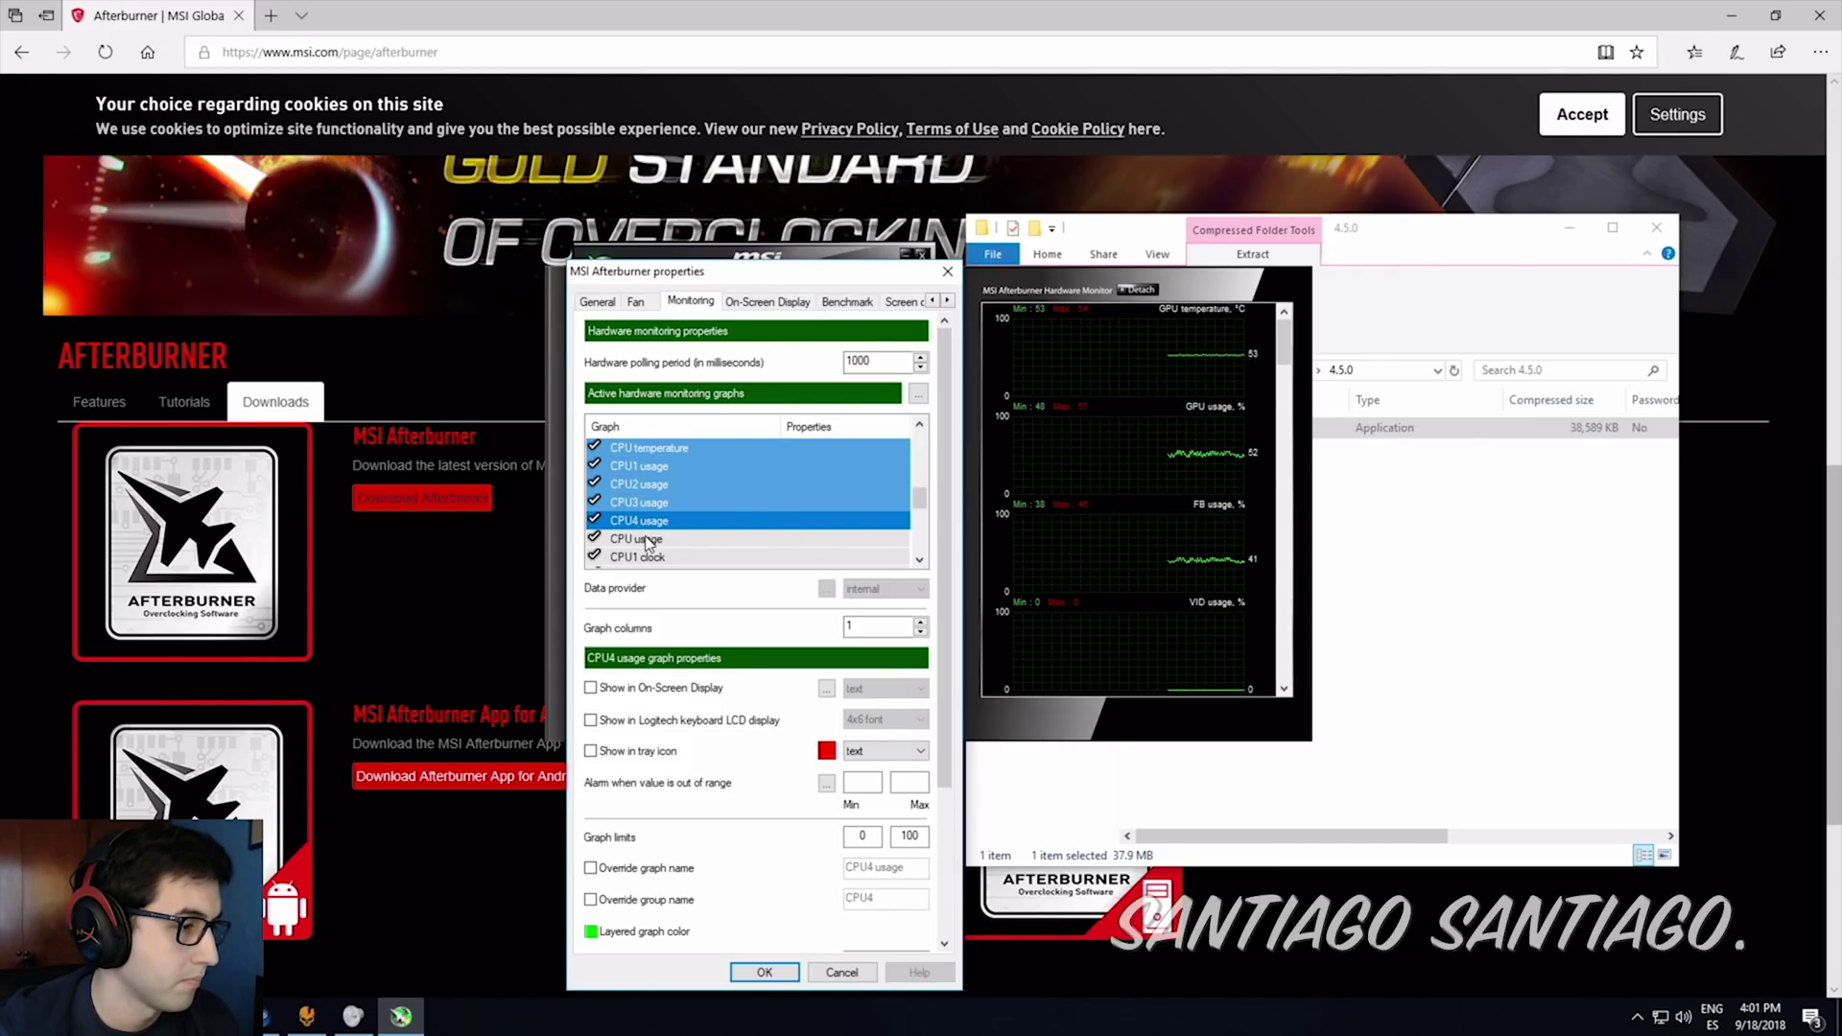
pyautogui.keyDown('shift'); pyautogui.click(658, 539); pyautogui.keyUp('shift')
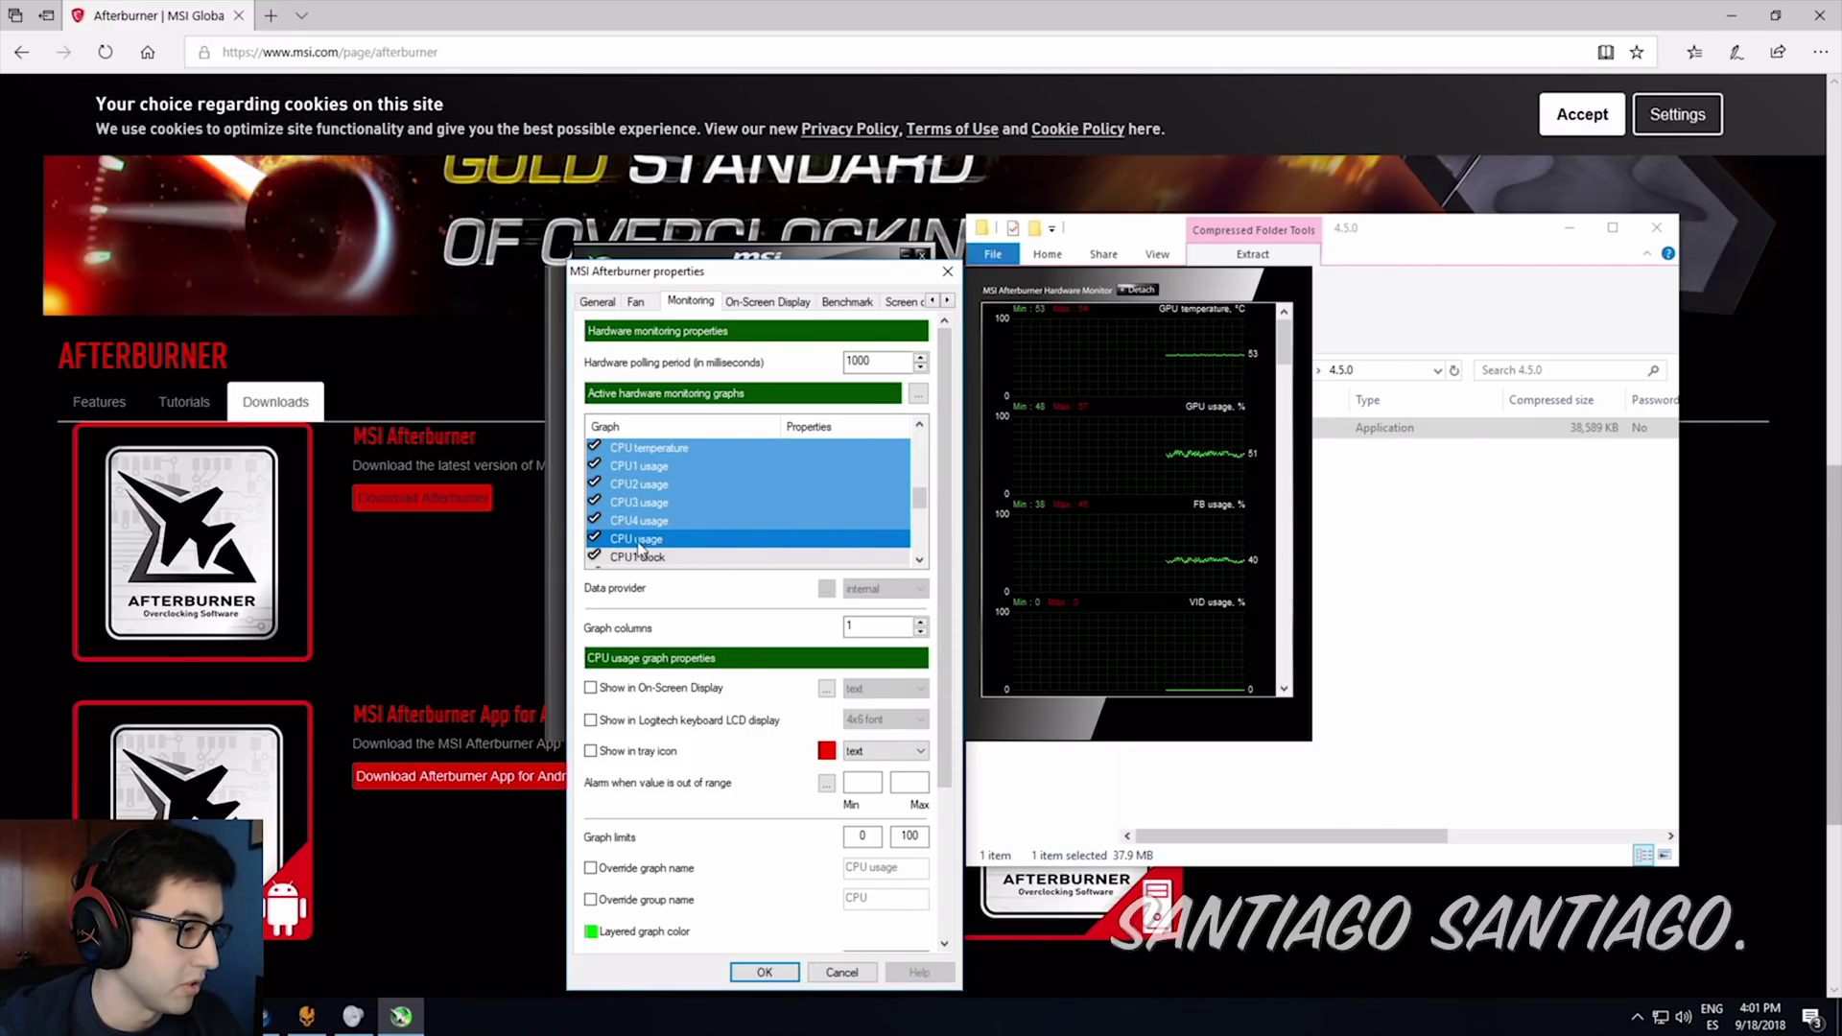
pyautogui.click(919, 559)
pyautogui.click(919, 560)
pyautogui.click(919, 560)
pyautogui.click(919, 559)
pyautogui.click(919, 559)
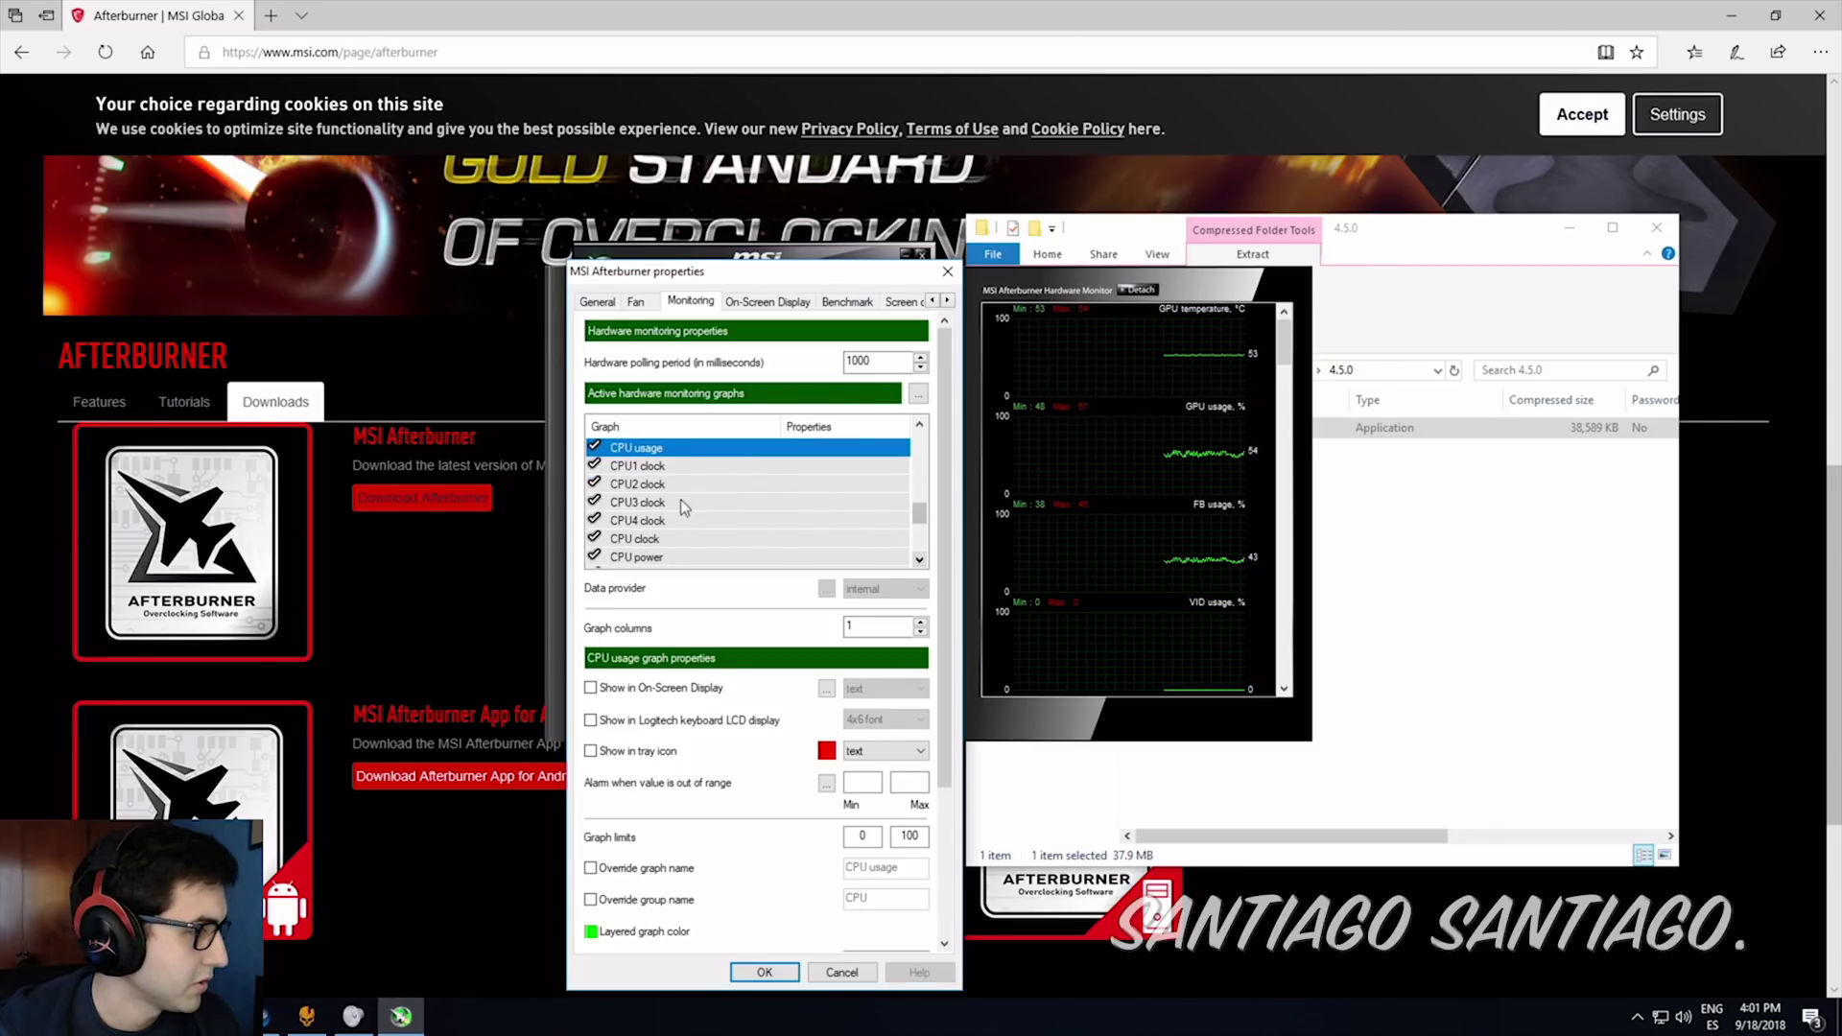
# Extend the selection with the CPU clocks, CPU power, RAM usage and Pagefile usage.
pyautogui.keyDown('shift'); pyautogui.click(660, 484); pyautogui.keyUp('shift')
pyautogui.keyDown('shift'); pyautogui.click(662, 501); pyautogui.keyUp('shift')
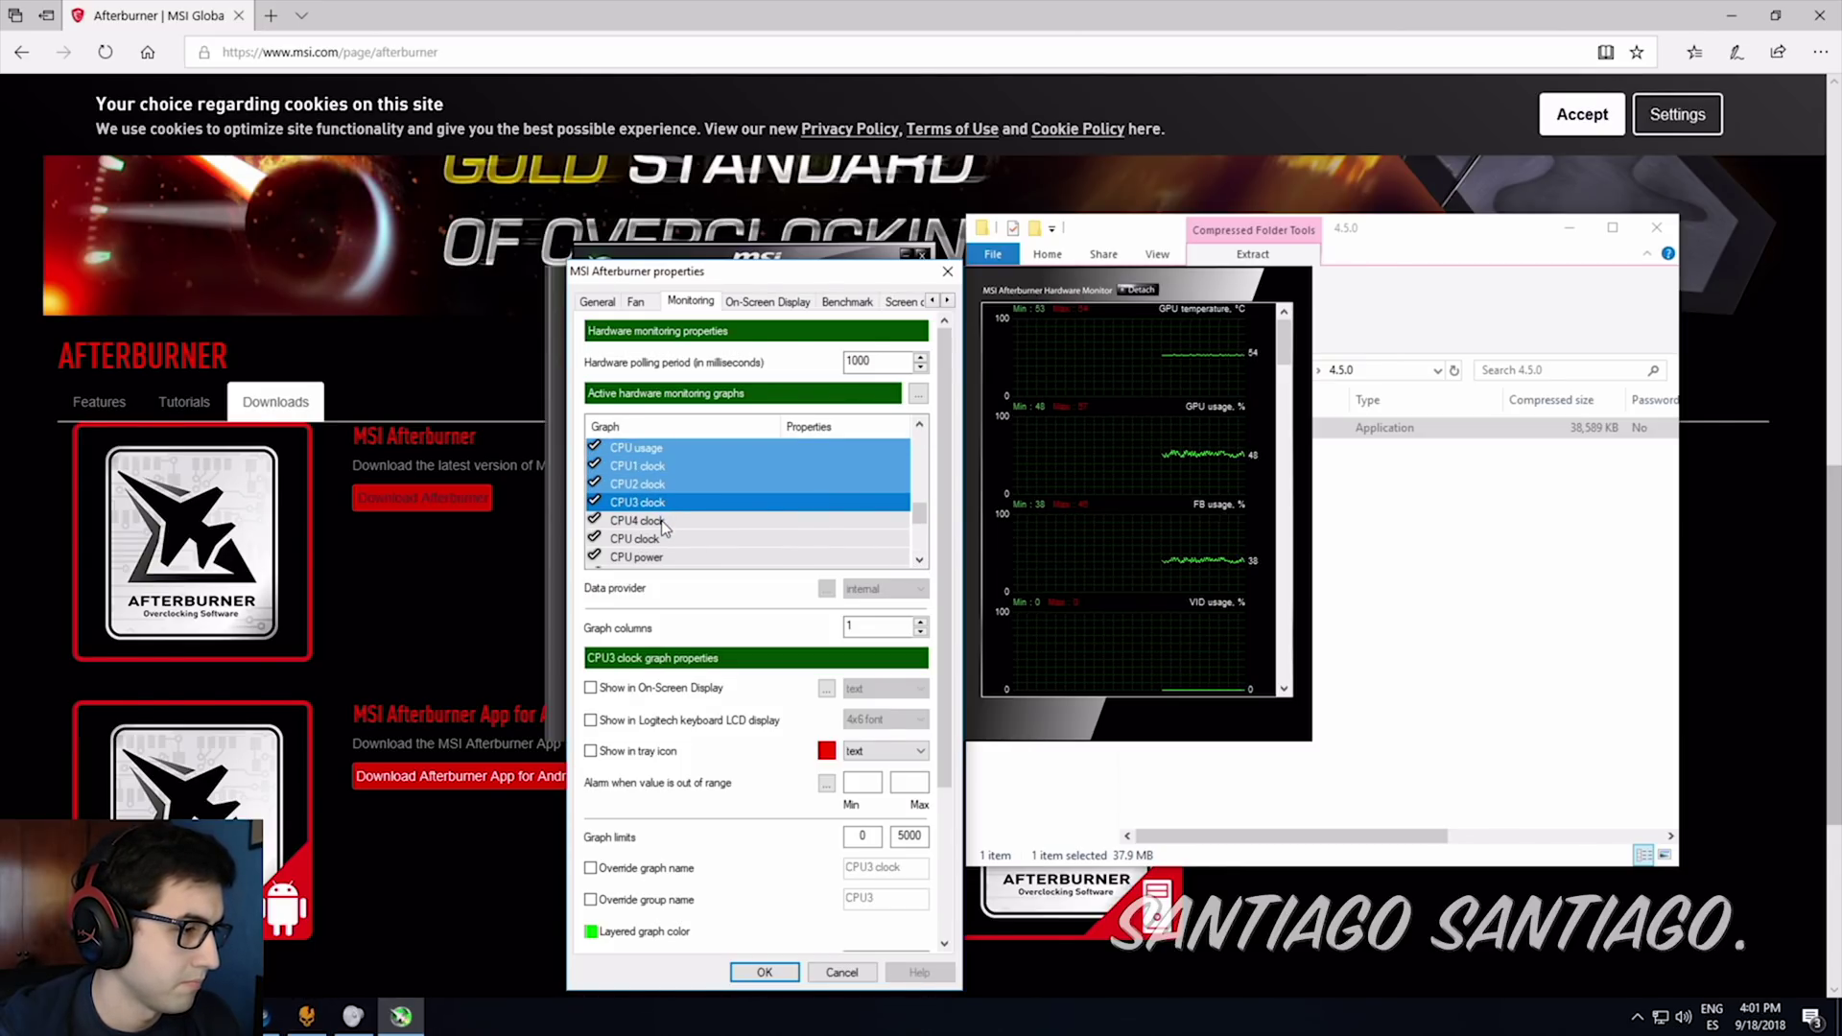
pyautogui.keyDown('shift'); pyautogui.click(663, 520); pyautogui.keyUp('shift')
pyautogui.keyDown('shift'); pyautogui.click(663, 538); pyautogui.keyUp('shift')
pyautogui.keyDown('shift'); pyautogui.click(664, 557); pyautogui.keyUp('shift')
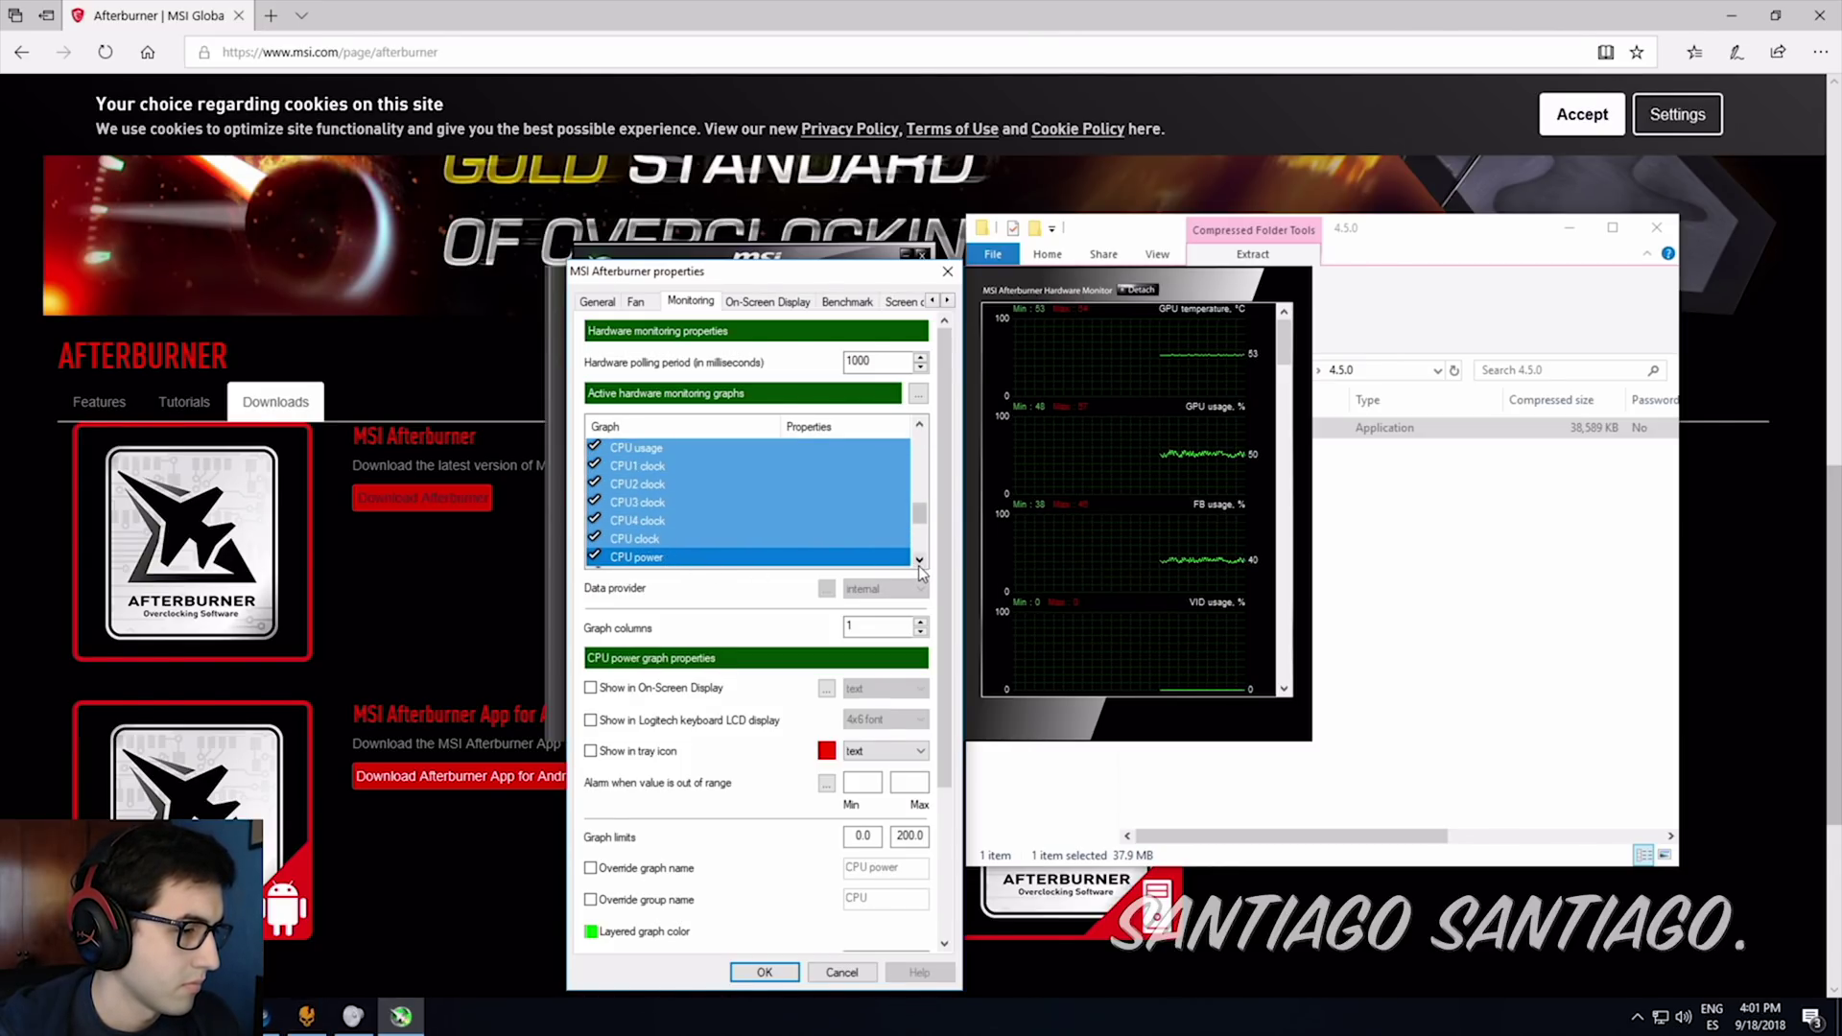
pyautogui.scroll(-5, 679, 519)
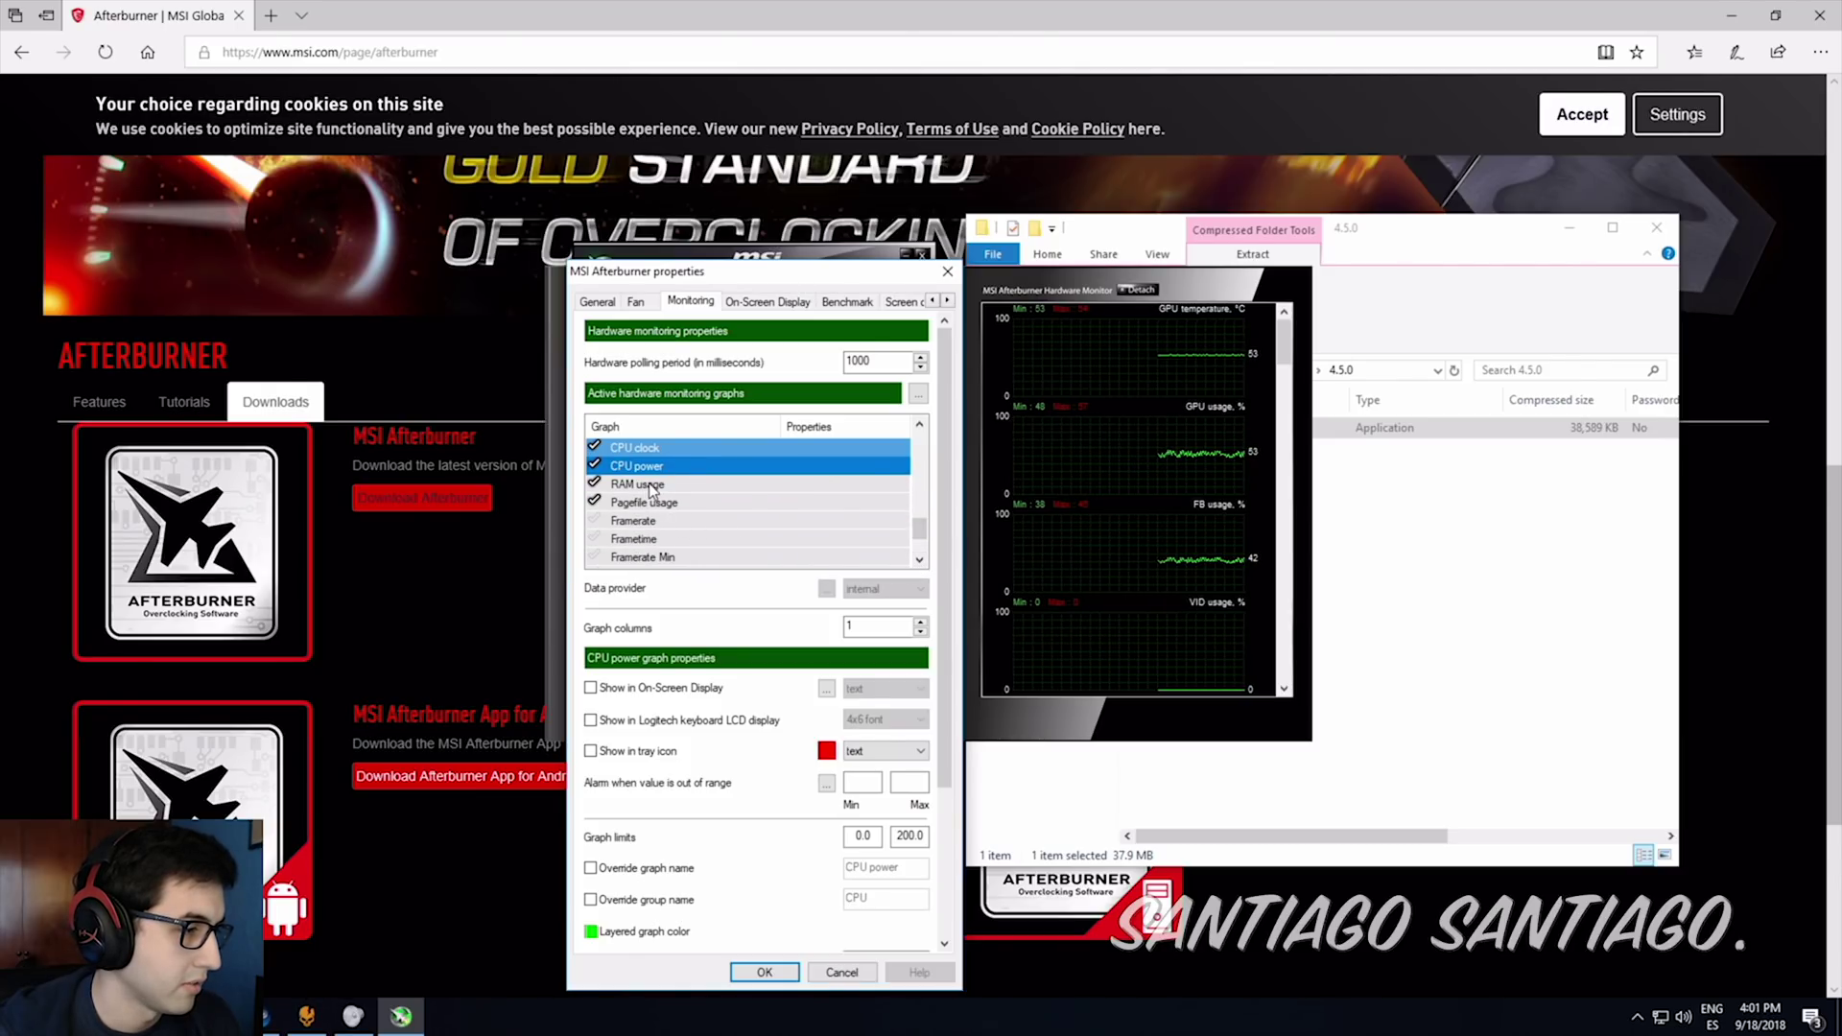
pyautogui.keyDown('ctrl'); pyautogui.click(645, 467); pyautogui.keyUp('ctrl')
pyautogui.keyDown('ctrl'); pyautogui.click(650, 485); pyautogui.keyUp('ctrl')
pyautogui.keyDown('ctrl'); pyautogui.click(656, 503); pyautogui.keyUp('ctrl')
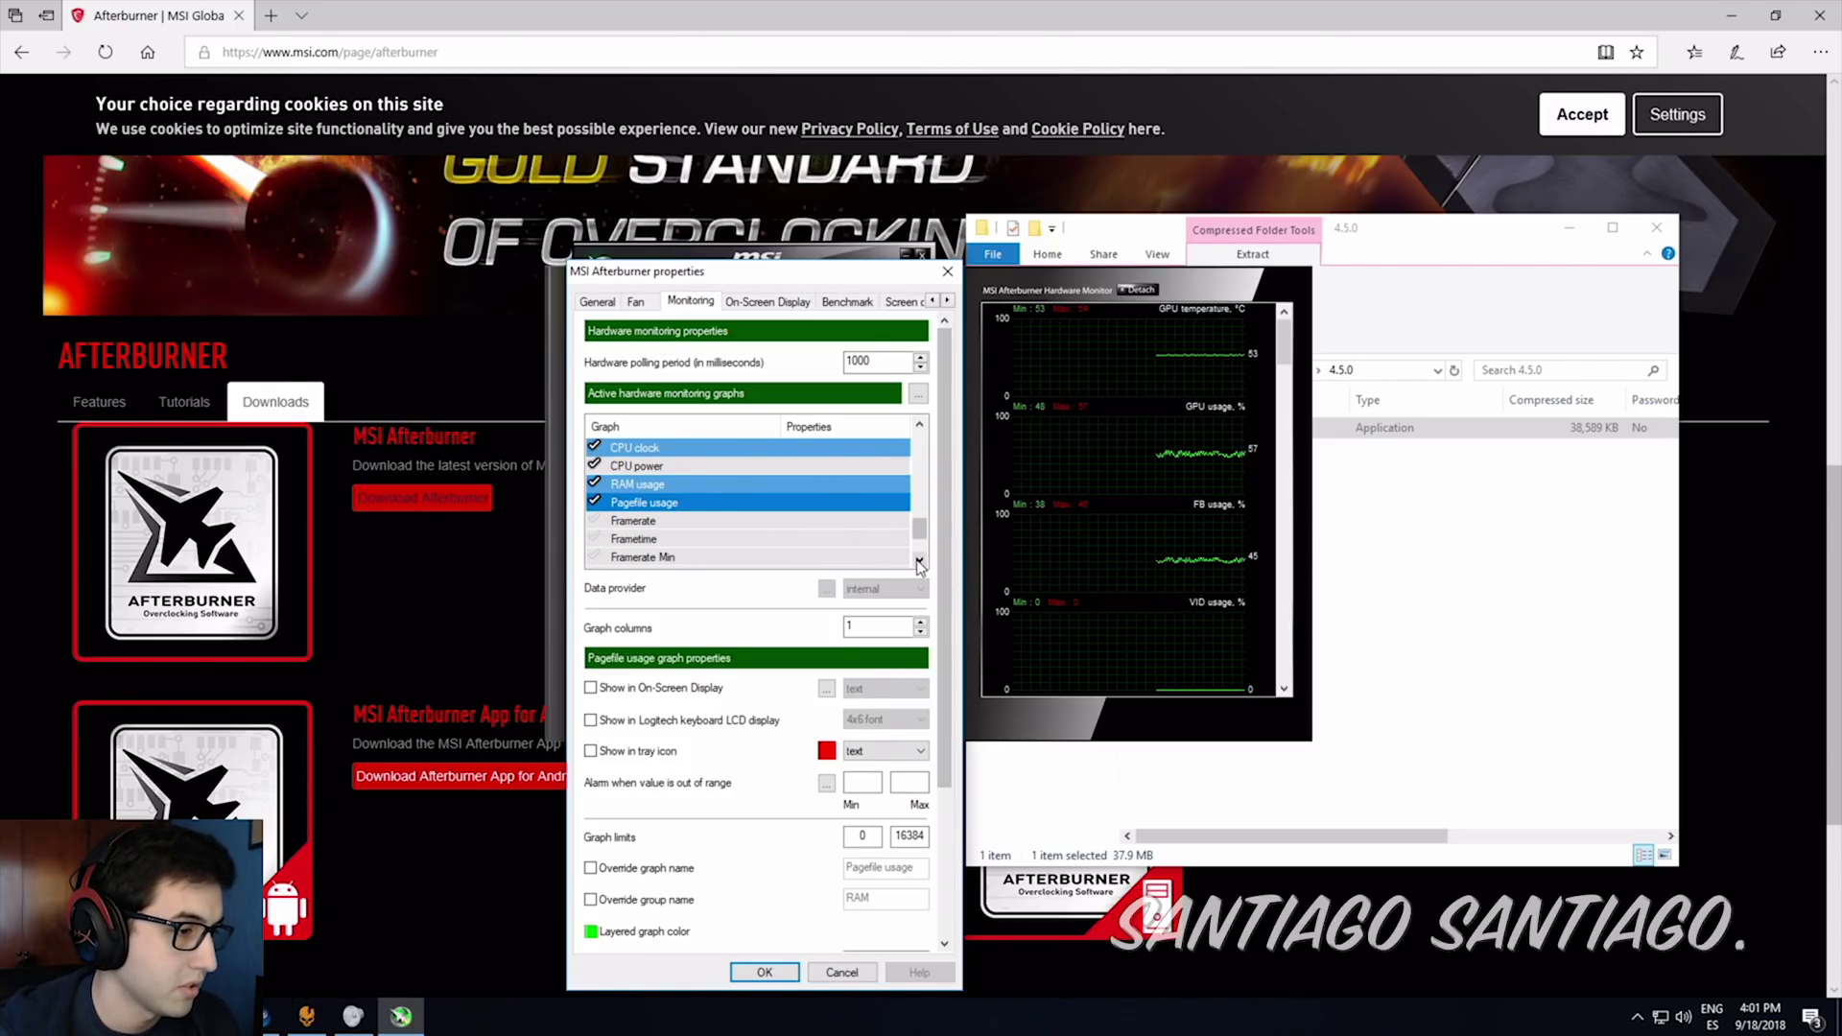
# Select and enable the Framerate and Frametime graphs.
pyautogui.scroll(-3, 918, 557)
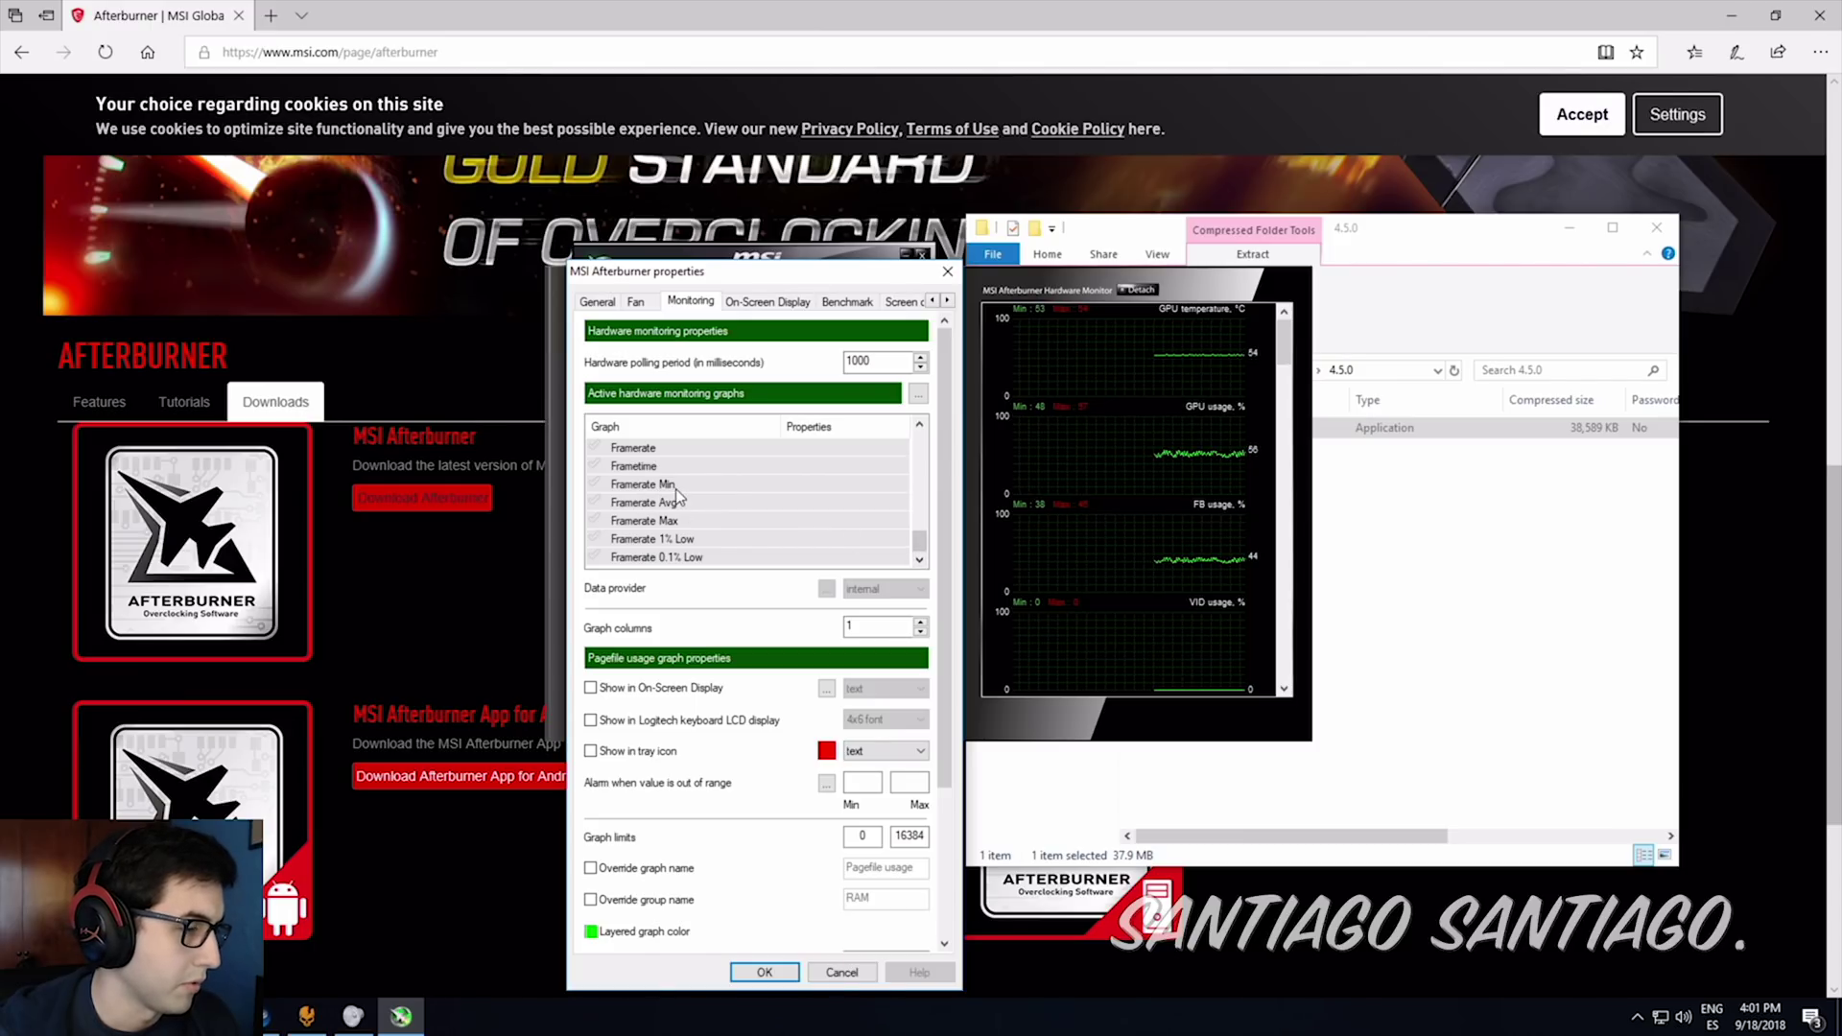
pyautogui.click(633, 447)
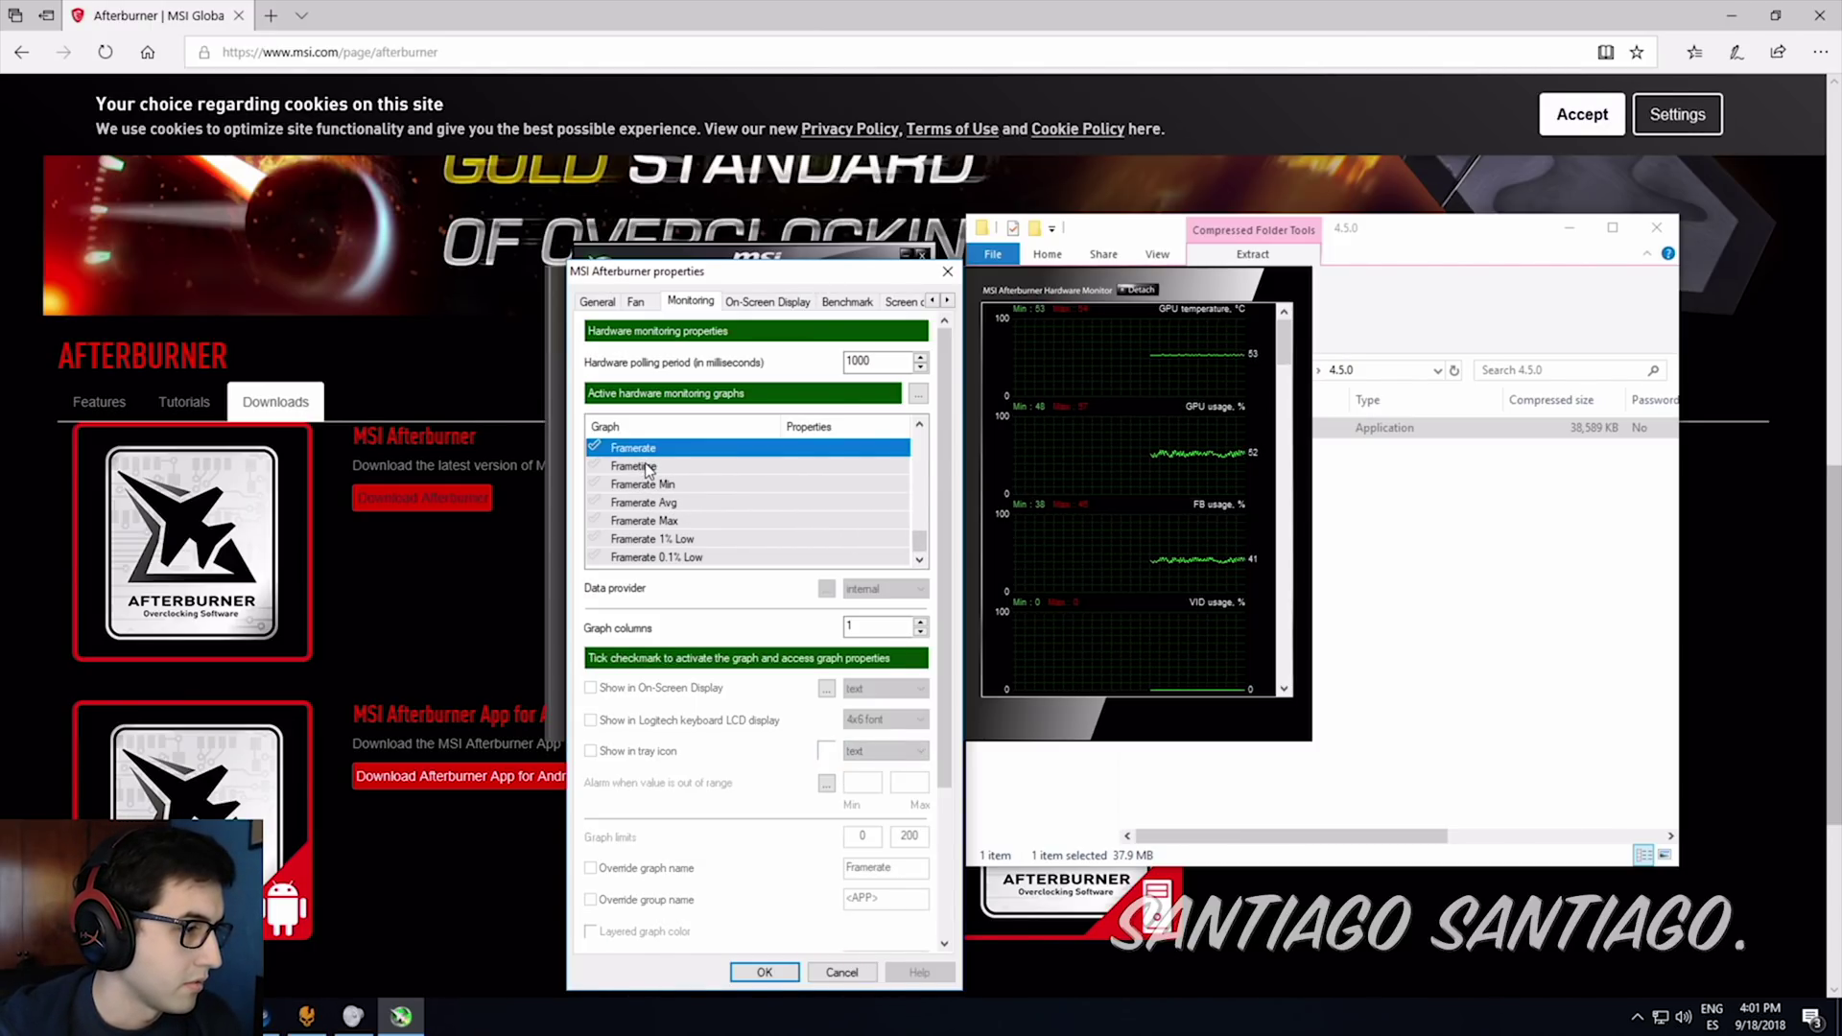
pyautogui.keyDown('shift'); pyautogui.click(638, 465); pyautogui.keyUp('shift')
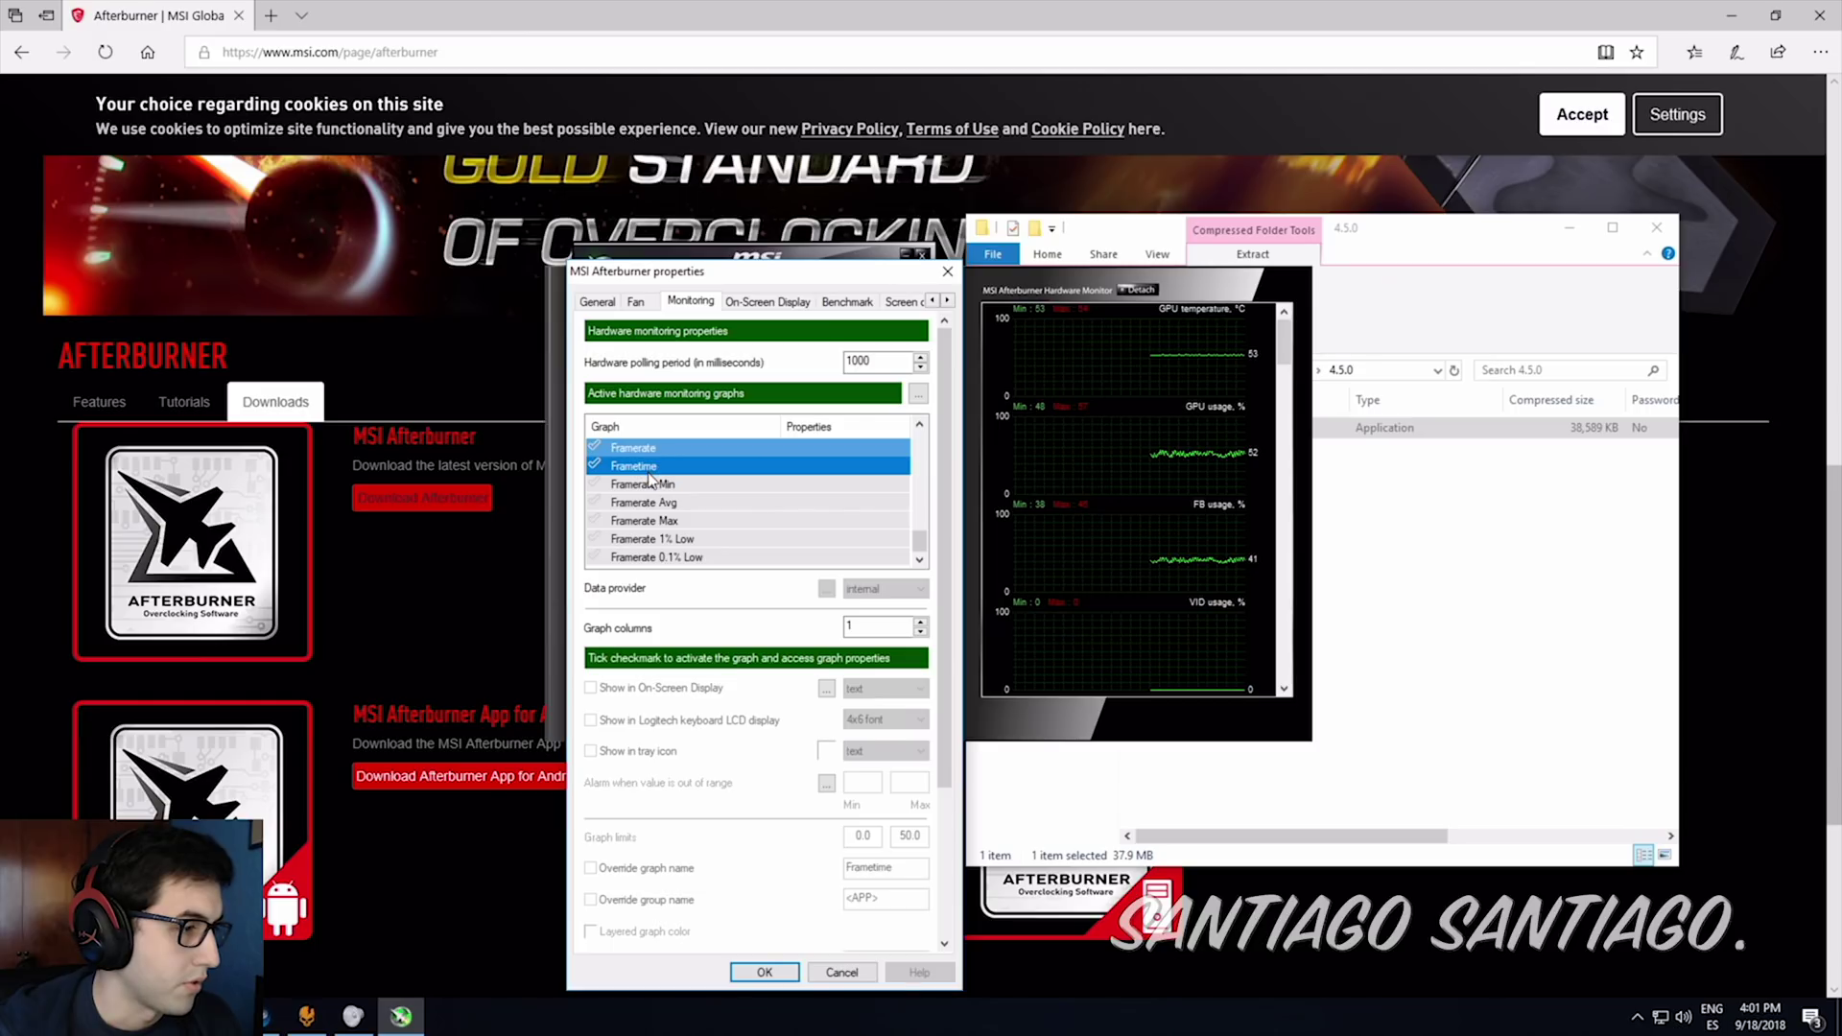
pyautogui.click(593, 446)
# Tick 'Show in On-Screen Display' for the selected graphs and verify Memory usage.
pyautogui.moveTo(909, 425); pyautogui.dragTo(923, 475)
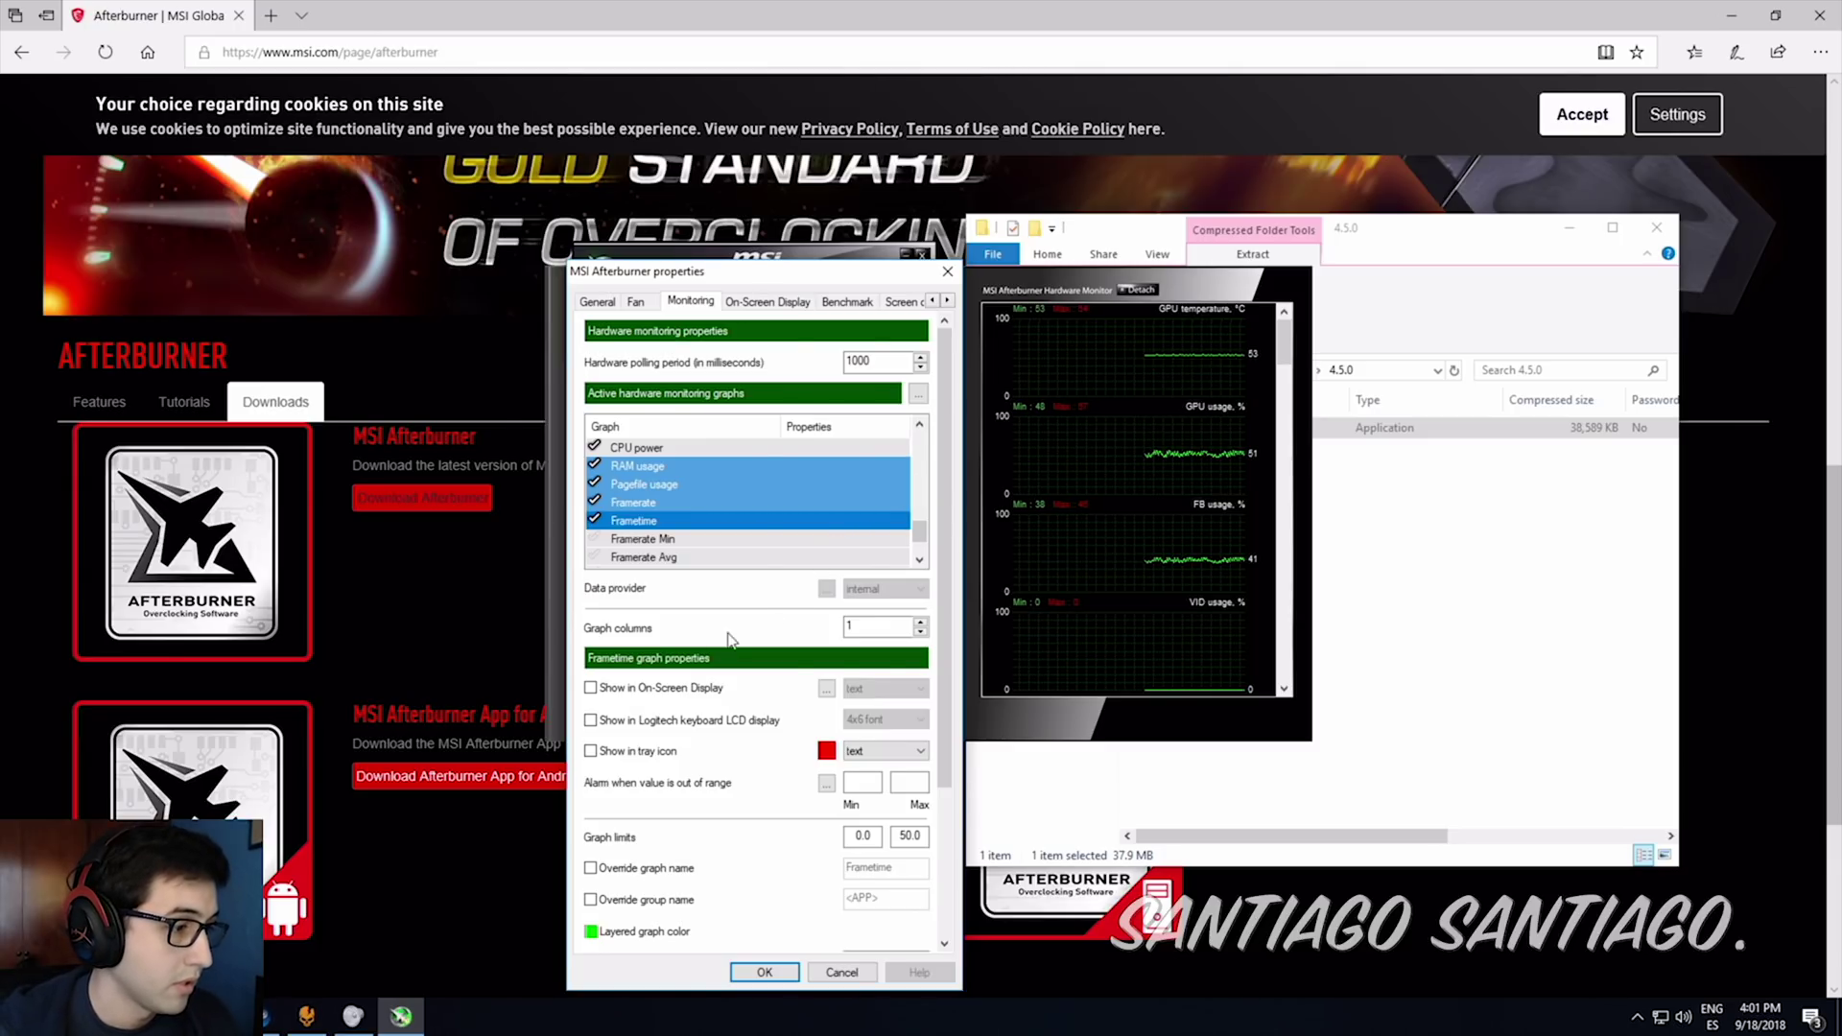
pyautogui.click(707, 693)
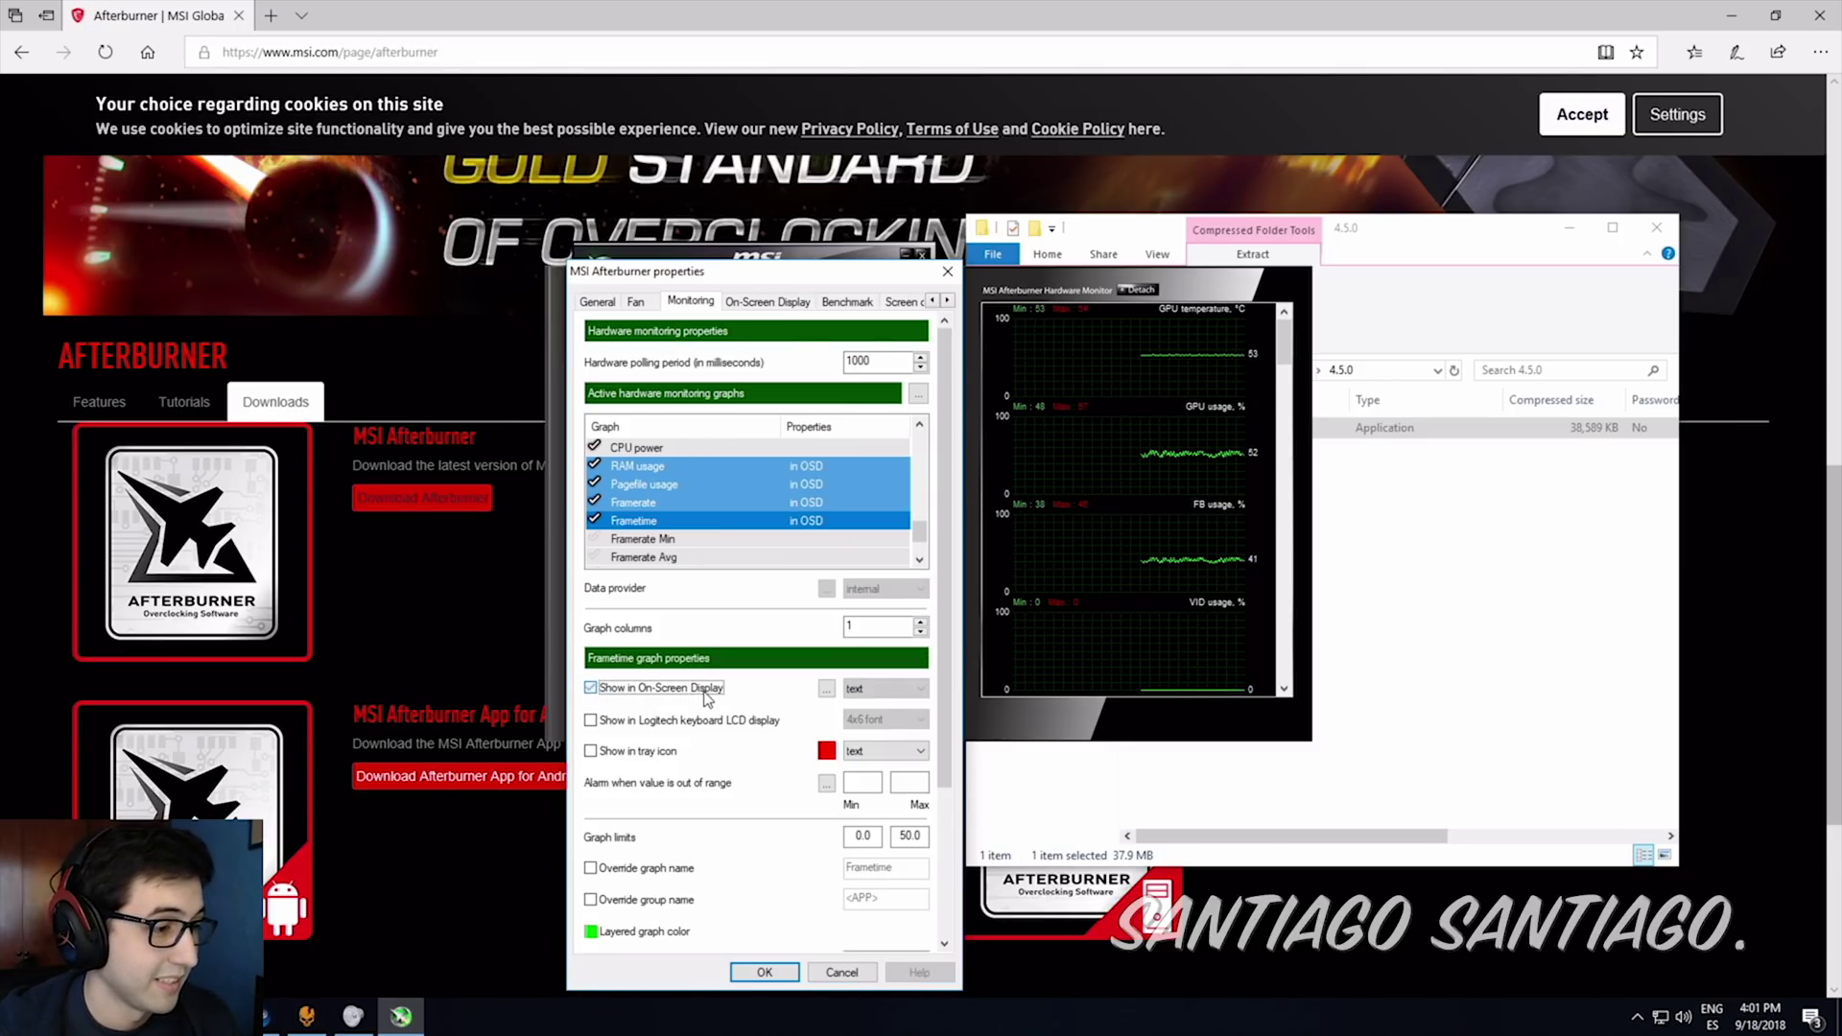
pyautogui.moveTo(918, 530); pyautogui.dragTo(921, 451)
pyautogui.click(844, 523)
pyautogui.click(808, 467)
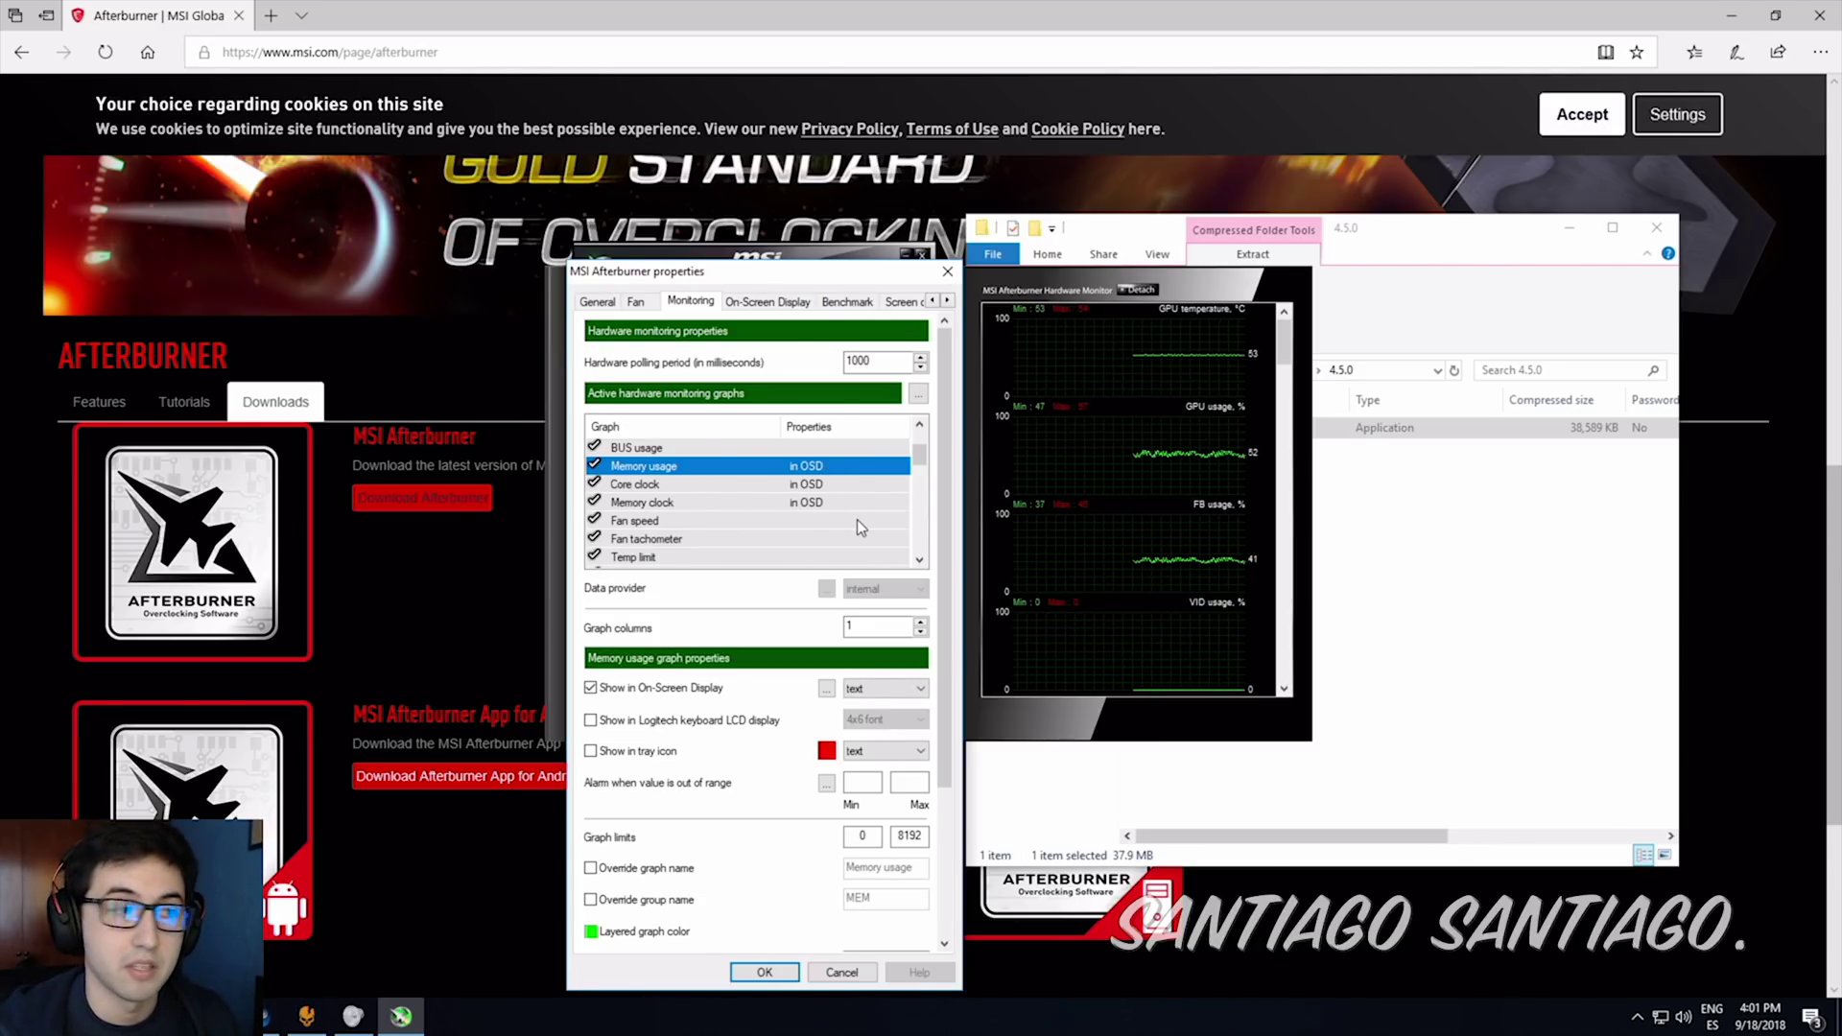
# Apply the monitoring settings, dismiss the RivaTuner hooking warning and open RivaTuner from the tray.
pyautogui.click(764, 972)
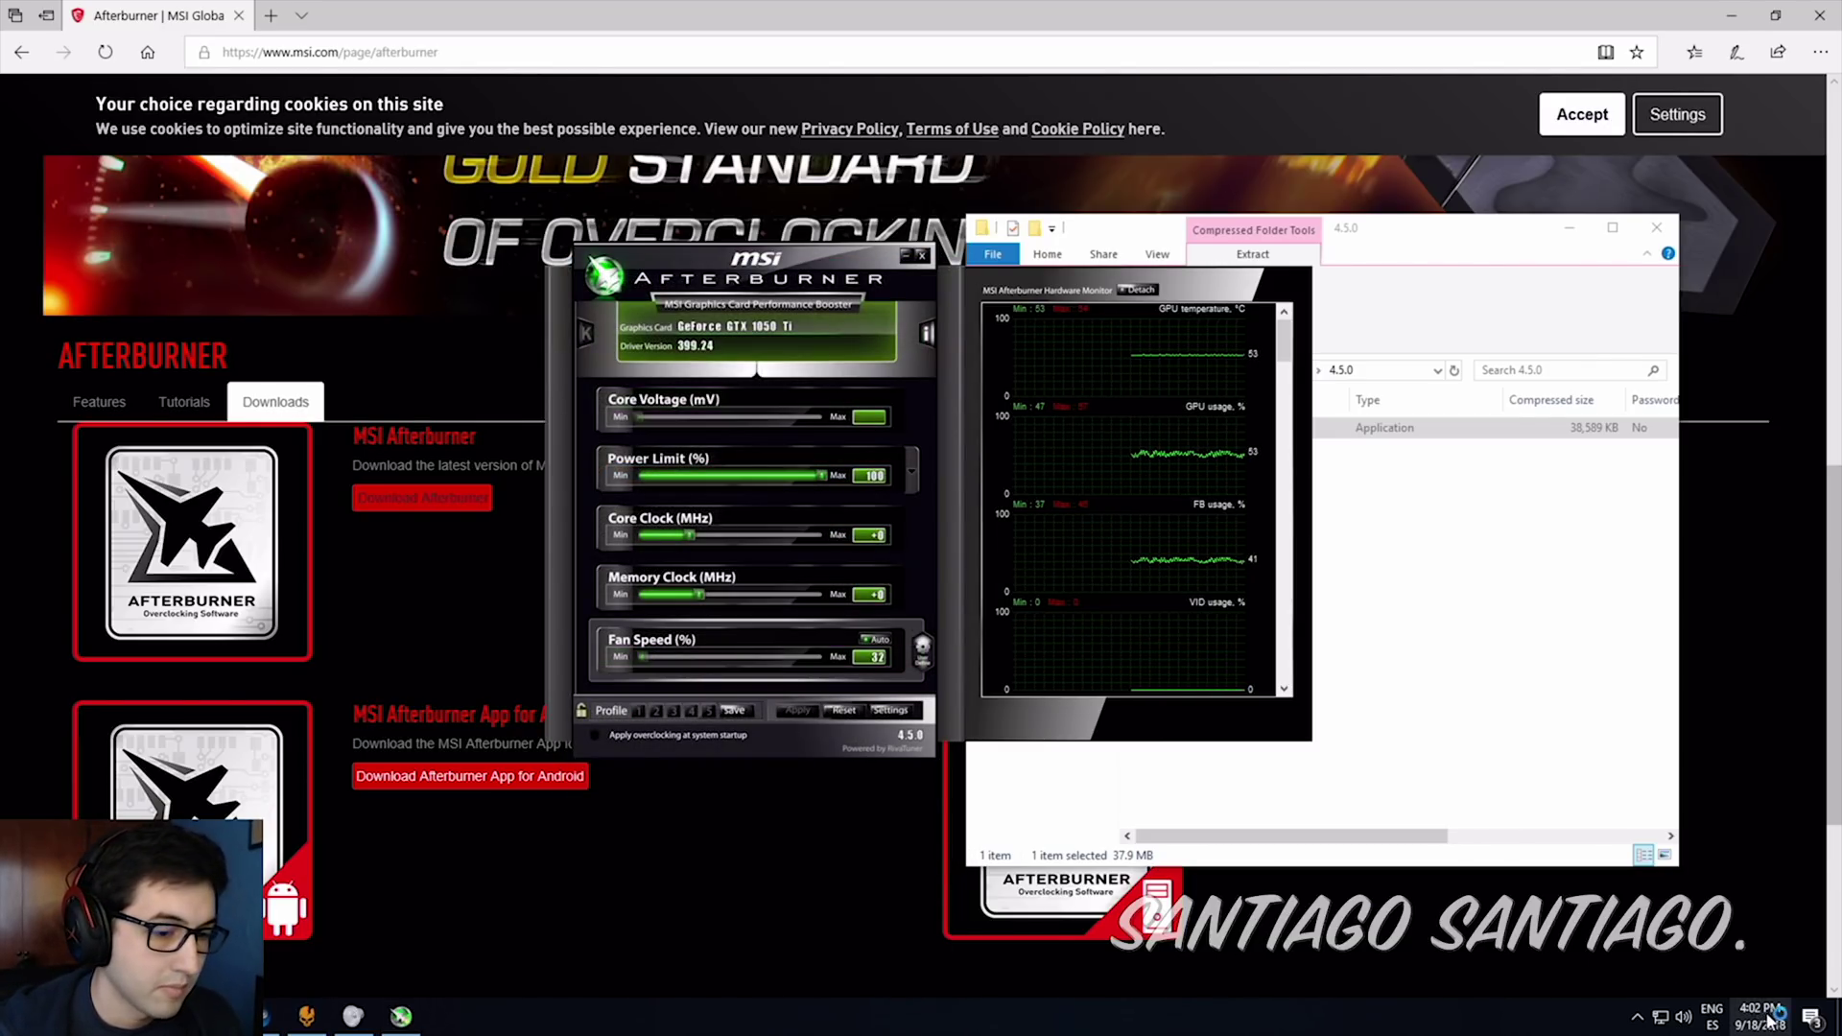
pyautogui.click(1639, 1020)
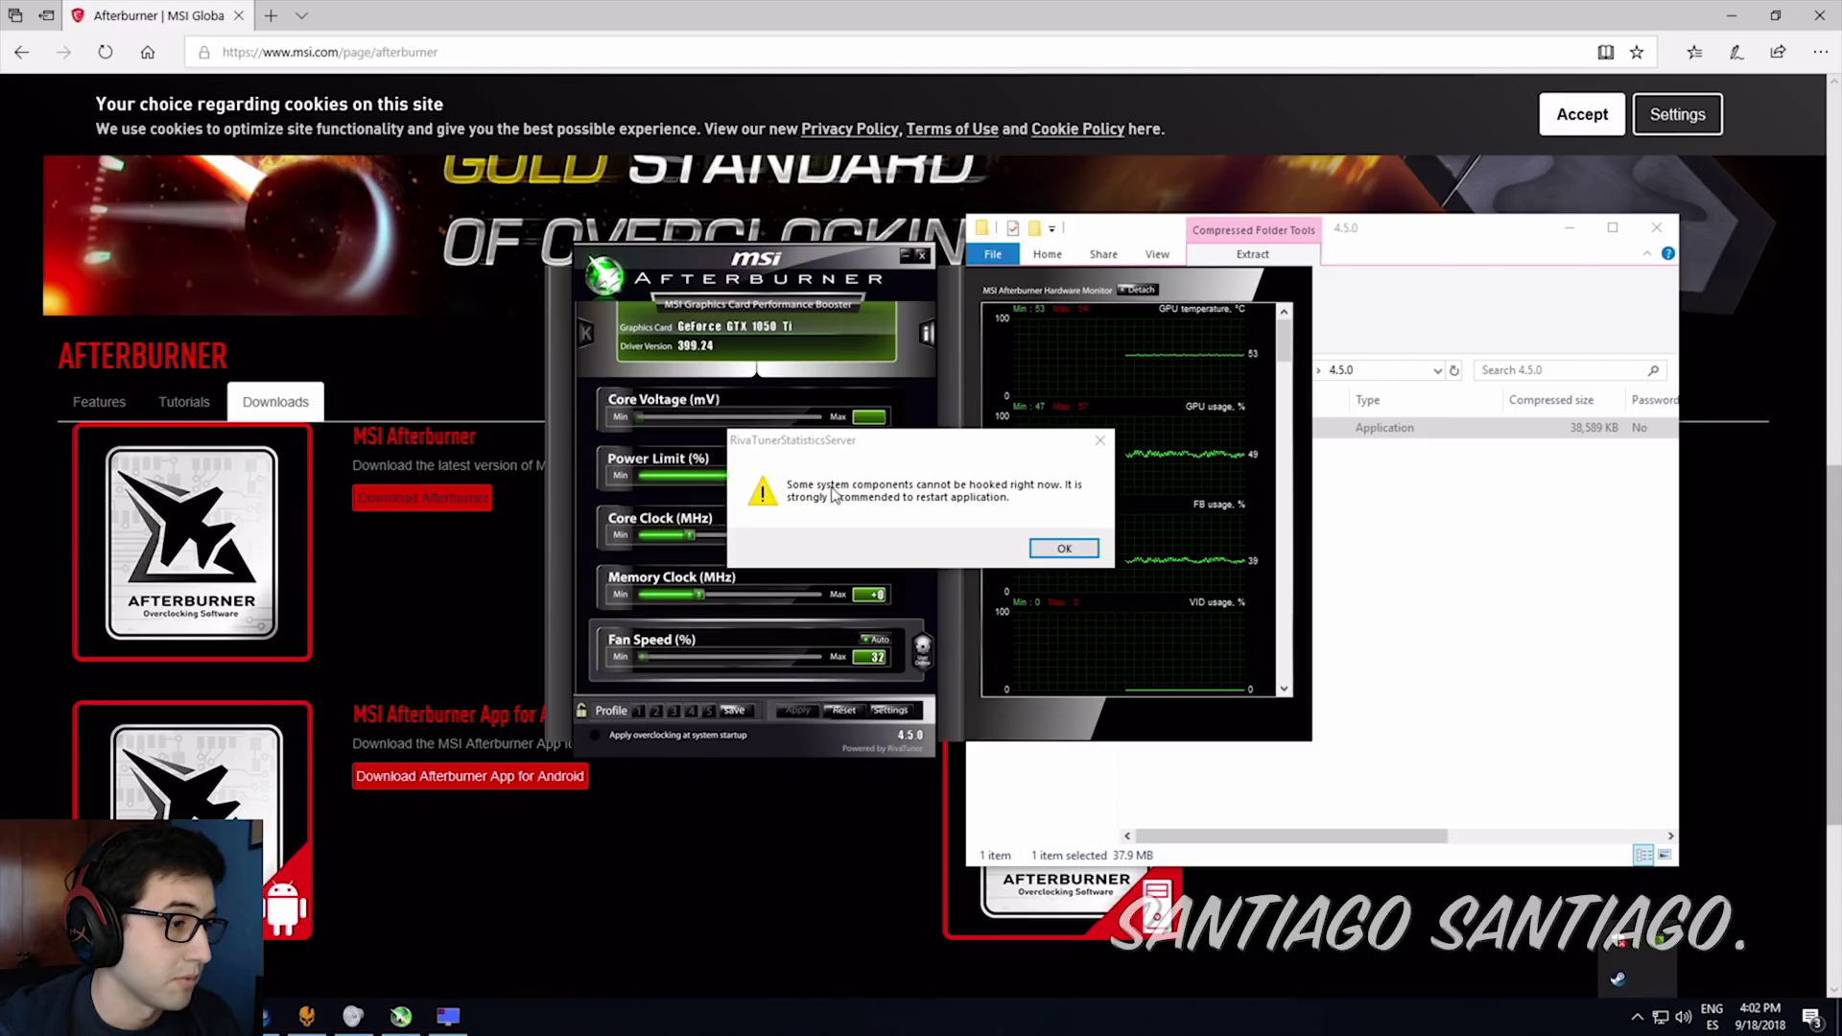
pyautogui.click(1063, 547)
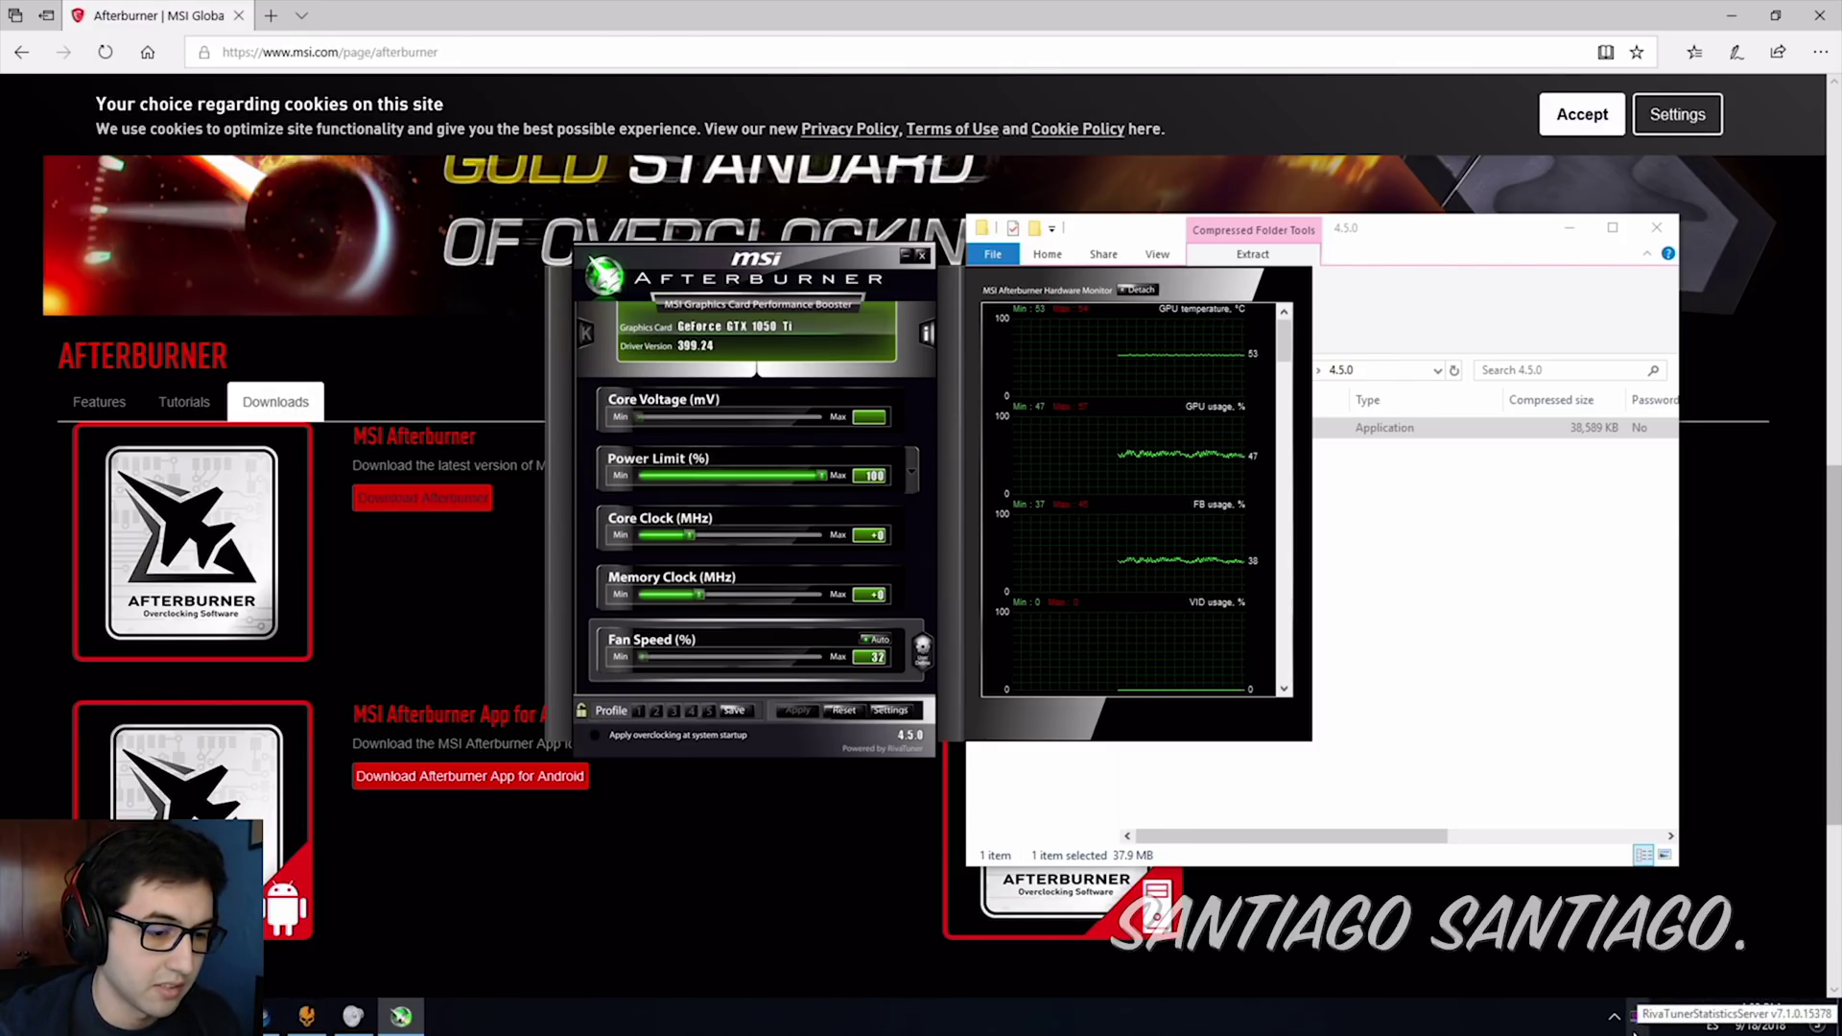
pyautogui.click(1637, 1026)
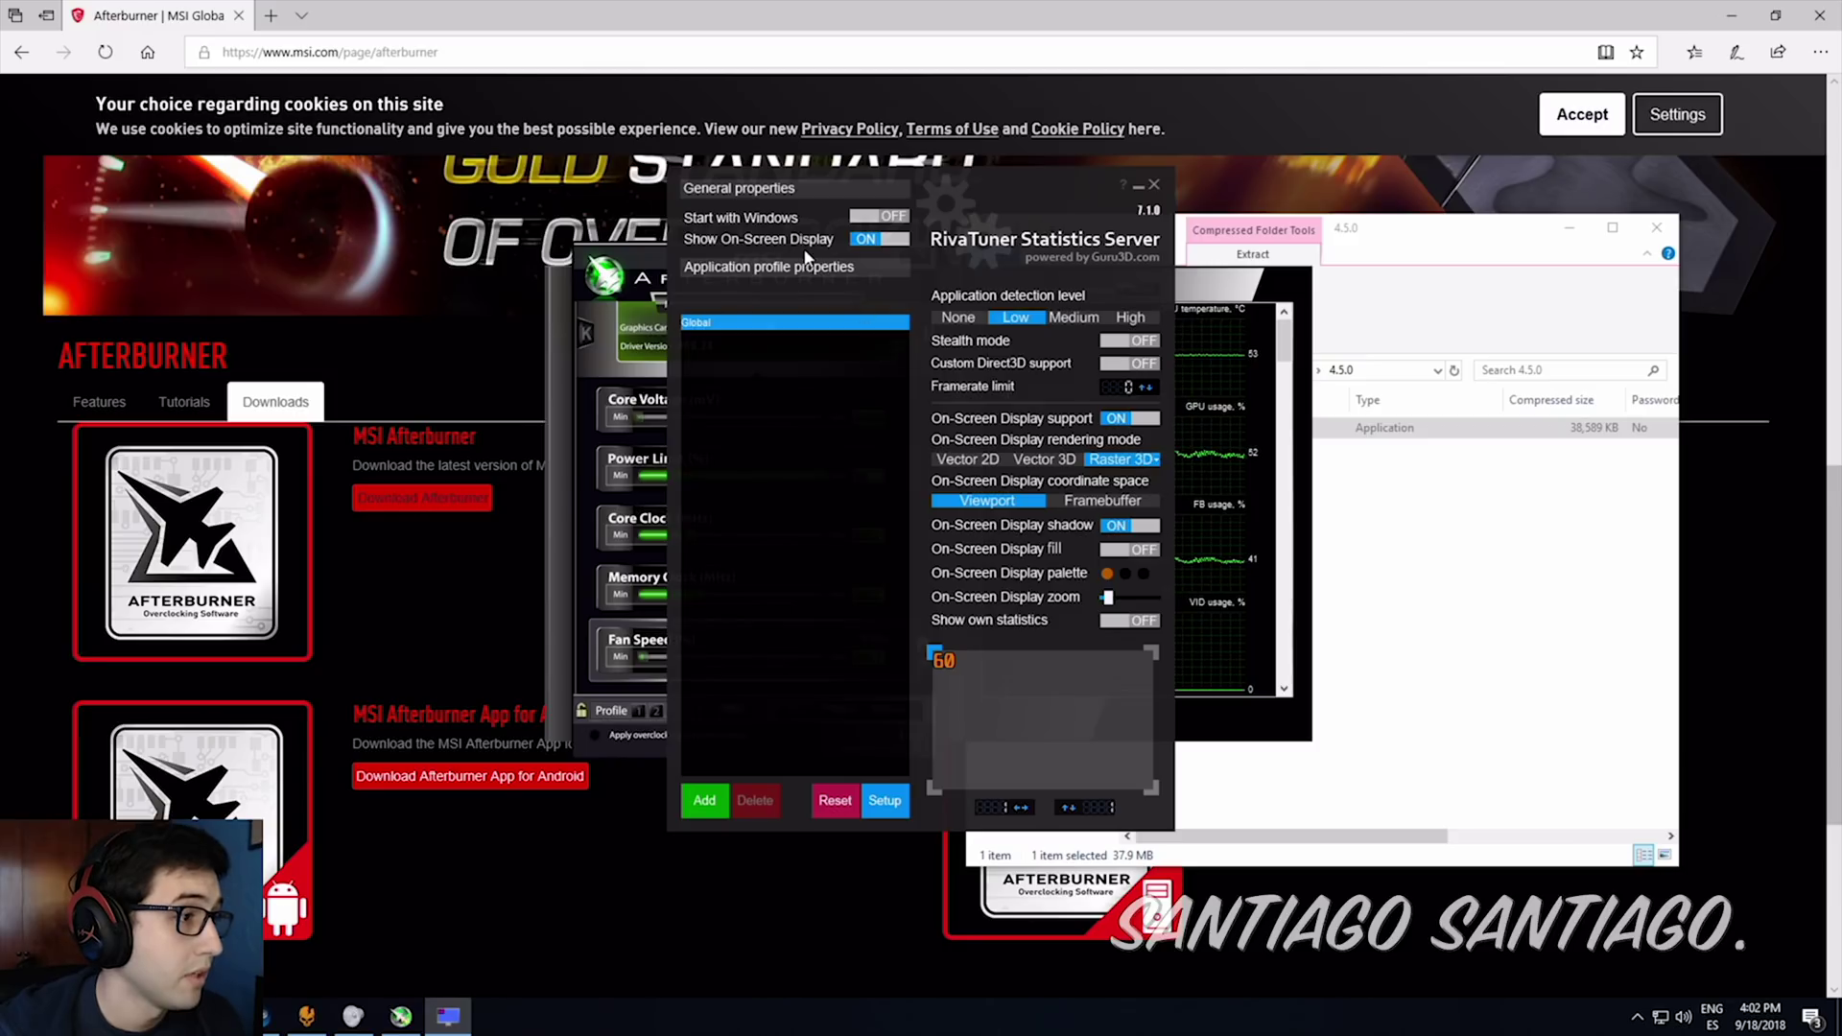
# Enlarge the overlay zoom slightly, toggle the fill background, and set the Raster 3D font to Unispace Bold 7.
pyautogui.moveTo(948, 202); pyautogui.dragTo(1399, 217)
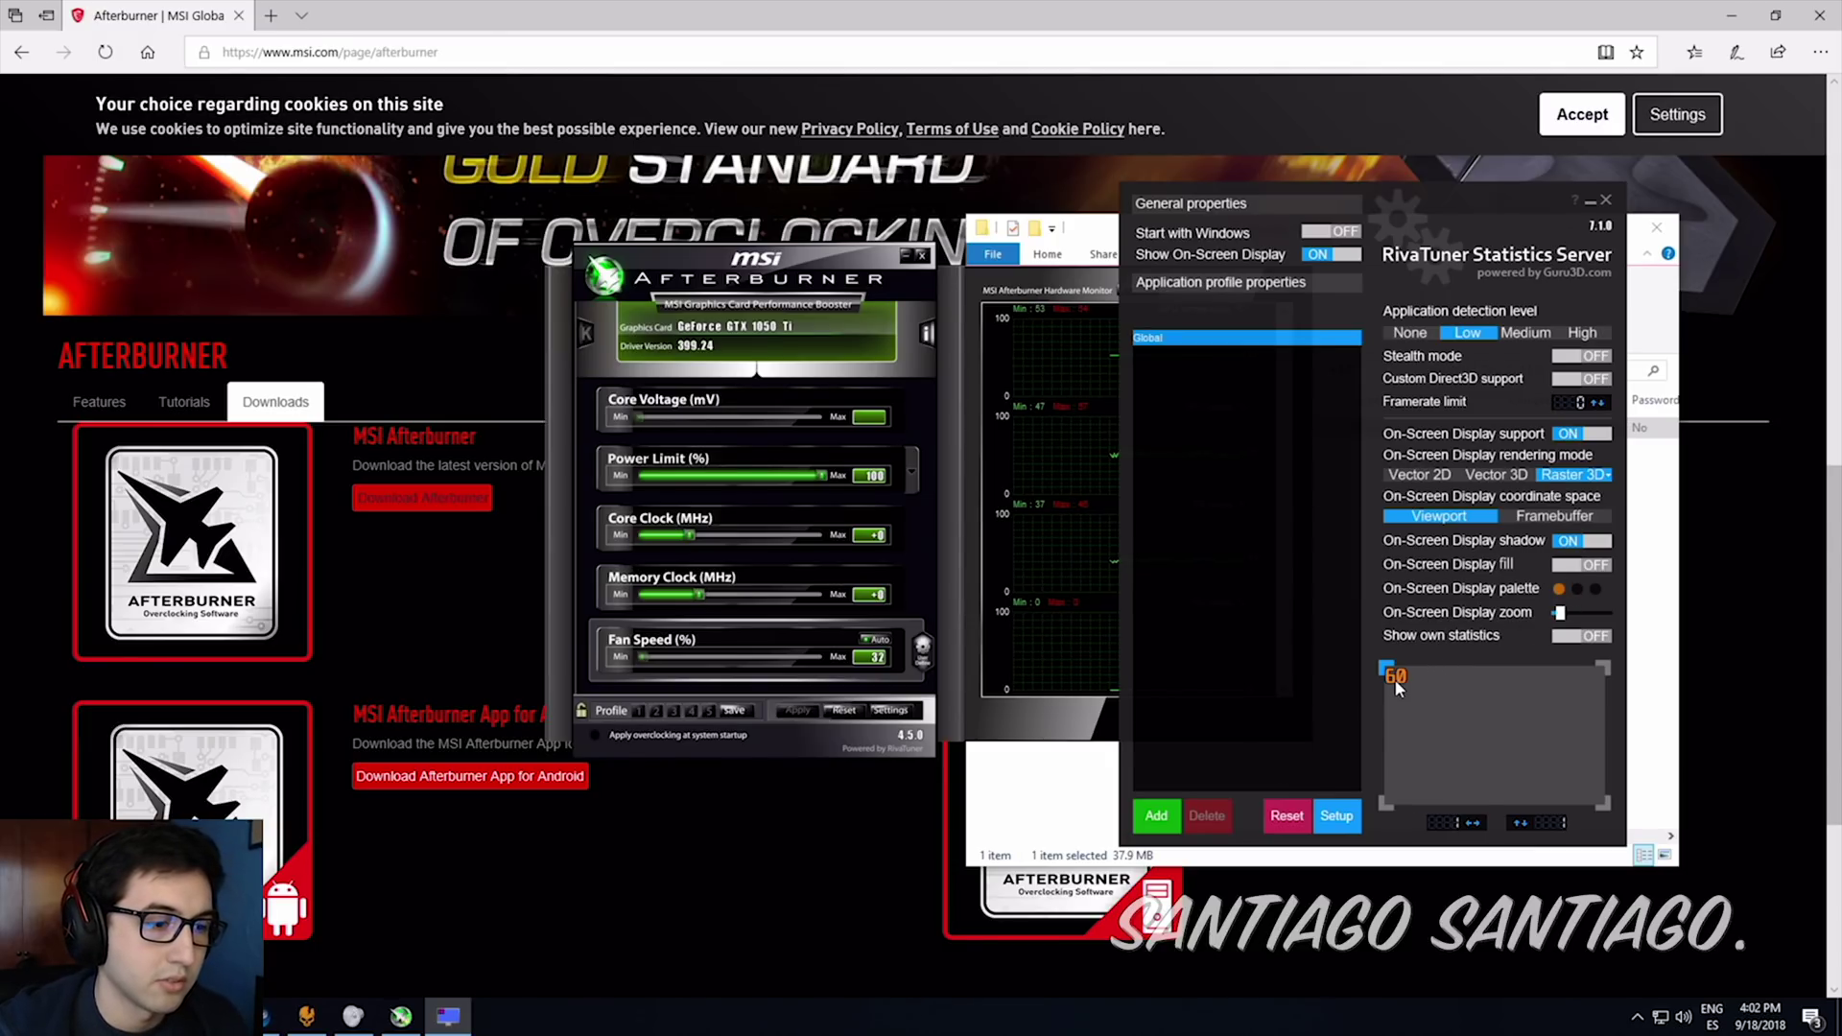
pyautogui.moveTo(1558, 615); pyautogui.dragTo(1569, 629)
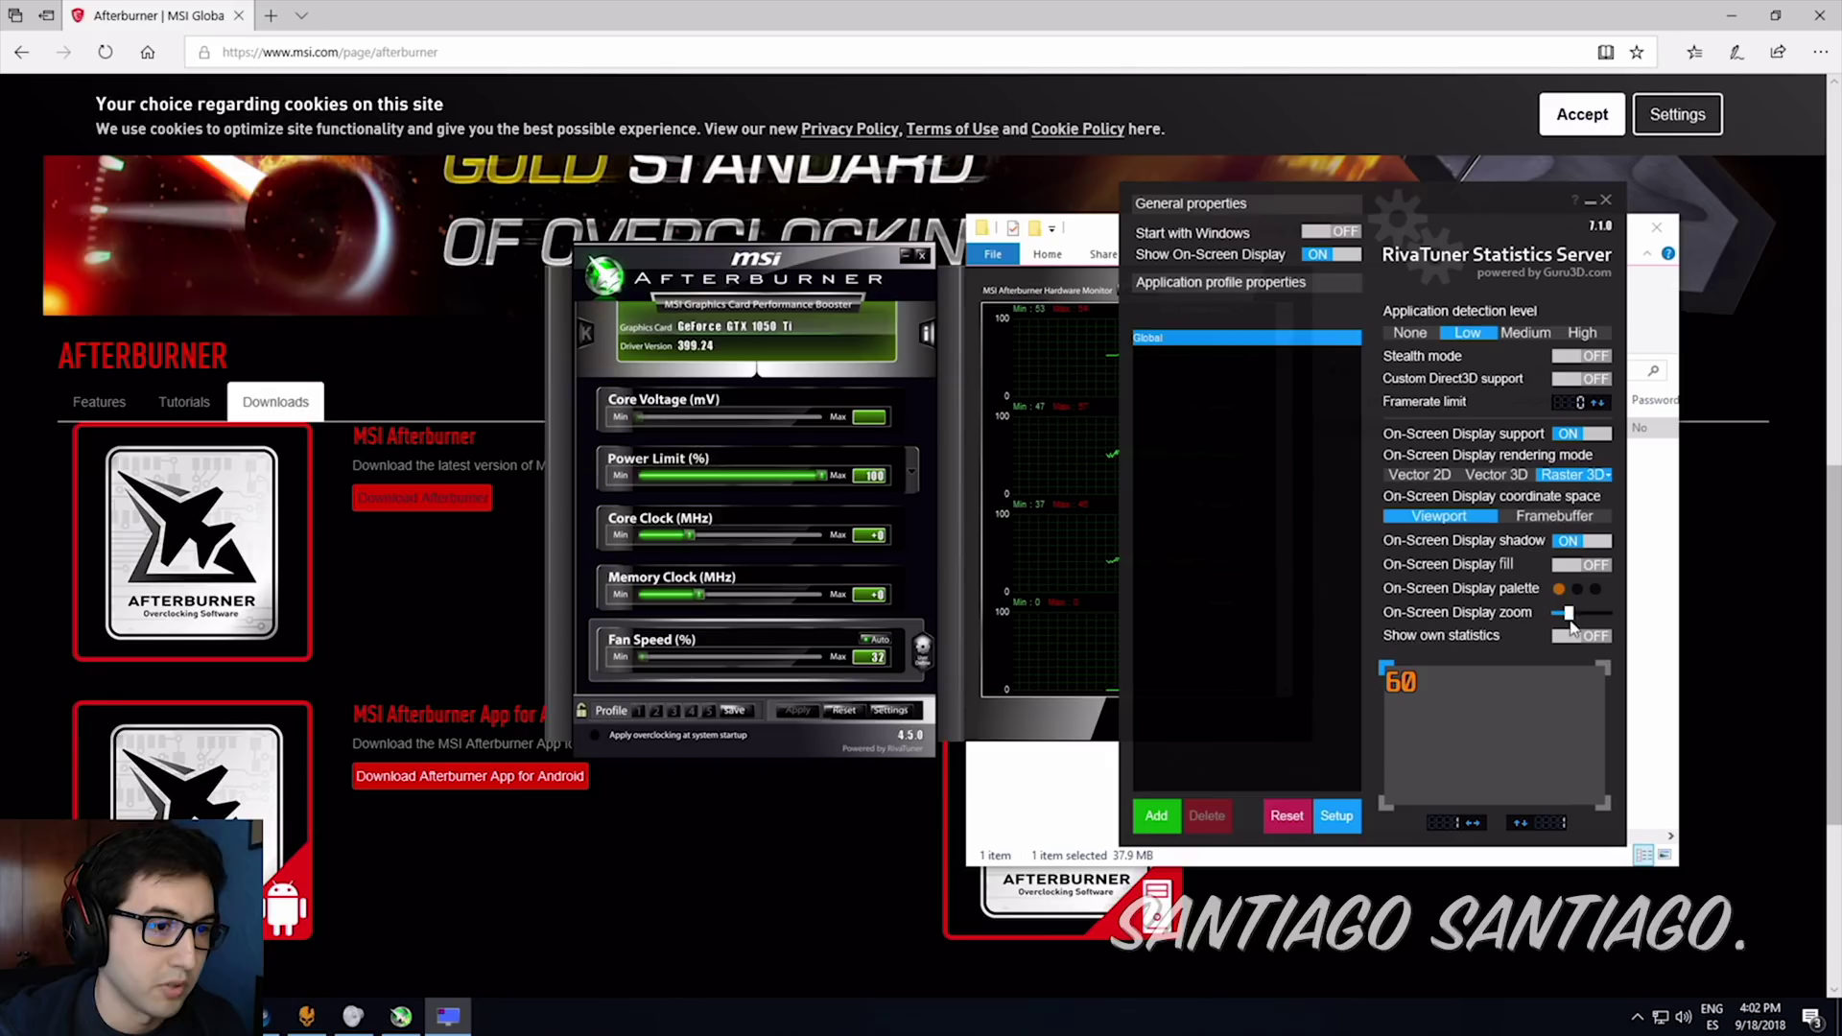
pyautogui.click(1579, 568)
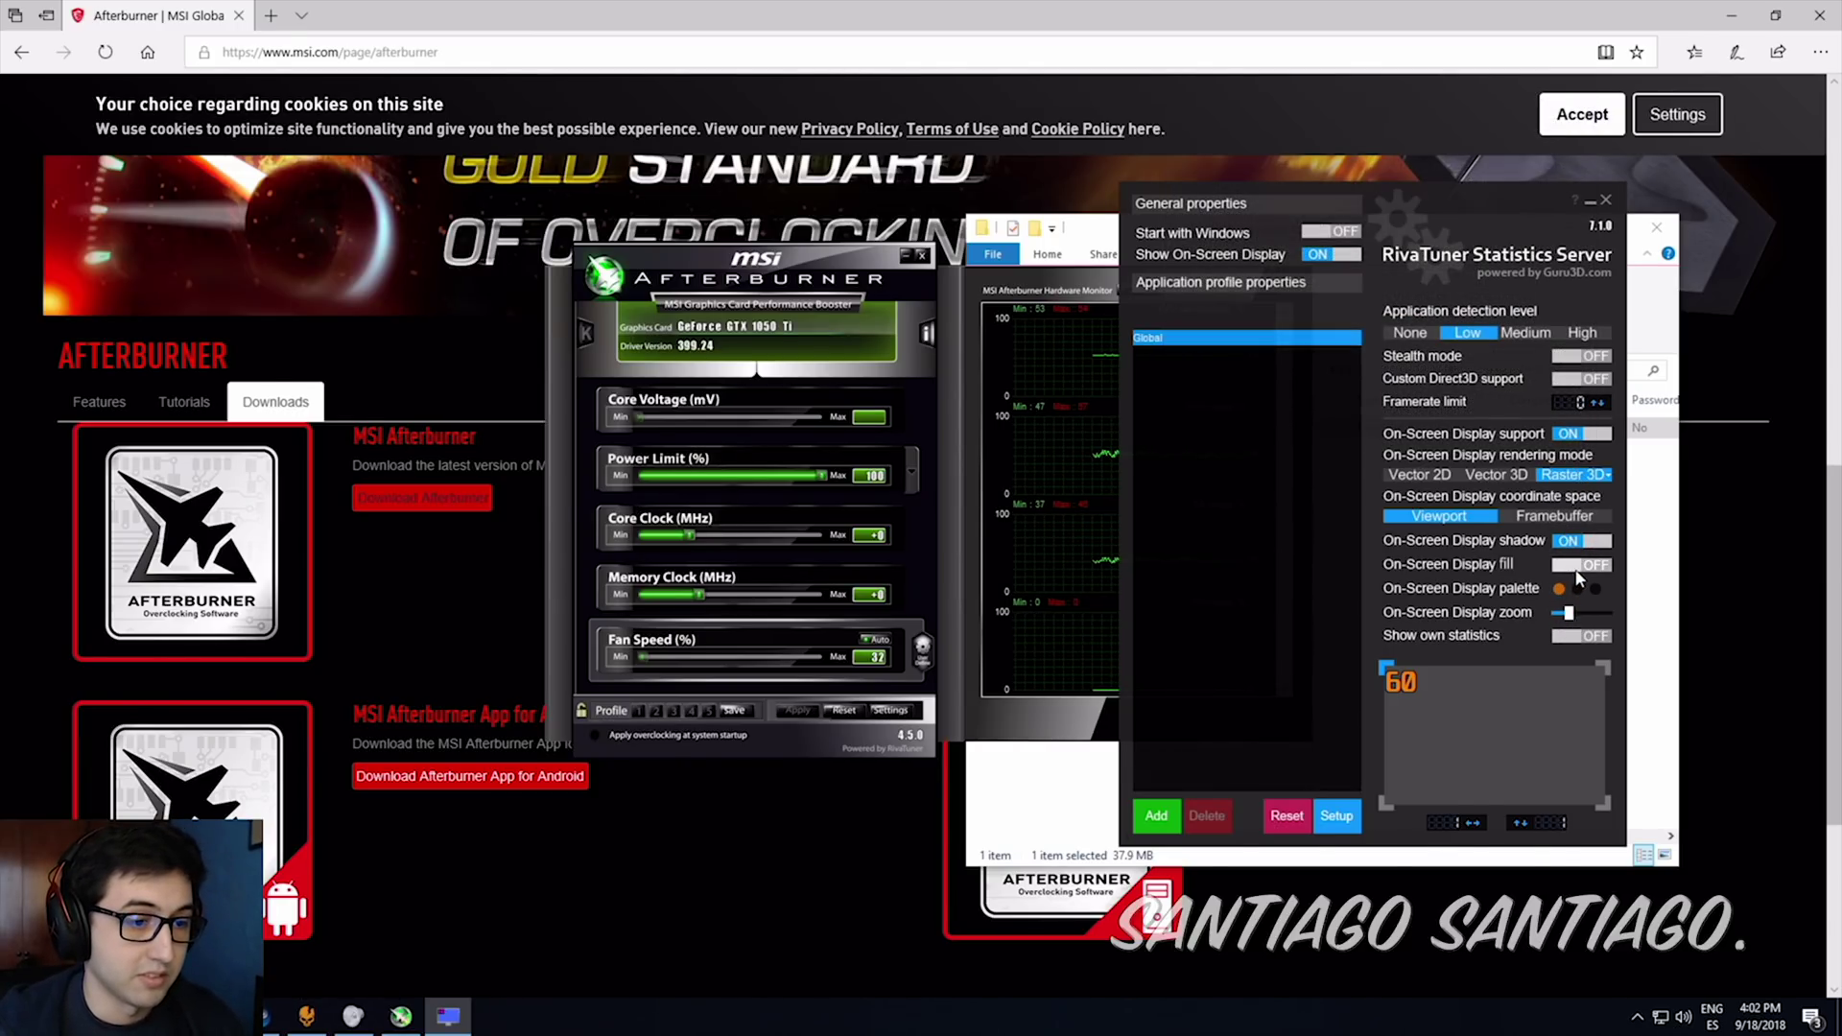
pyautogui.click(1573, 474)
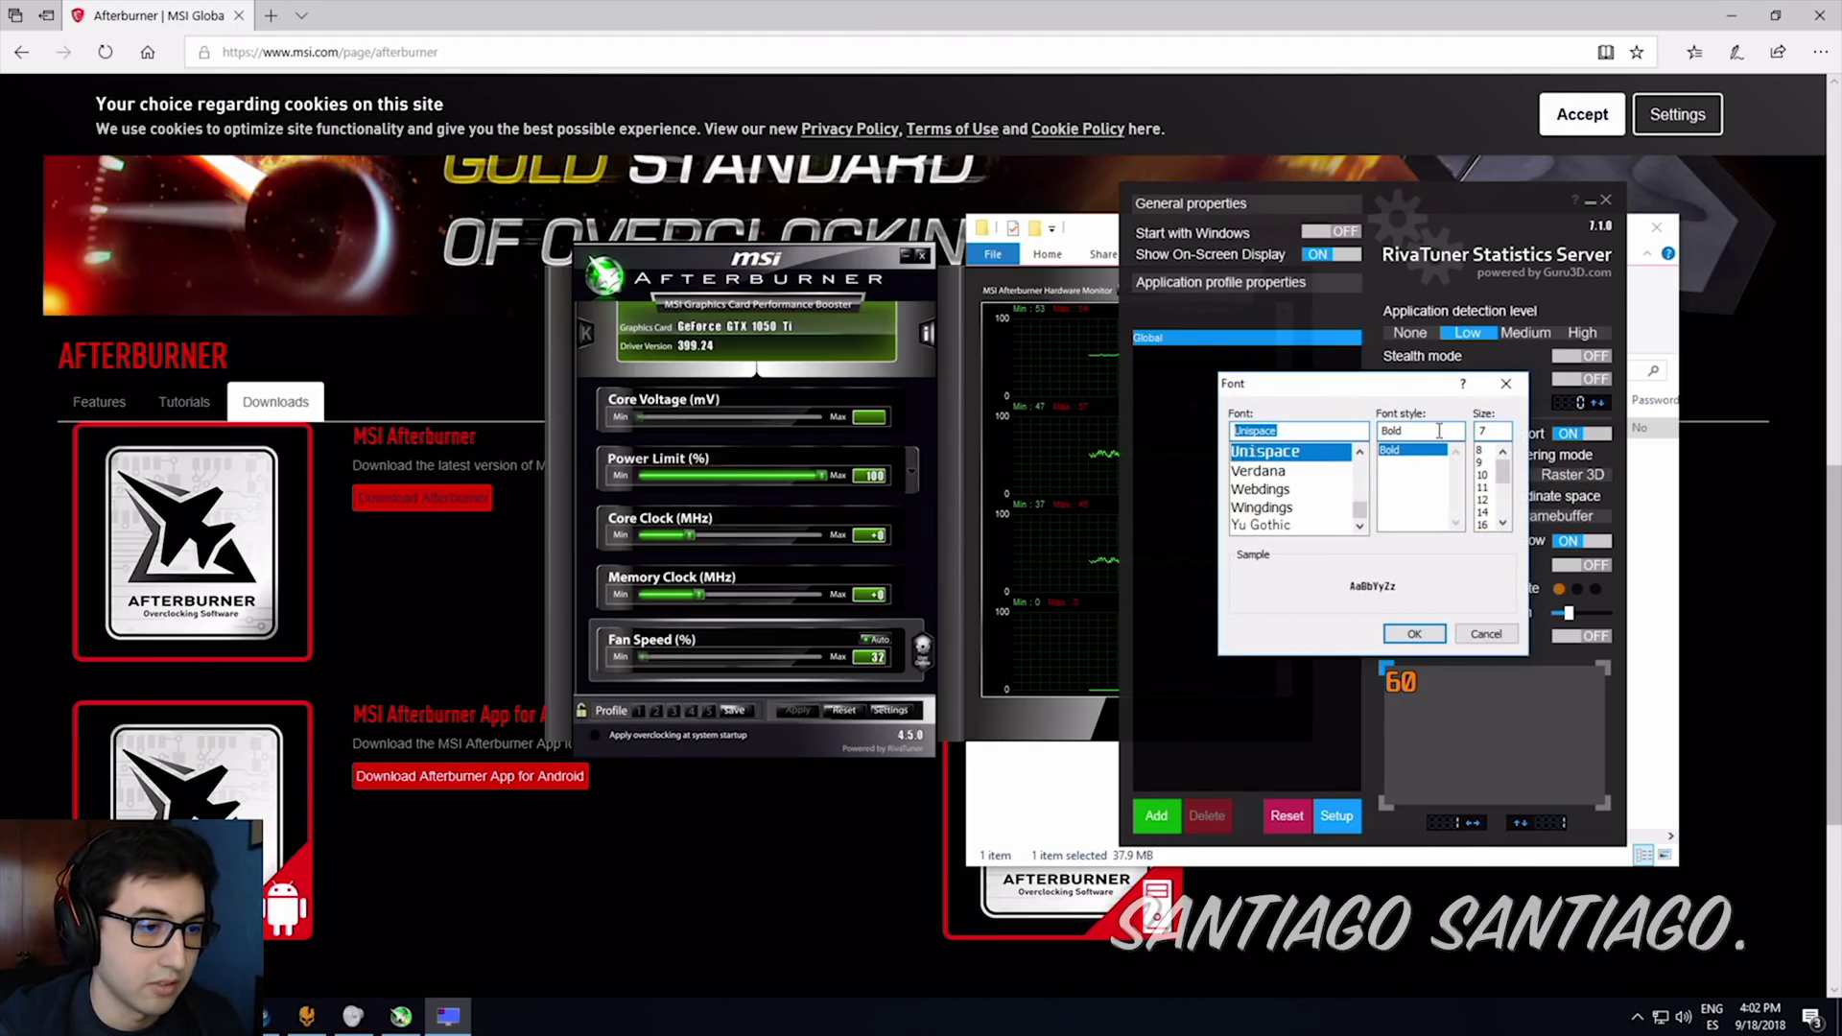
pyautogui.click(1413, 633)
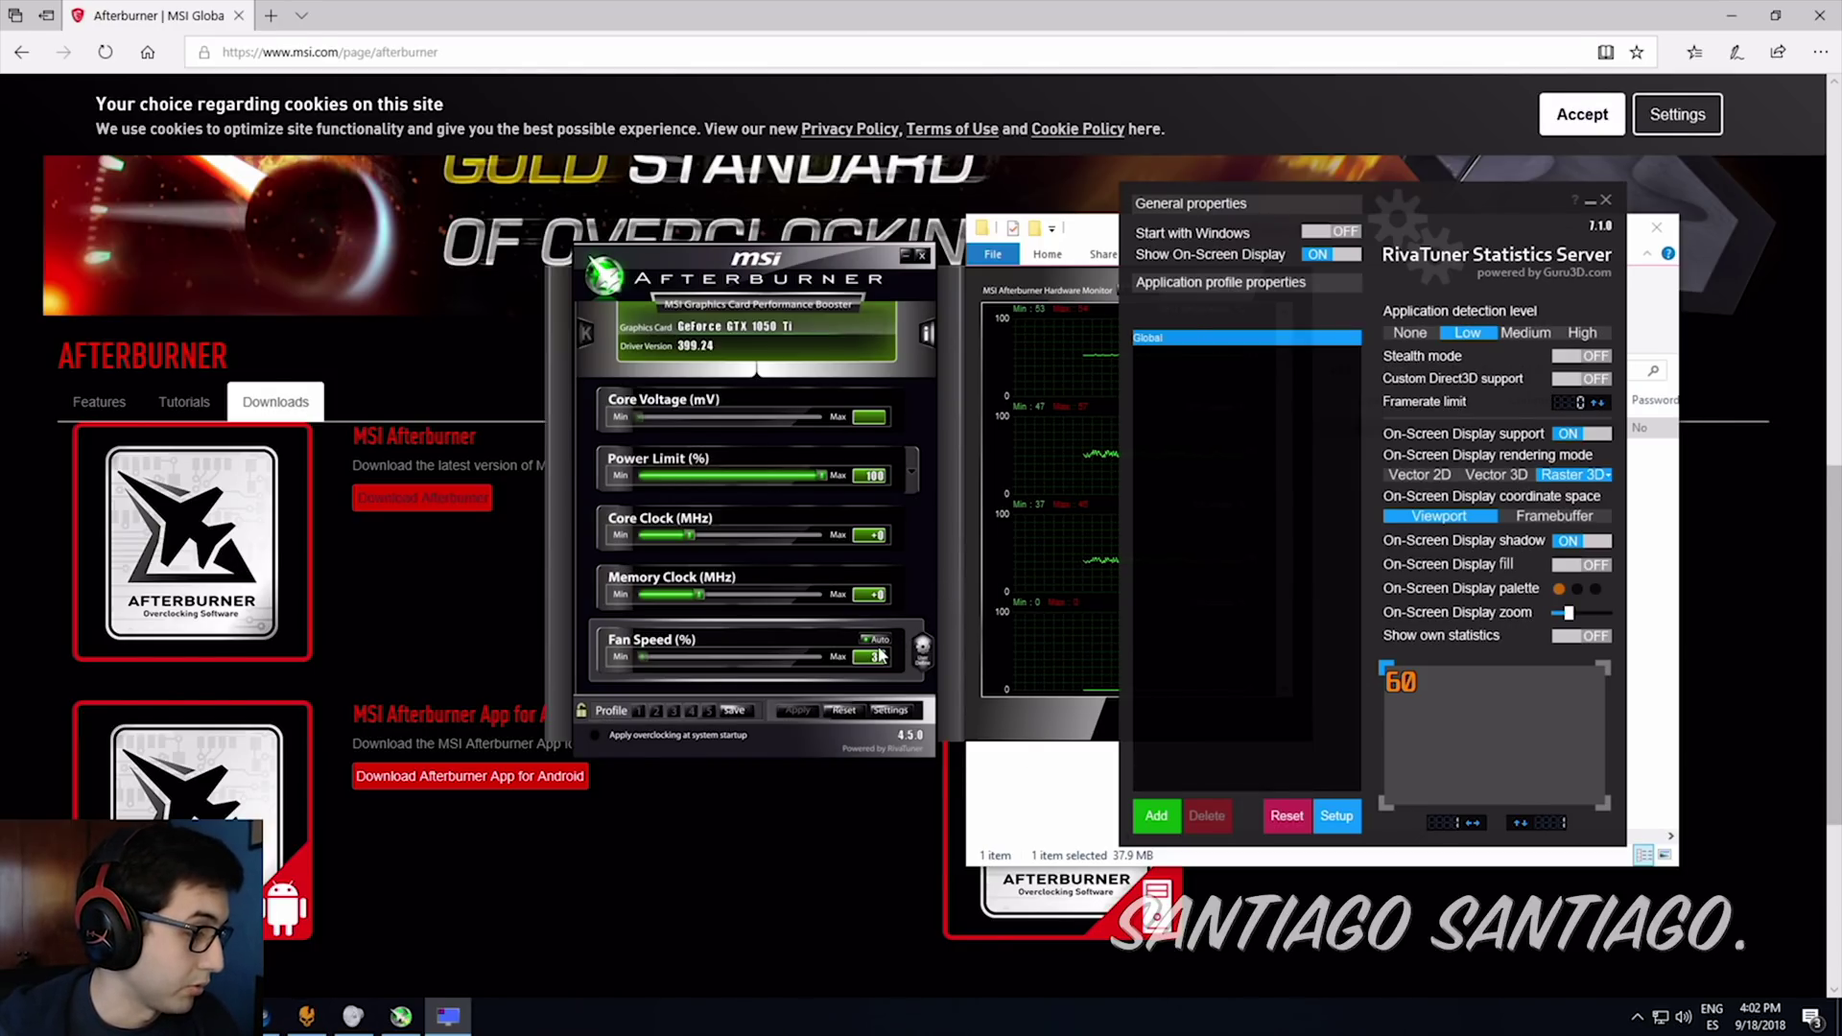
# View the stats overlay in Dying Light: Bad Blood, then bring Afterburner back and move it right.
pyautogui.click(308, 1017)
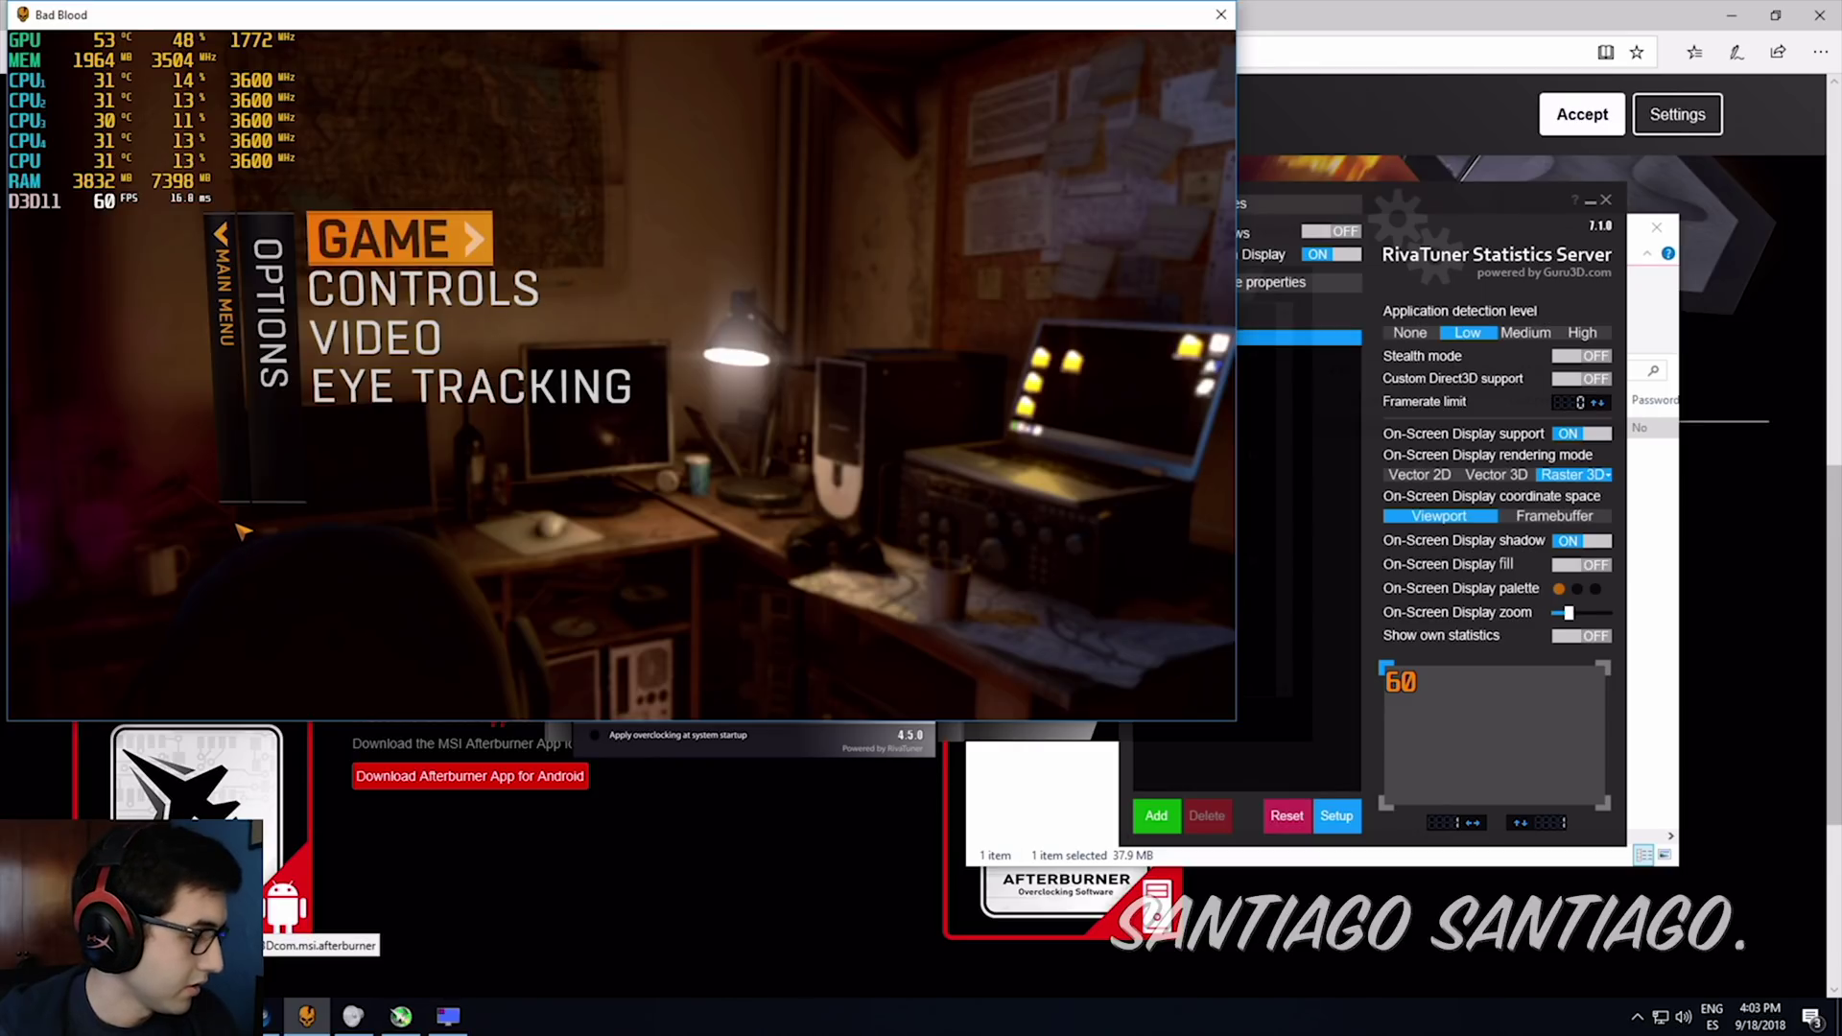
pyautogui.press('super')
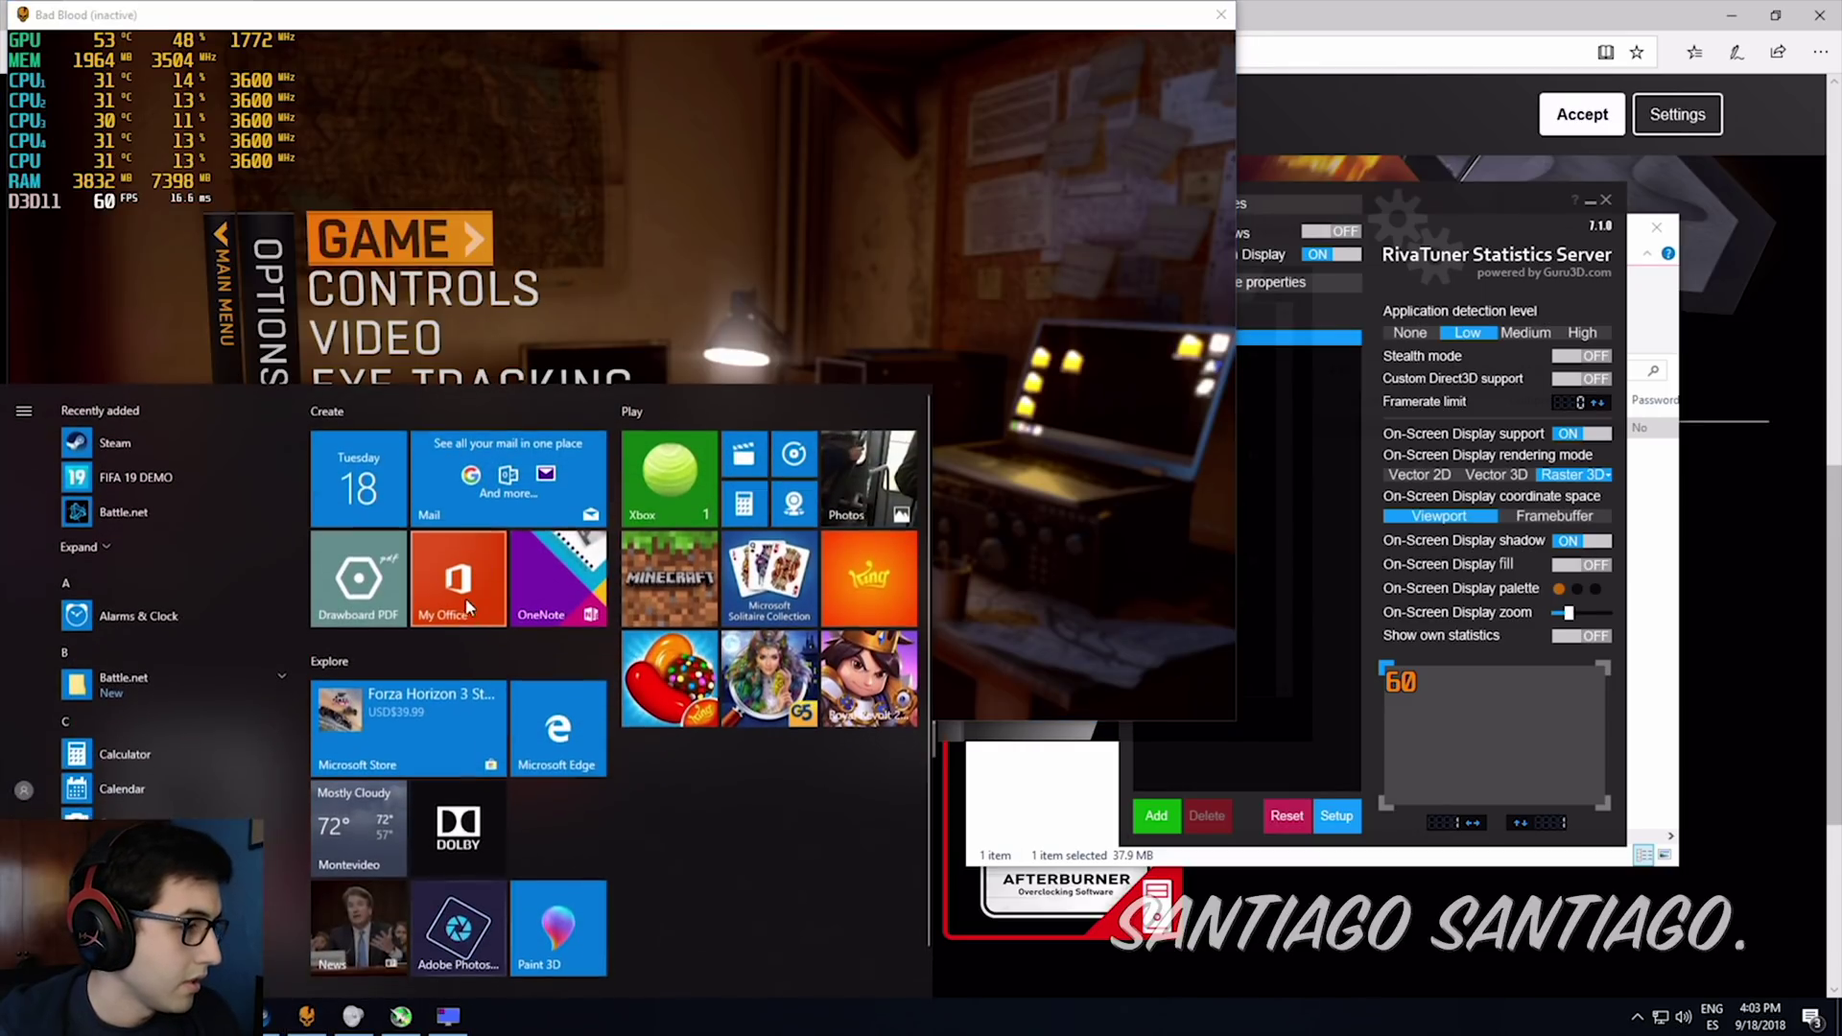
pyautogui.click(401, 1015)
pyautogui.moveTo(904, 261); pyautogui.dragTo(1180, 286)
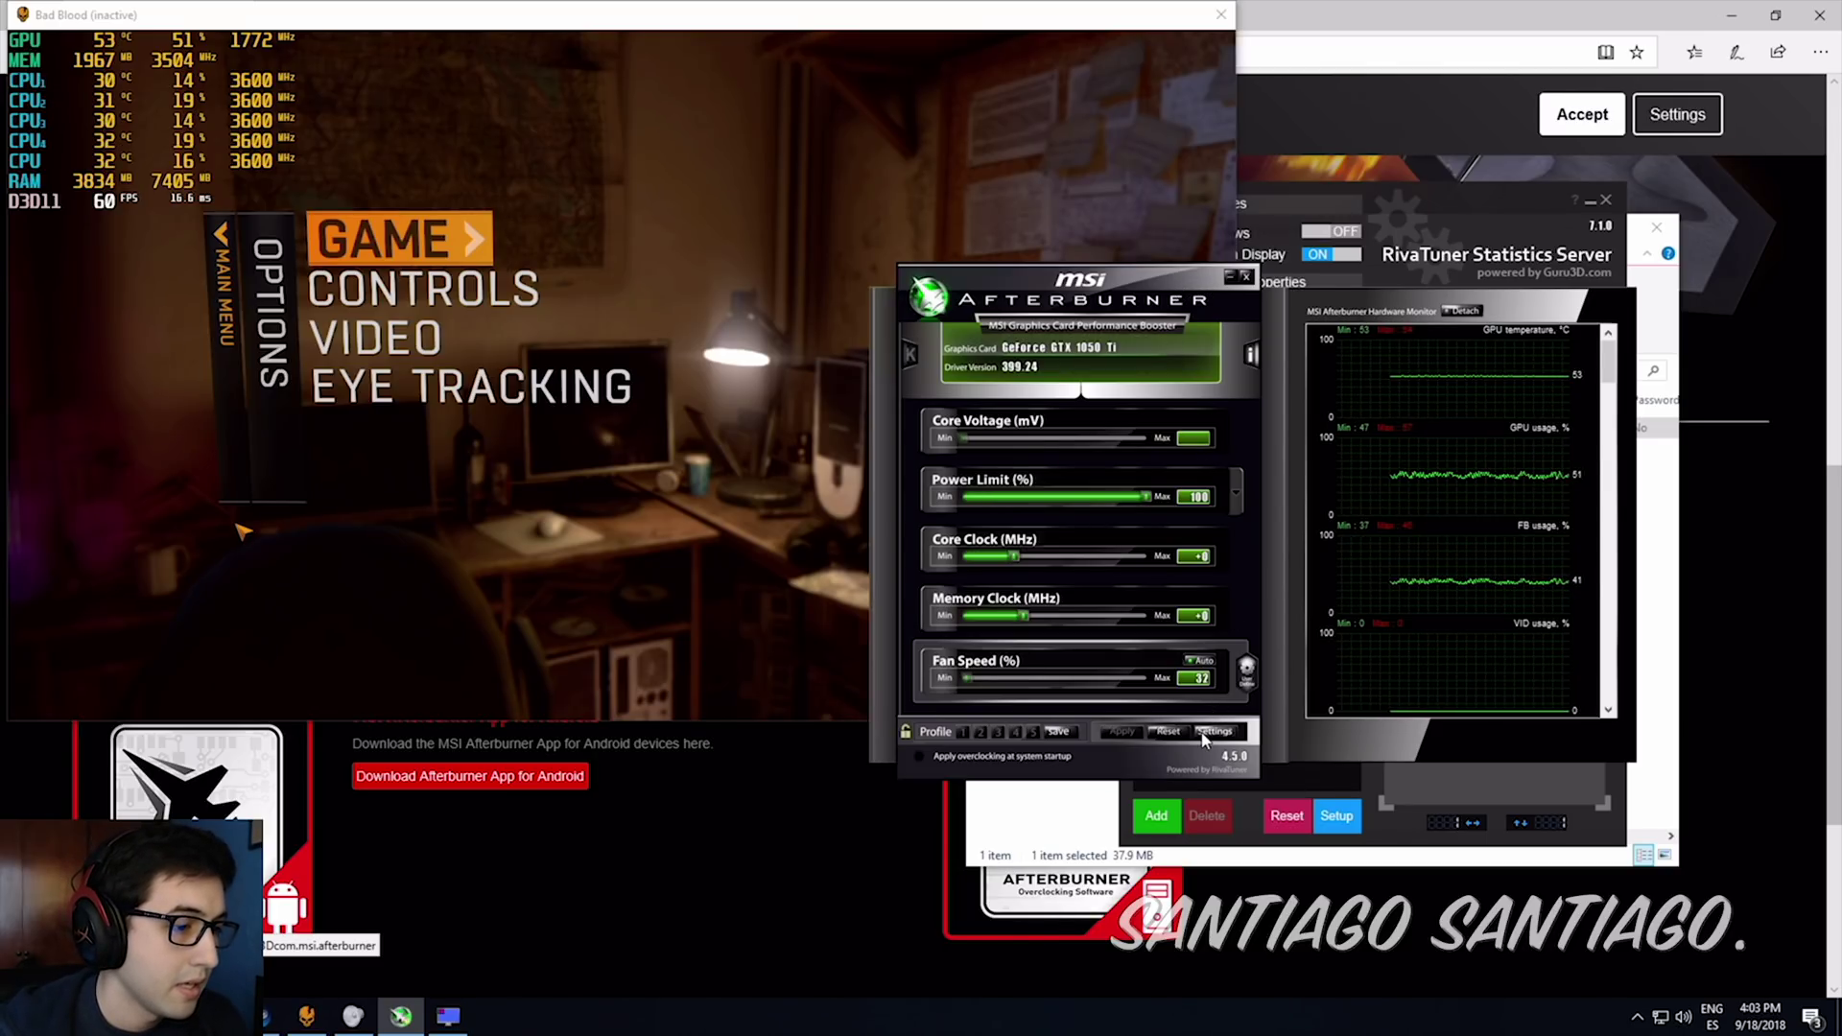
# Change RivaTuner's on-screen display palette colour from orange to yellow.
pyautogui.moveTo(1137, 357); pyautogui.dragTo(976, 388)
pyautogui.click(1321, 288)
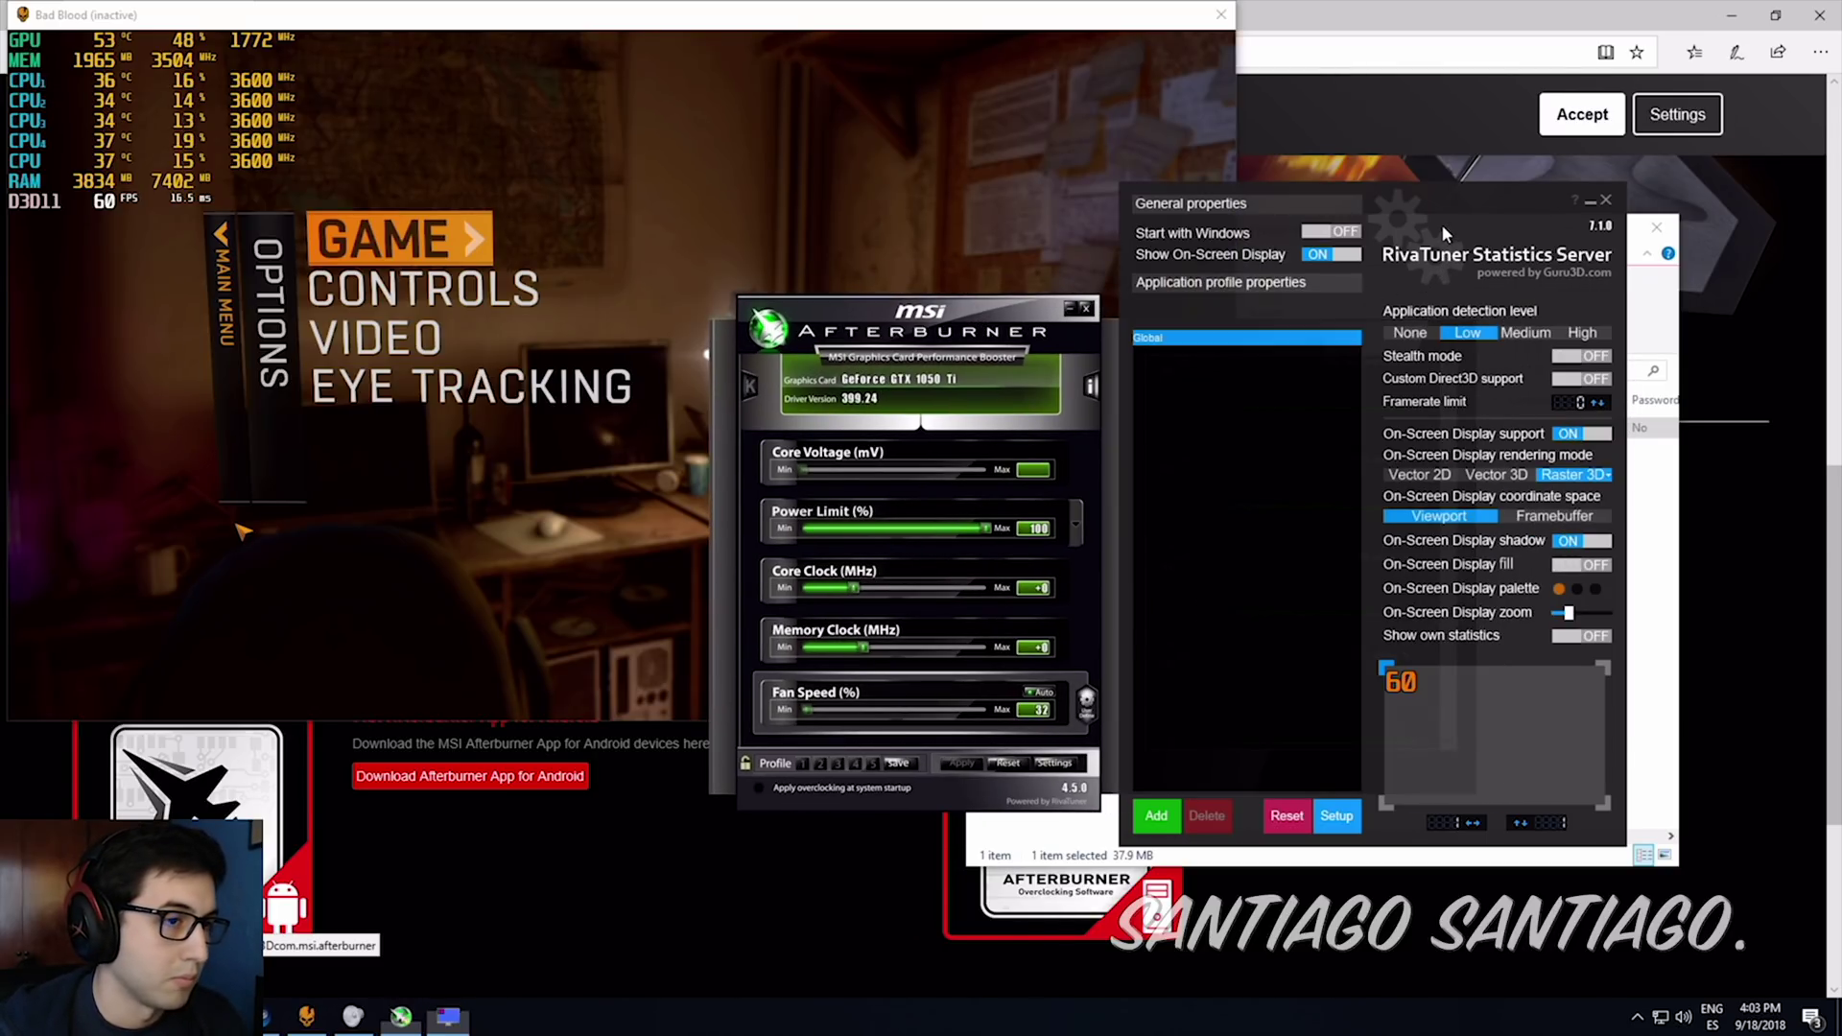
pyautogui.click(1562, 590)
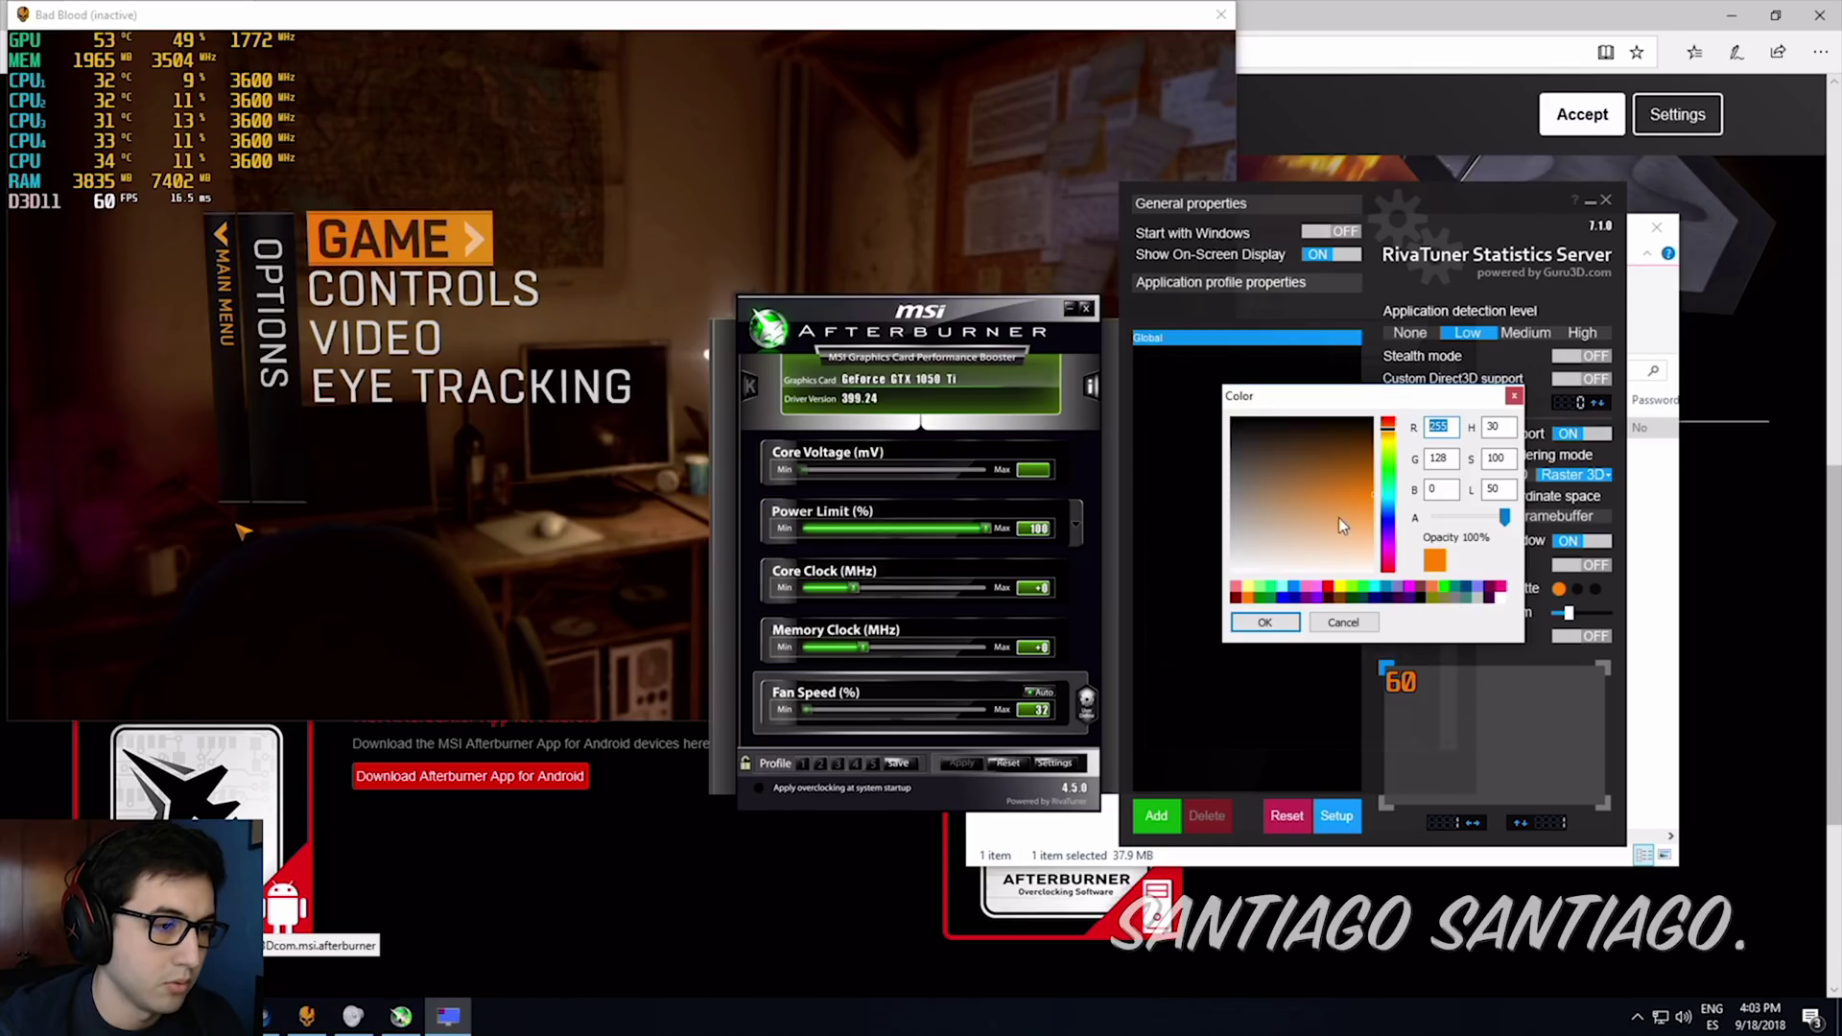
pyautogui.click(1386, 448)
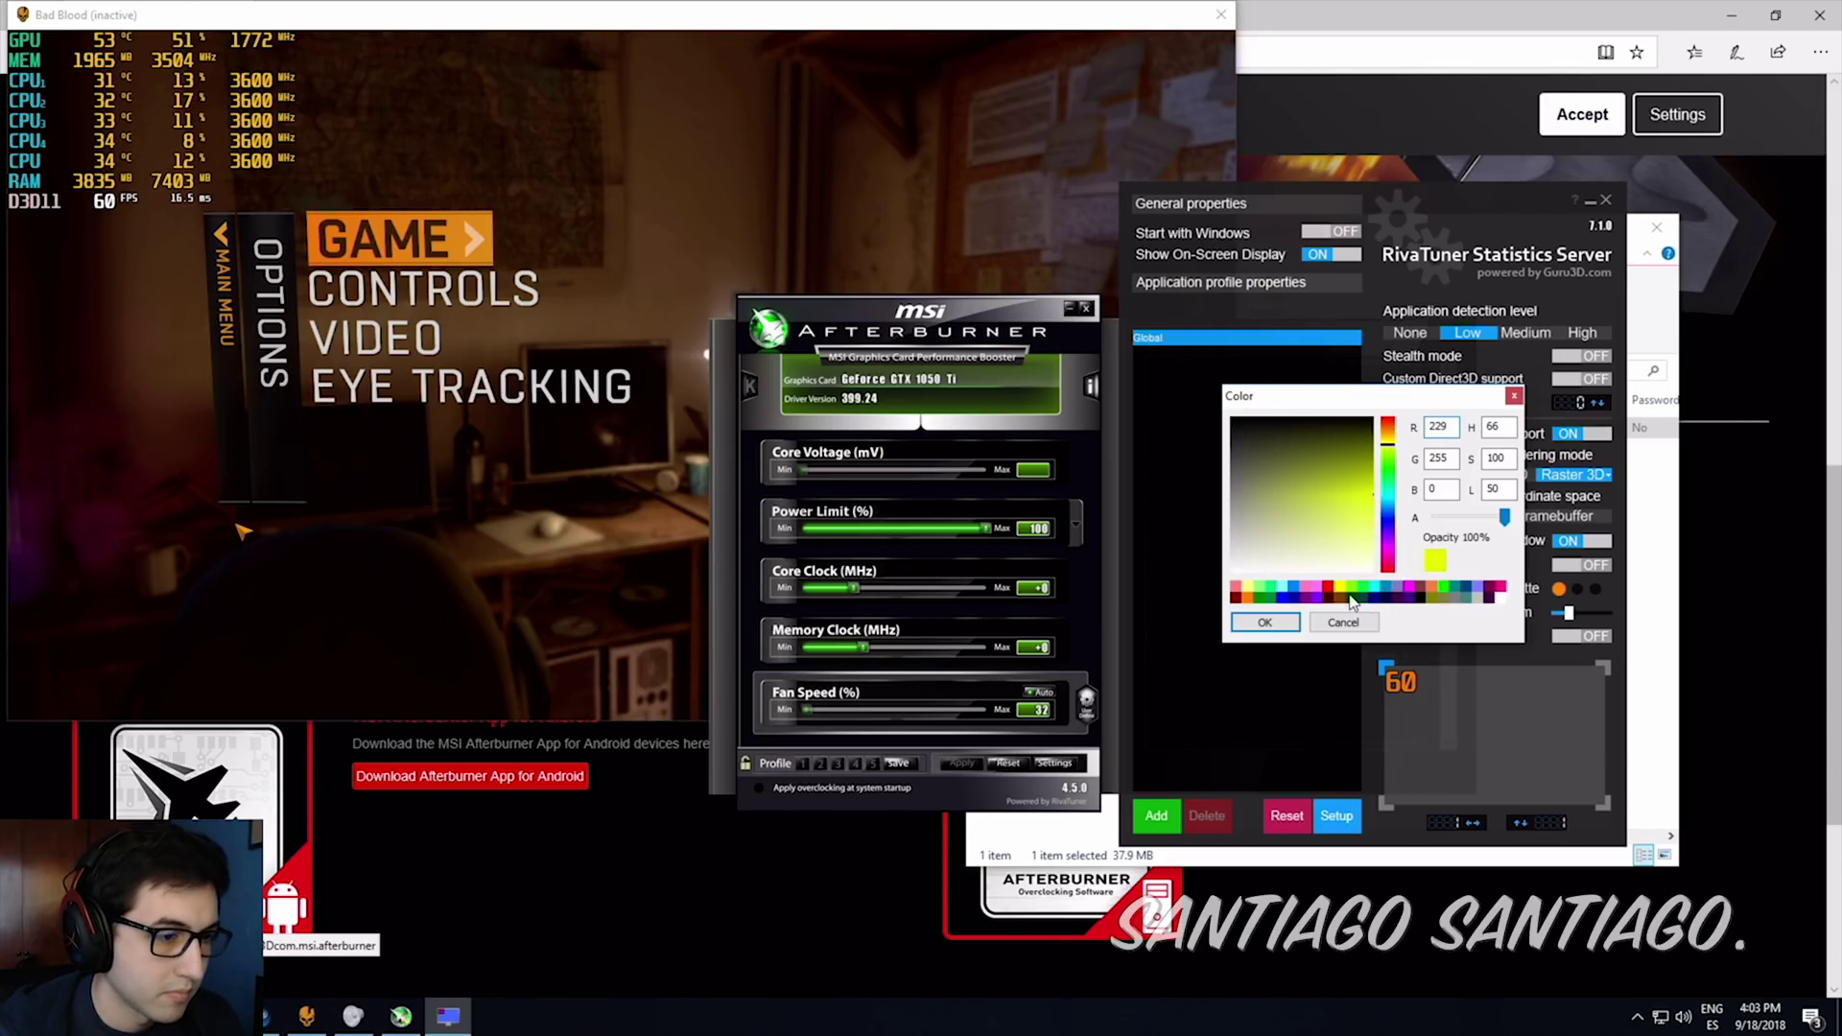
pyautogui.click(1264, 622)
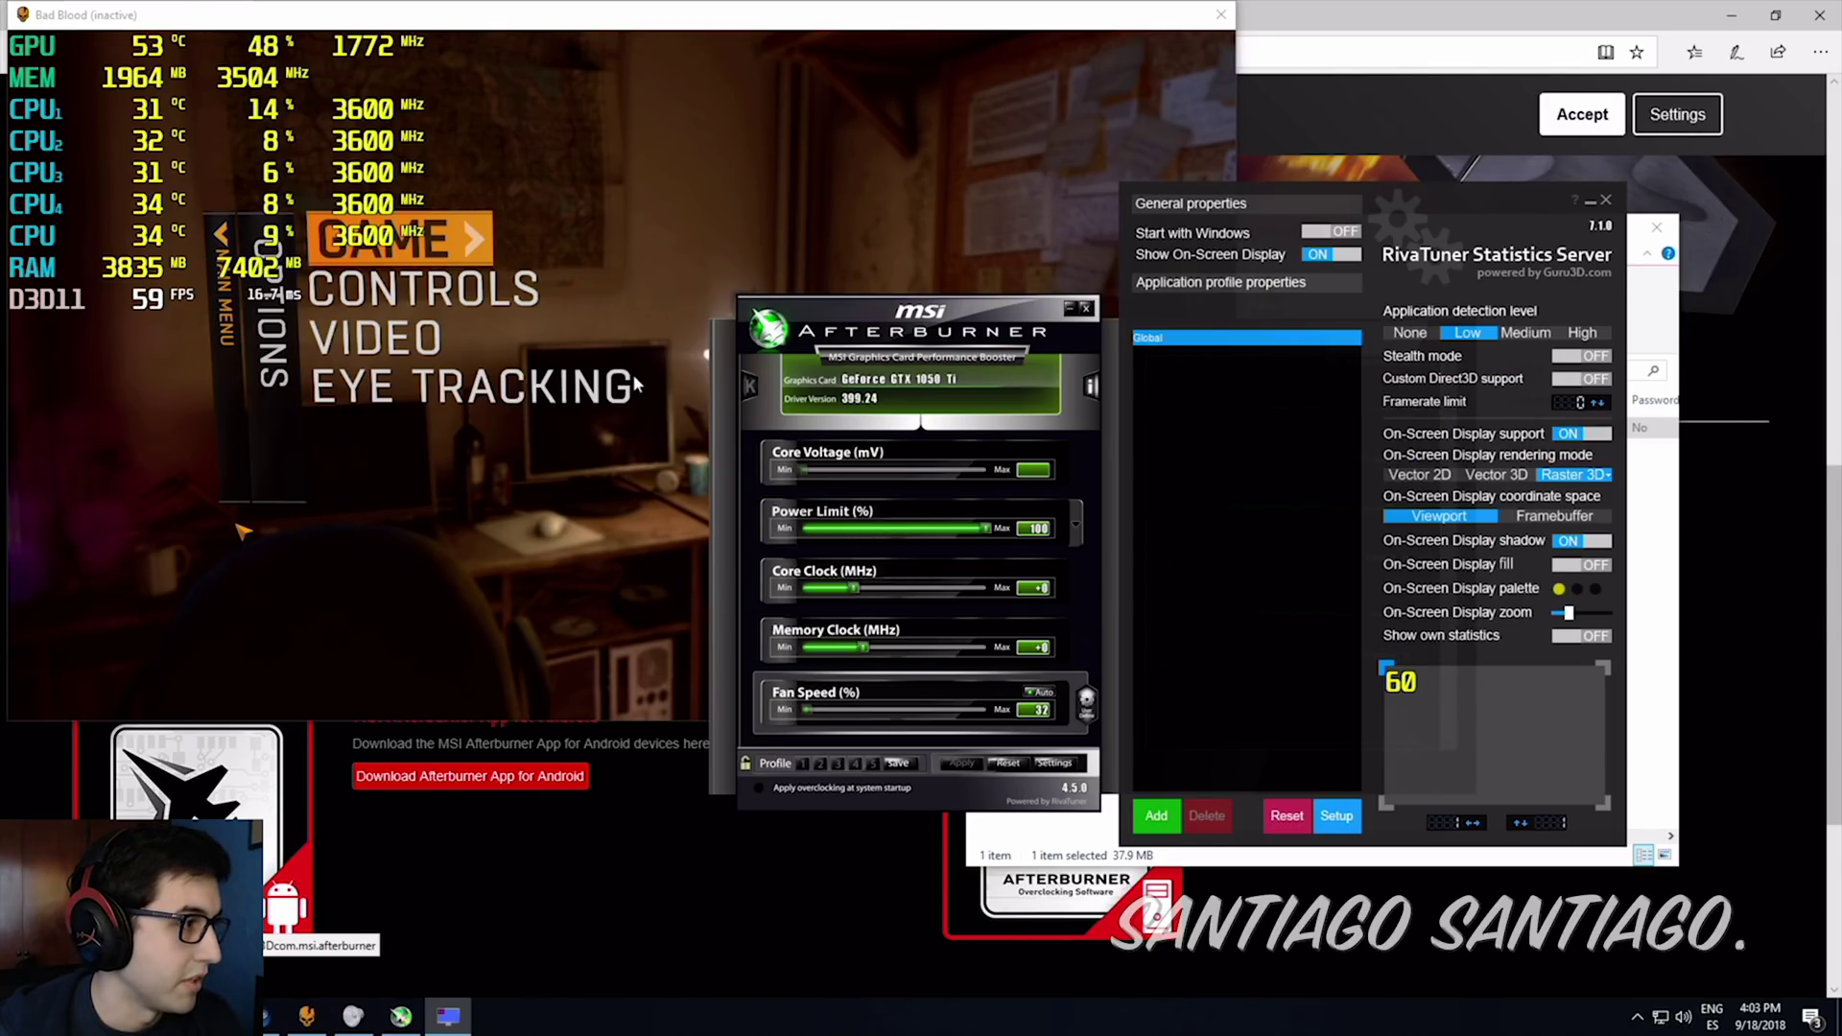
# In Monitoring settings, choose the classic on-screen display layout, apply it and close the layout dialog.
pyautogui.click(1056, 766)
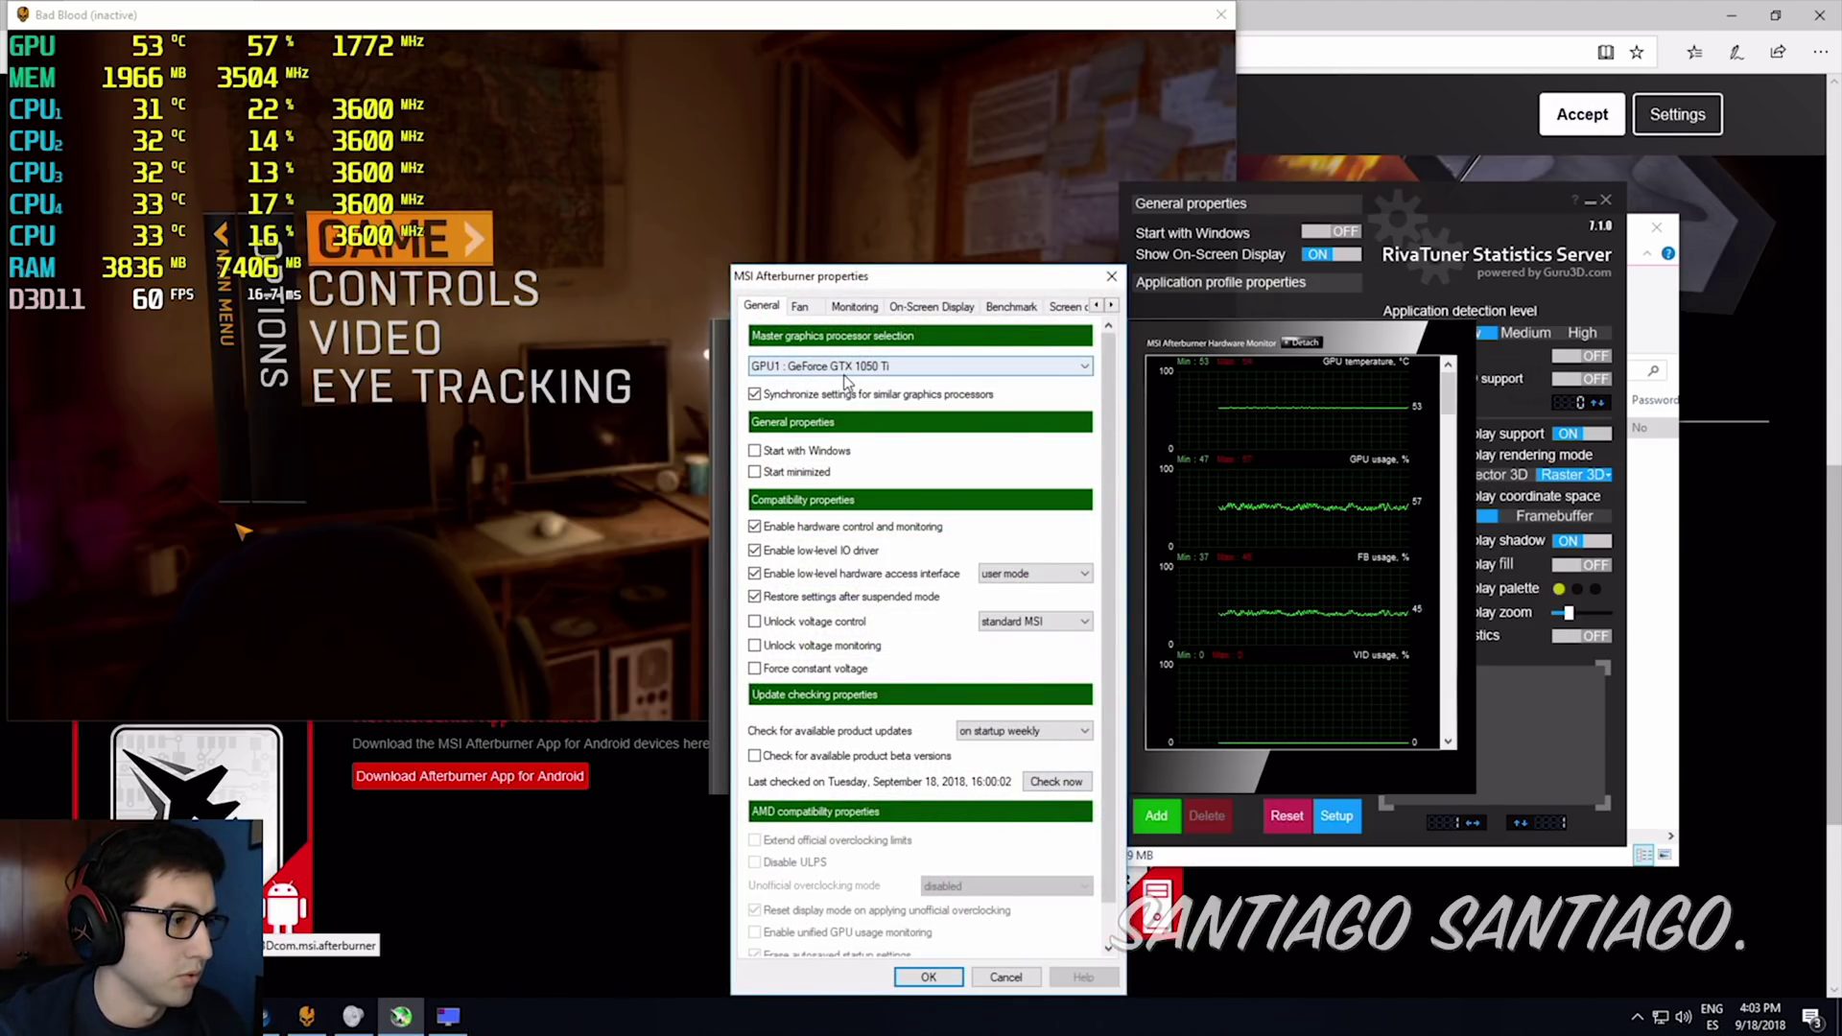
pyautogui.click(852, 308)
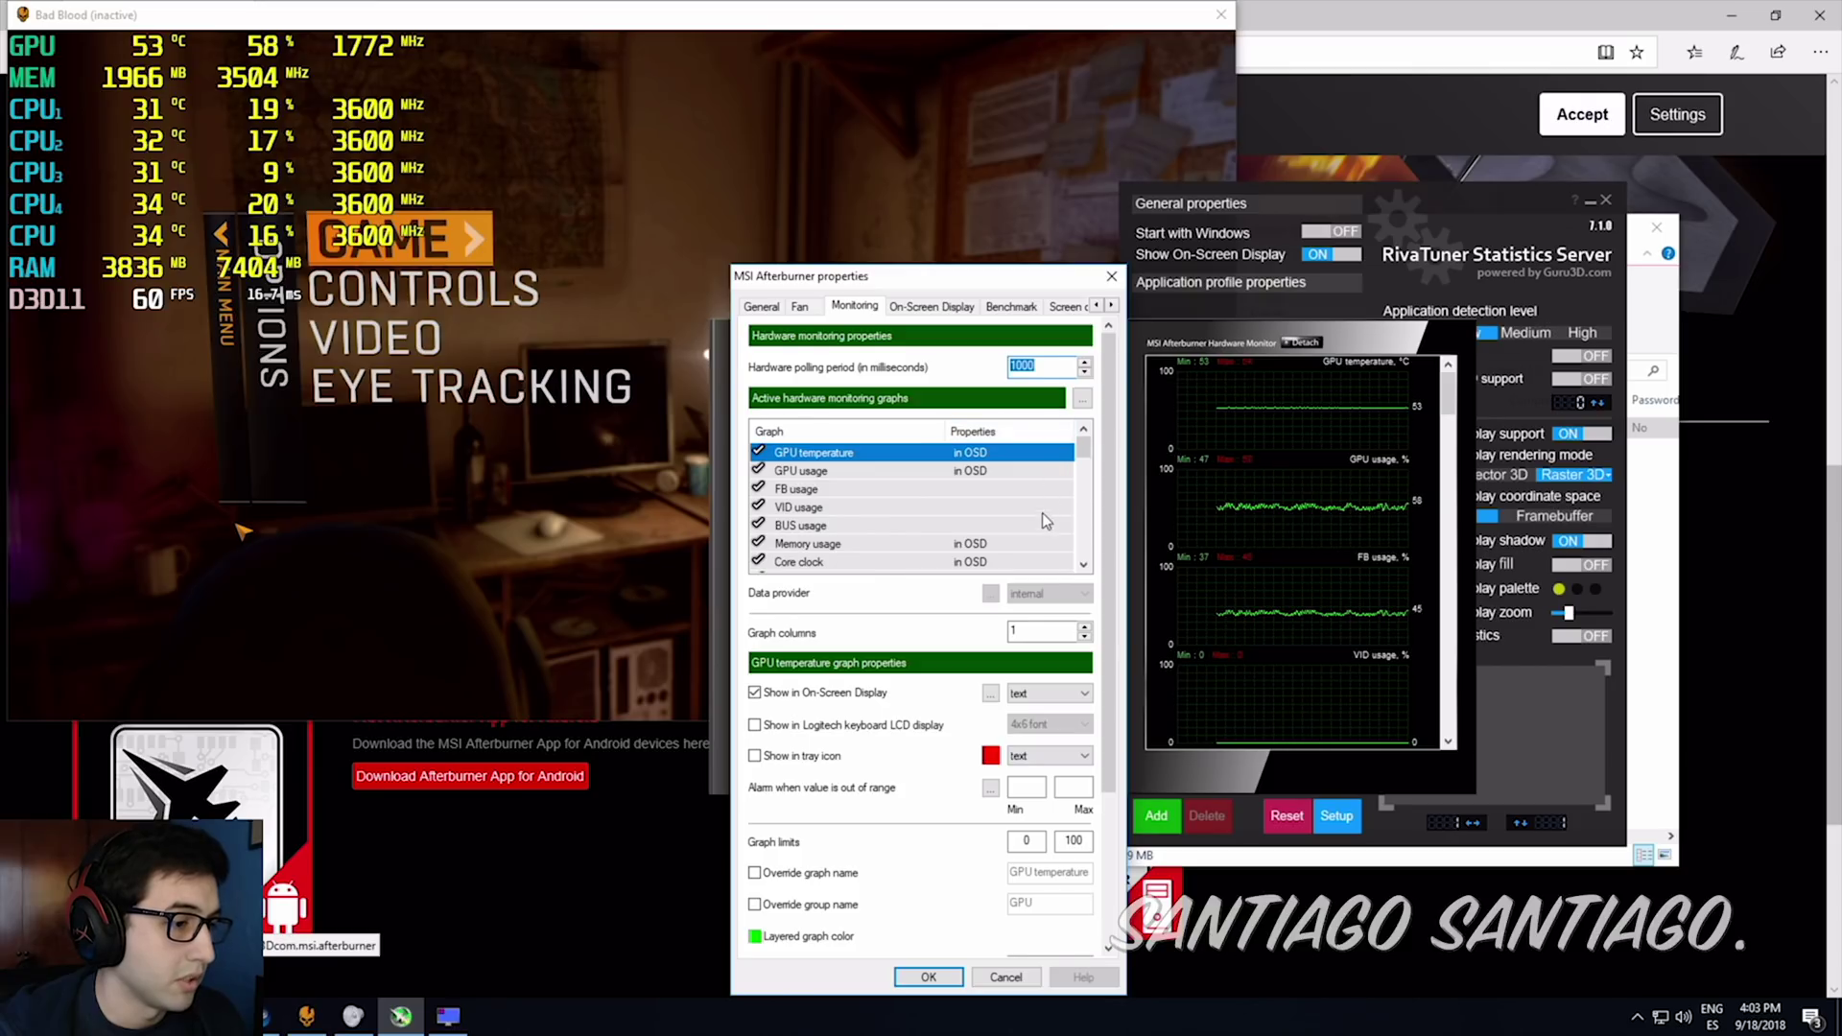
pyautogui.click(991, 694)
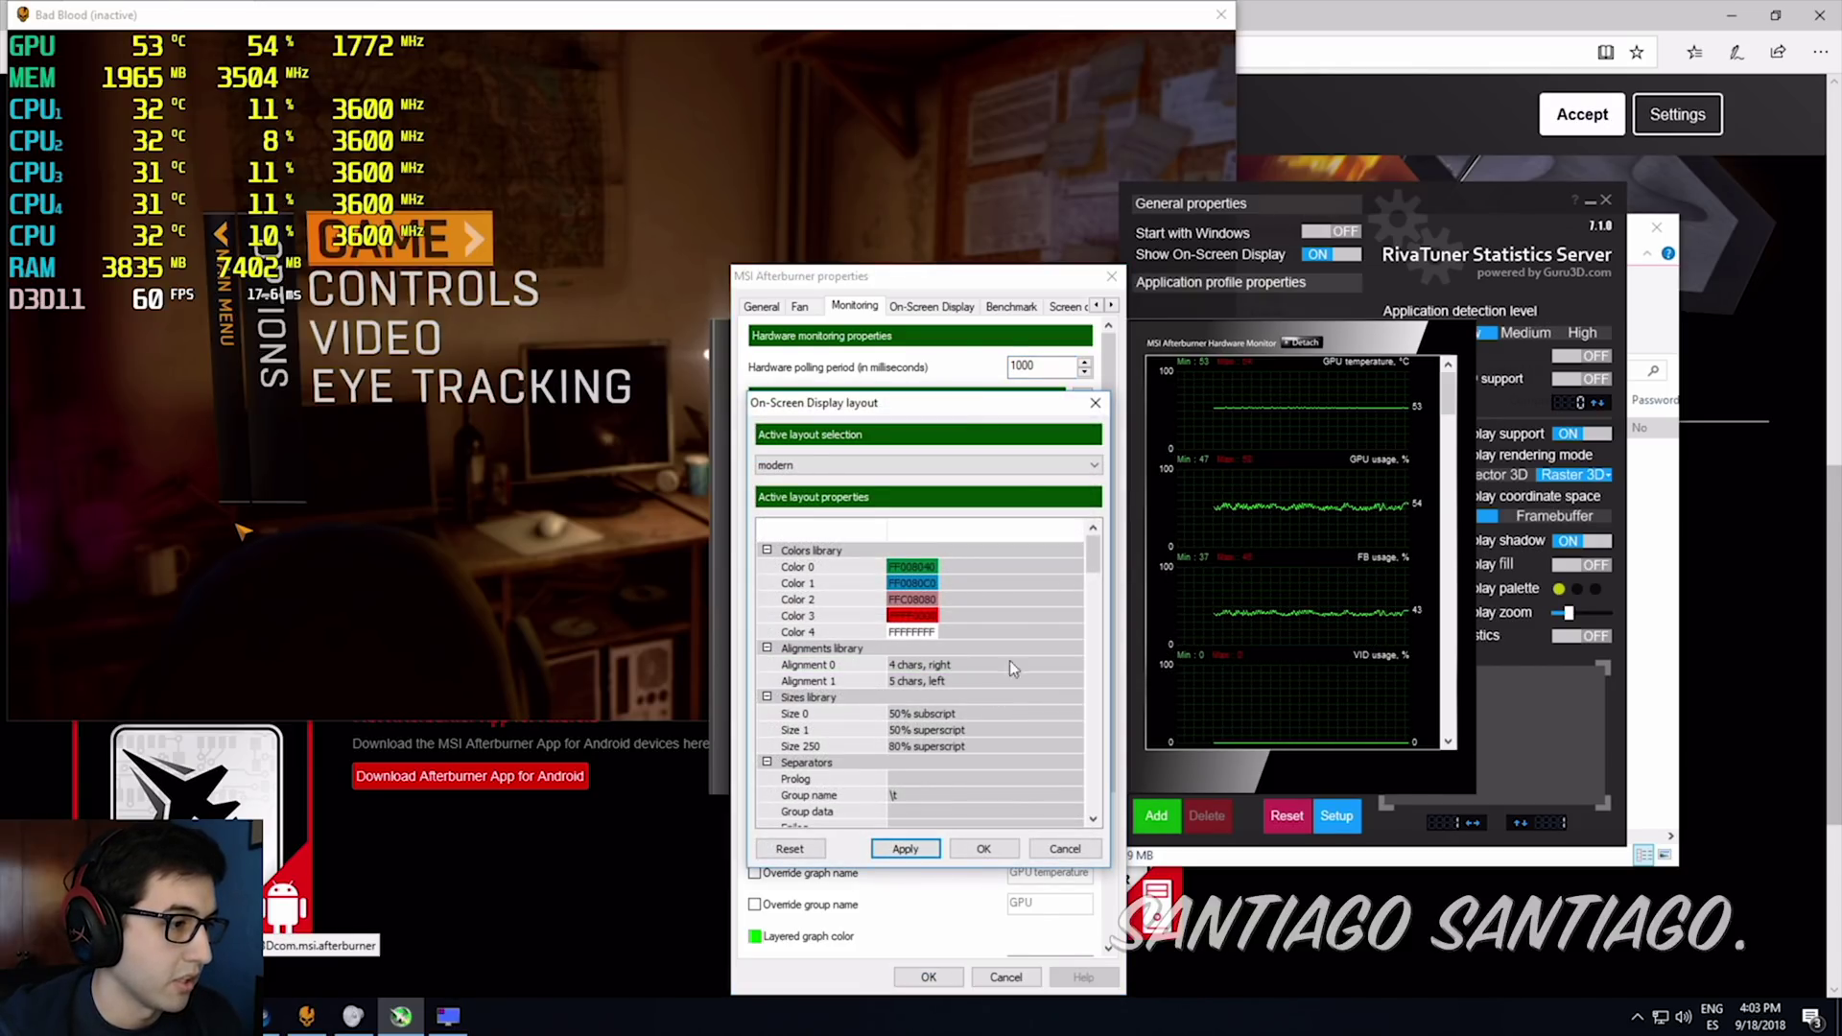
pyautogui.click(877, 465)
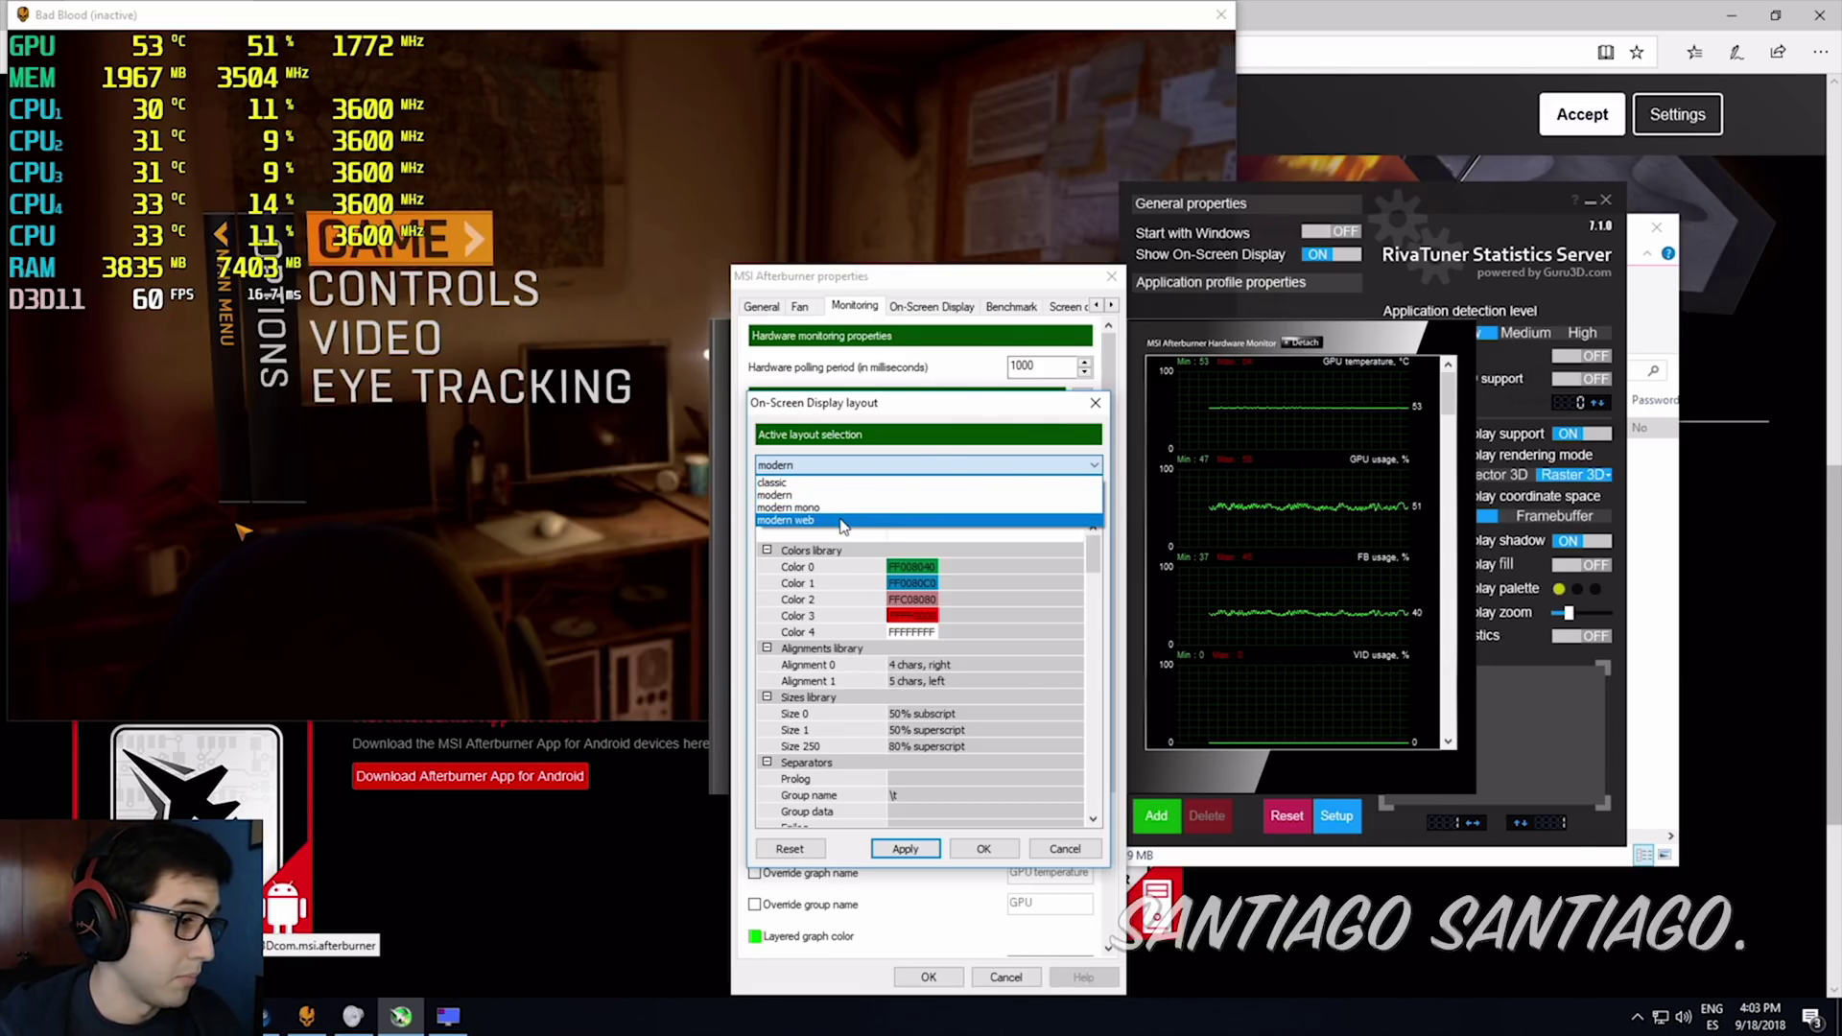
pyautogui.click(813, 484)
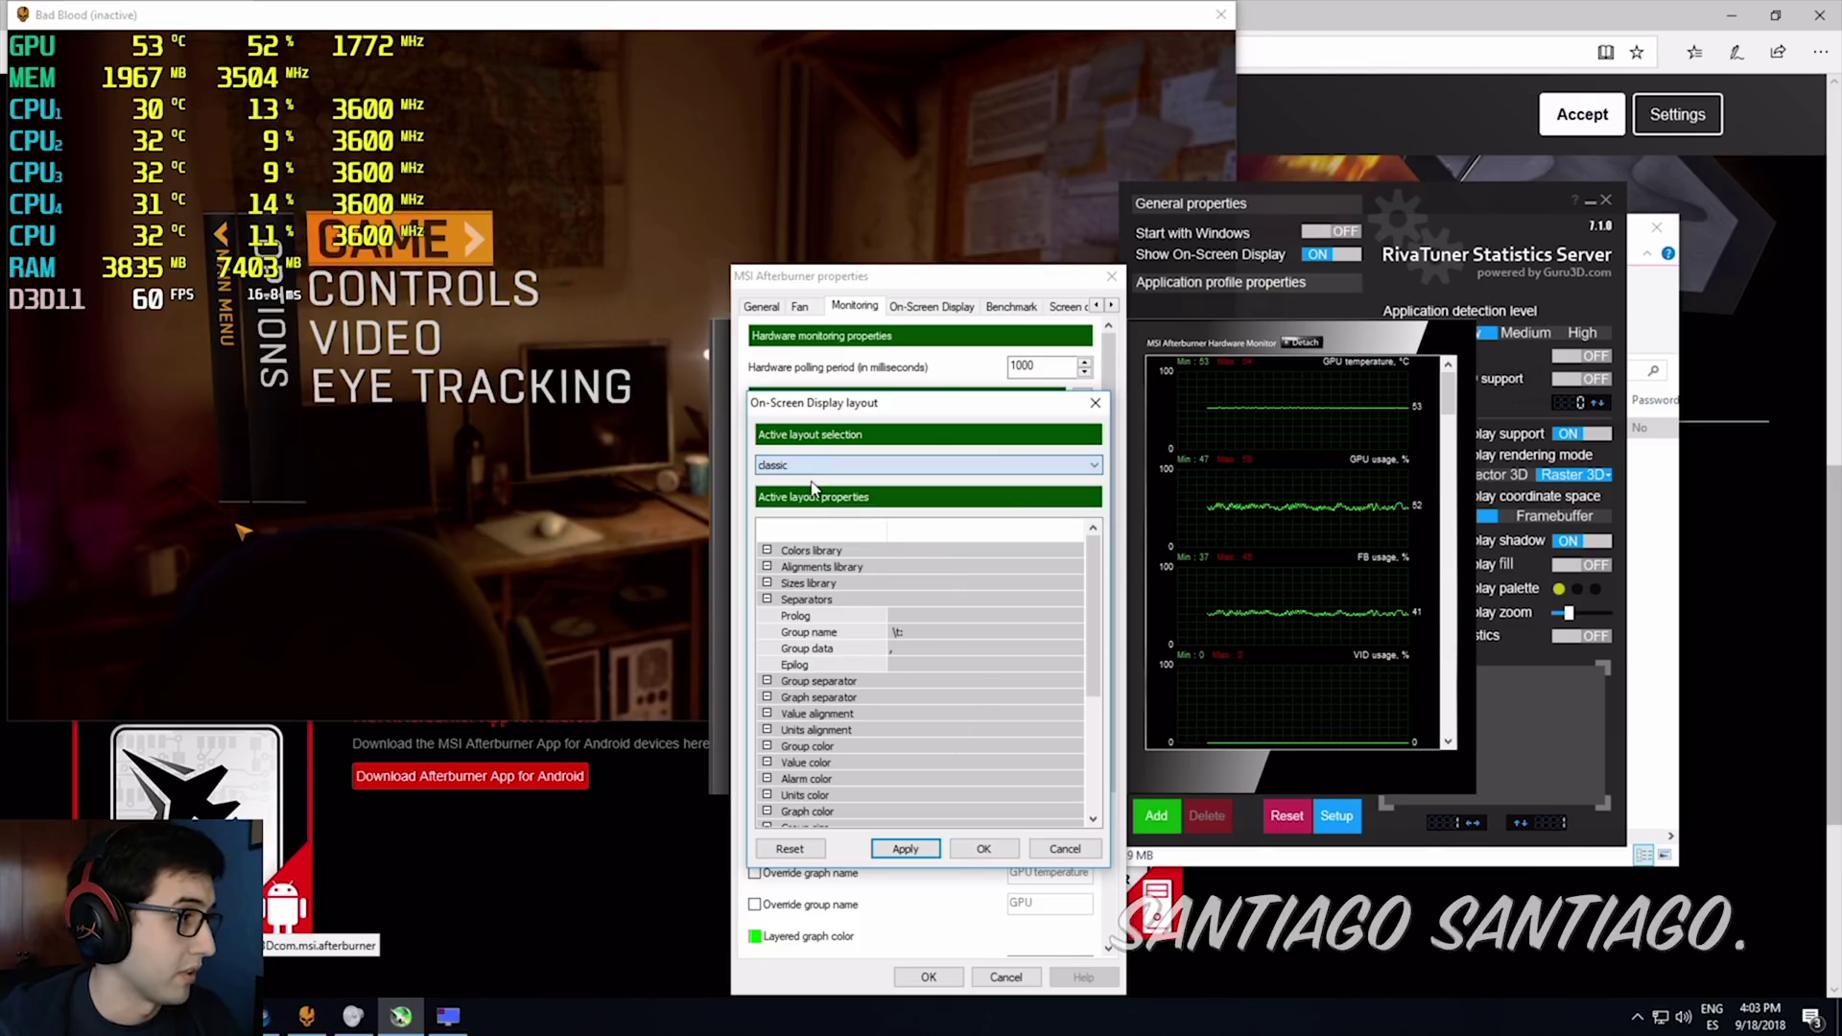
pyautogui.click(905, 849)
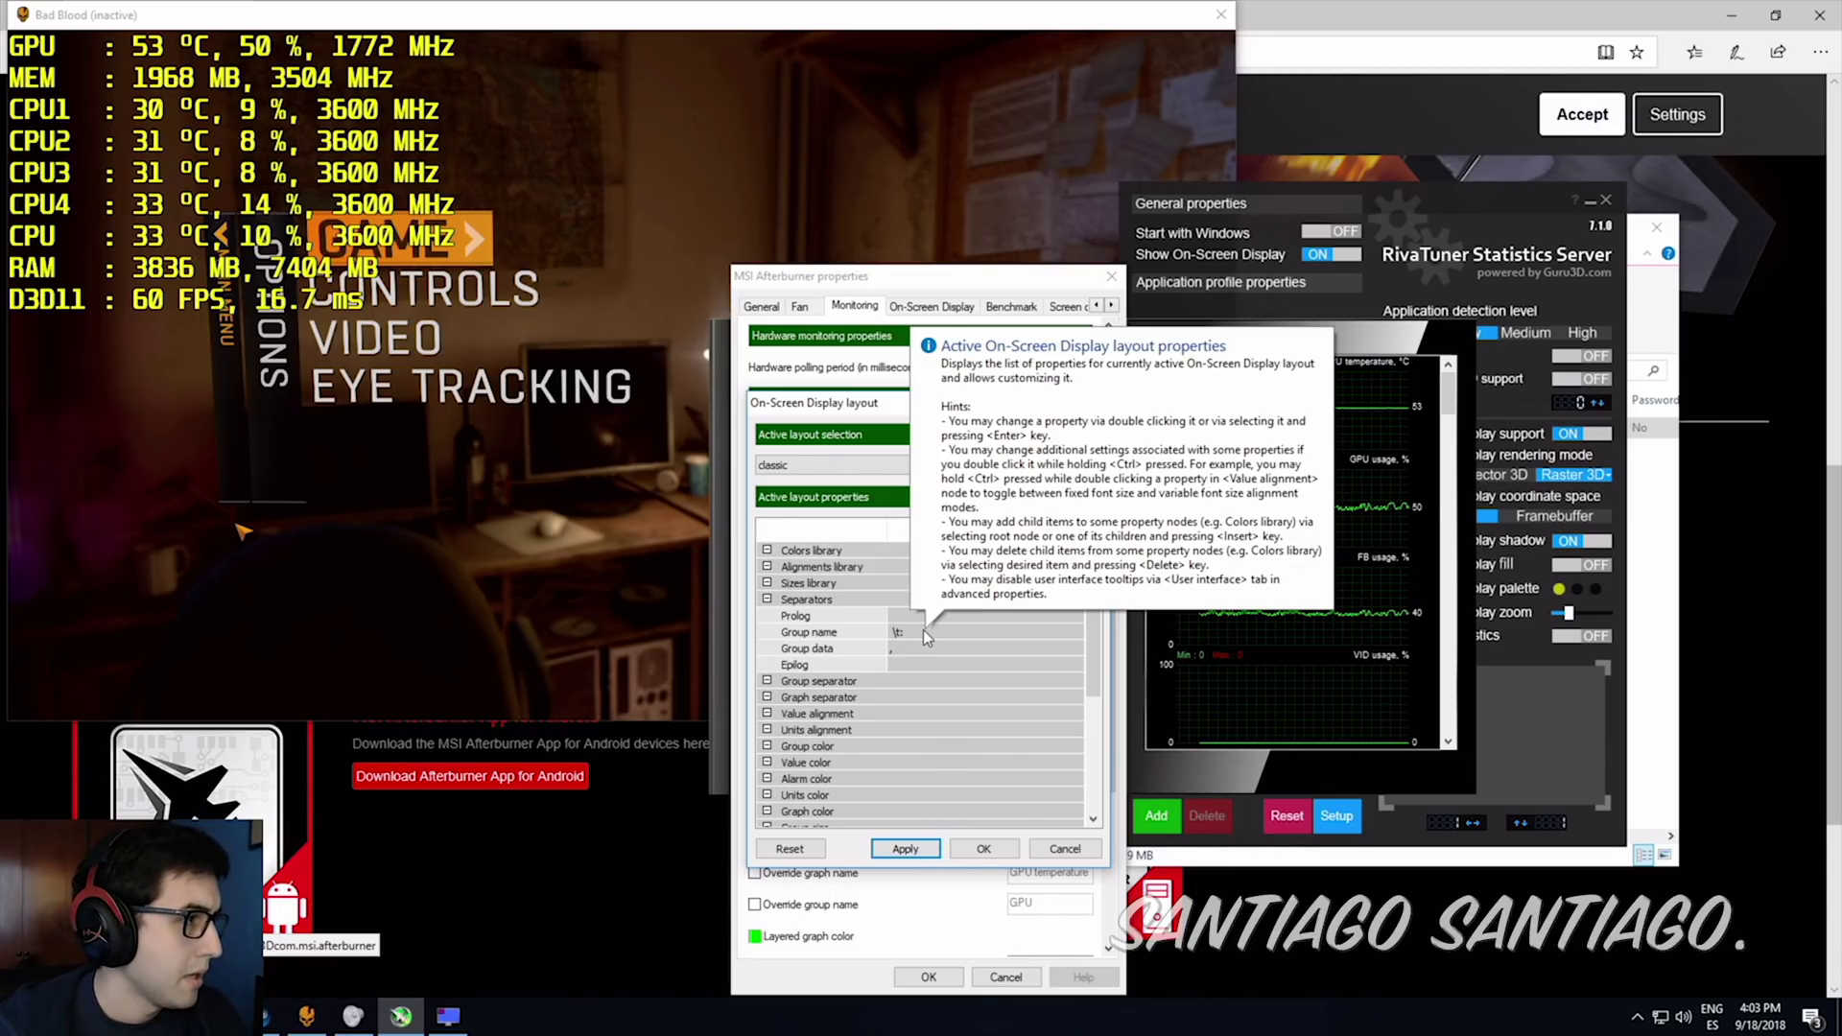
pyautogui.moveTo(1086, 626); pyautogui.dragTo(1099, 734)
pyautogui.scroll(-1, 1075, 741)
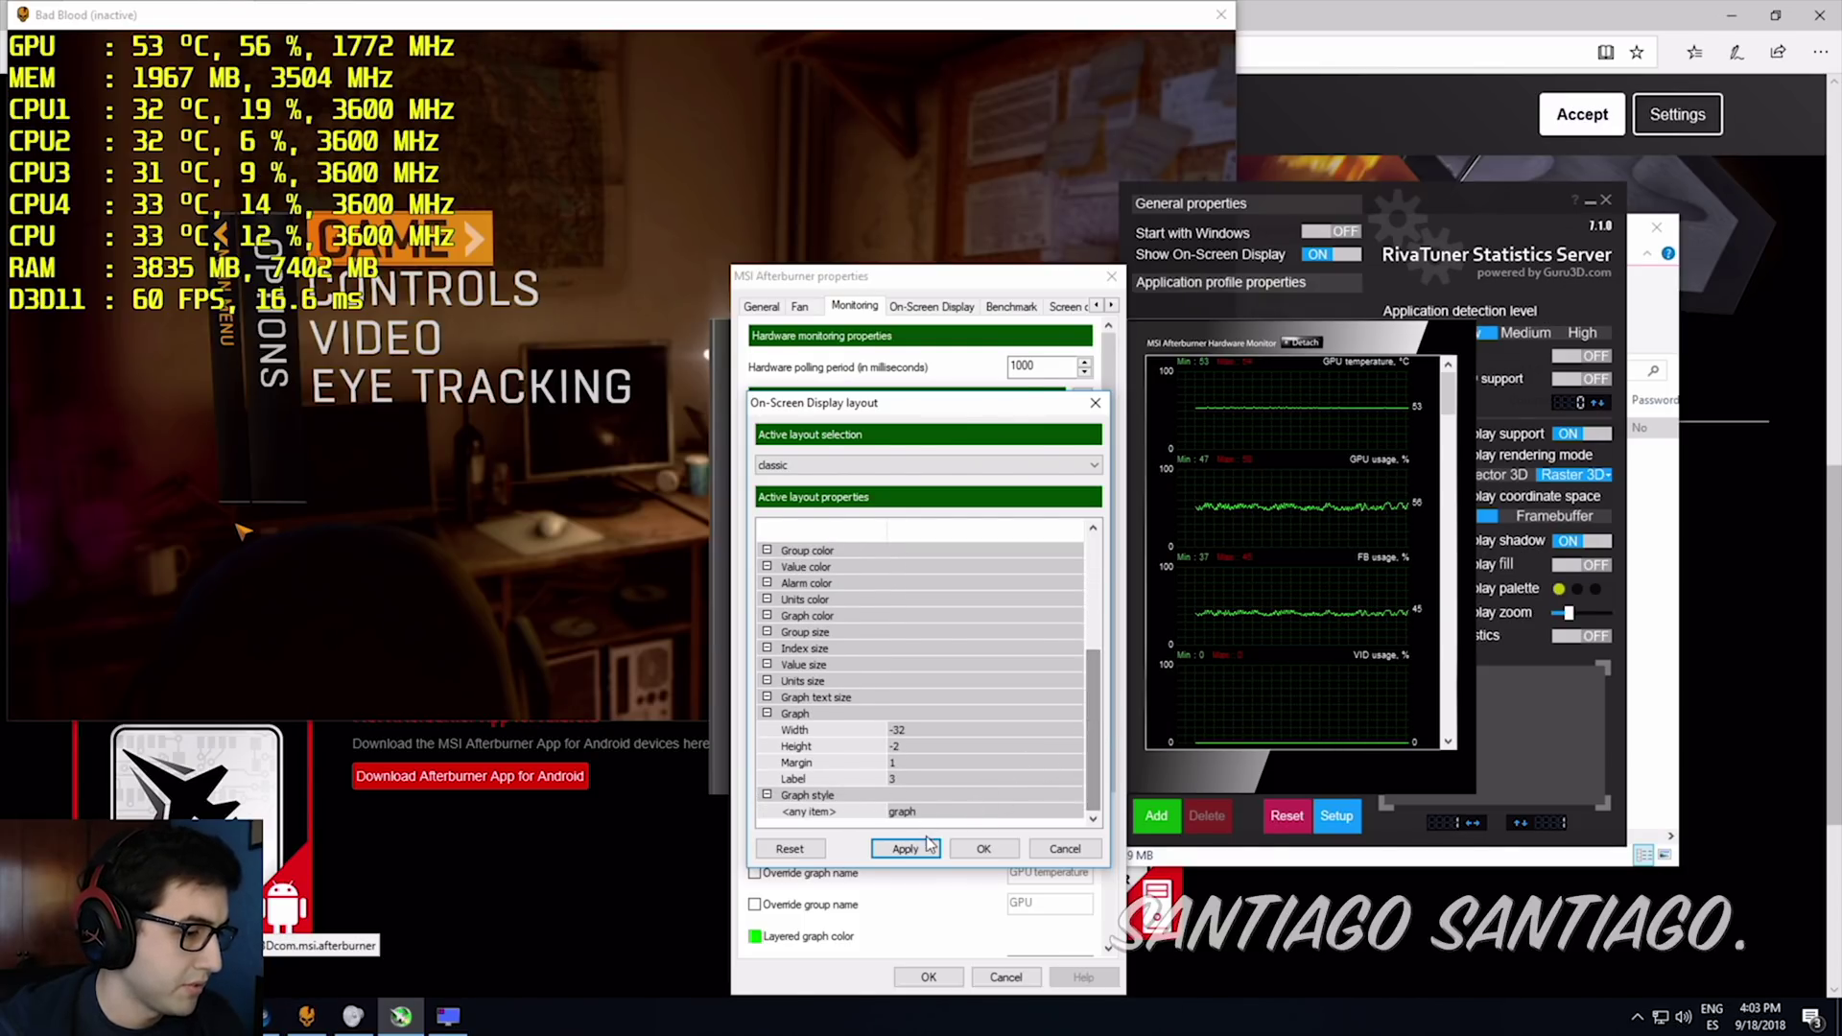
pyautogui.click(982, 850)
pyautogui.moveTo(1086, 451); pyautogui.dragTo(1084, 545)
# Set the Frametime entry to show as a graph in the overlay and save.
pyautogui.click(975, 472)
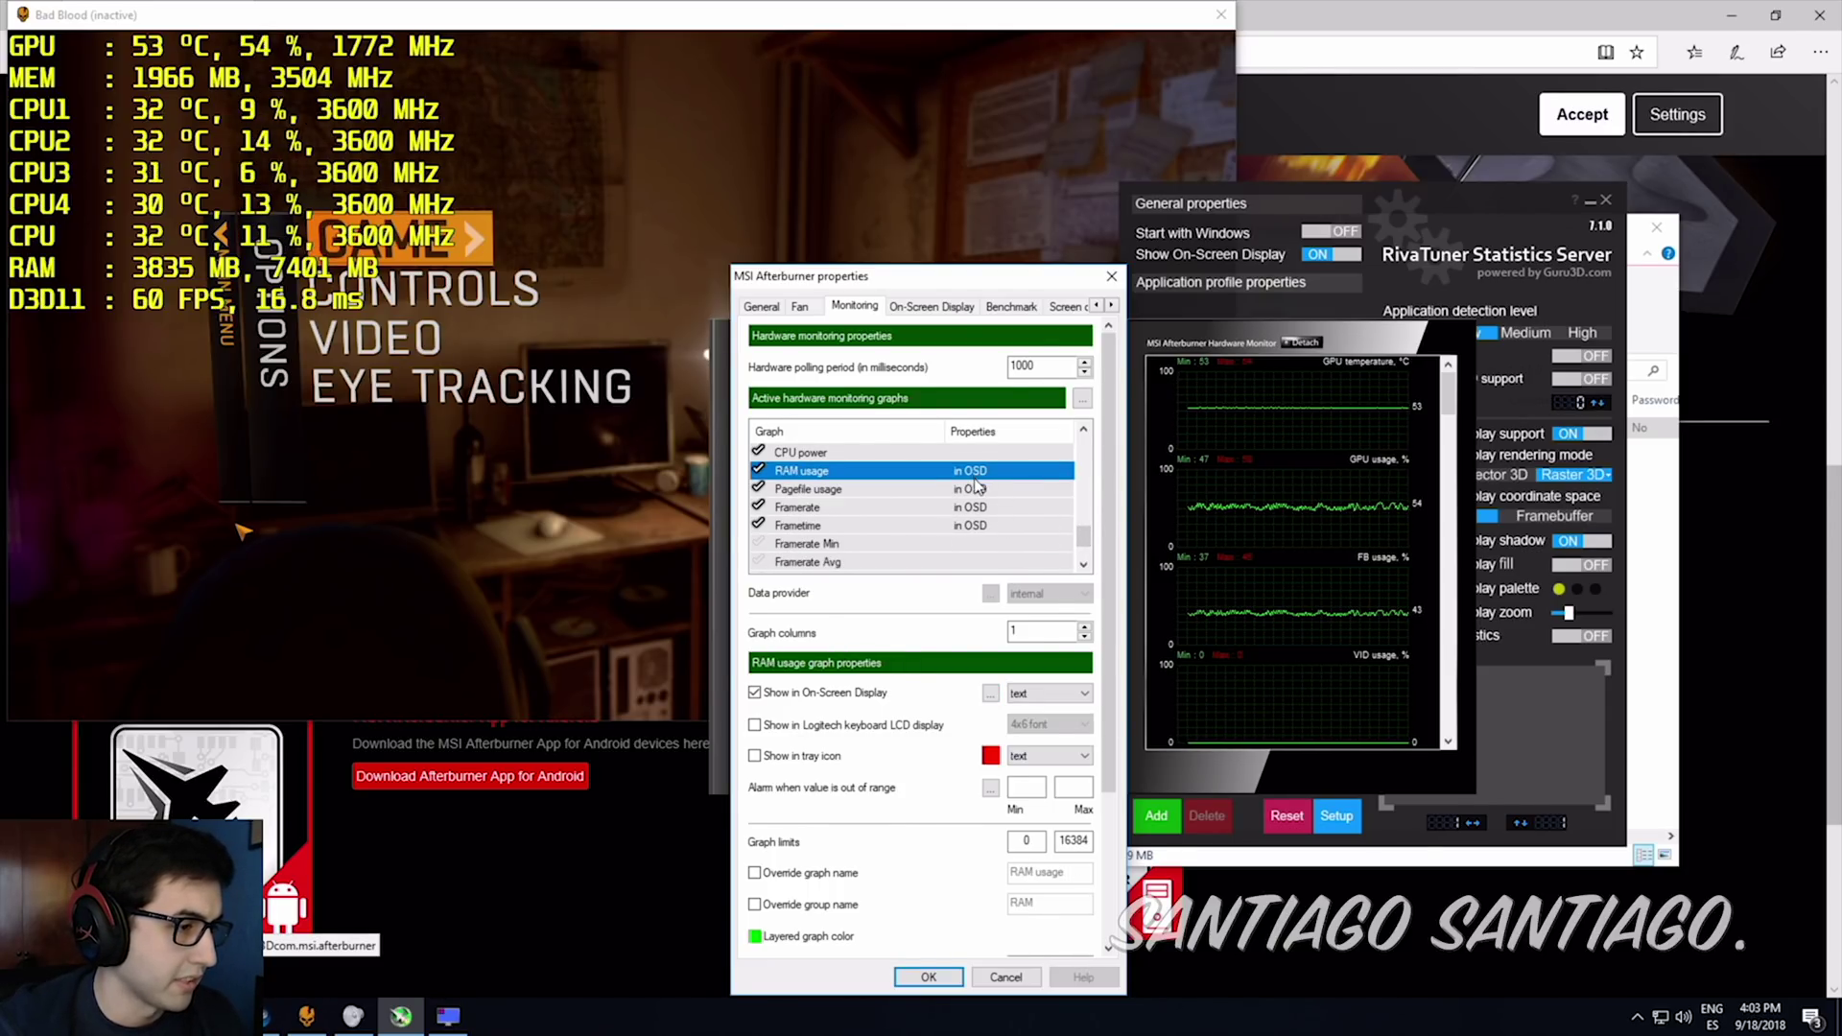
pyautogui.click(985, 528)
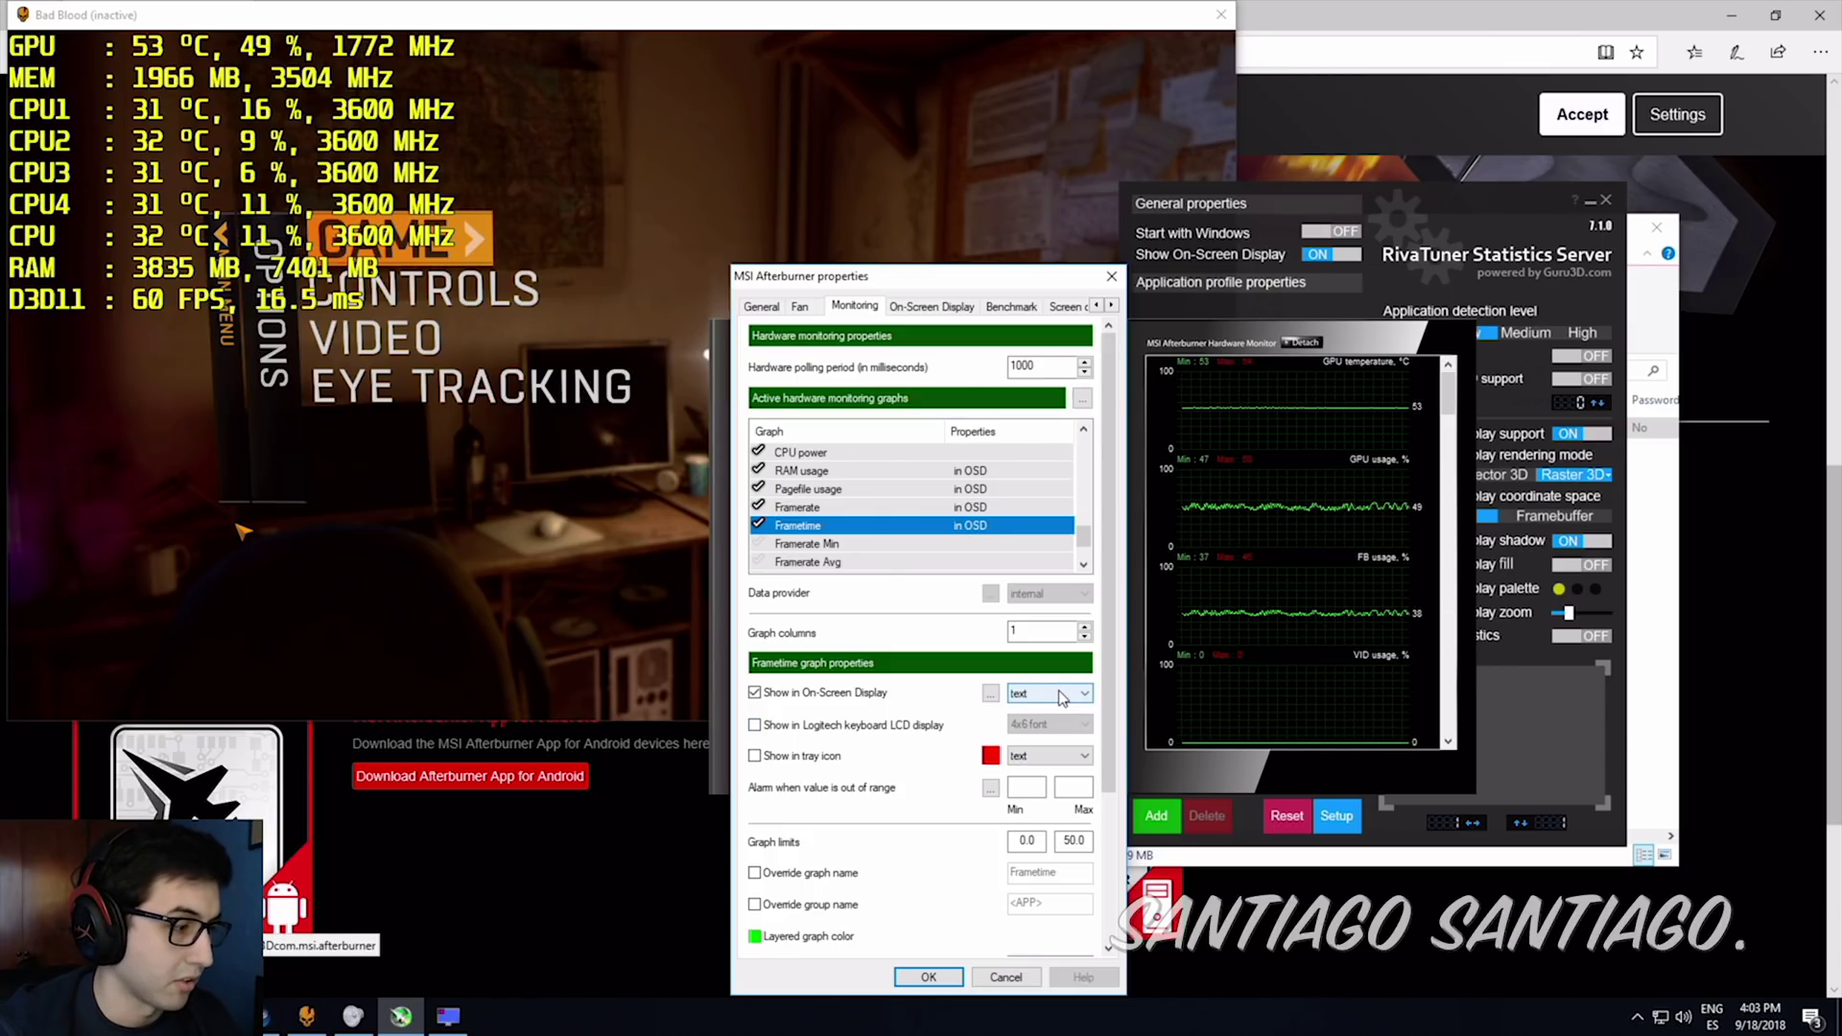
pyautogui.click(1061, 695)
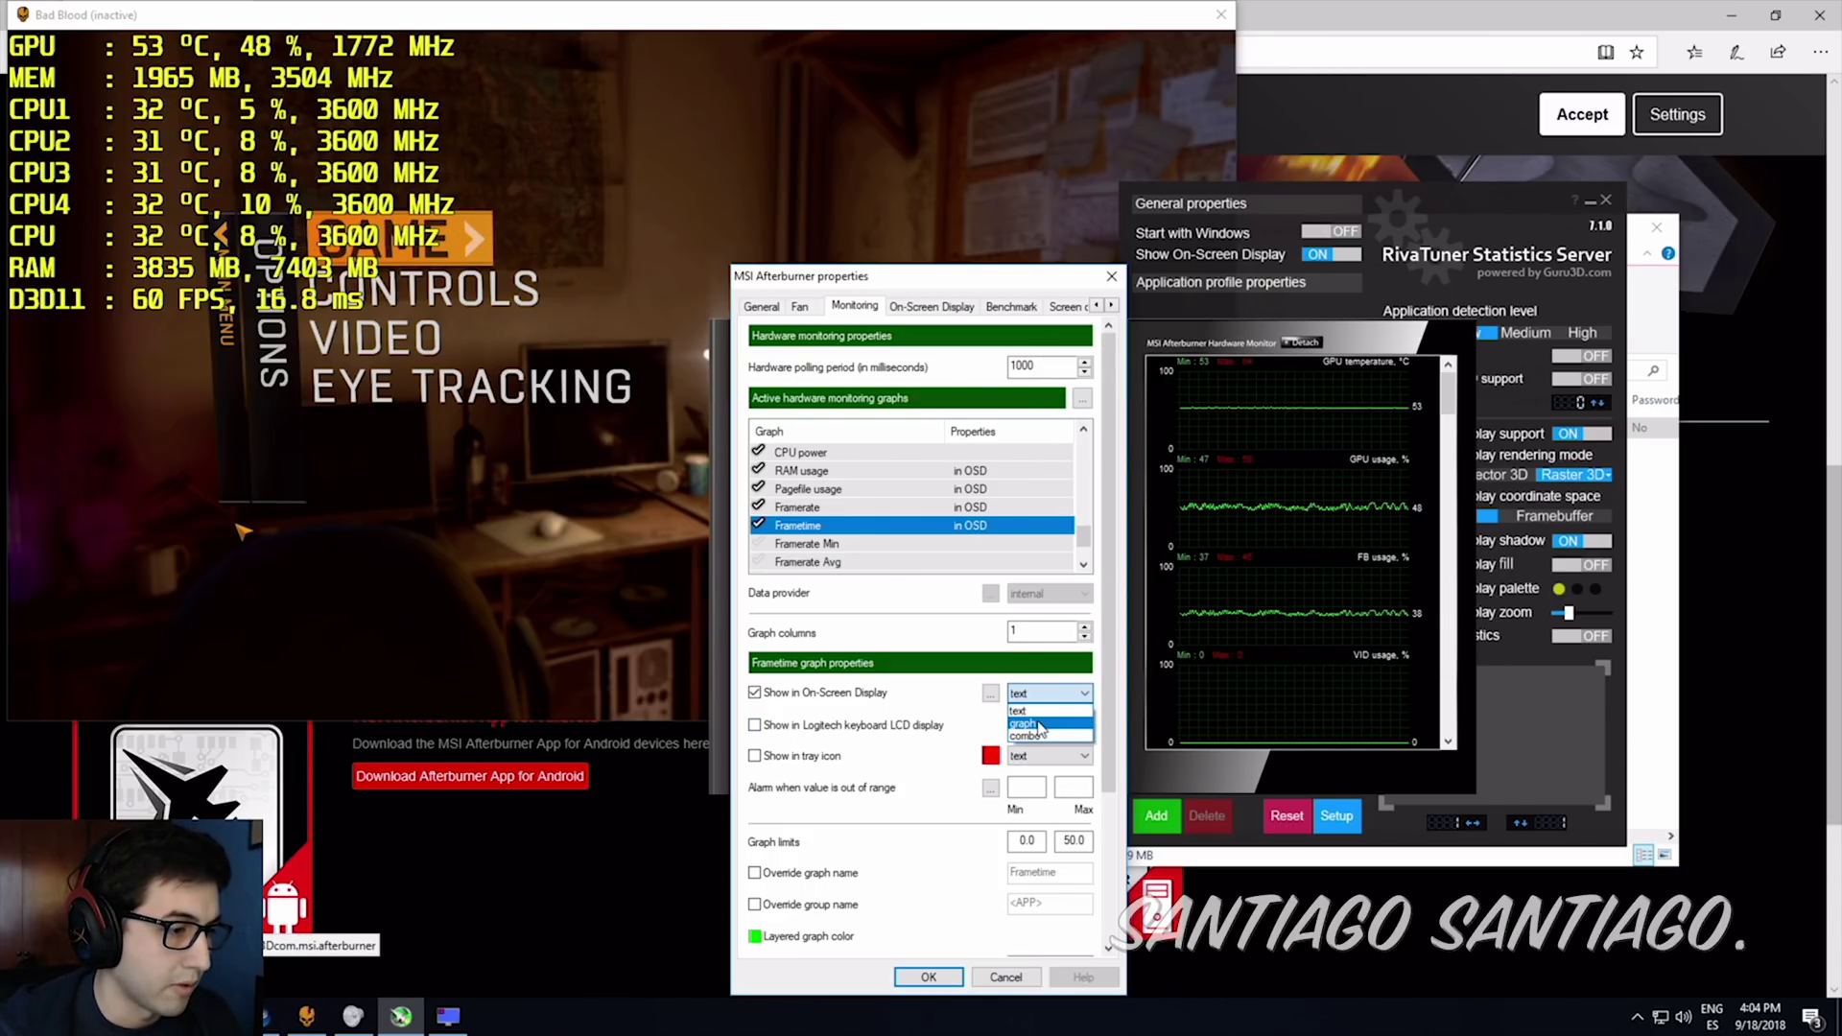
pyautogui.click(1025, 723)
pyautogui.click(955, 976)
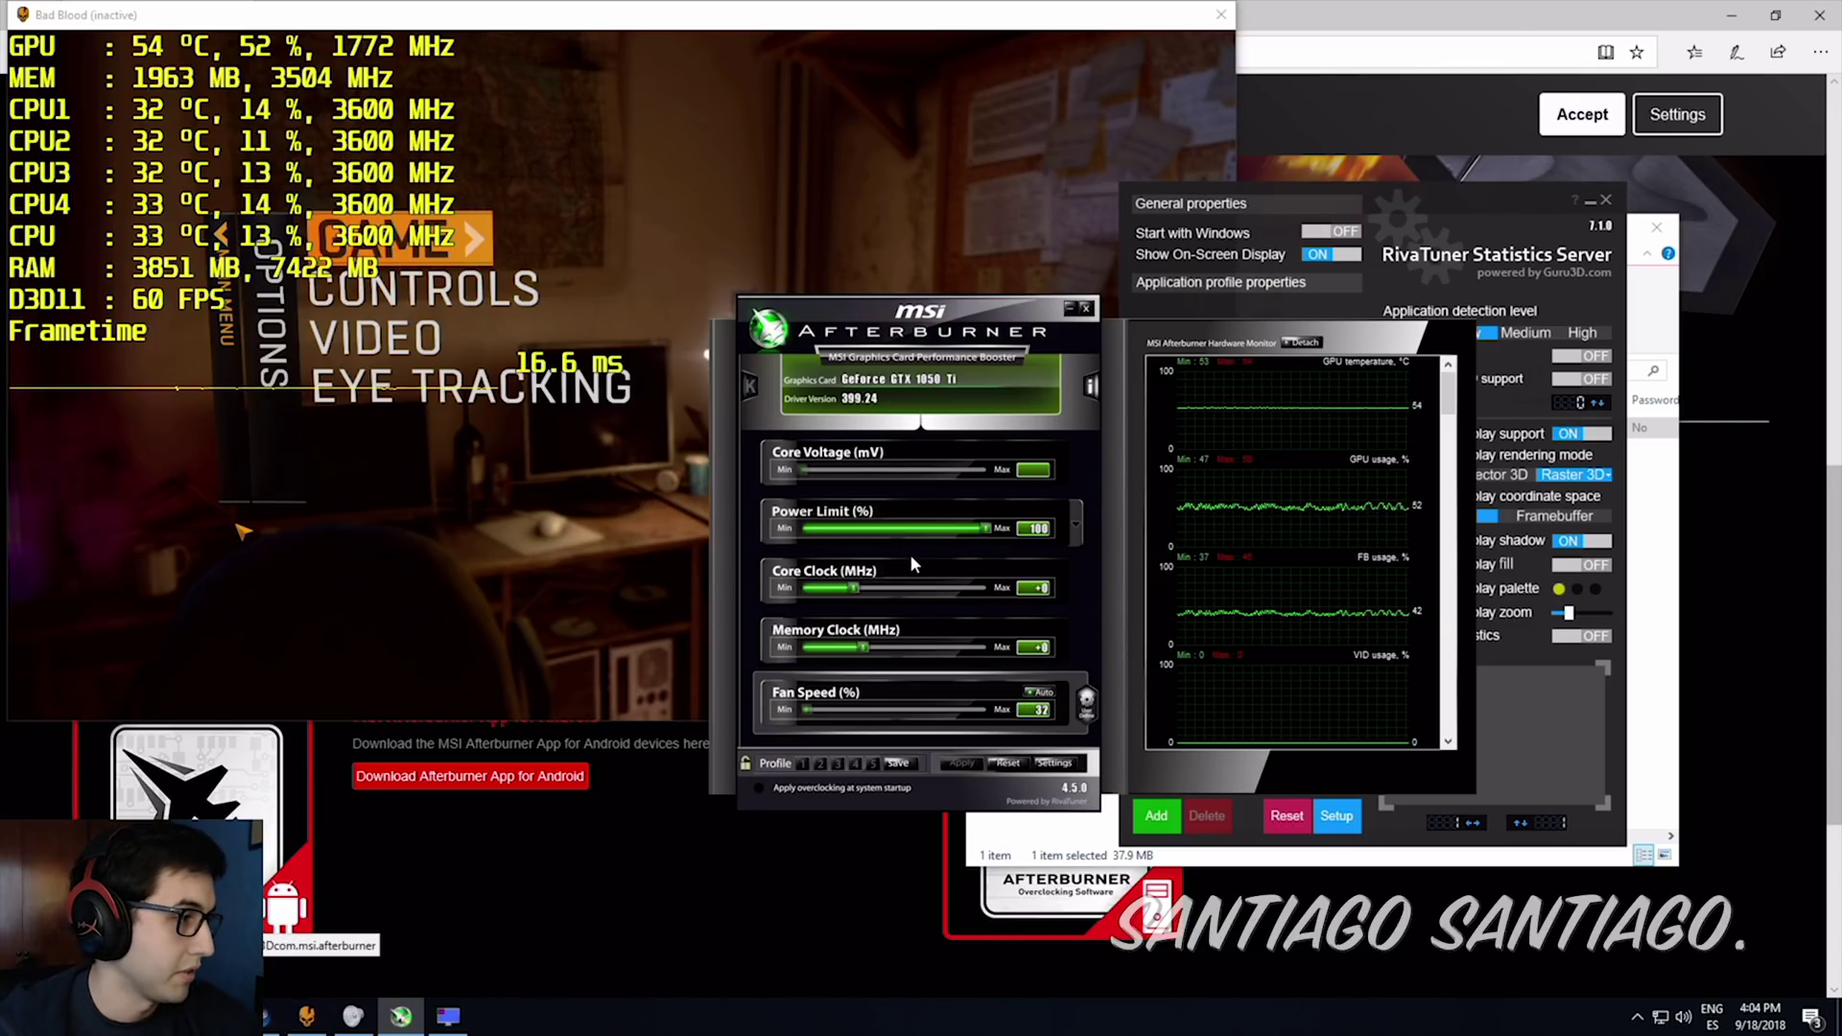
# Change Frametime's overlay display to combined graph and value, then close the properties.
pyautogui.click(1055, 763)
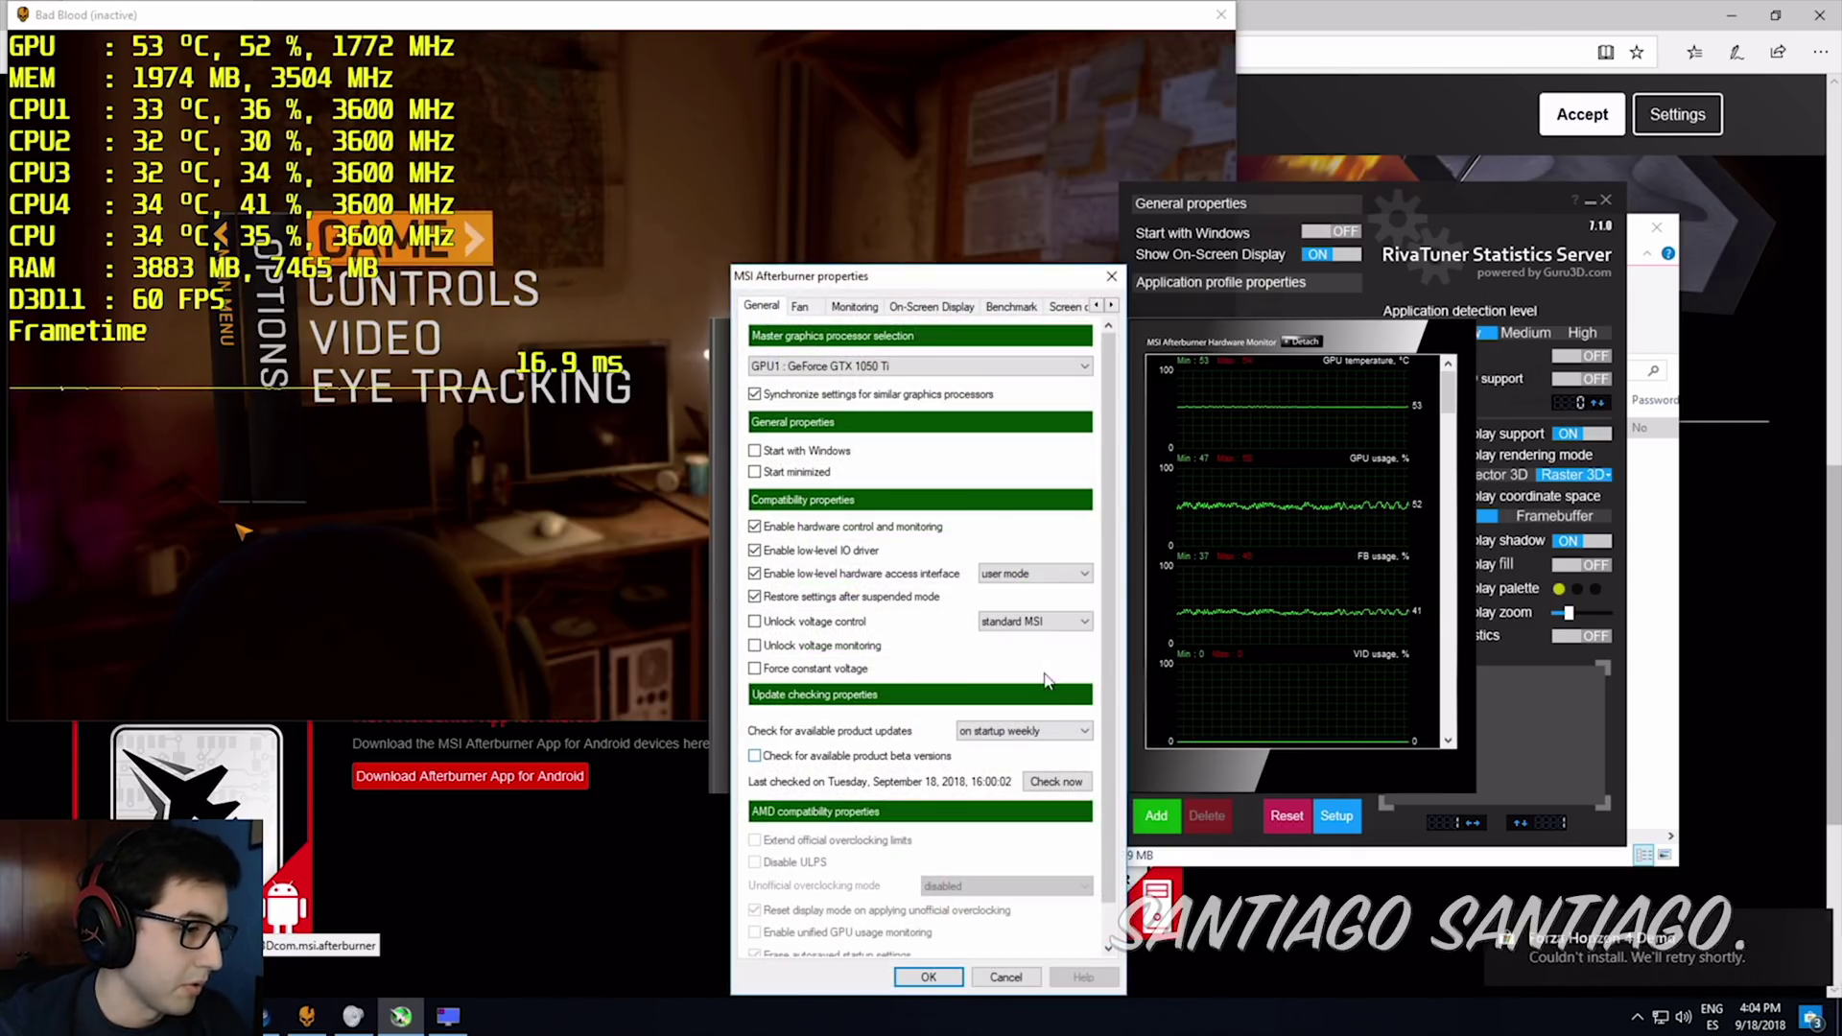
pyautogui.click(818, 308)
pyautogui.click(854, 306)
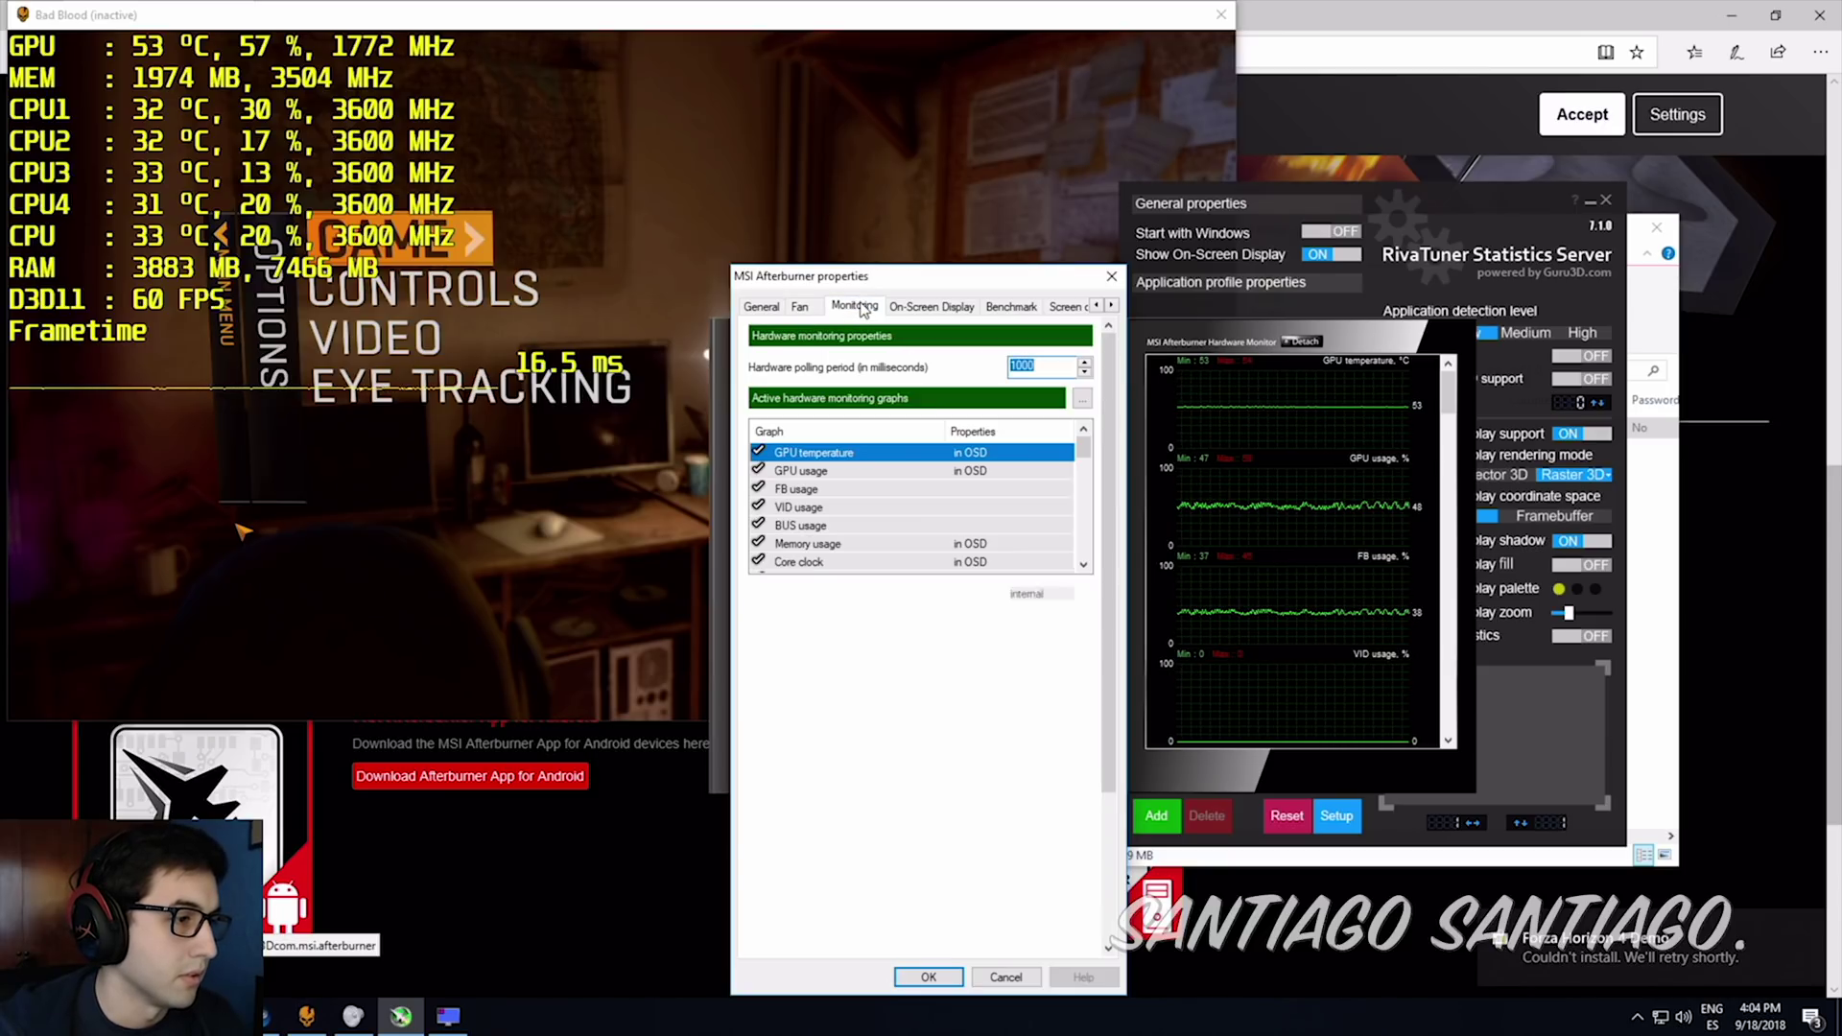
pyautogui.moveTo(1085, 455); pyautogui.dragTo(1087, 566)
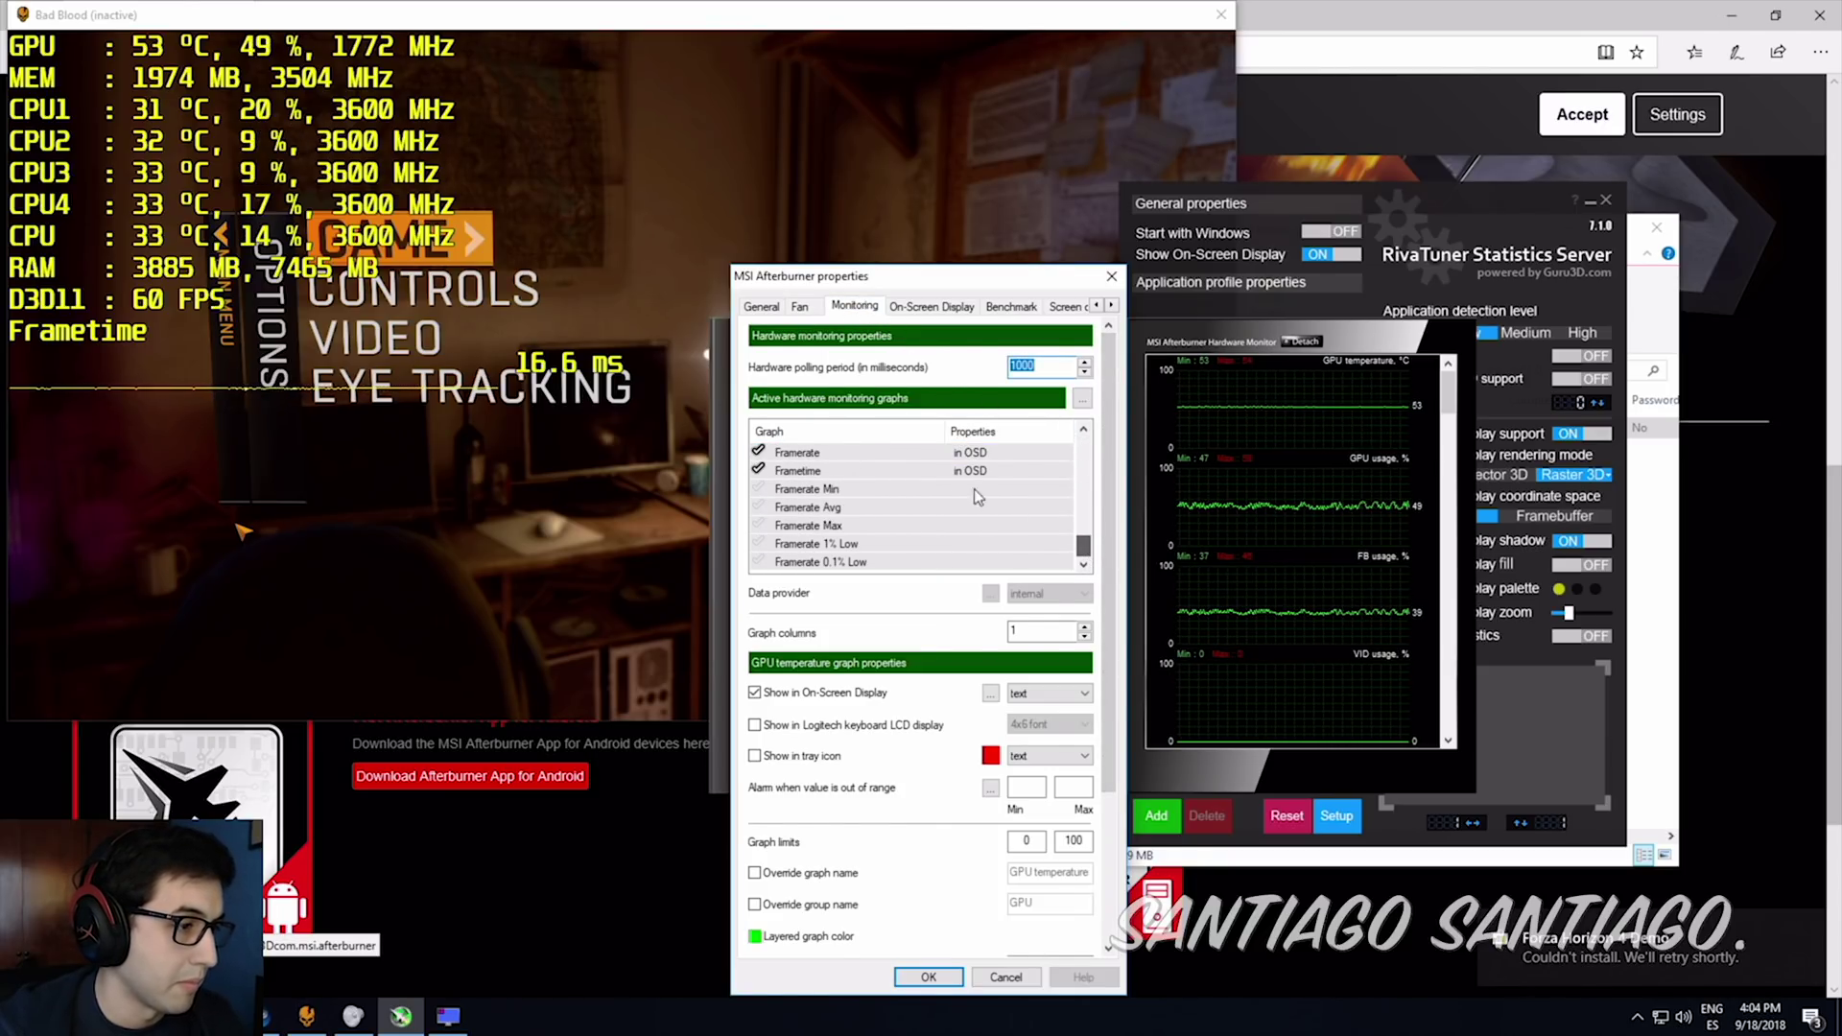
pyautogui.click(1083, 430)
pyautogui.click(1084, 430)
pyautogui.click(1084, 430)
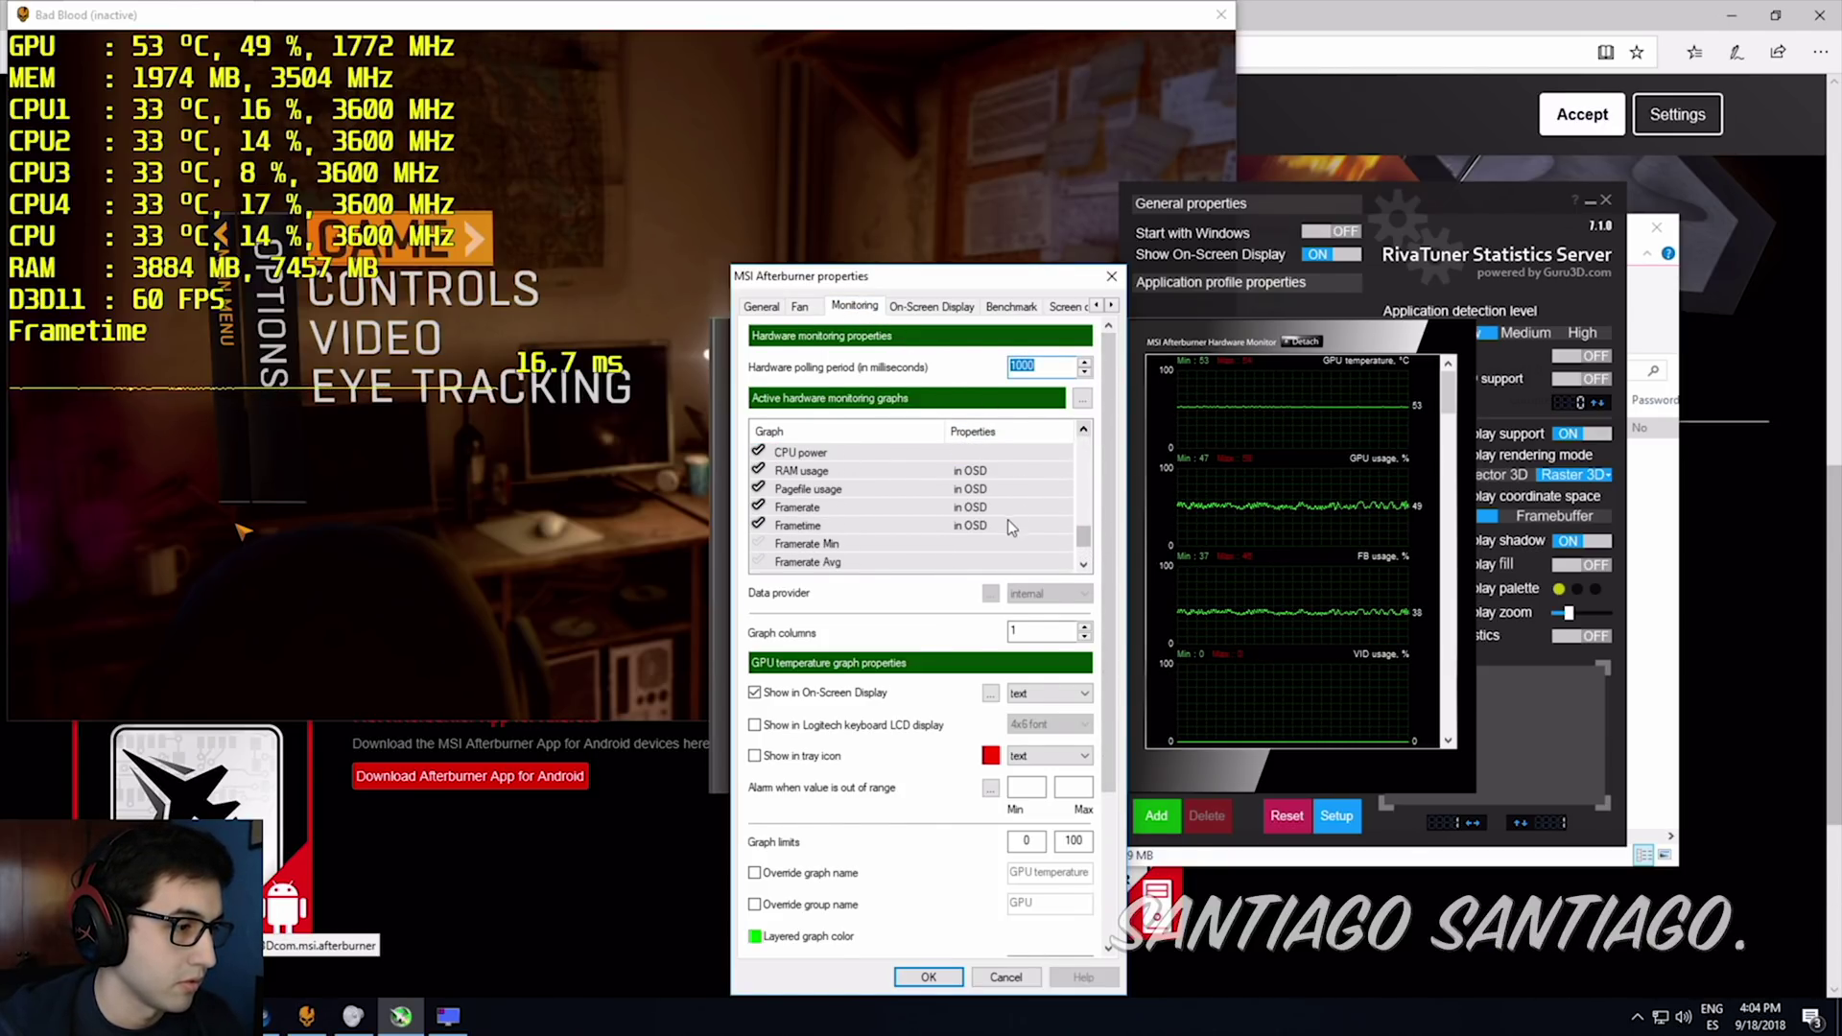
pyautogui.click(991, 530)
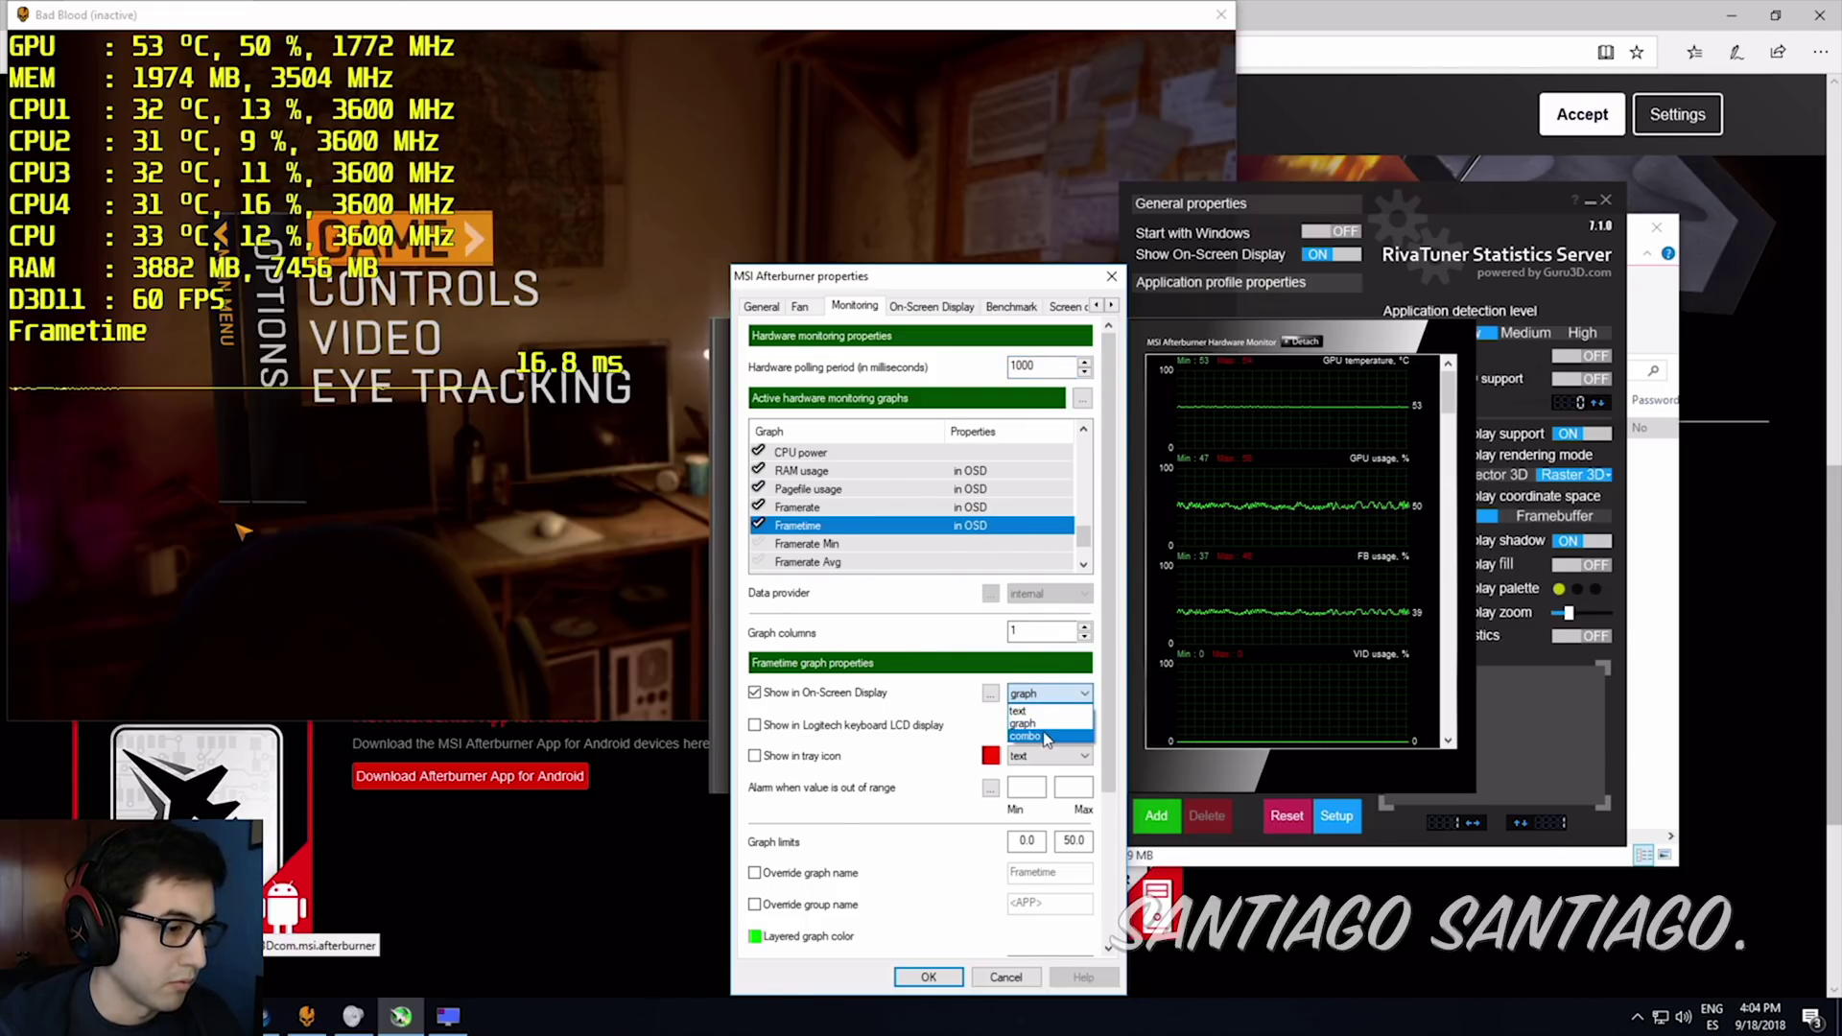
pyautogui.click(1034, 715)
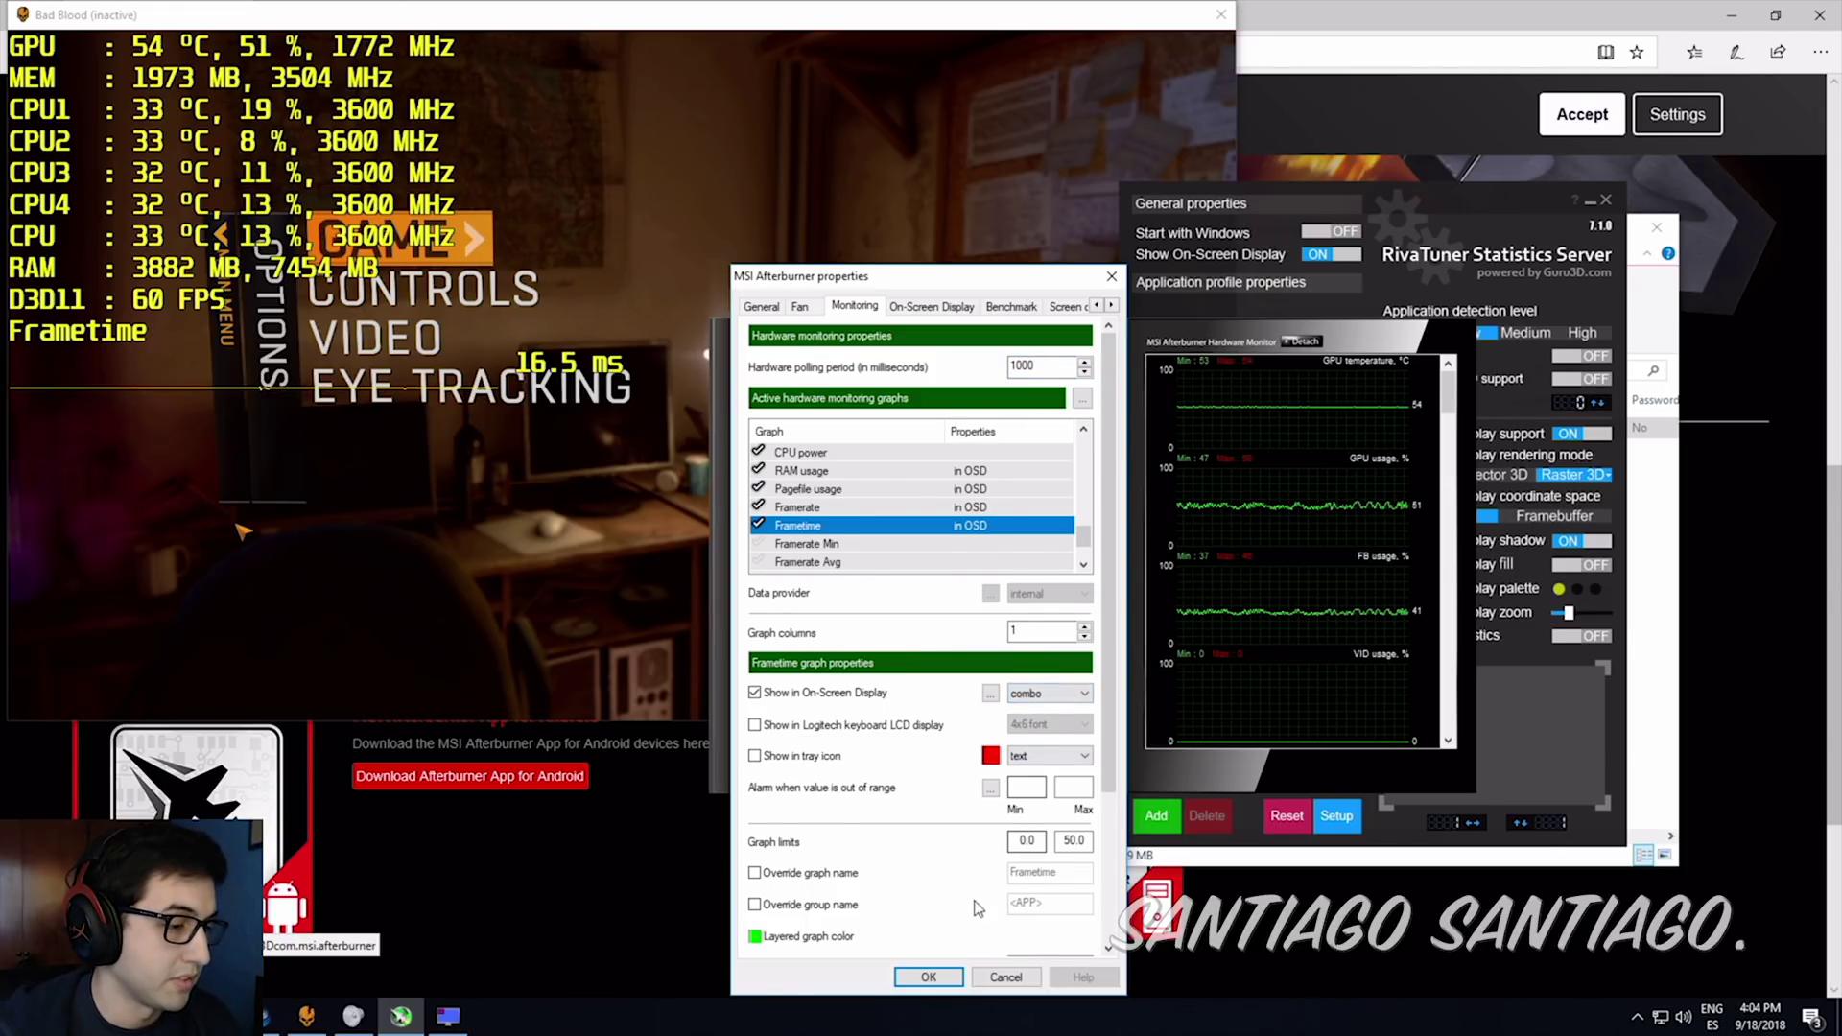
pyautogui.click(928, 979)
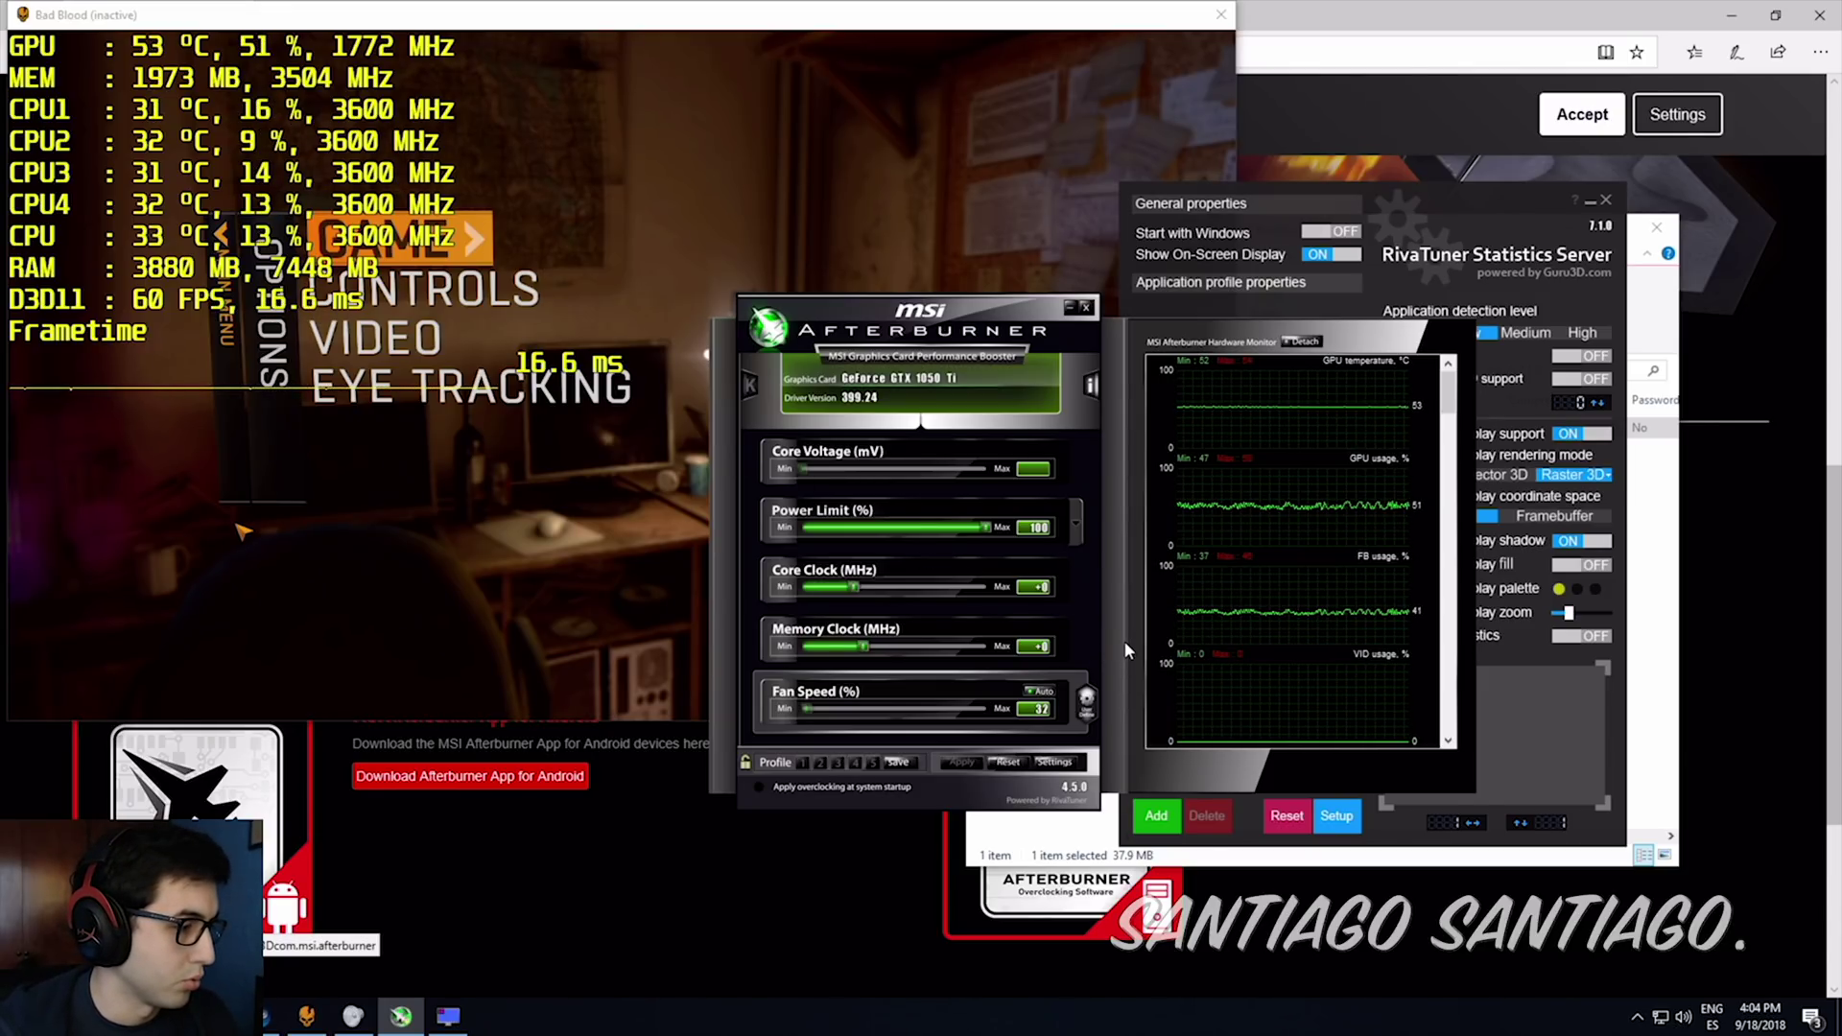
# Change RivaTuner's overlay font from Unispace to Calibri.
pyautogui.click(1535, 636)
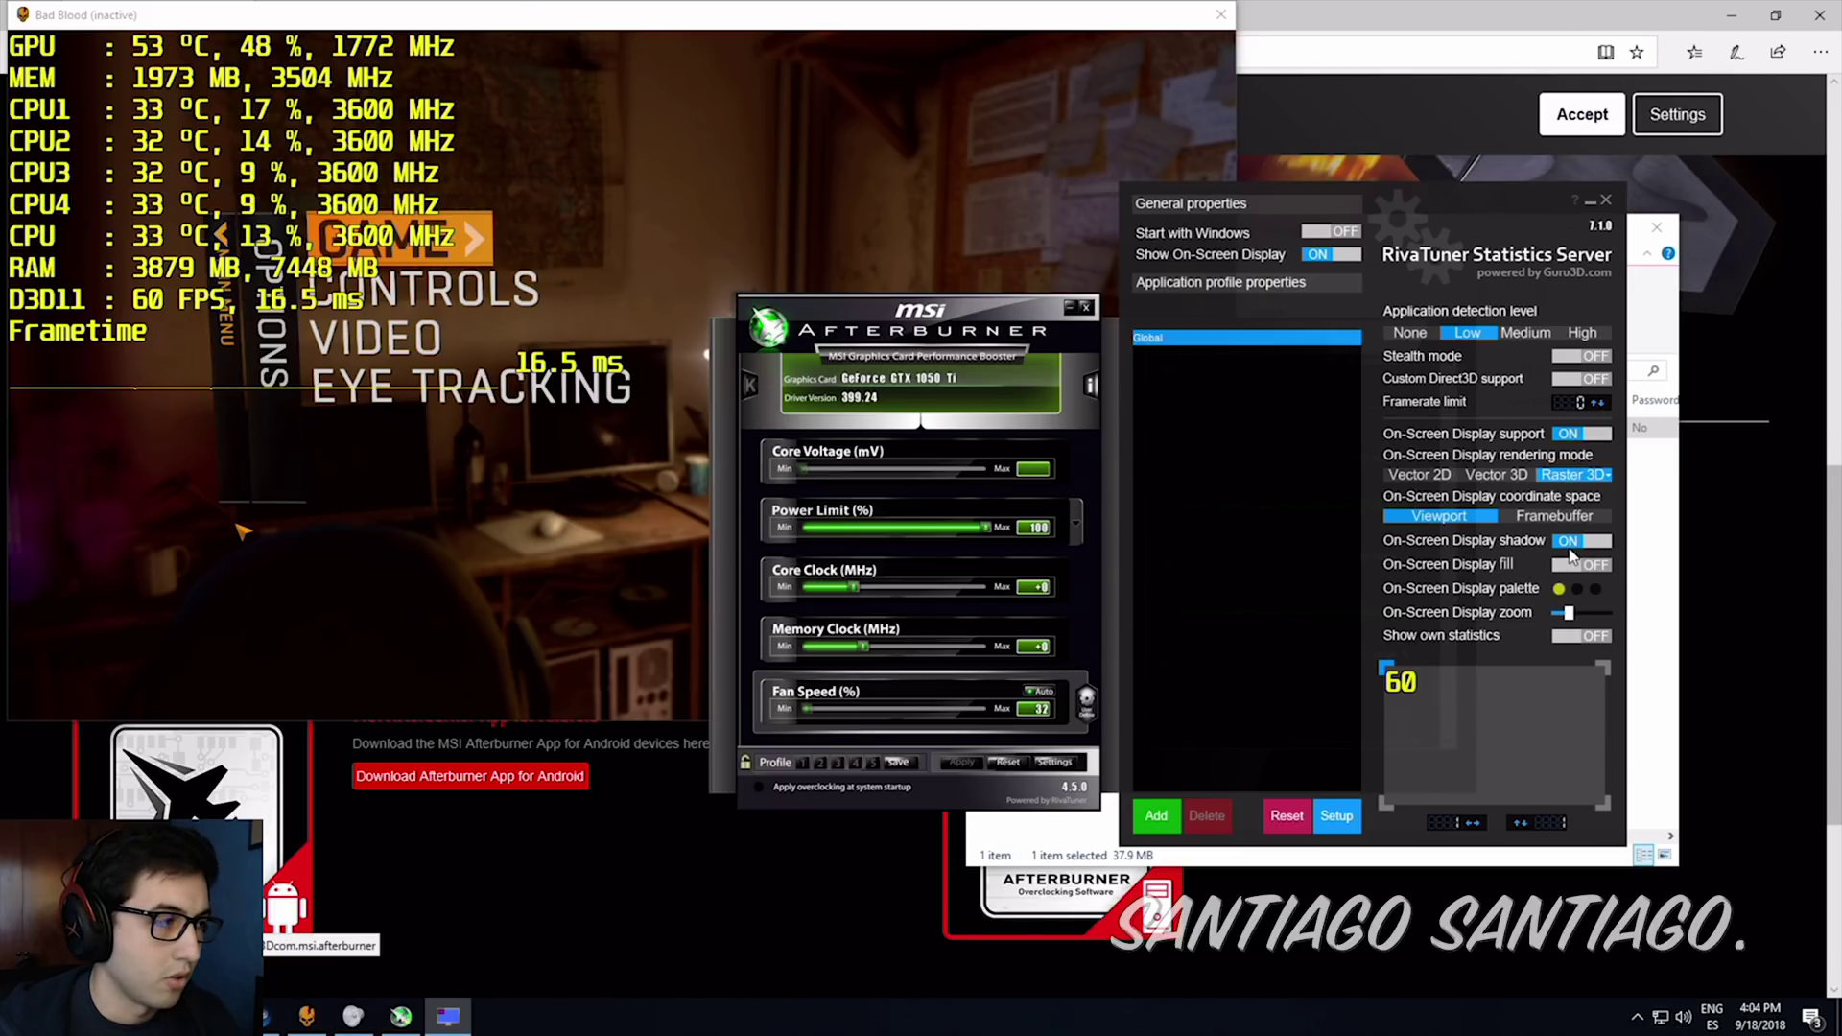
pyautogui.click(1578, 476)
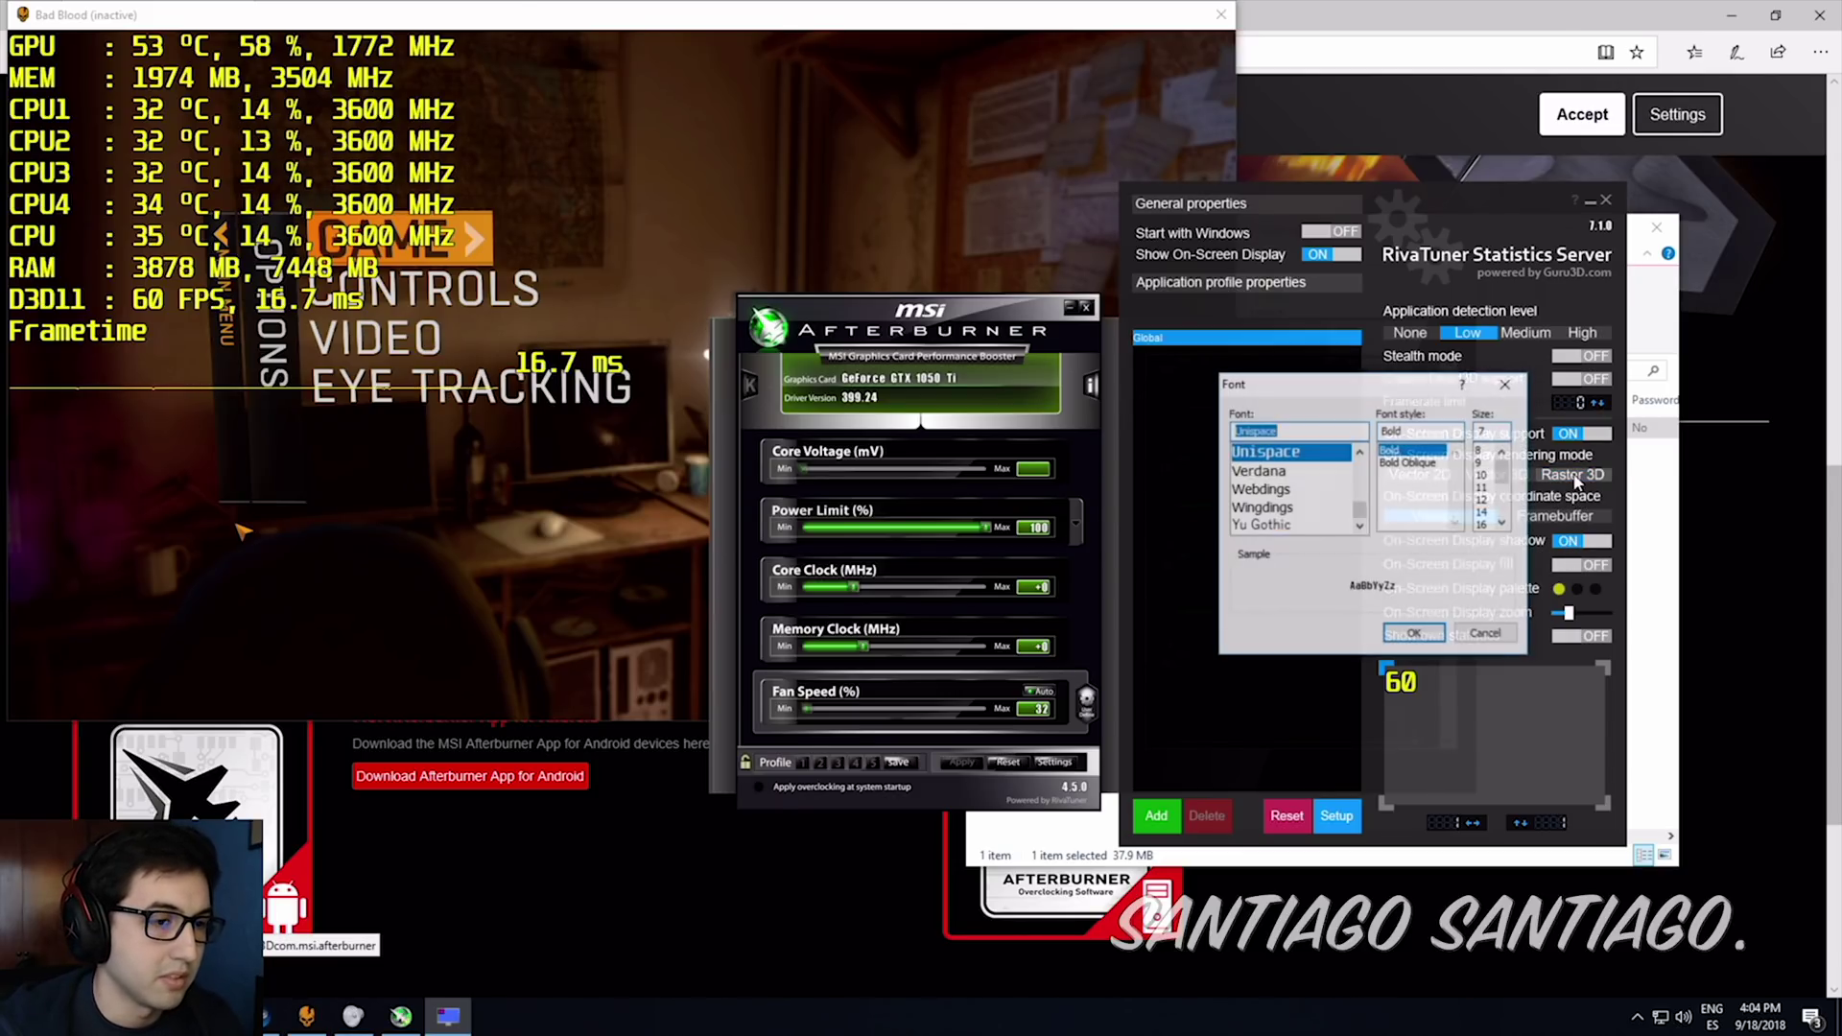
pyautogui.scroll(10, 1279, 460)
pyautogui.click(1281, 452)
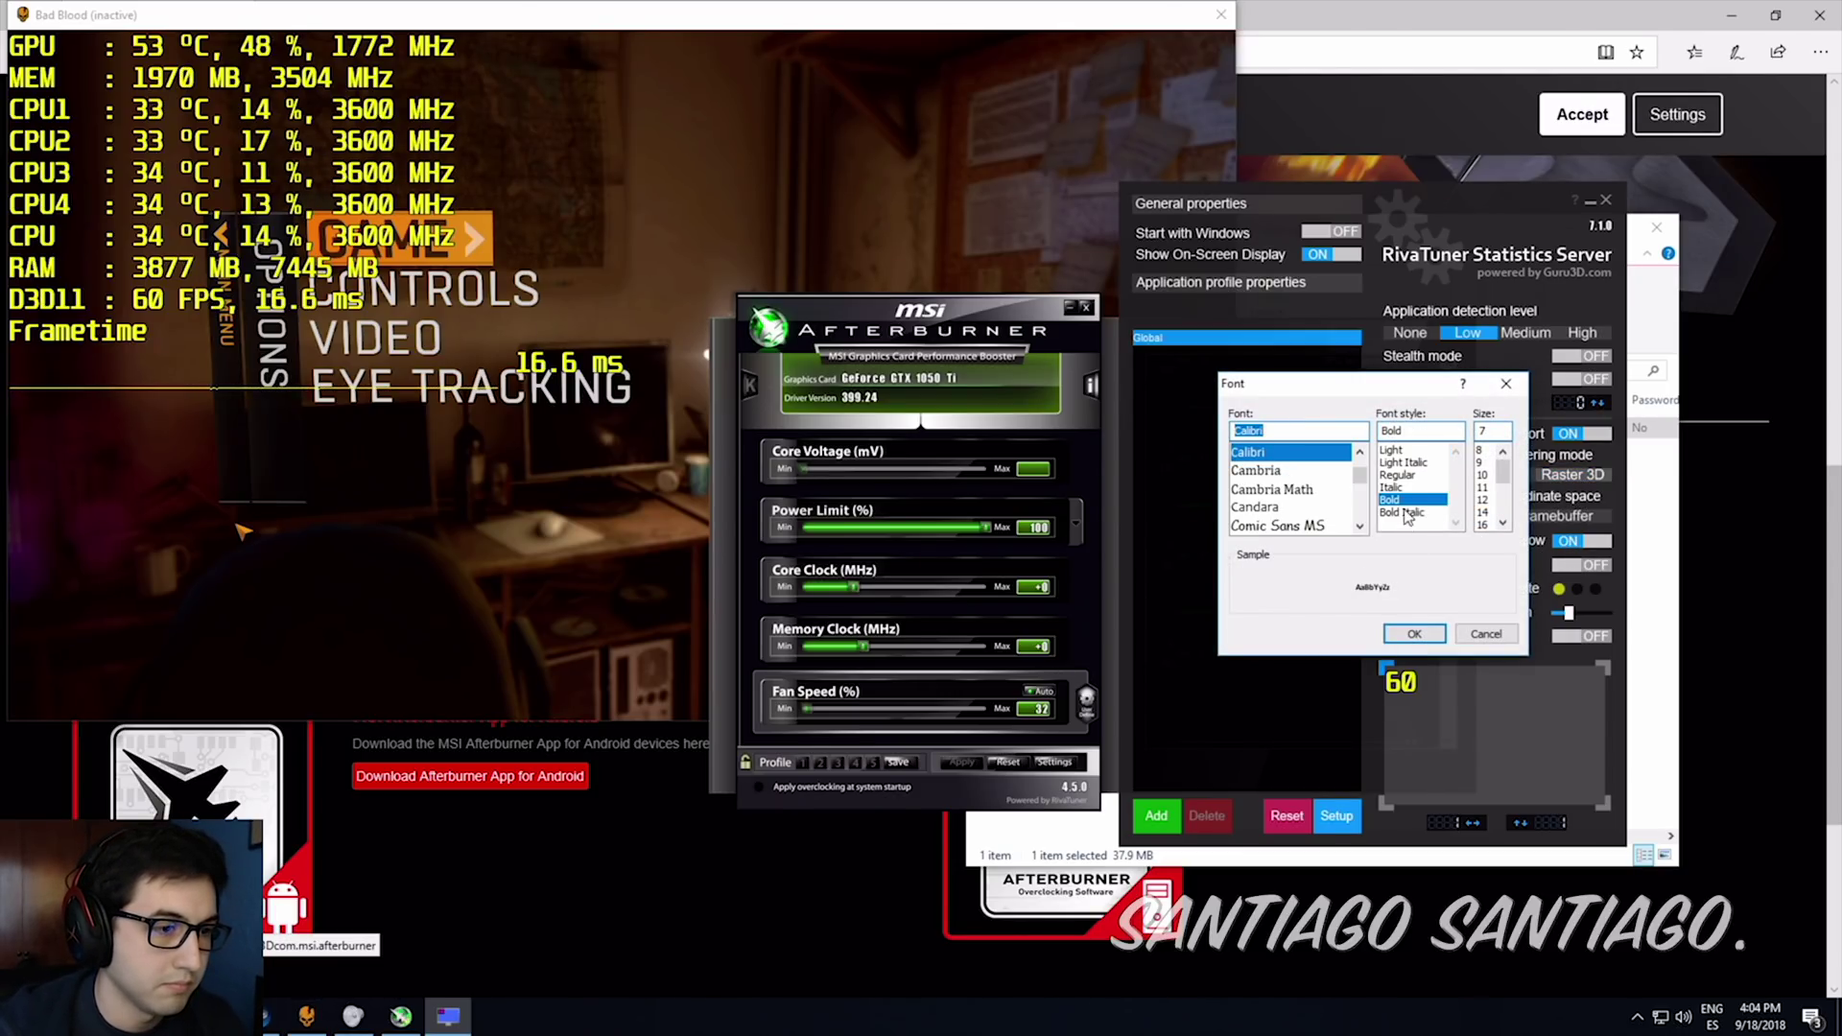
pyautogui.click(1410, 630)
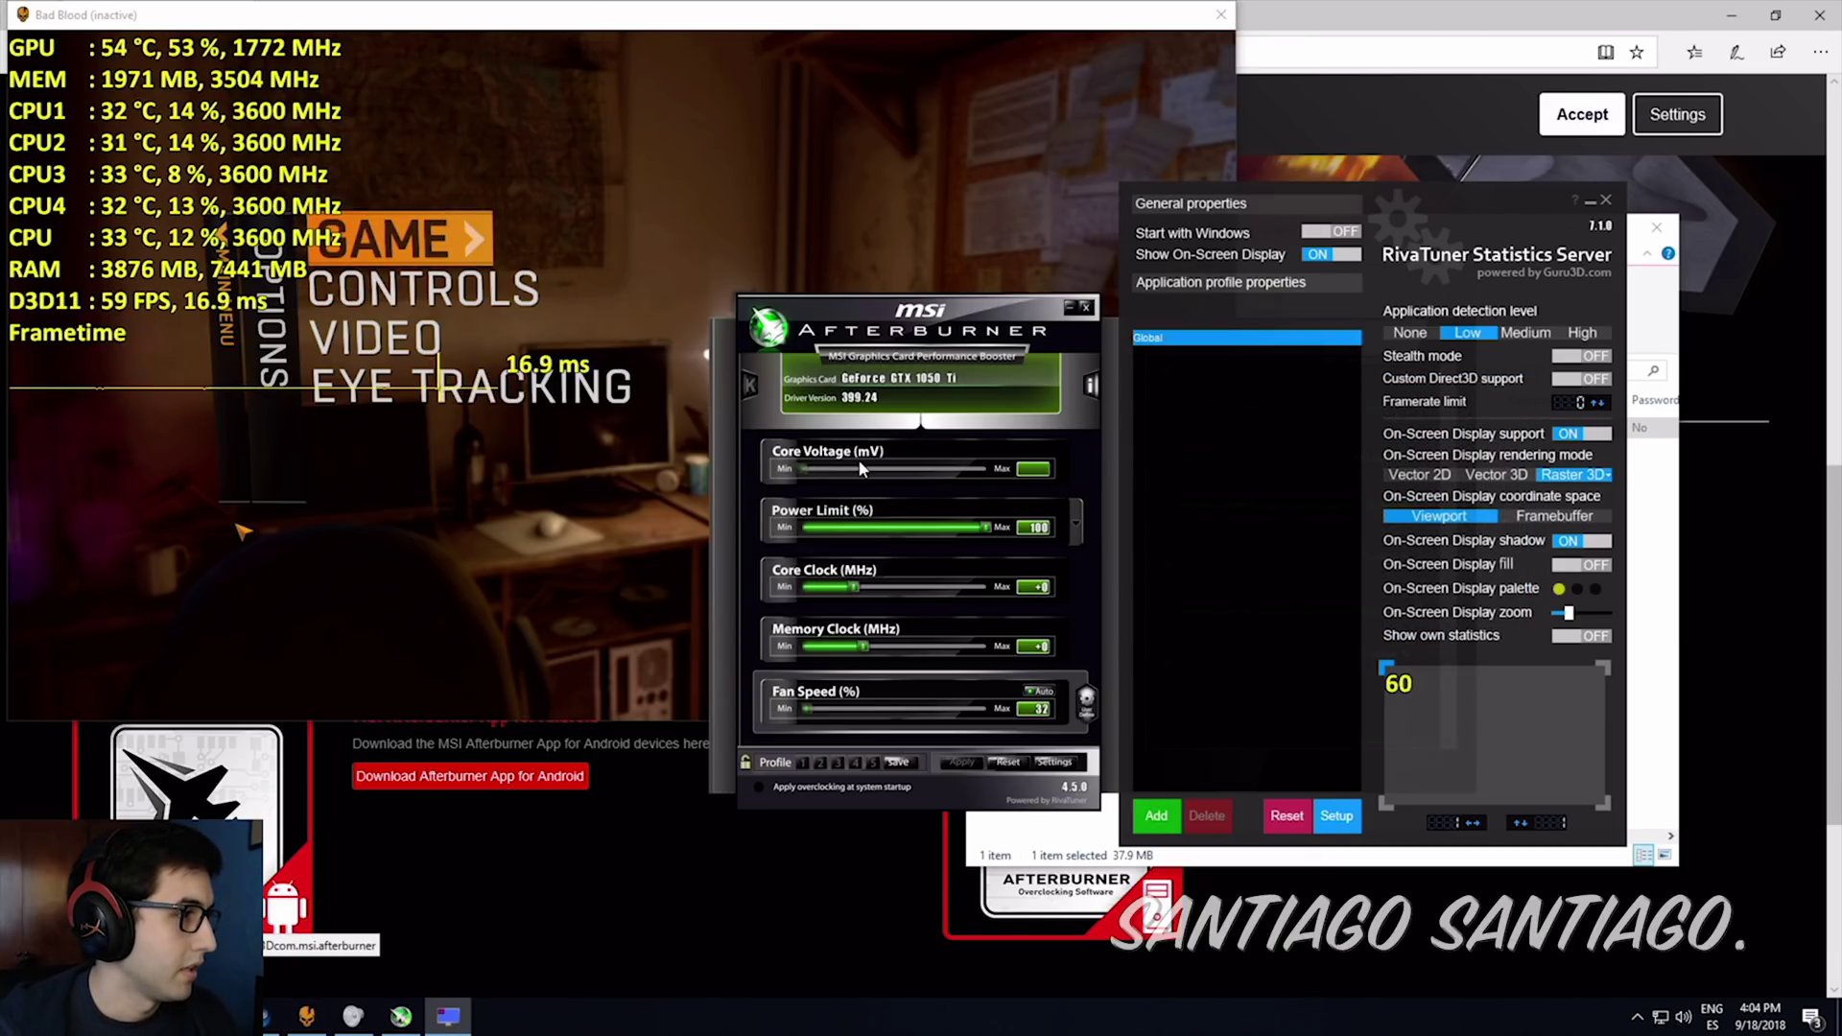
# Open the on-screen display layout settings from Afterburner's Monitoring page.
pyautogui.click(1053, 762)
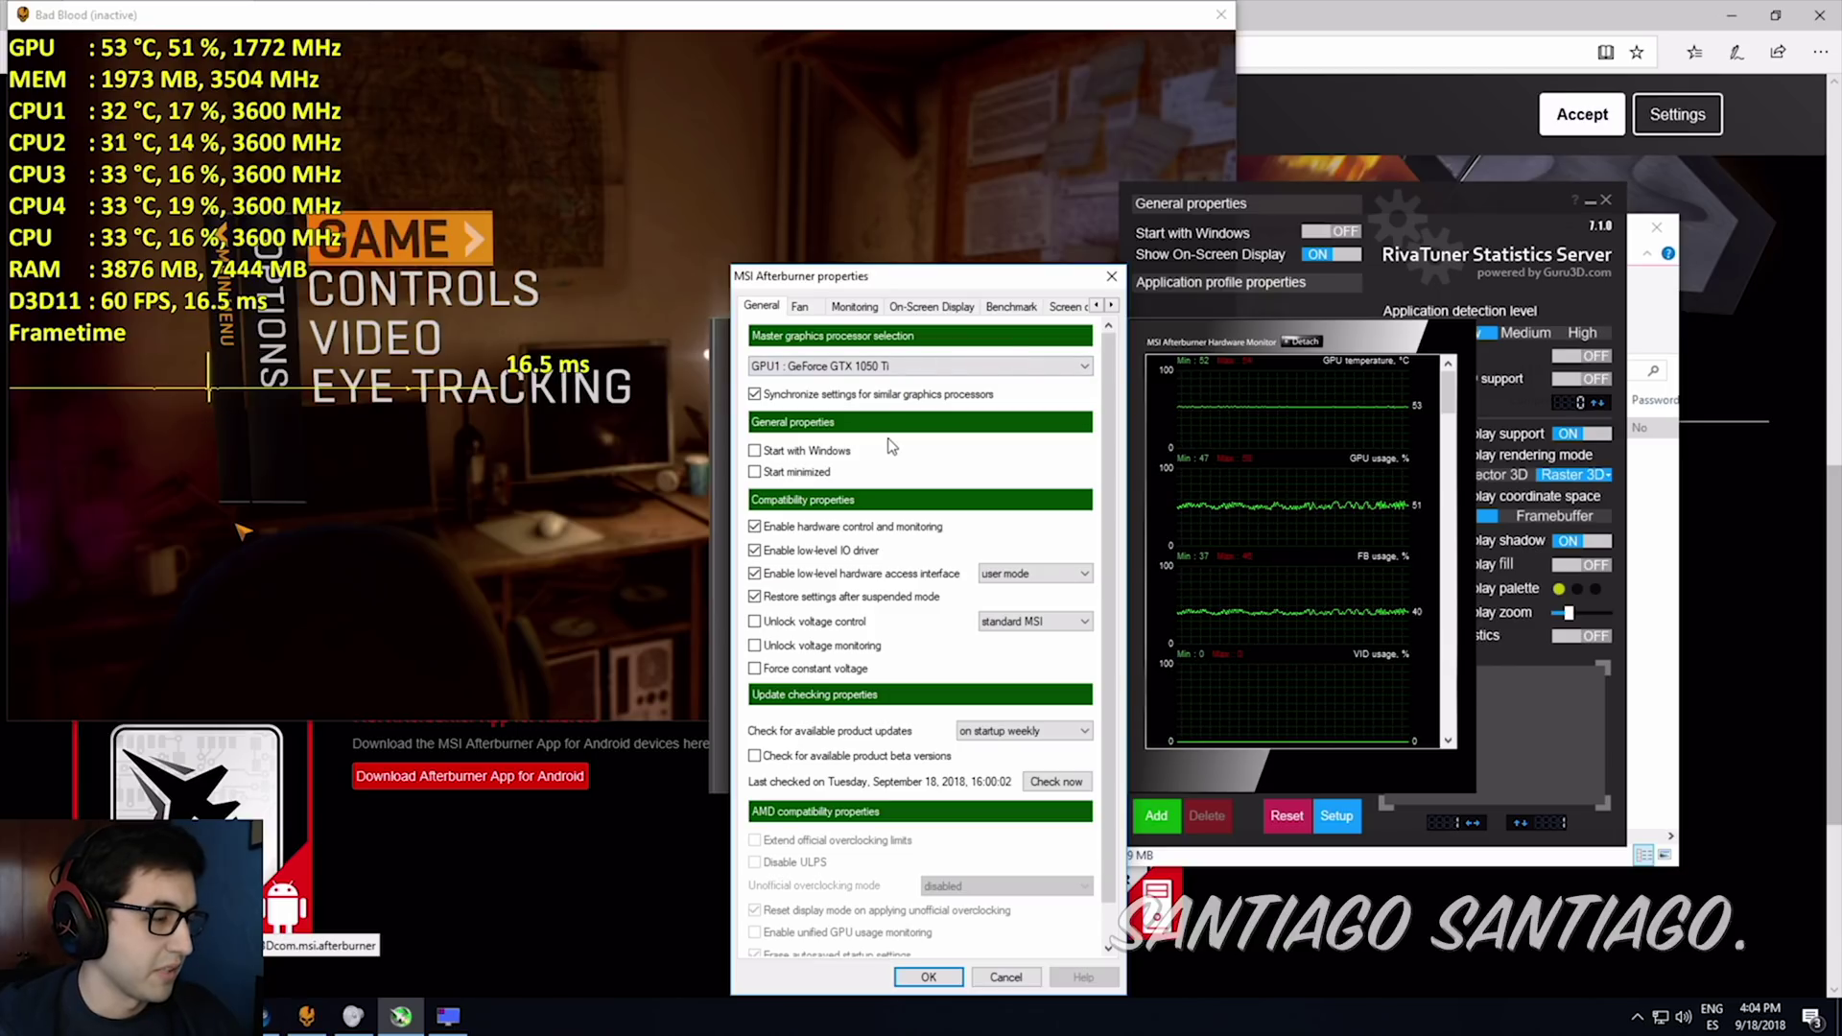
pyautogui.click(802, 308)
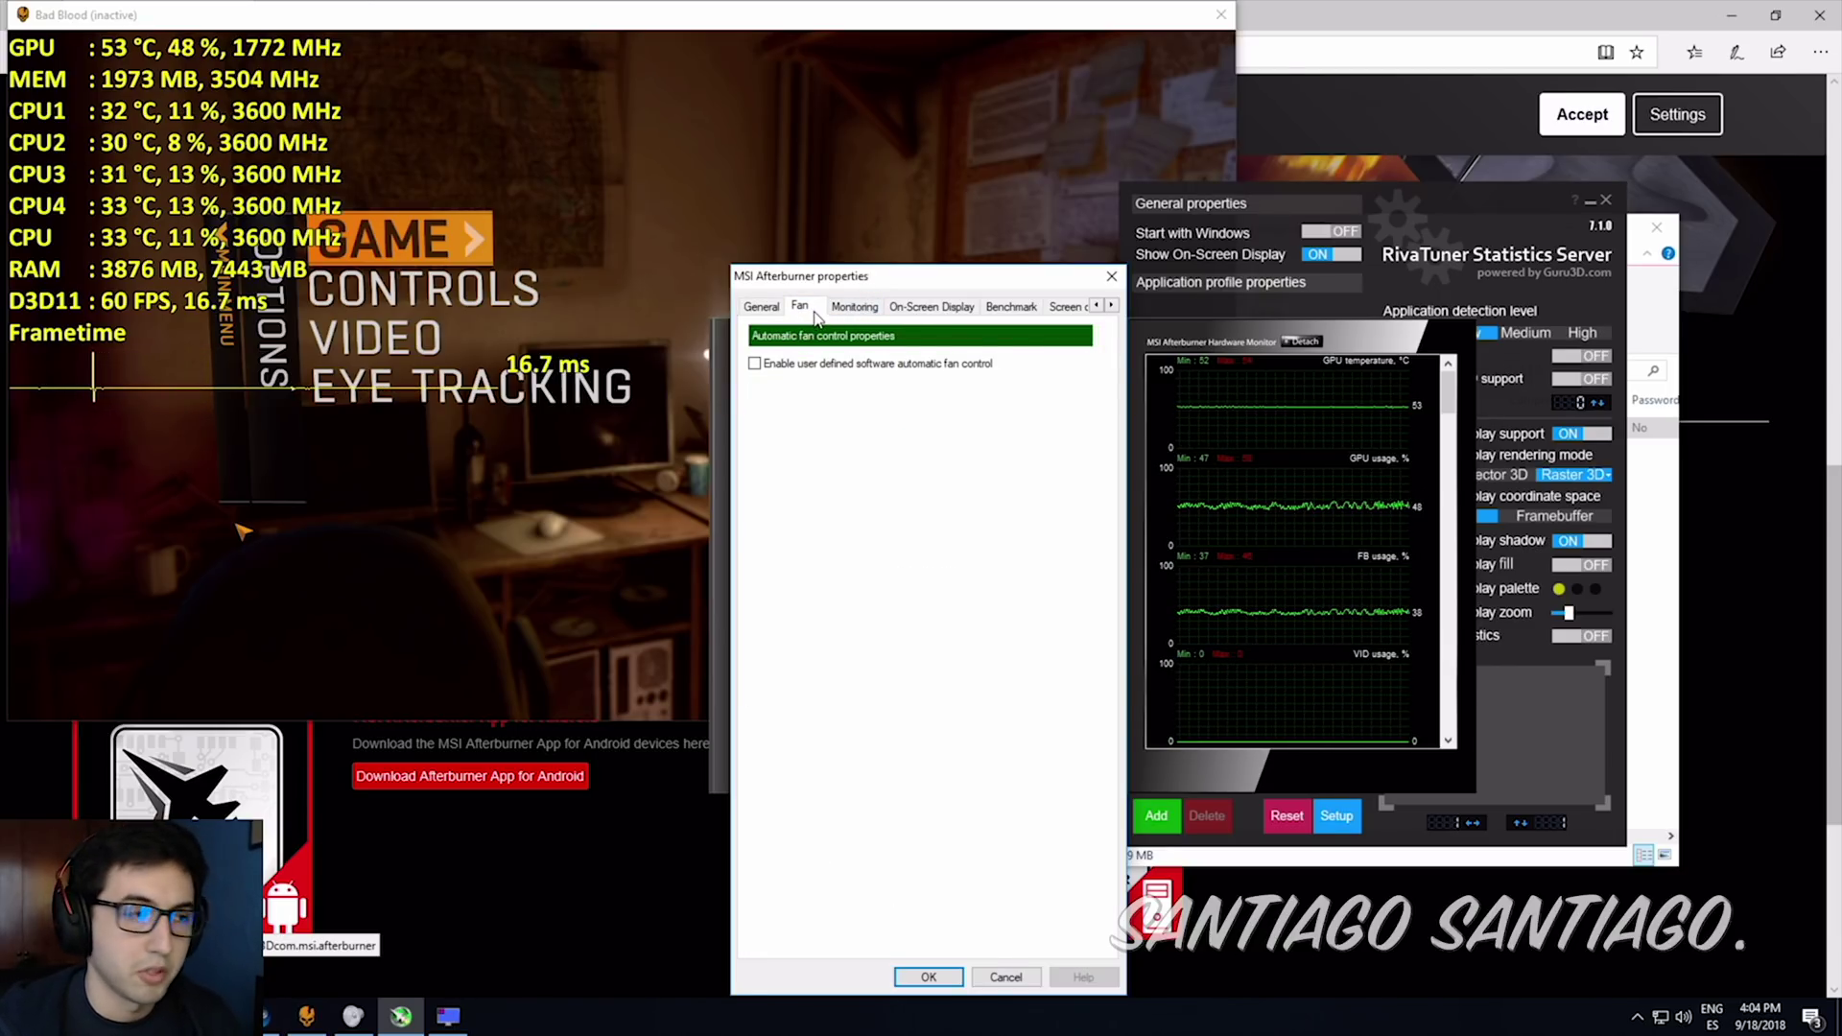
pyautogui.click(854, 306)
pyautogui.moveTo(1084, 444); pyautogui.dragTo(1086, 493)
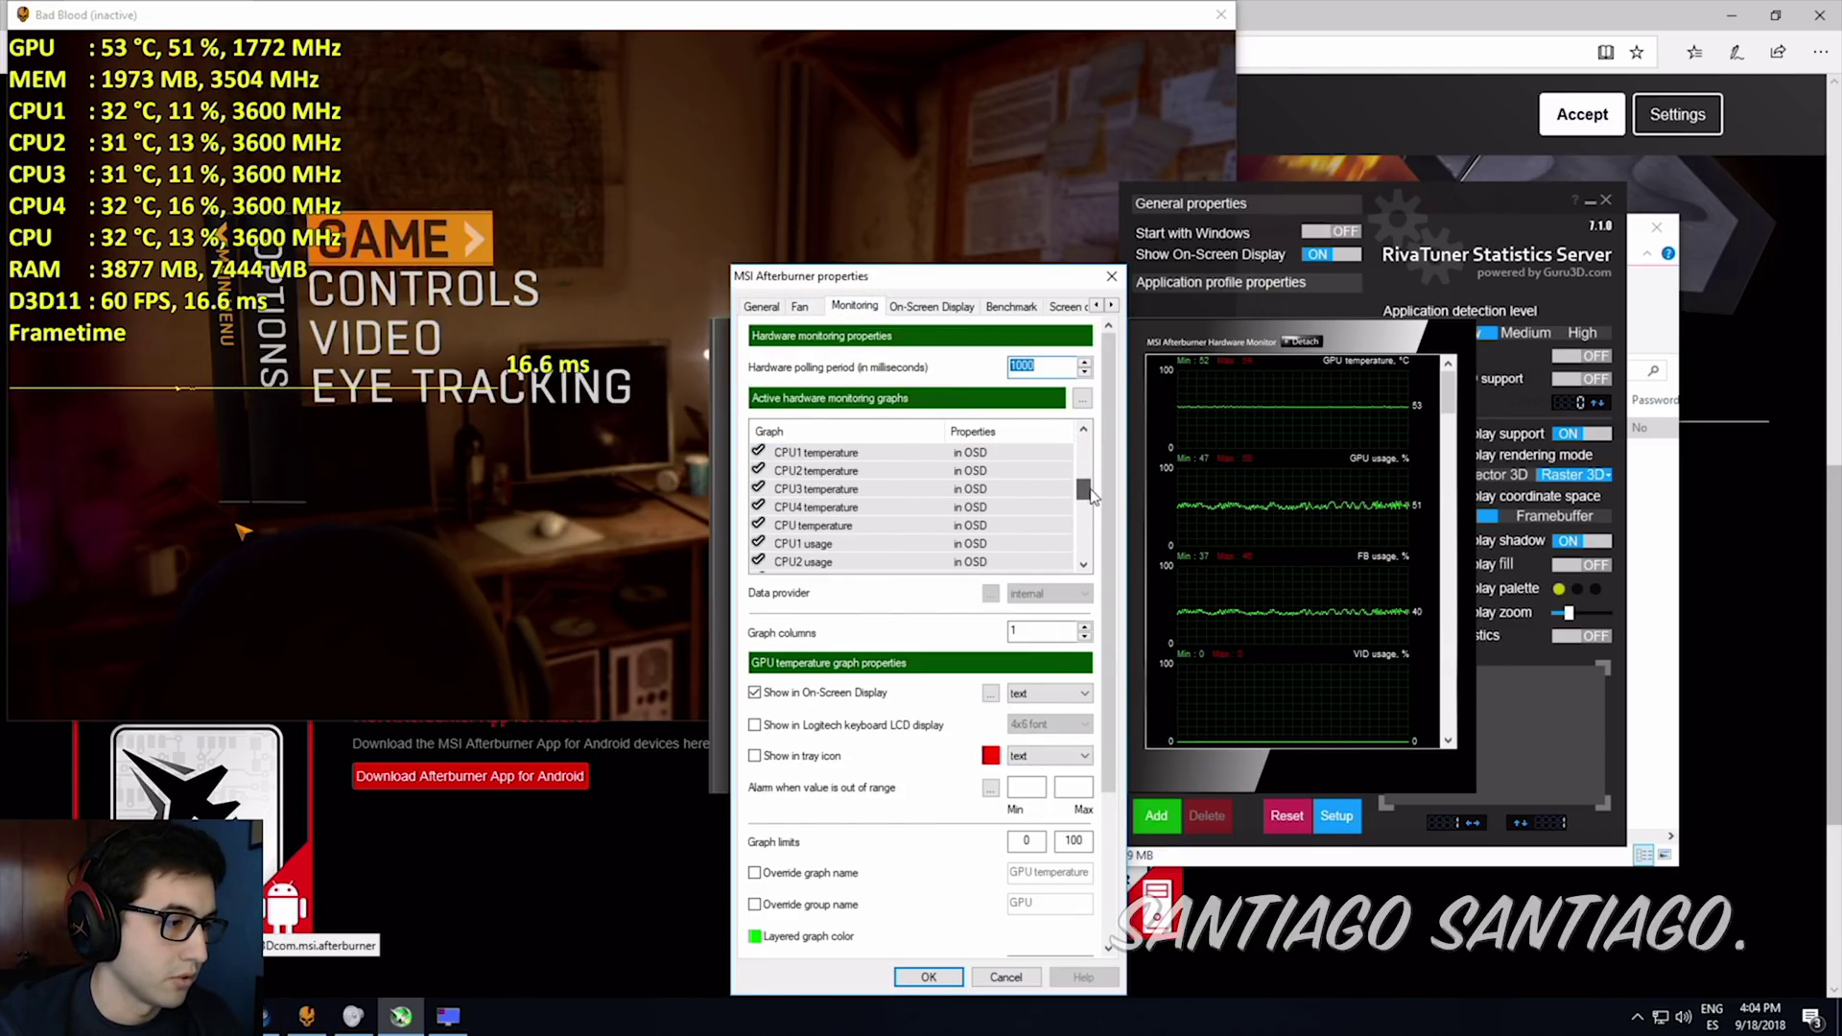
pyautogui.click(990, 693)
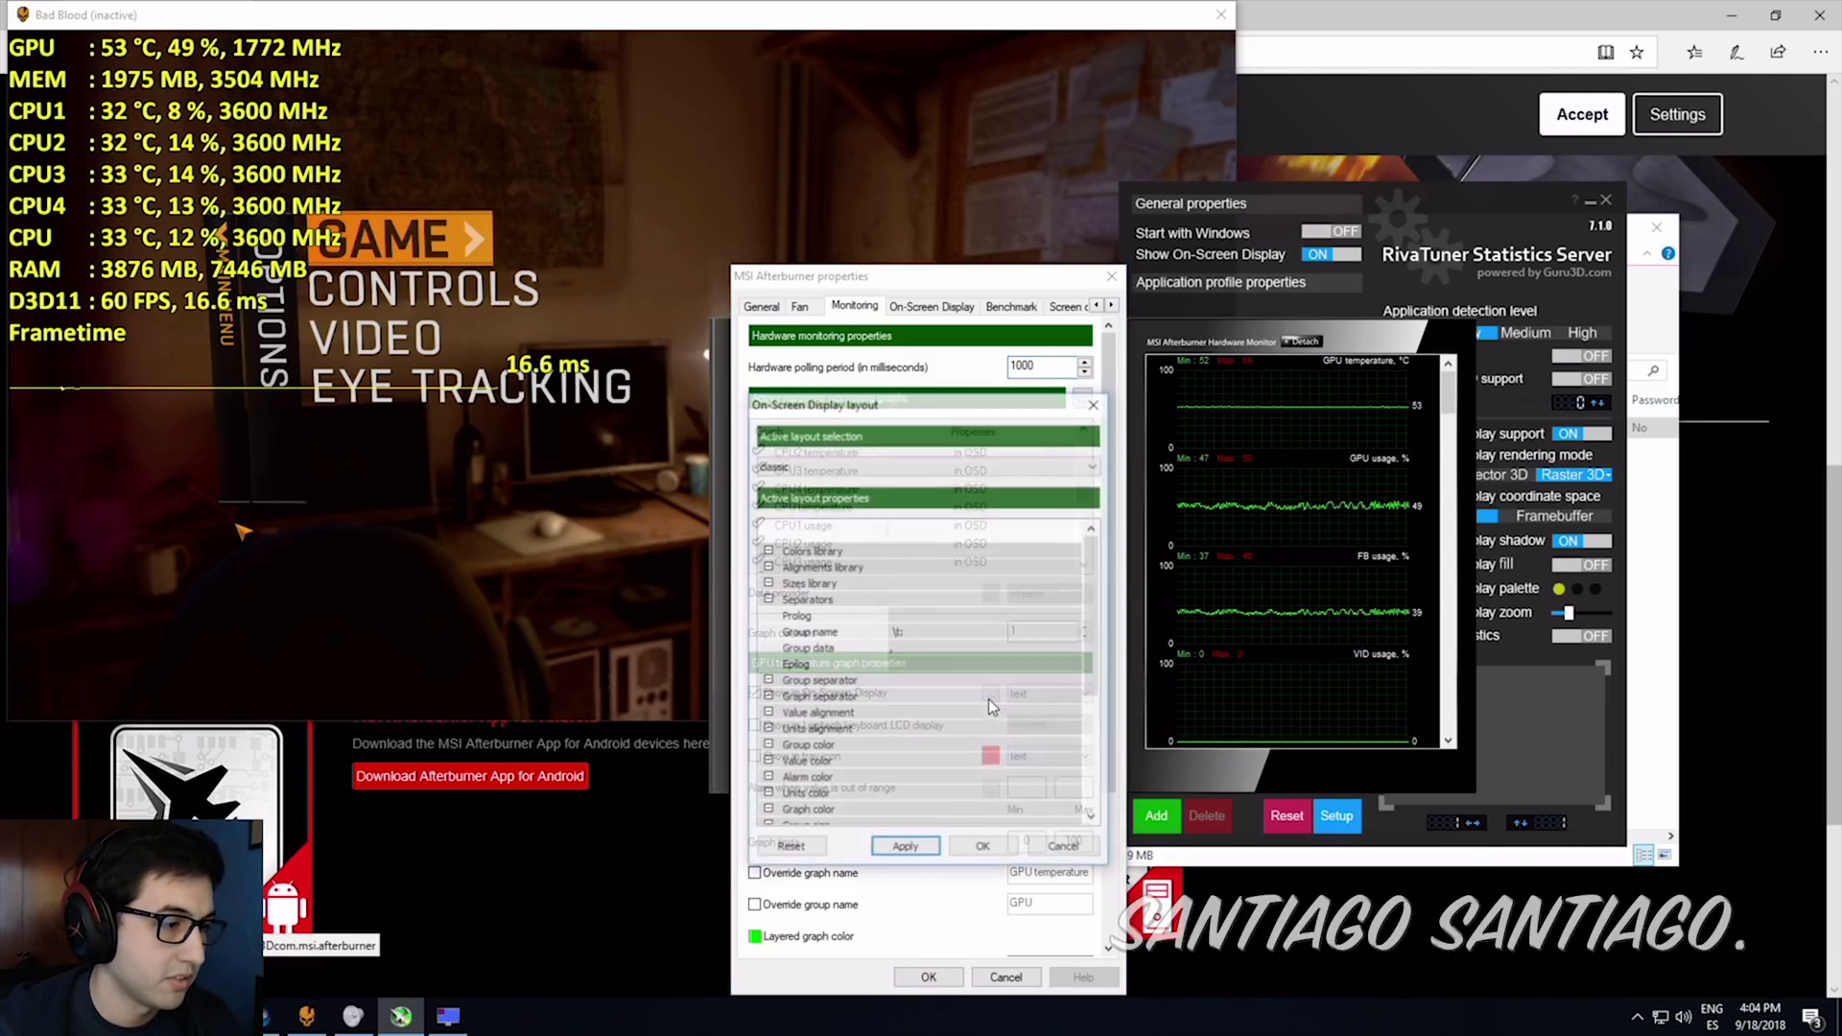
pyautogui.moveTo(1094, 588); pyautogui.dragTo(1094, 714)
pyautogui.press('super+plus')
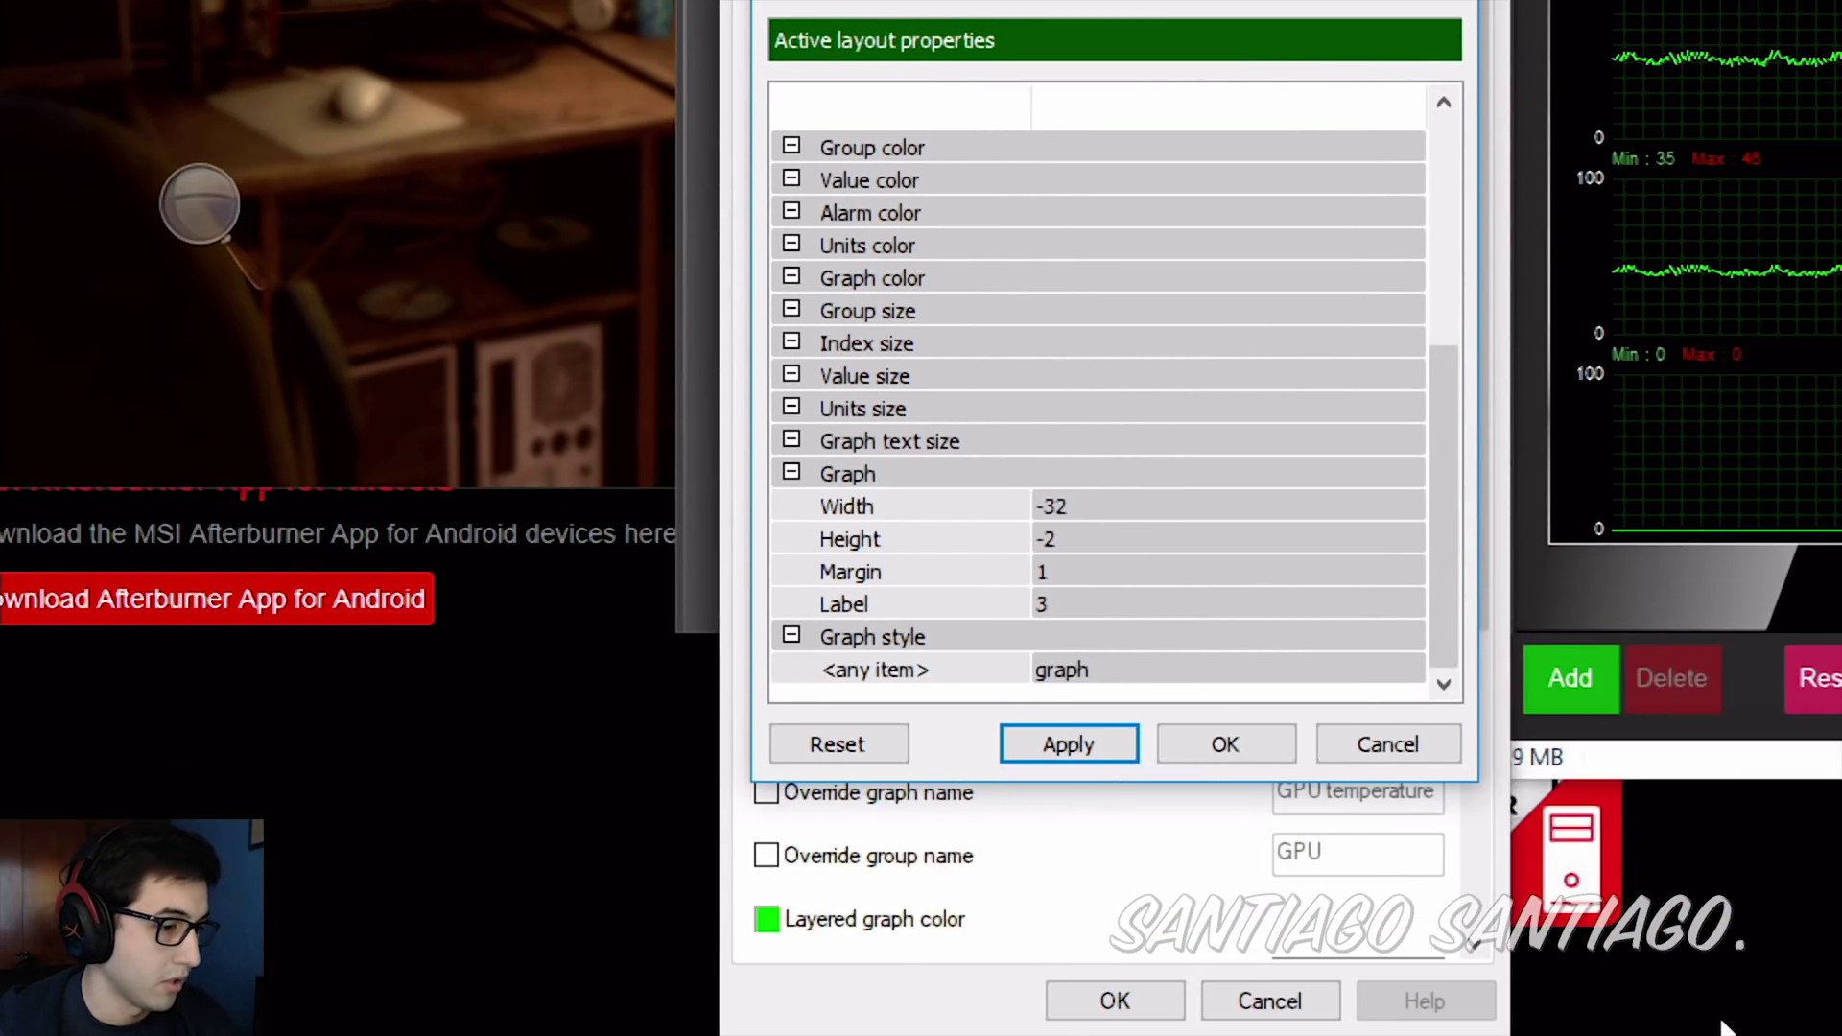
pyautogui.click(199, 205)
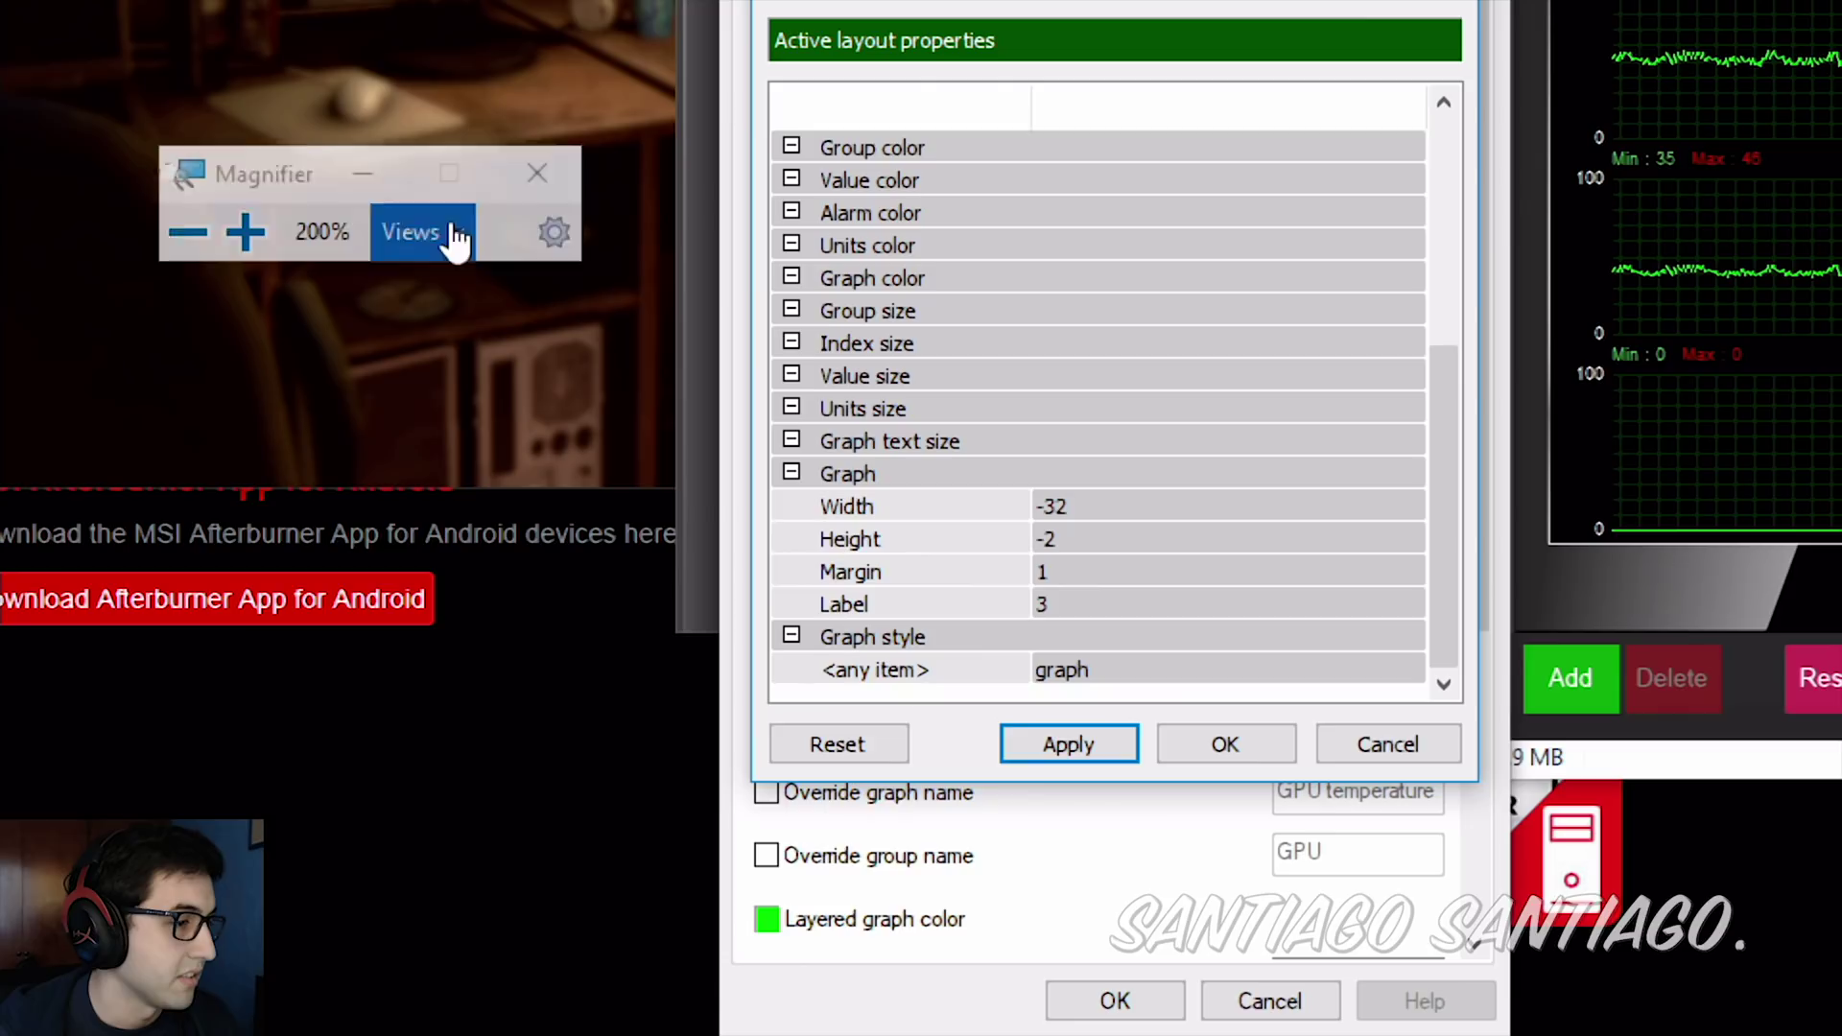
pyautogui.click(537, 173)
# Set the classic layout's graph Width from -32 to -15 and apply it.
pyautogui.click(925, 733)
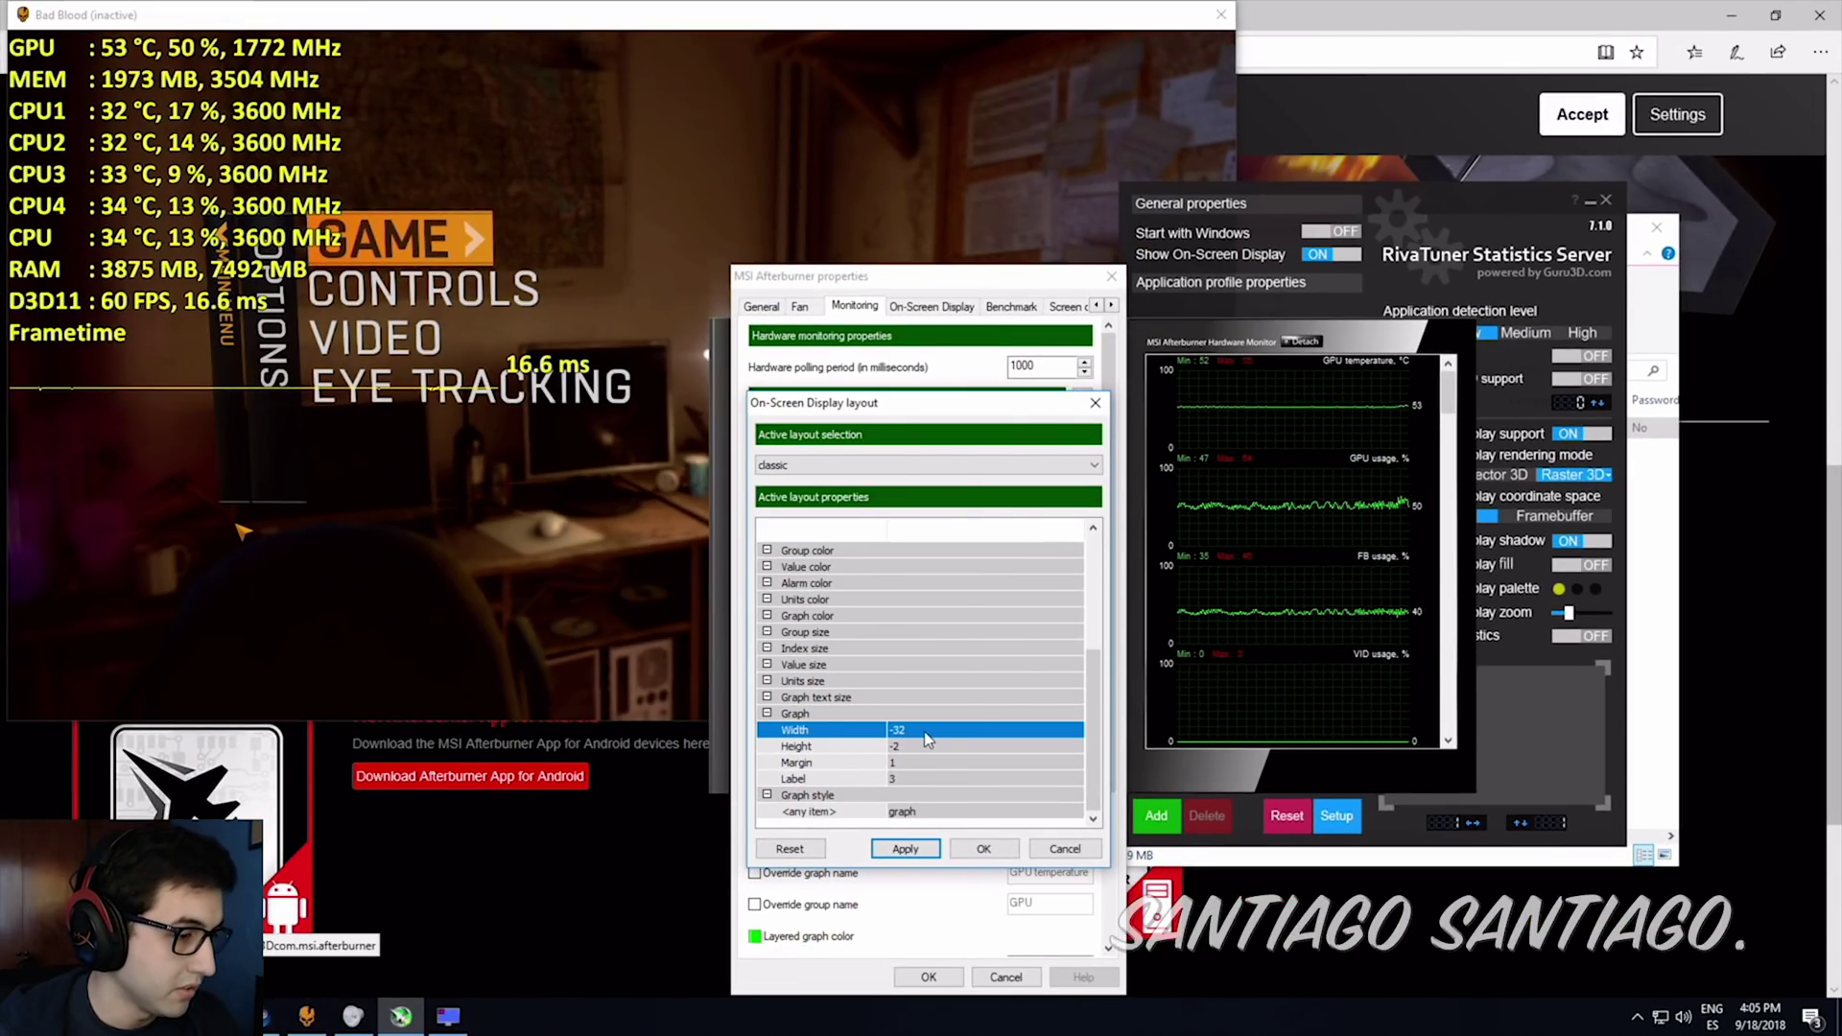
pyautogui.click(911, 730)
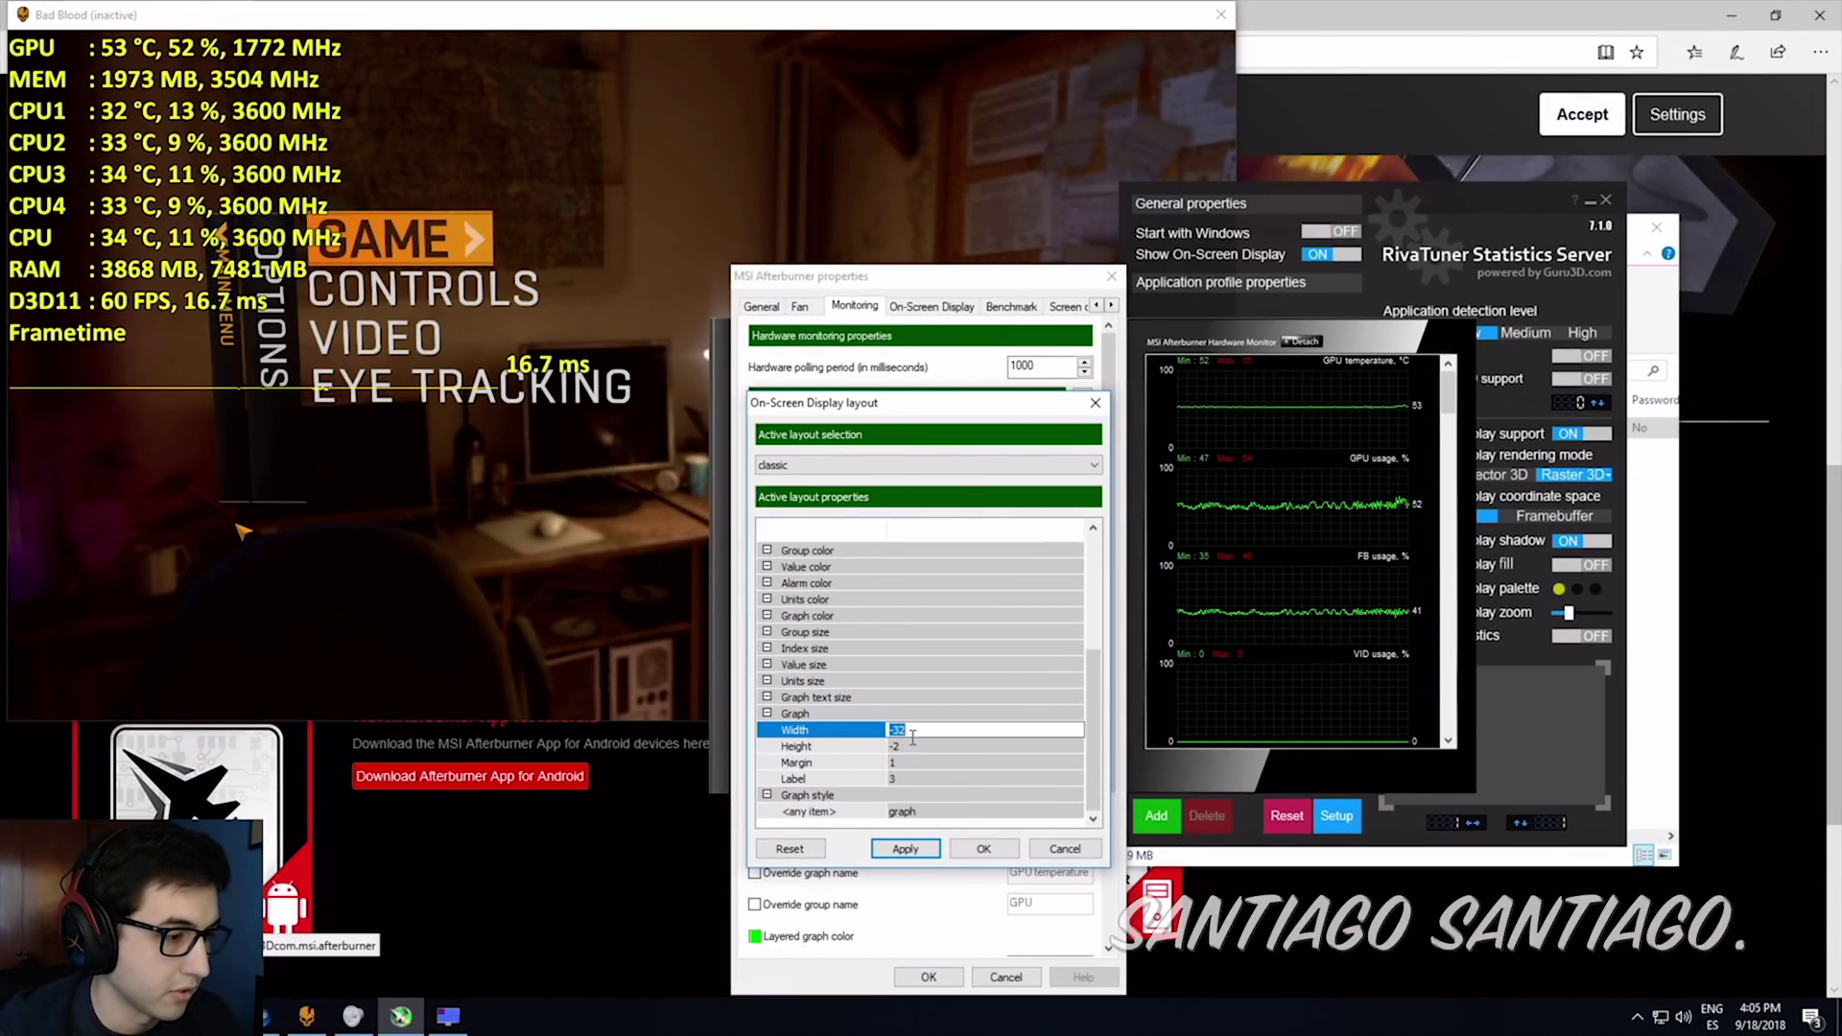
pyautogui.write('-15')
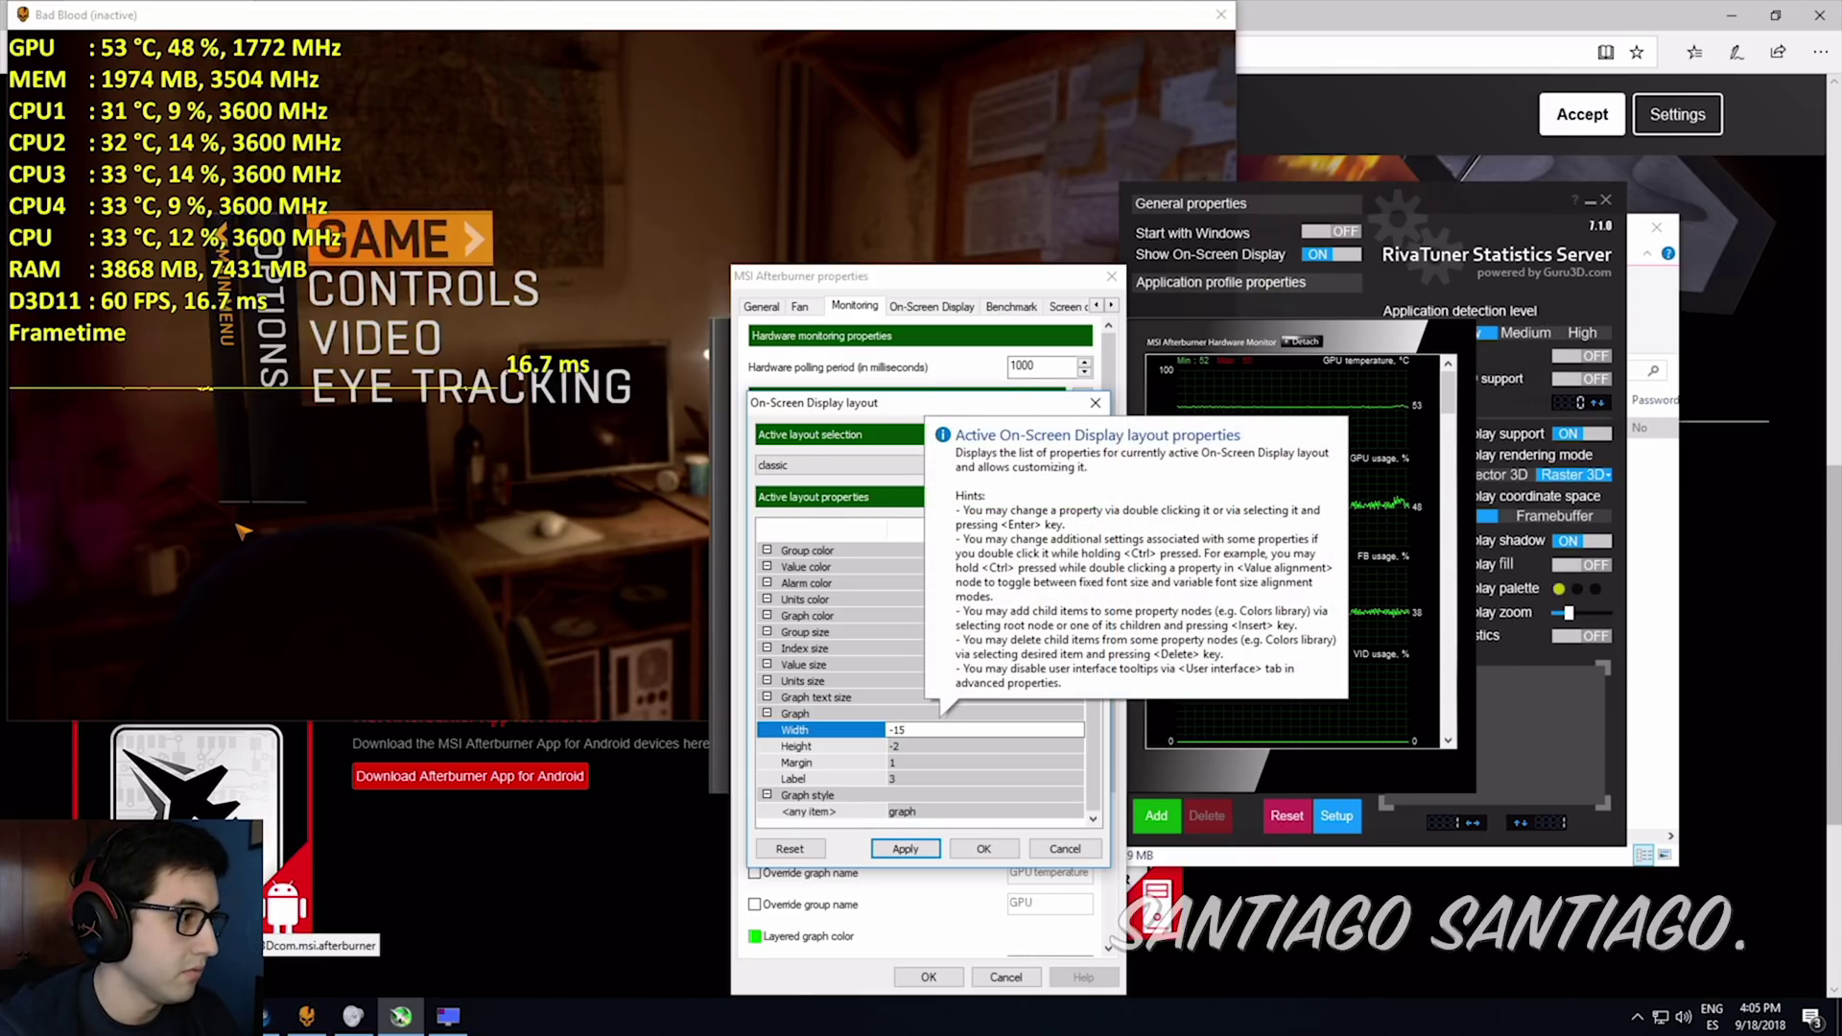
pyautogui.press('Return')
pyautogui.click(905, 849)
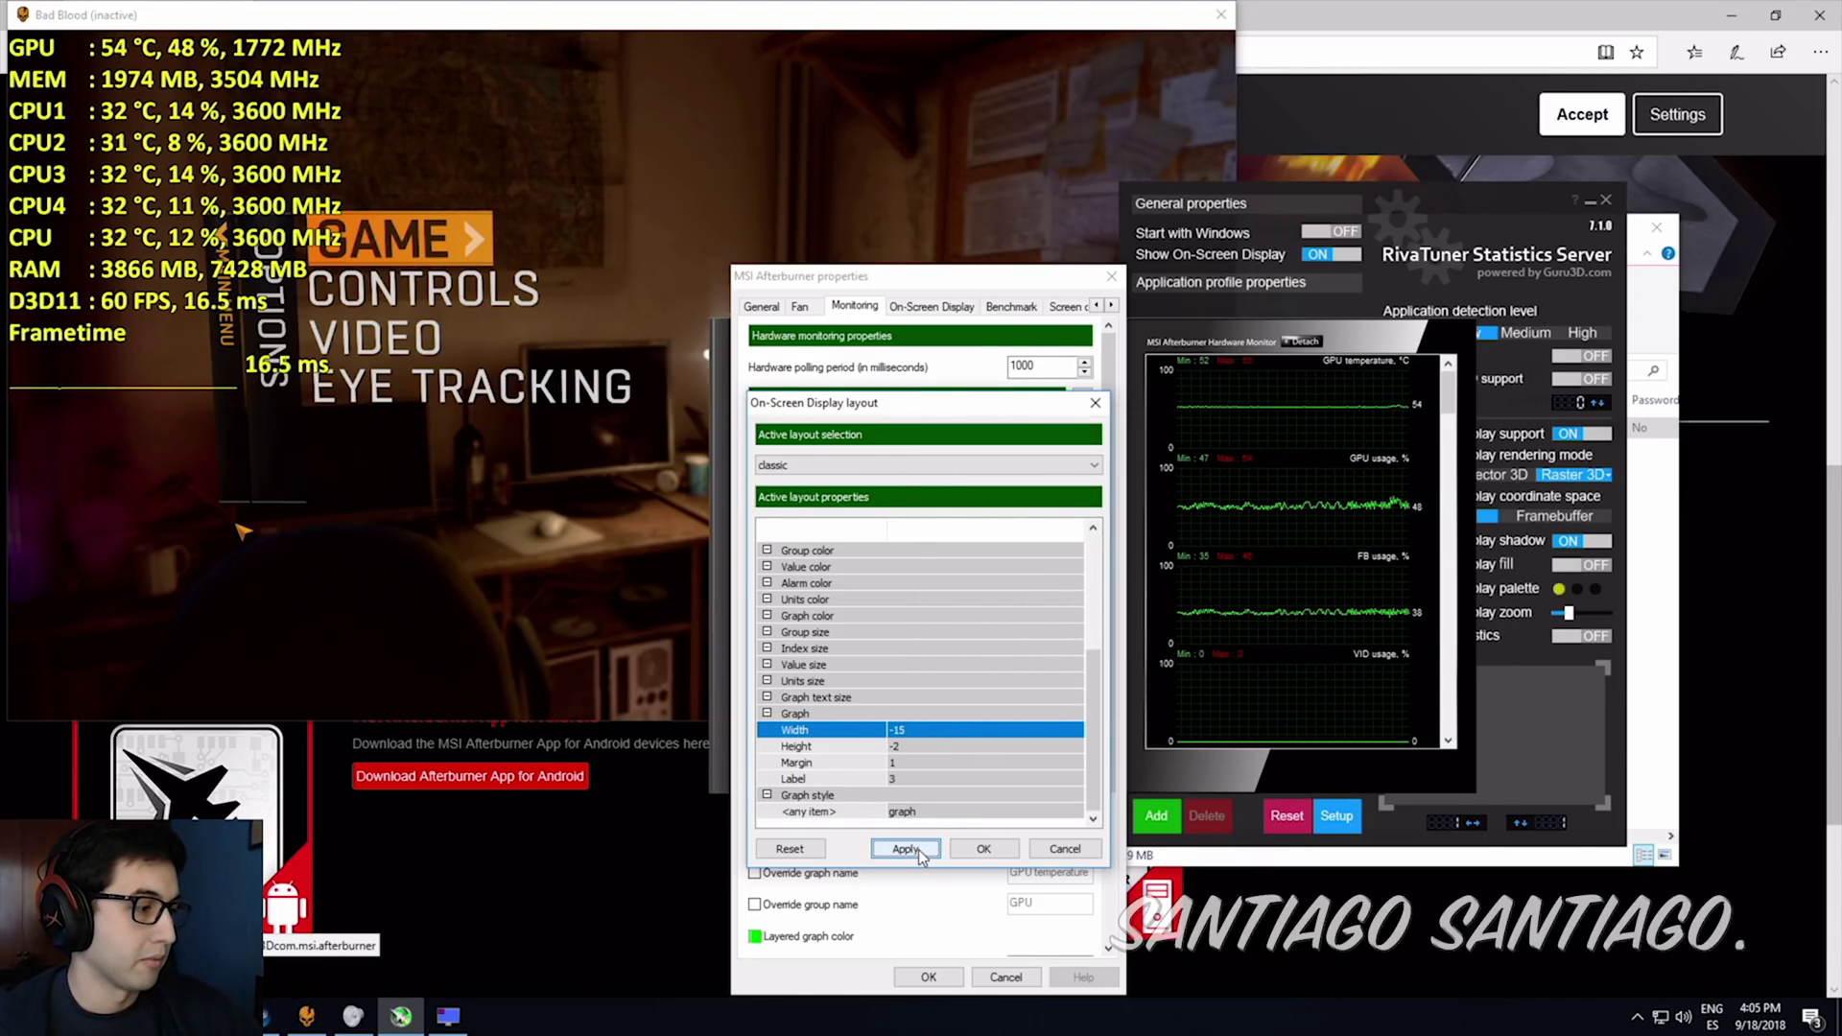
pyautogui.click(907, 849)
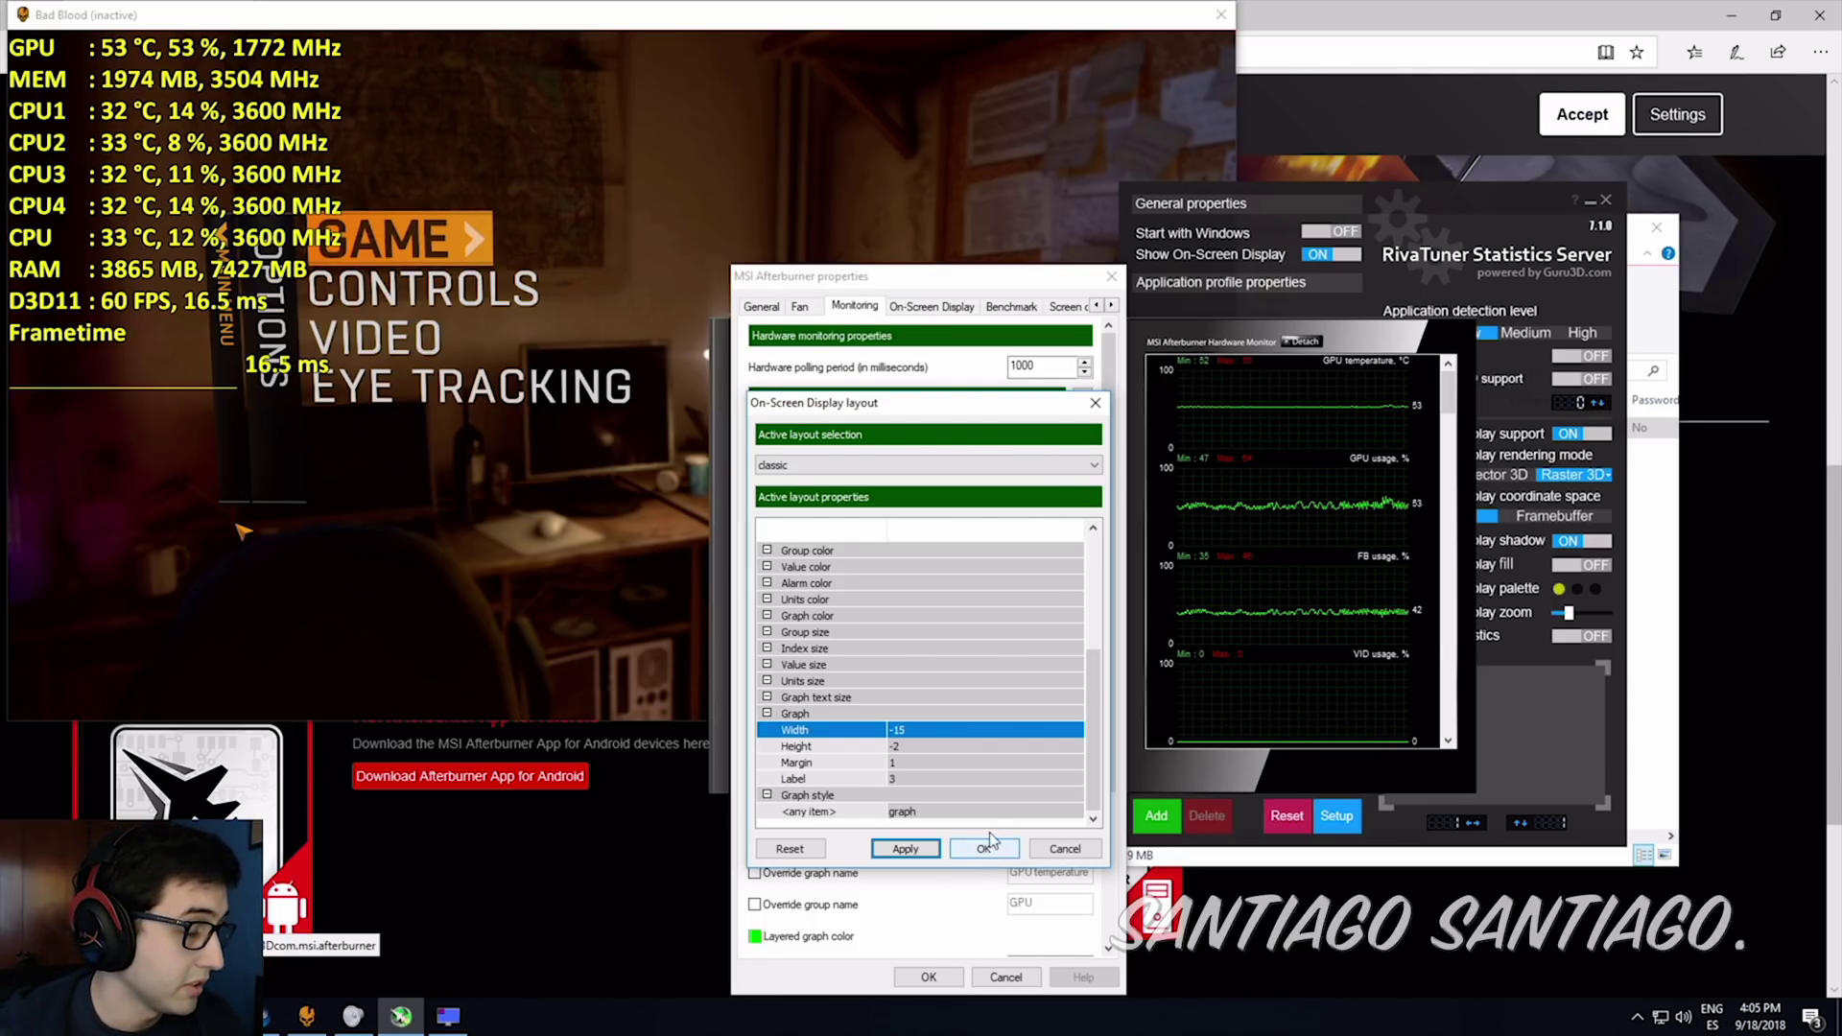
pyautogui.moveTo(1088, 740); pyautogui.dragTo(1095, 599)
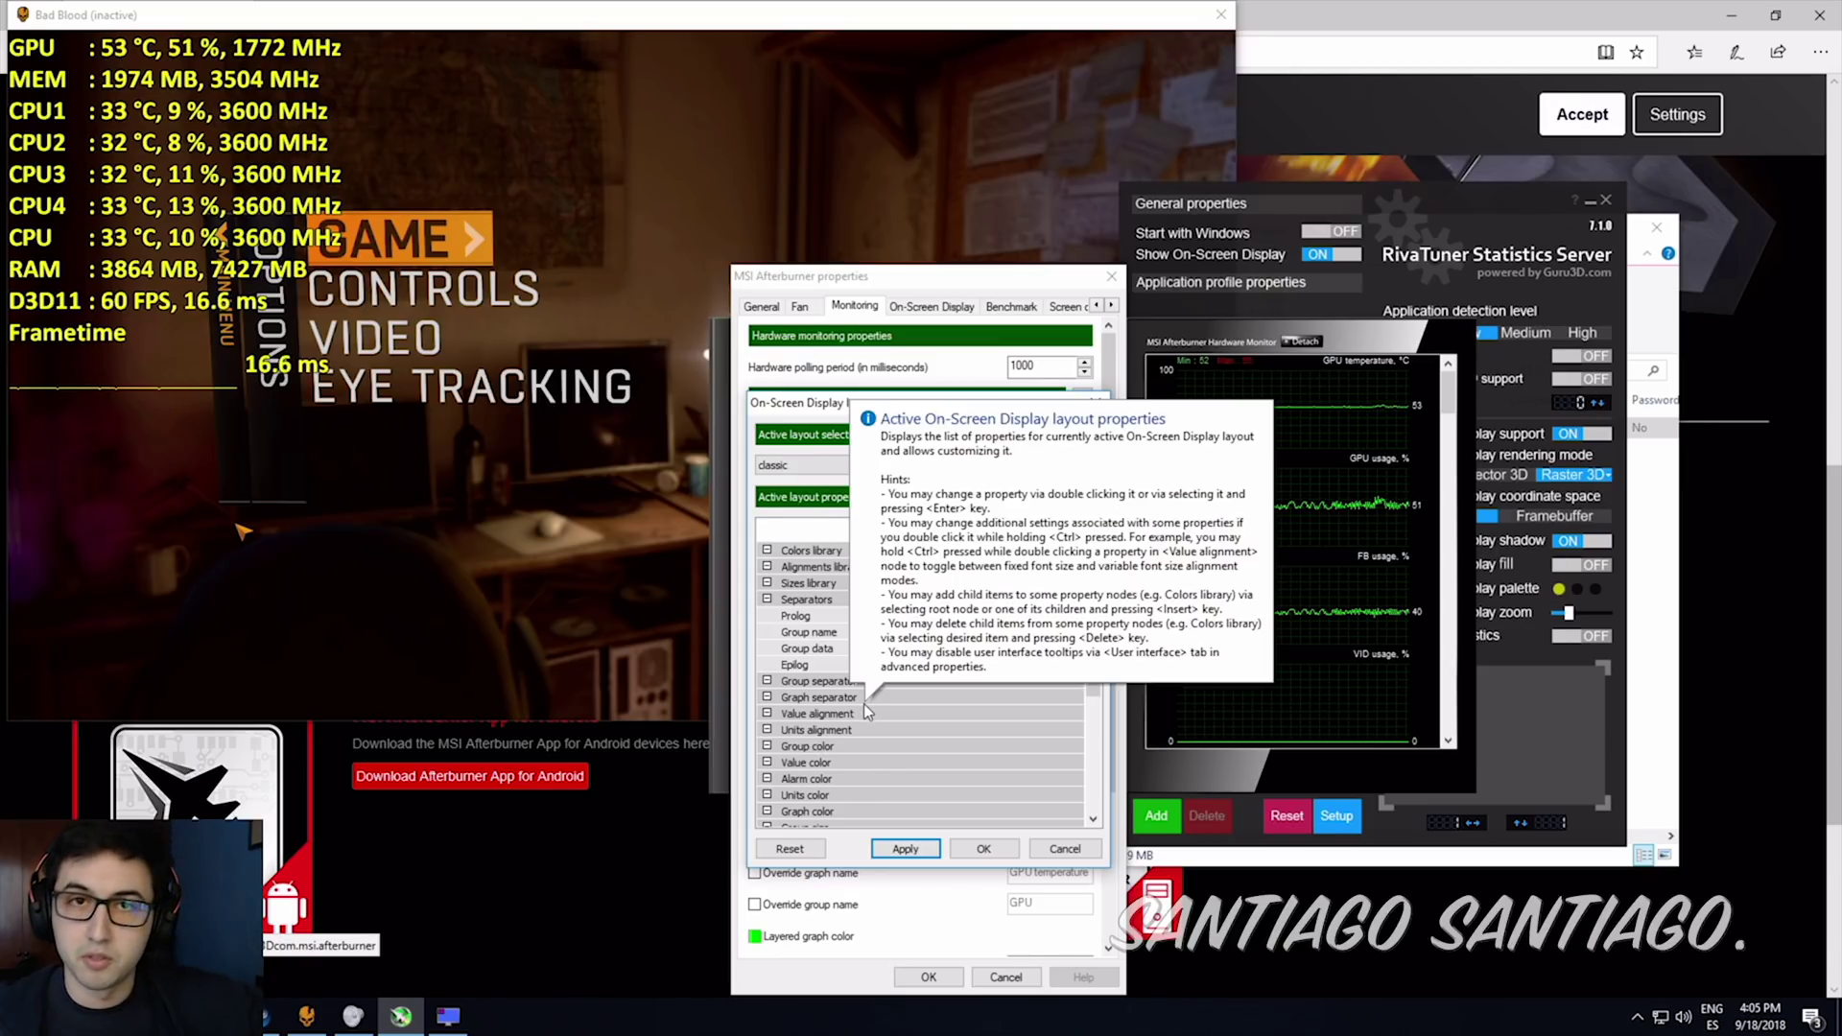
# Set the classic layout's Prolog to %GPU% and apply.
pyautogui.click(929, 615)
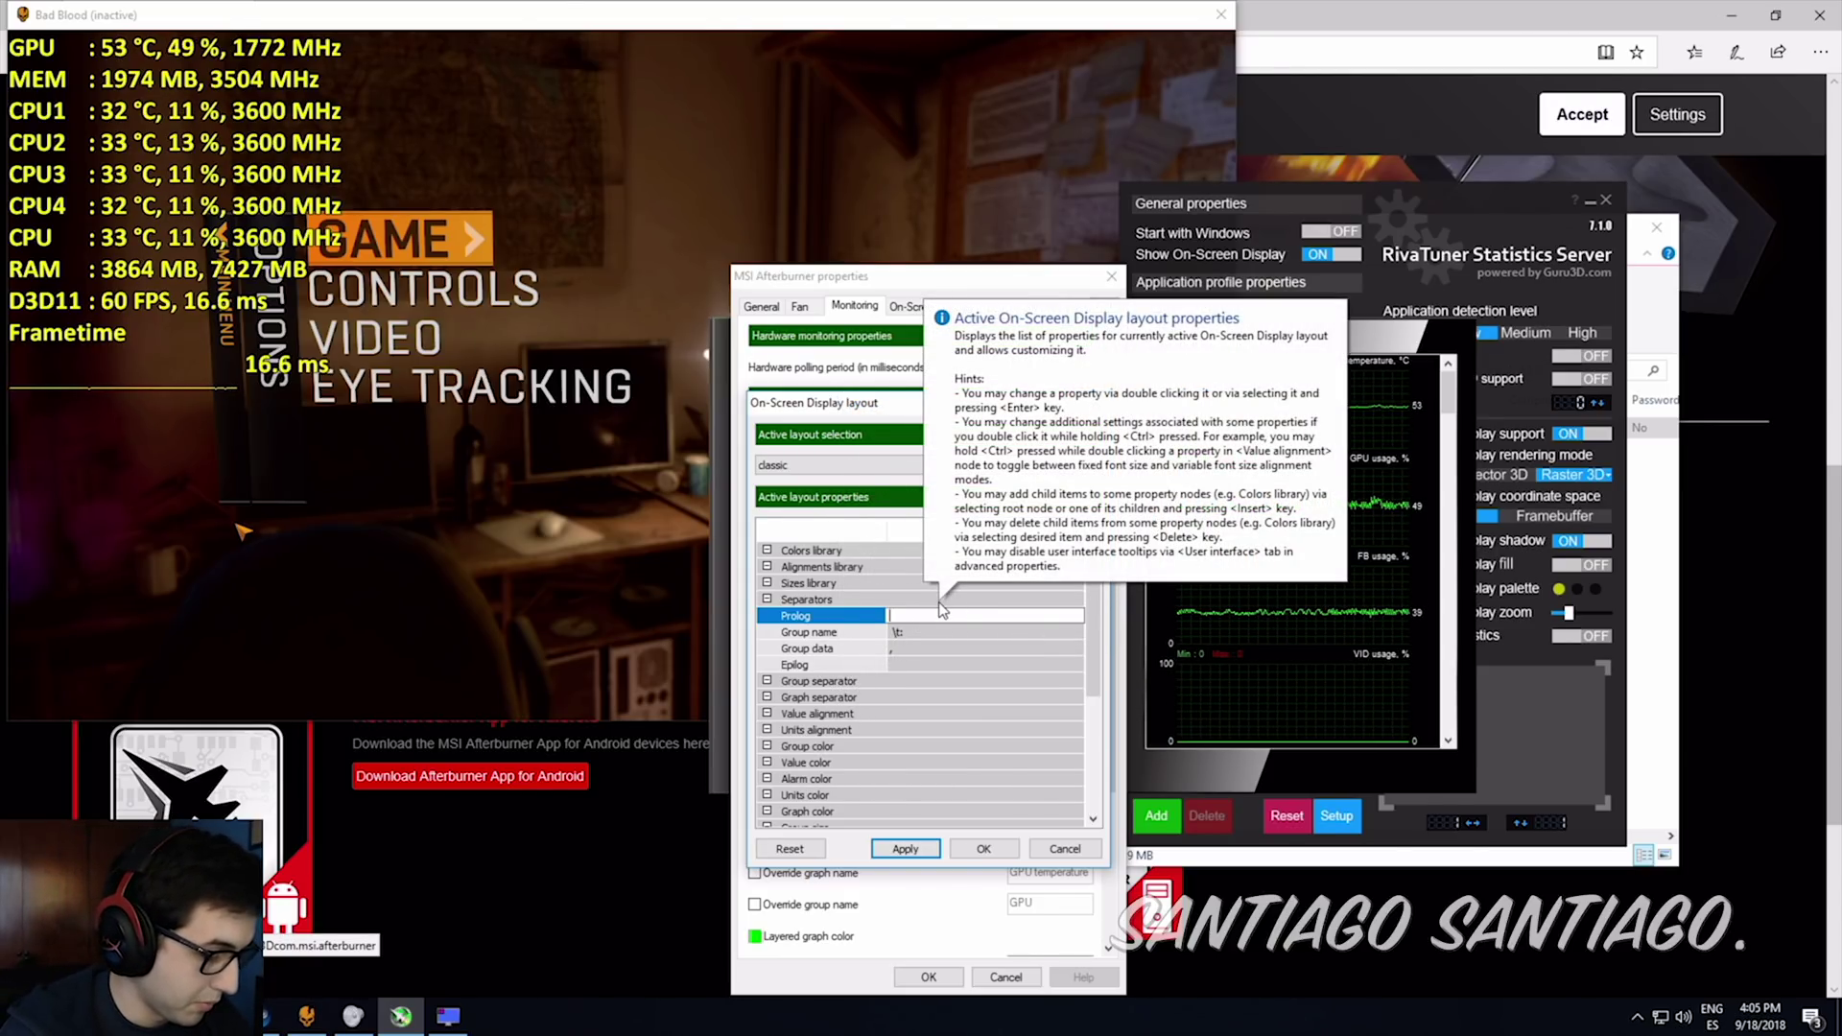
pyautogui.write('%GP')
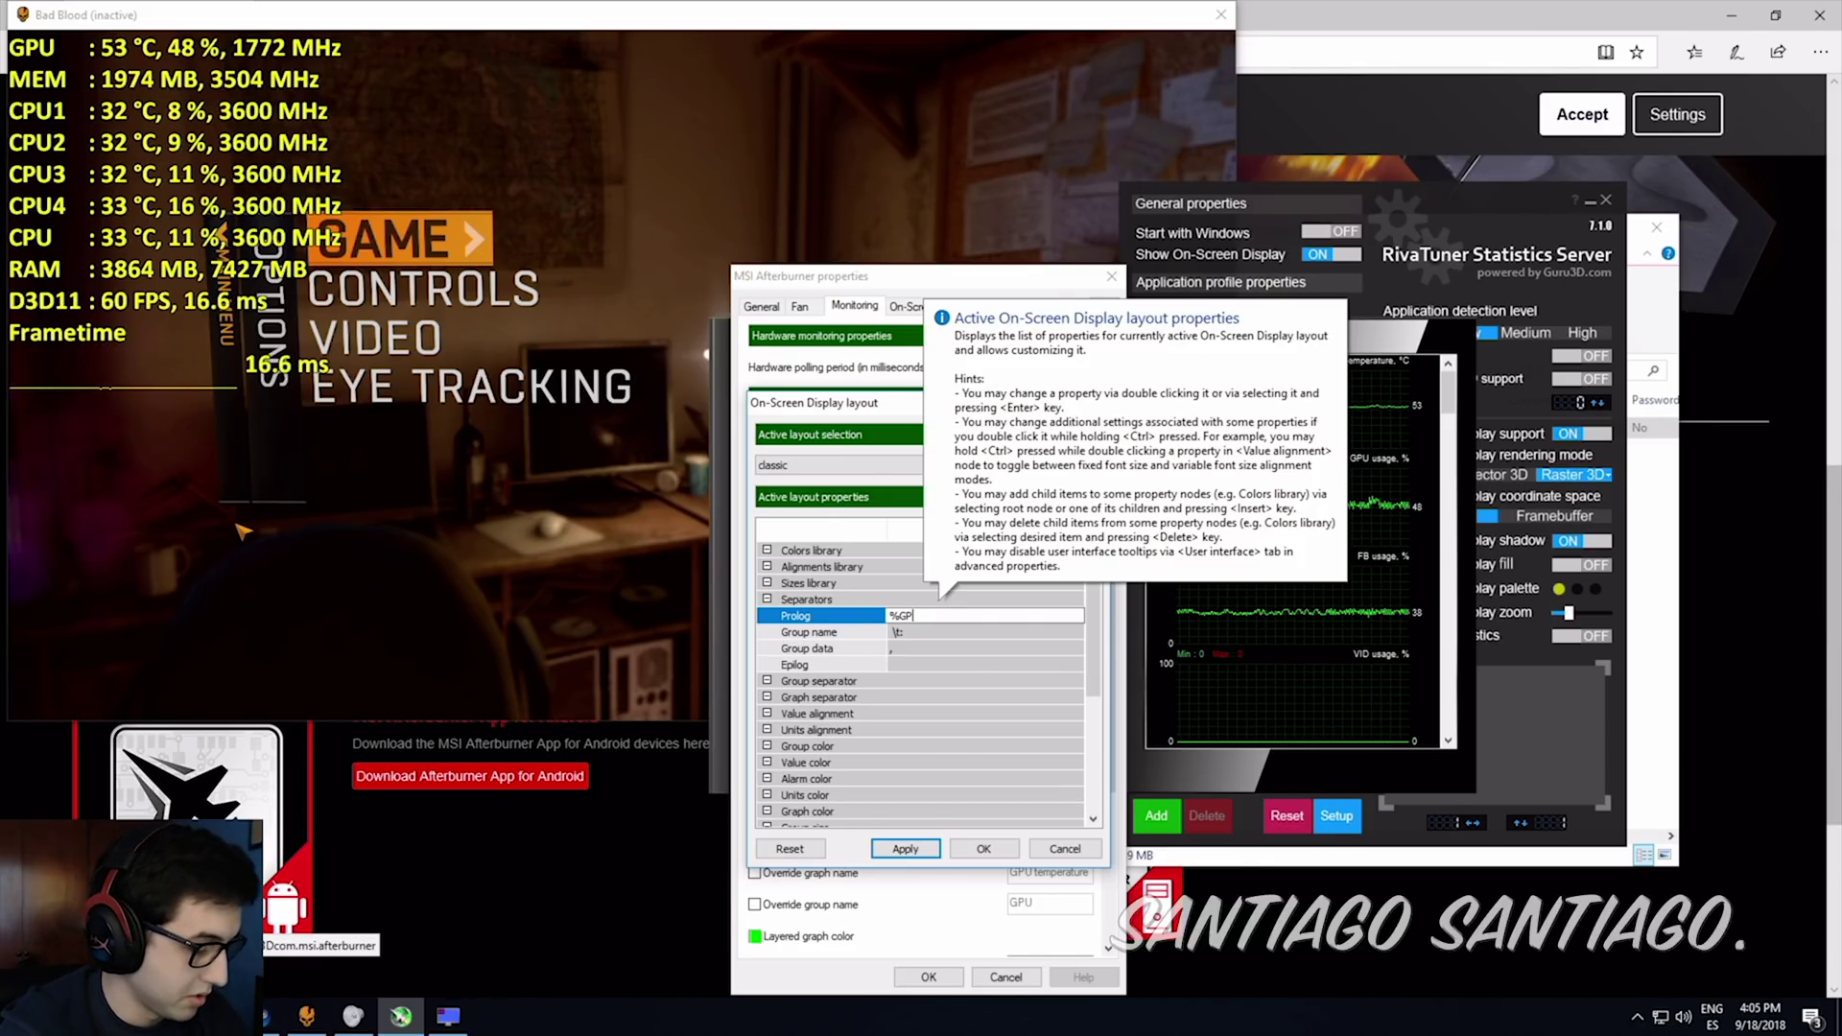
pyautogui.write('U%')
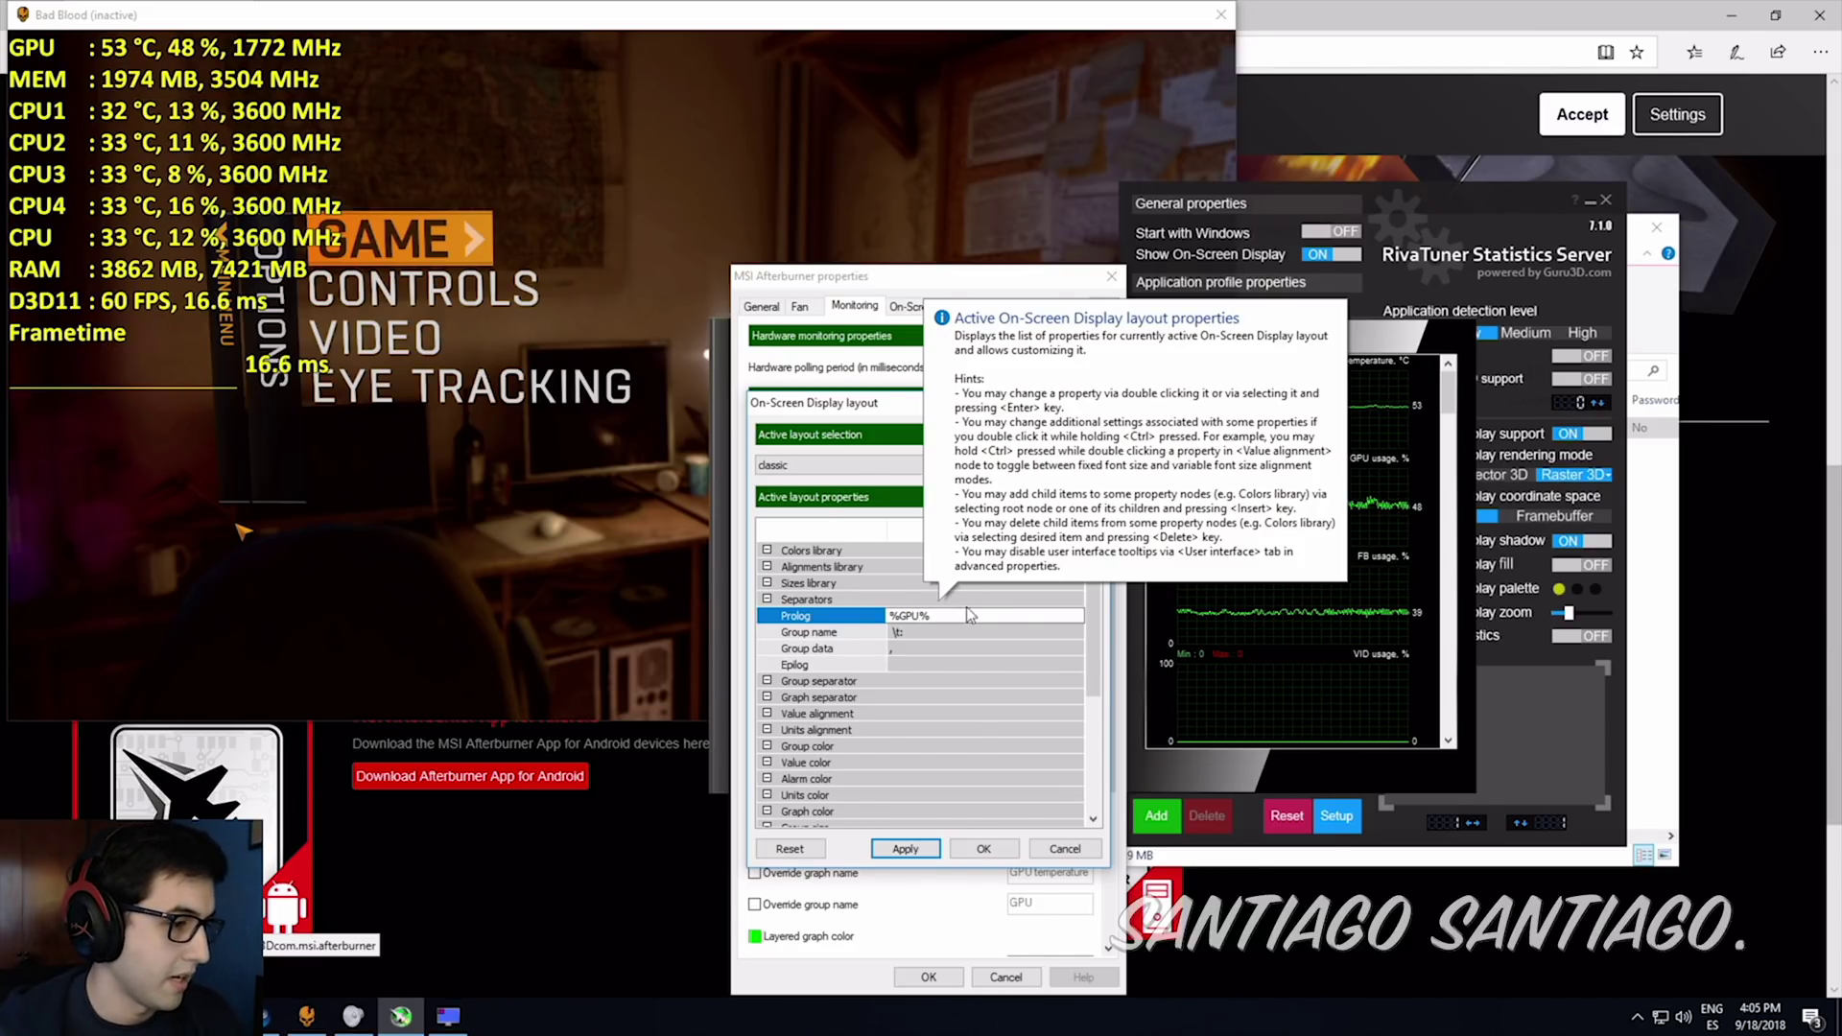
pyautogui.click(906, 850)
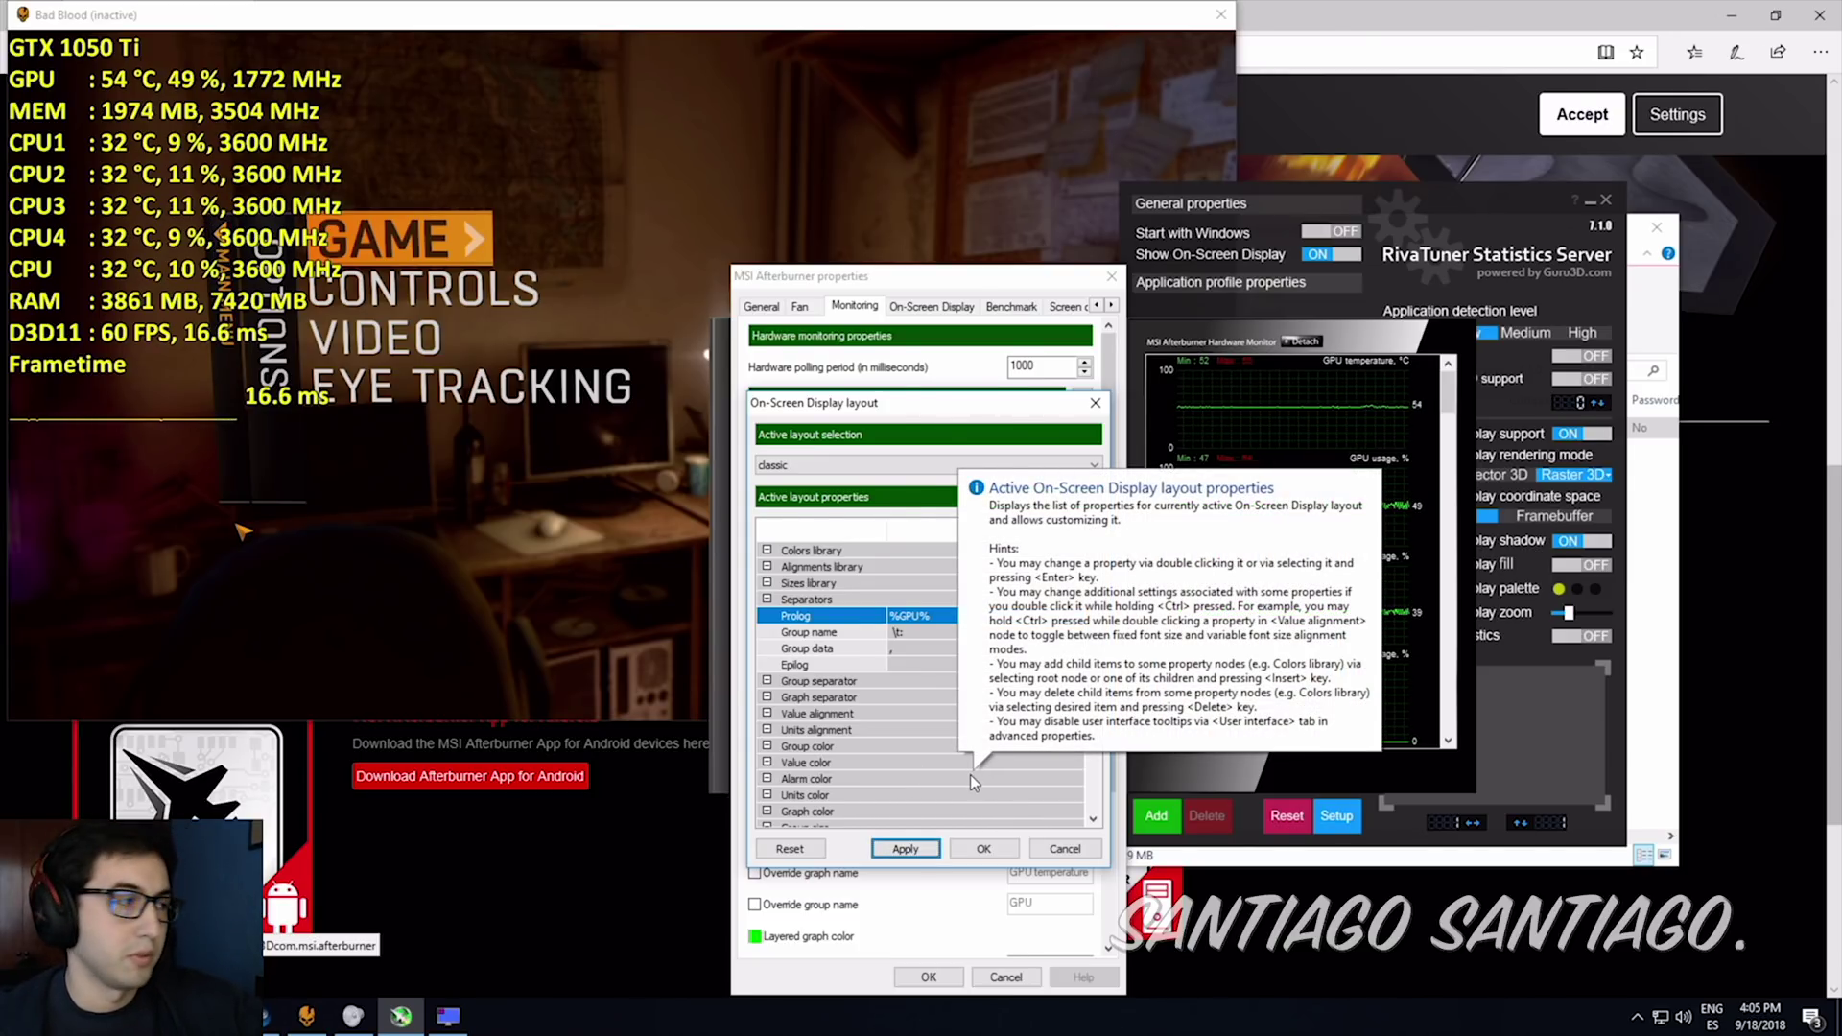
# Extend the Prolog to '%GPU% - %Driver%' and apply.
pyautogui.click(954, 622)
pyautogui.press('End')
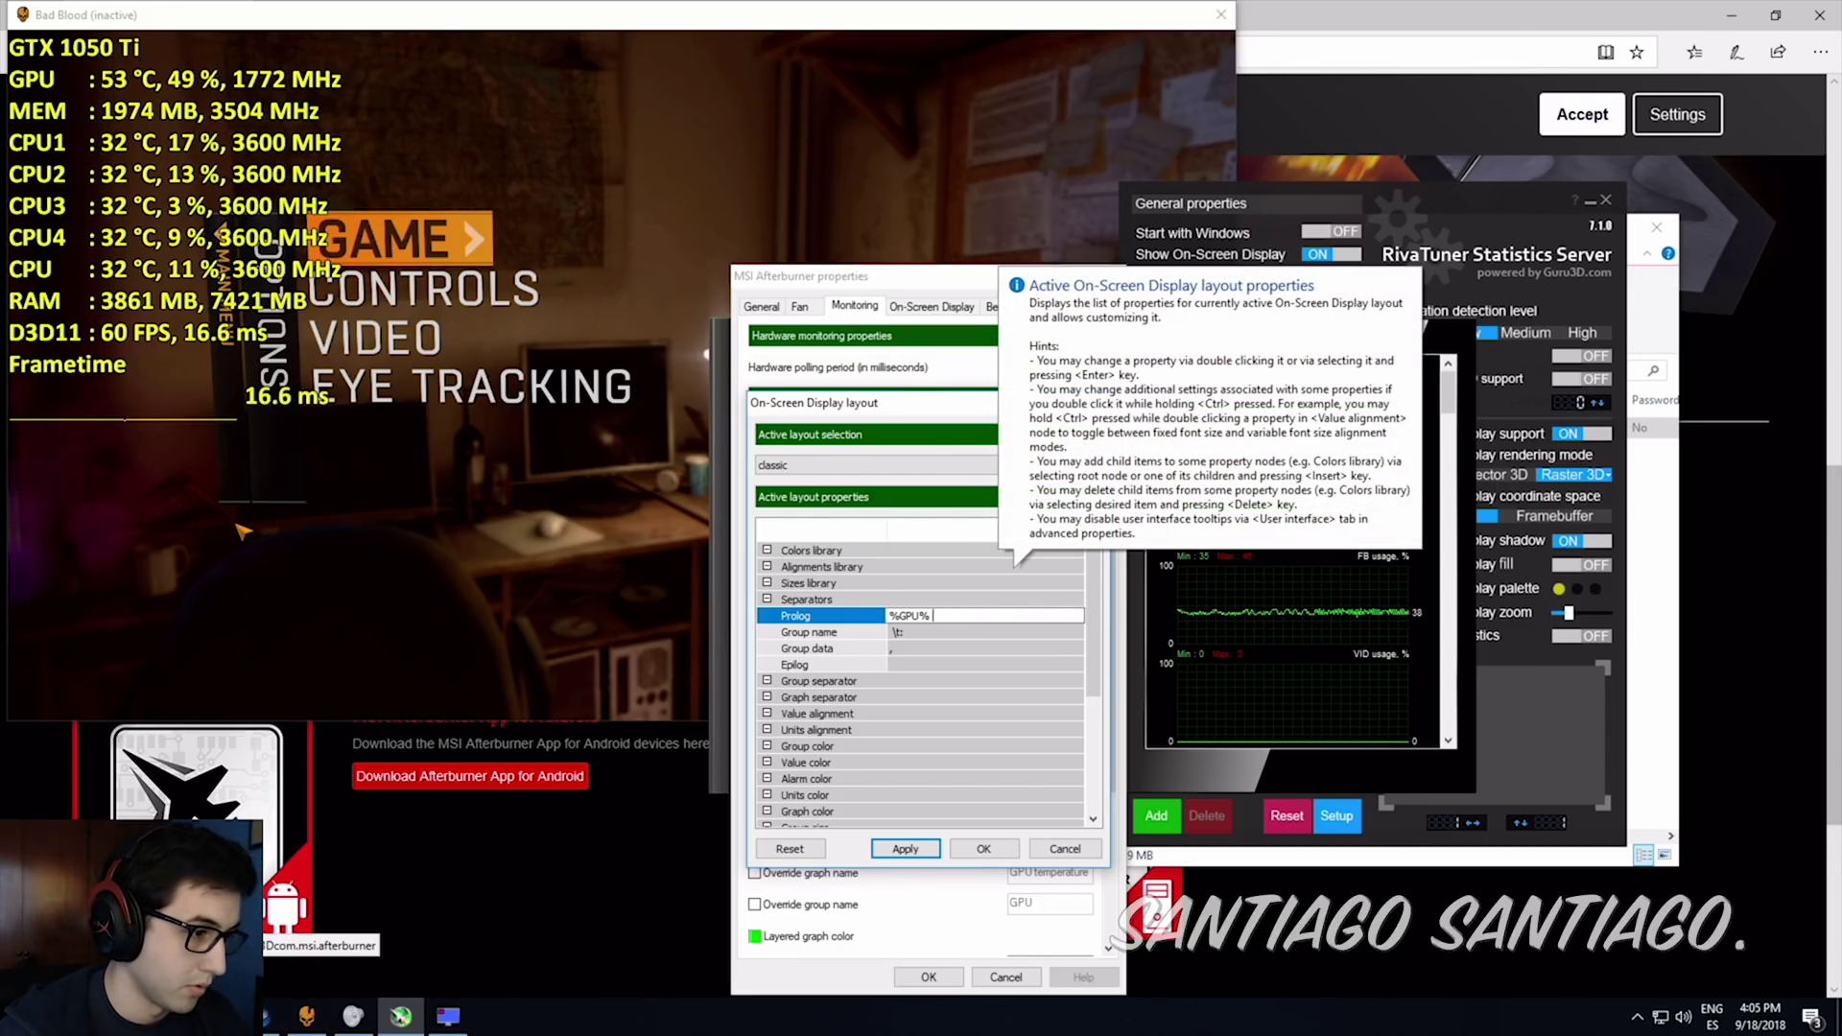
pyautogui.write('%')
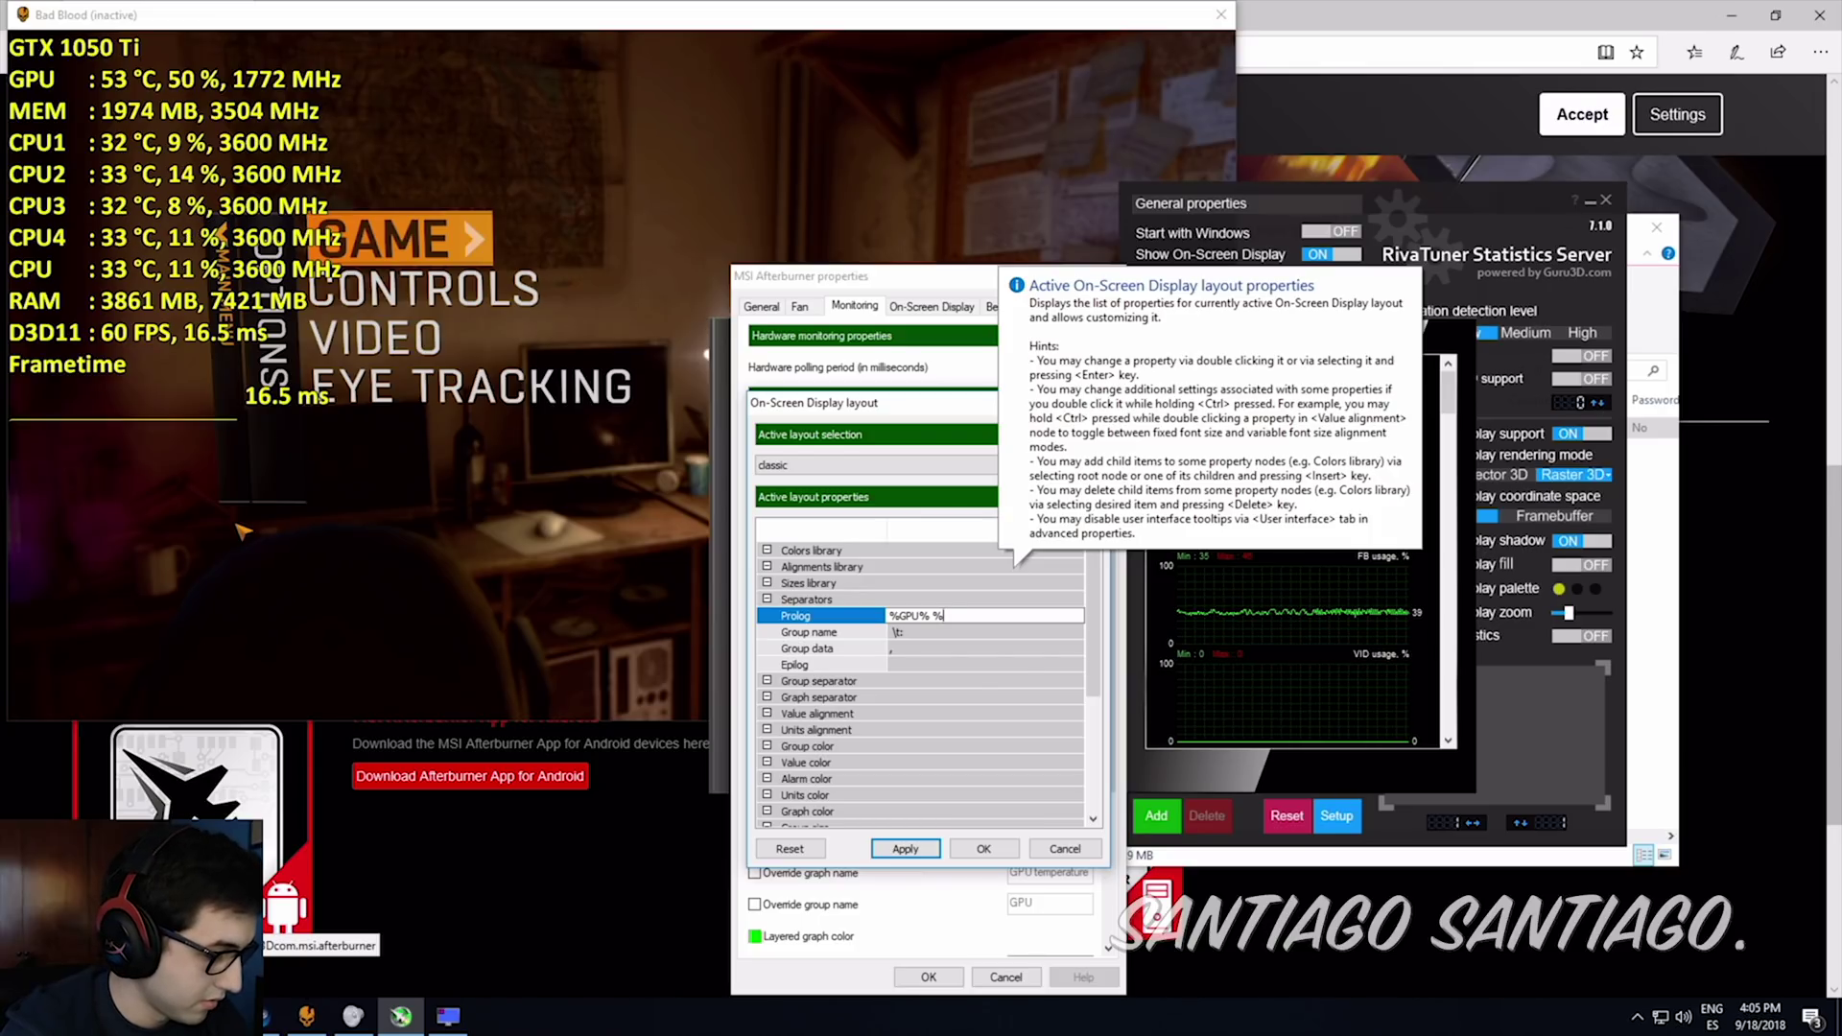
pyautogui.write('Driver')
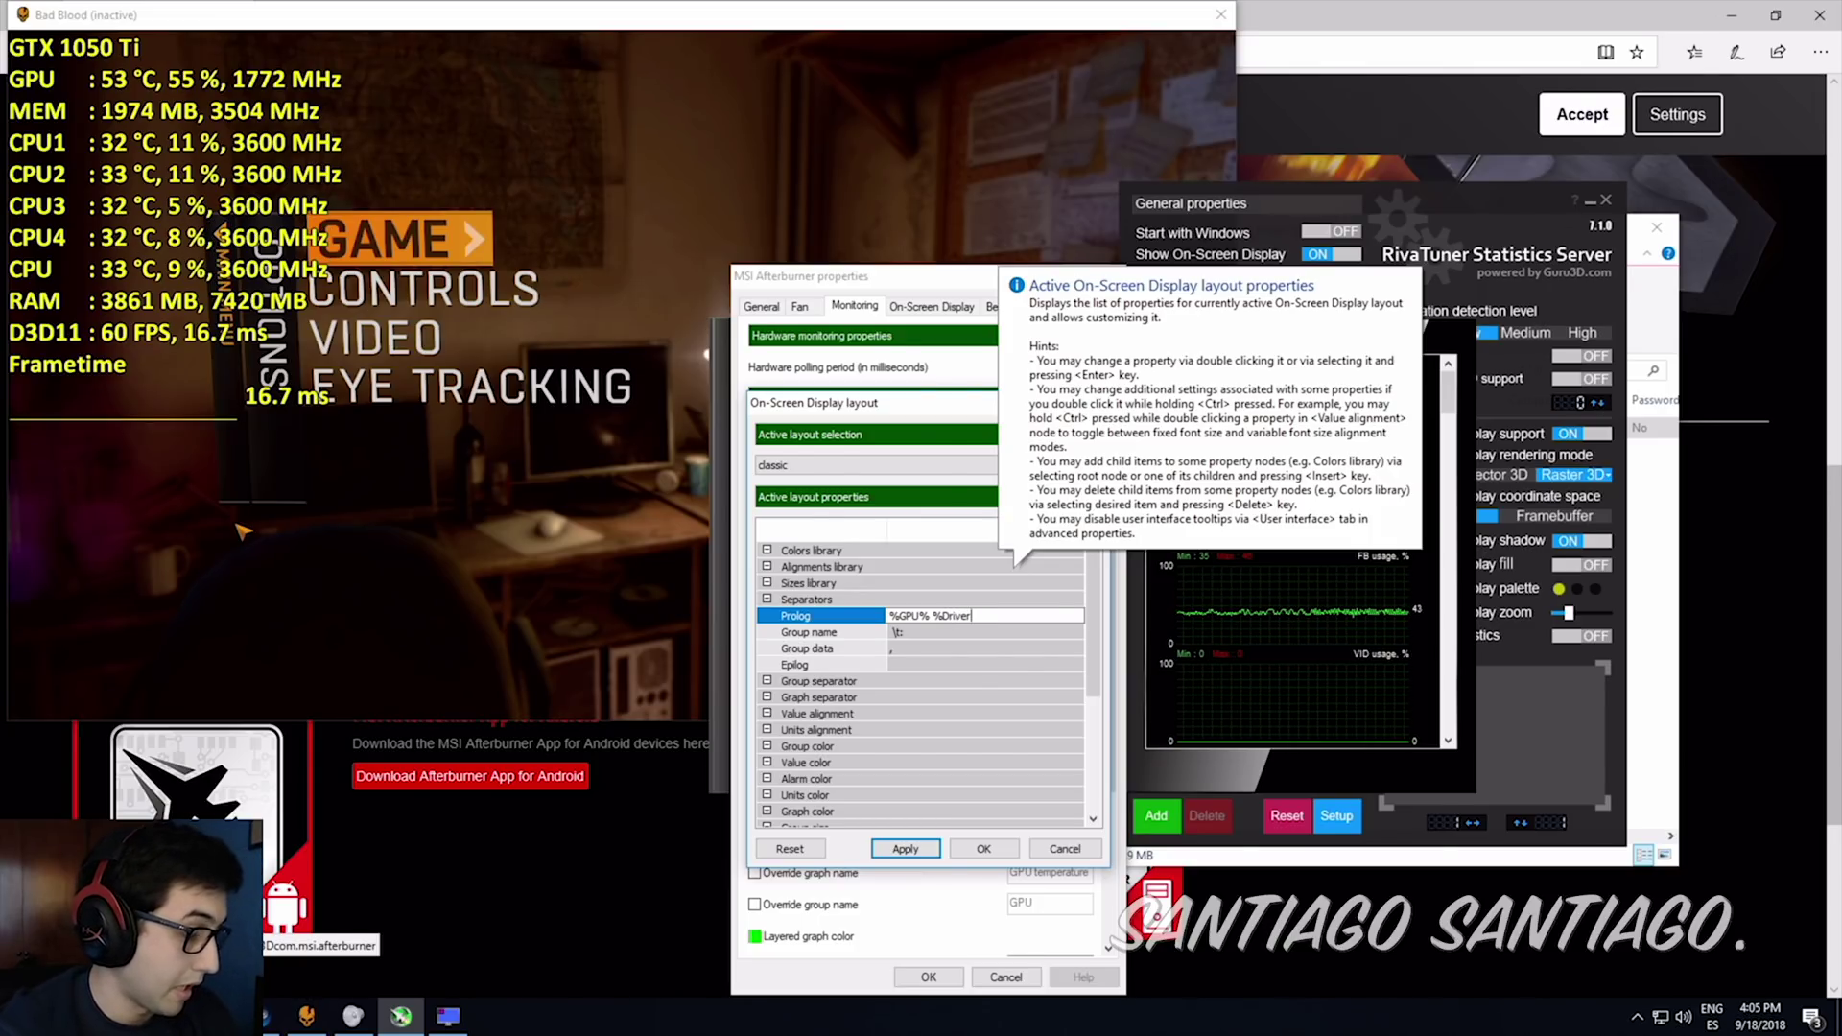
pyautogui.write('%')
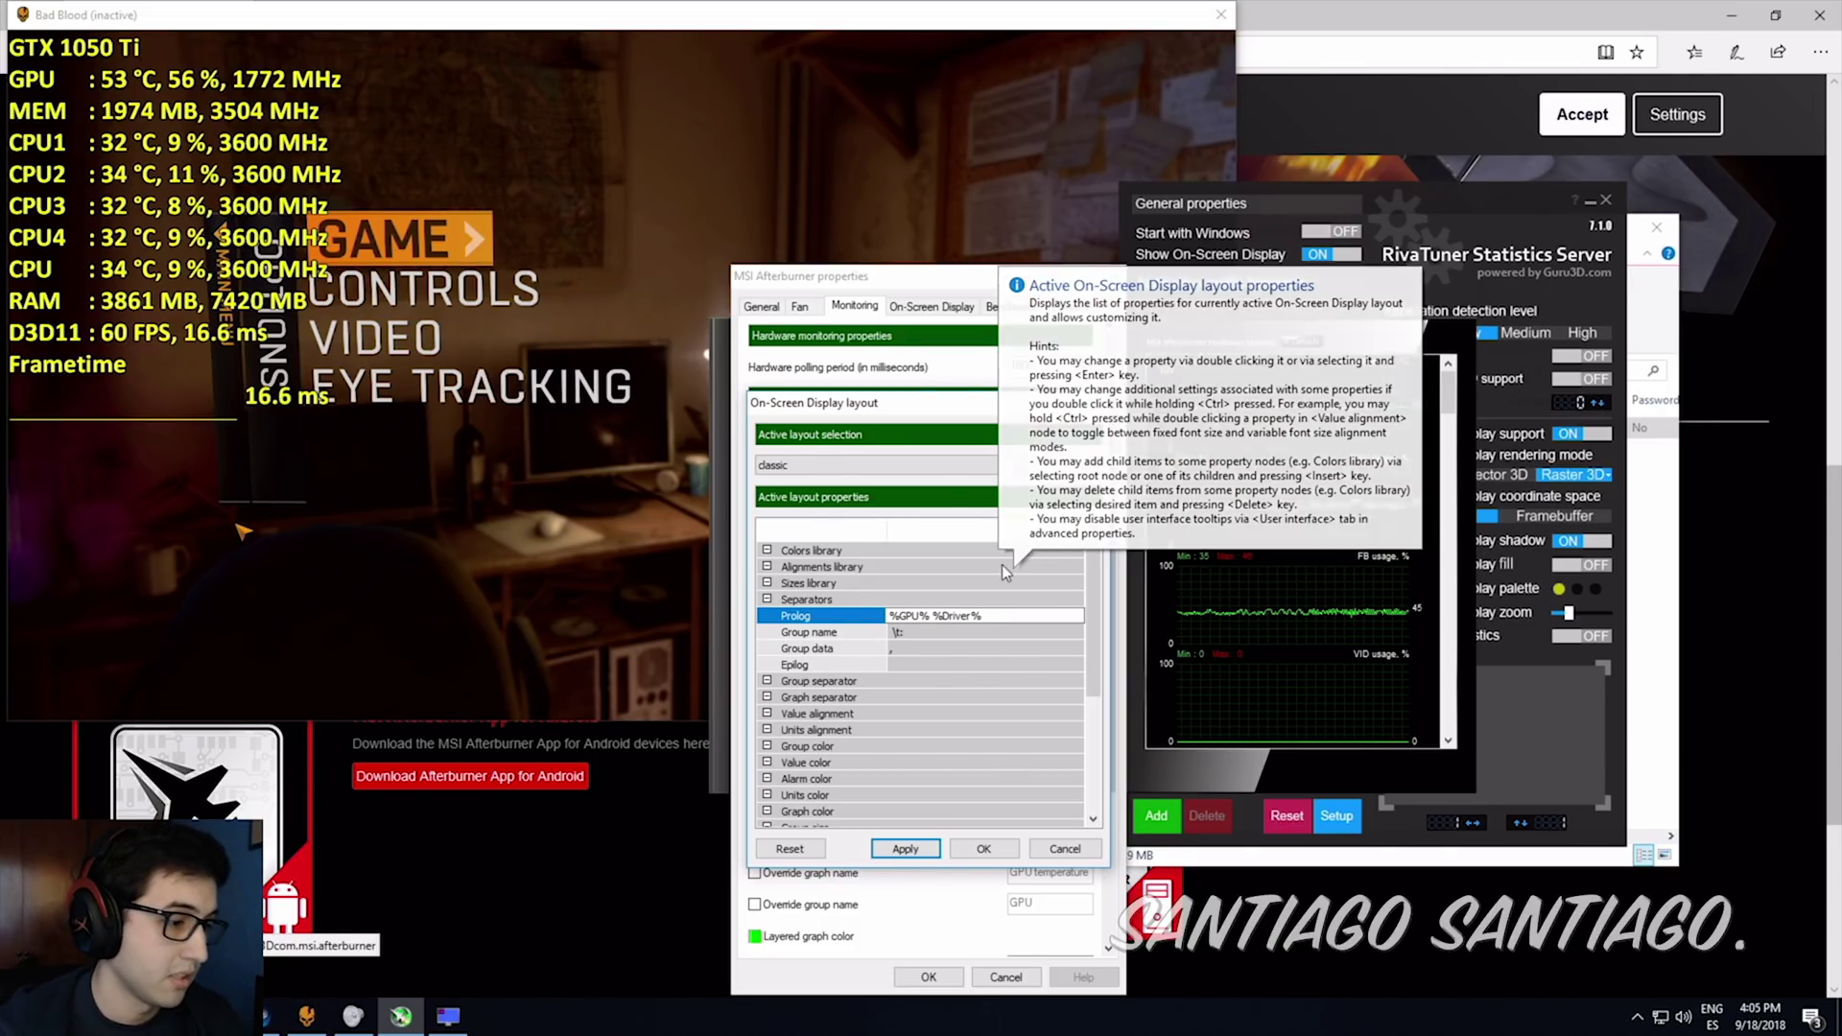
pyautogui.click(907, 849)
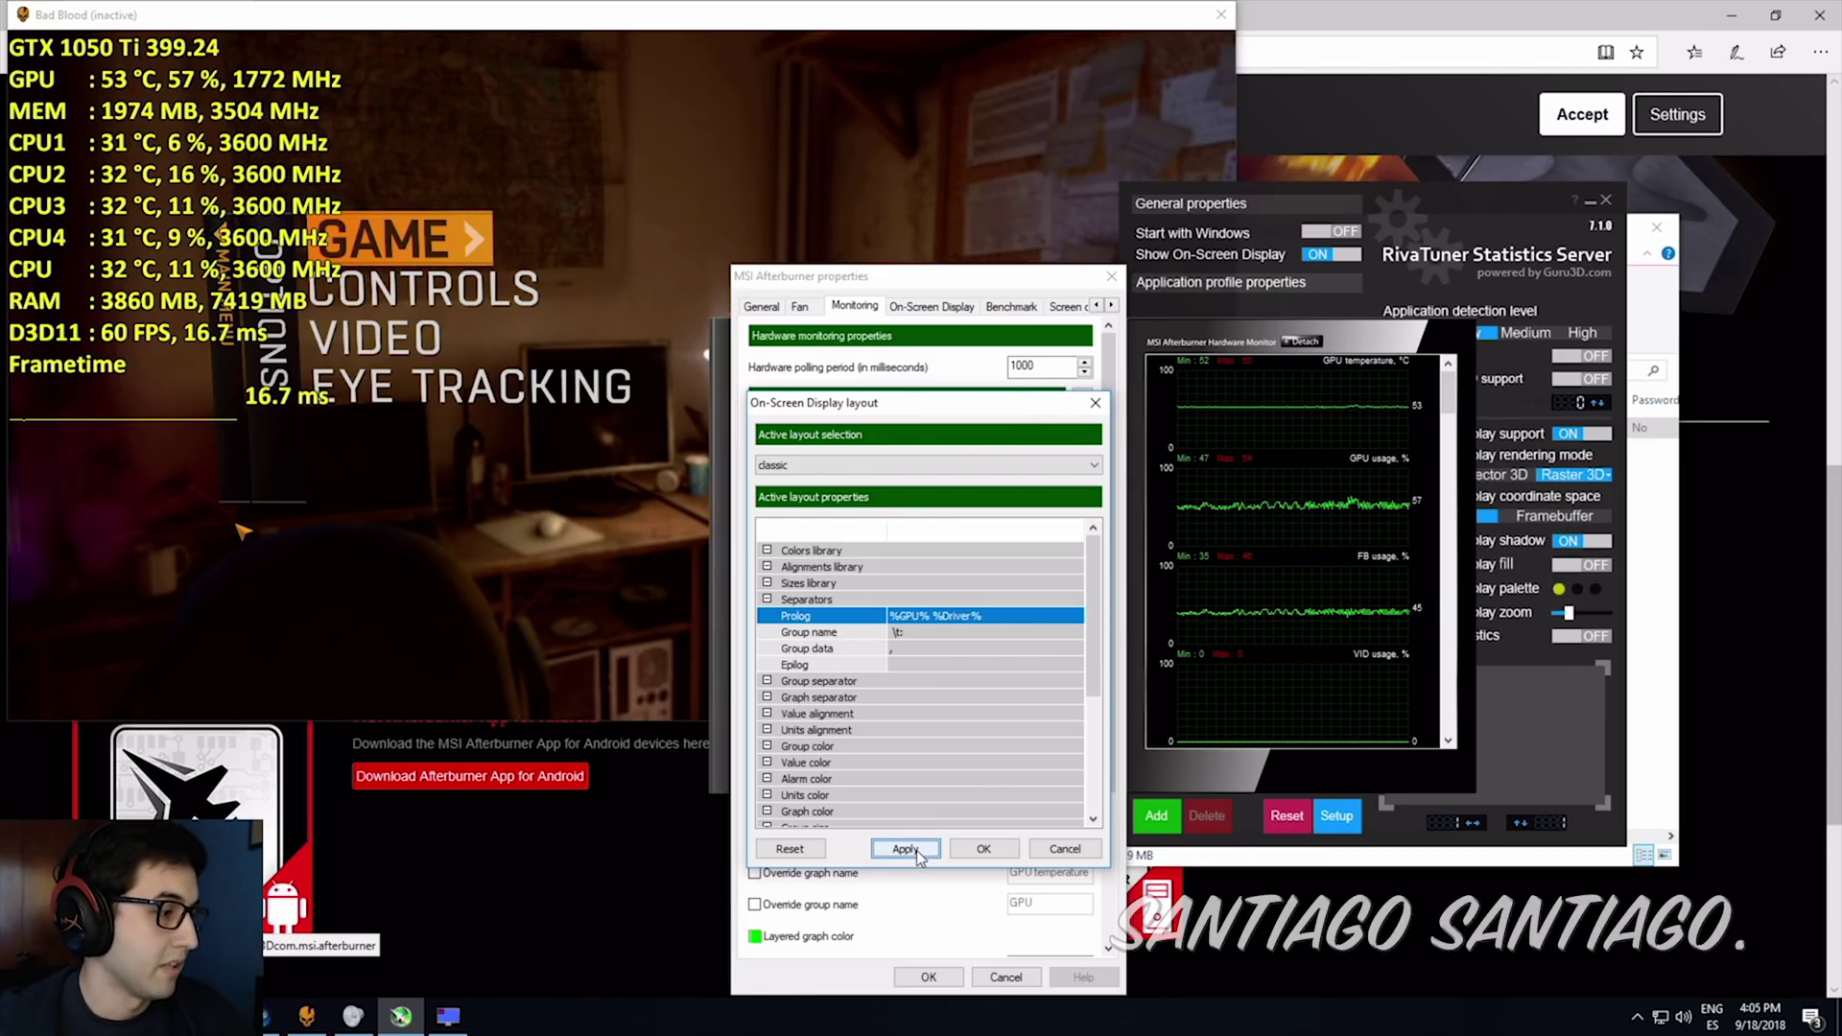
pyautogui.click(933, 617)
pyautogui.click(933, 617)
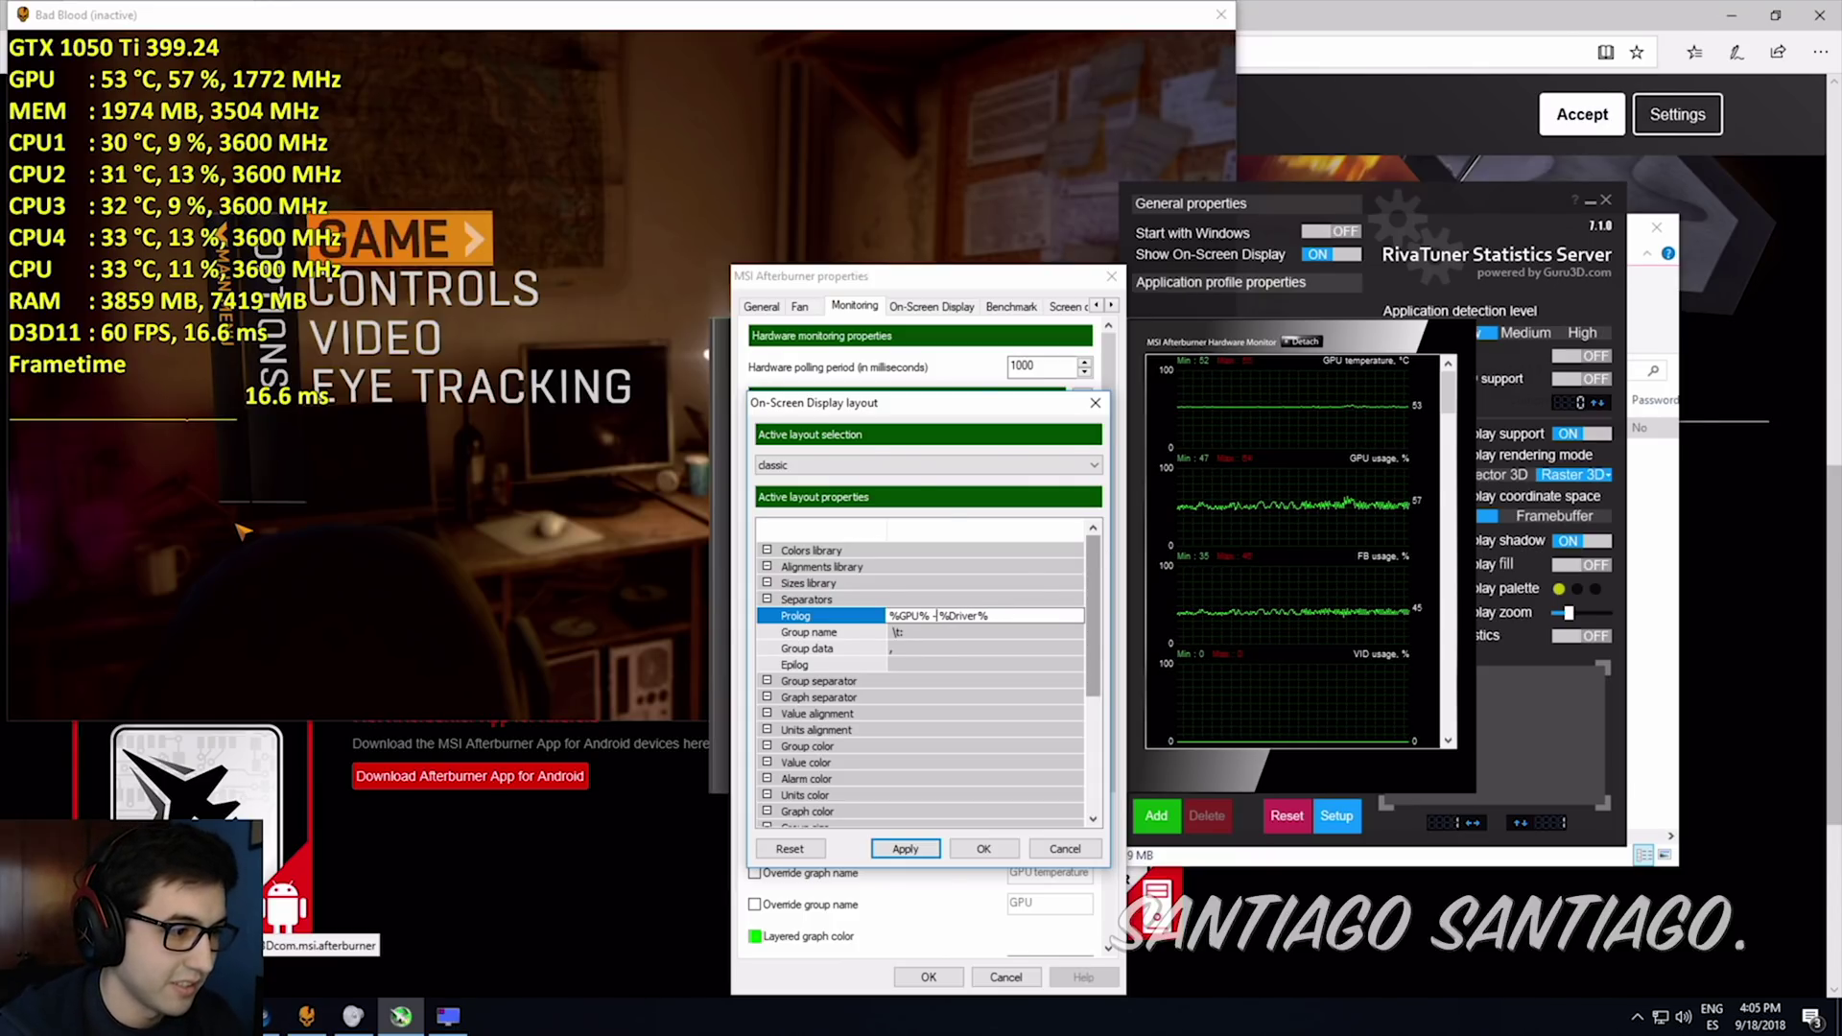
pyautogui.write('-')
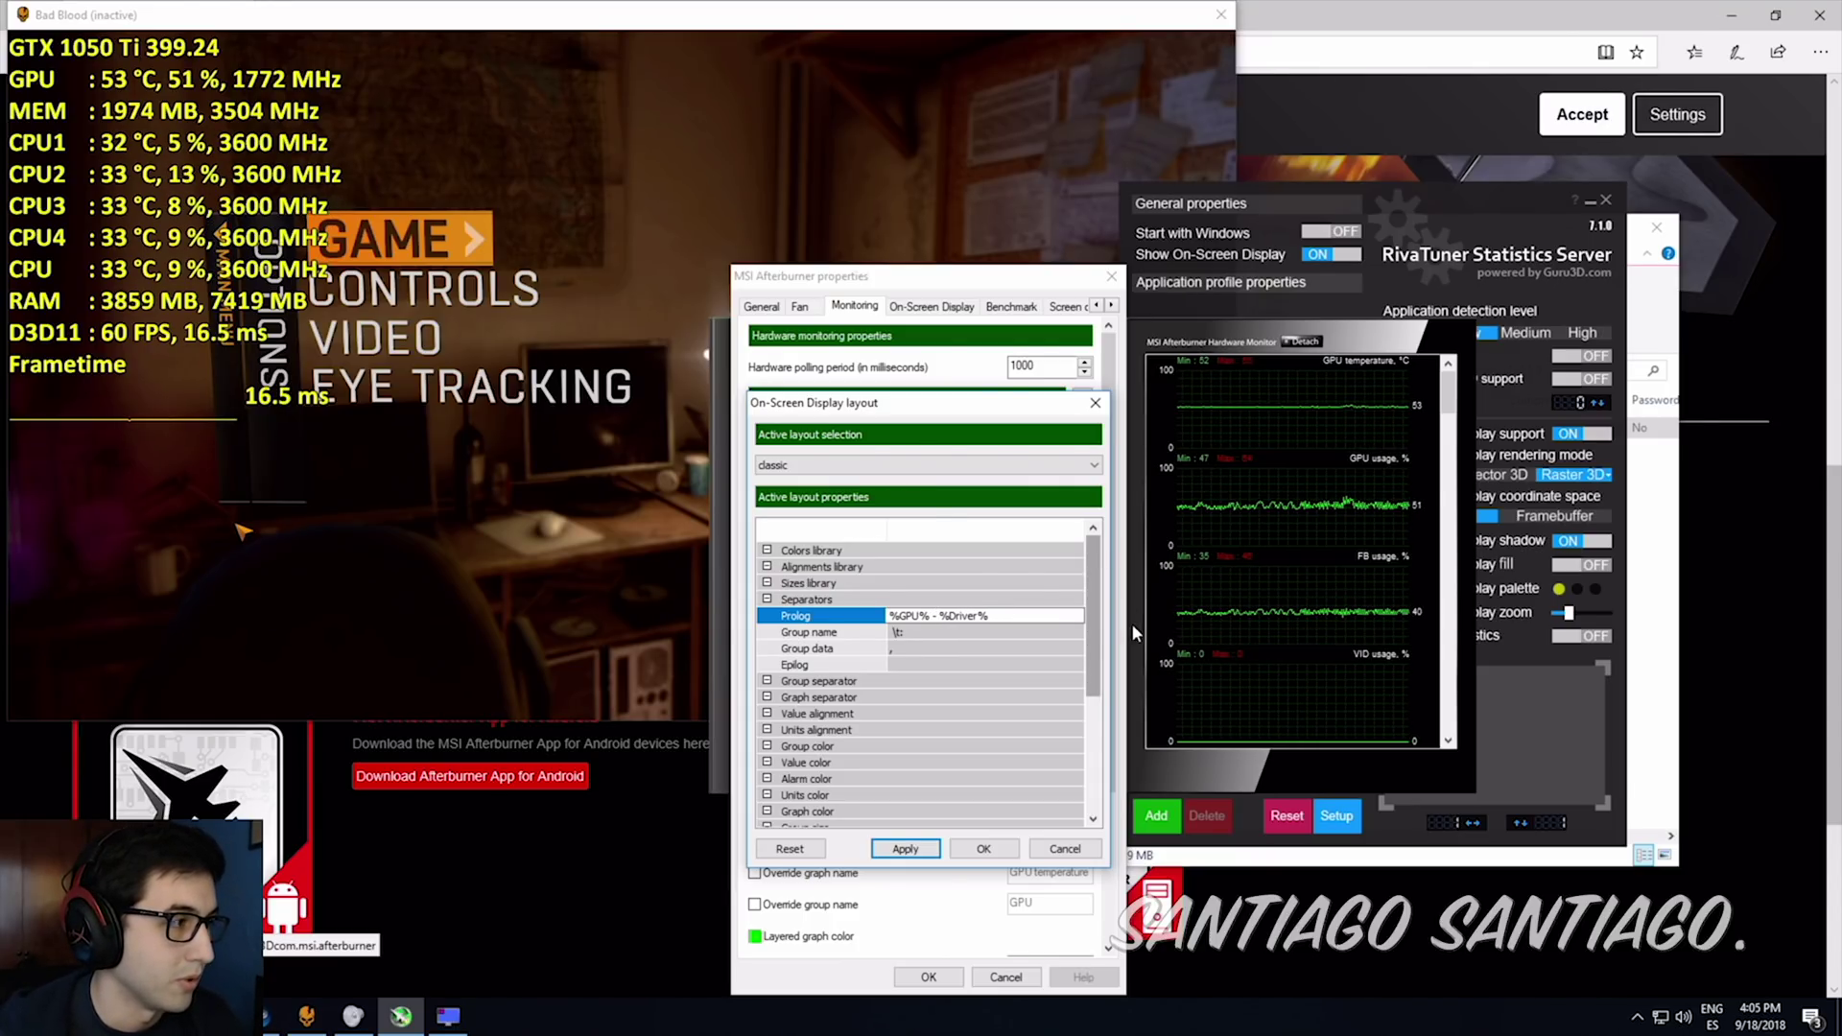
pyautogui.click(907, 849)
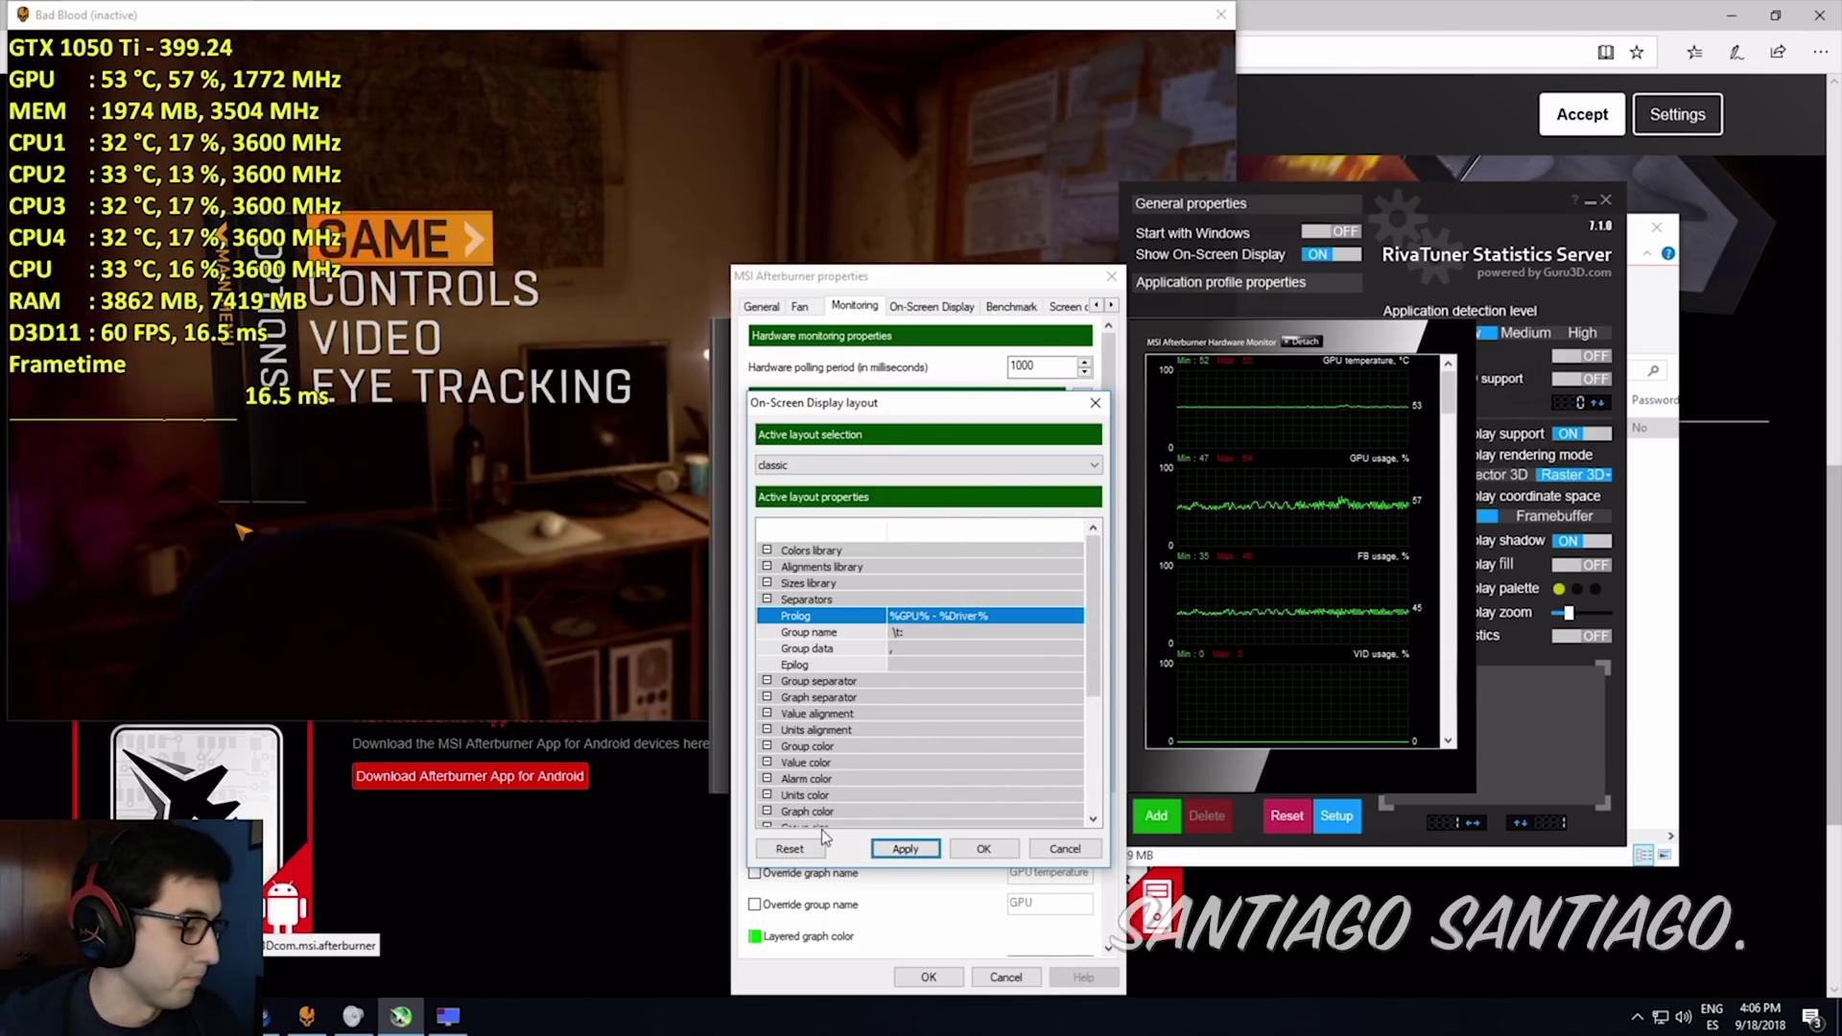
# Try the modern, modern mono and modern web overlay layouts, applying each one.
pyautogui.click(947, 464)
pyautogui.click(921, 494)
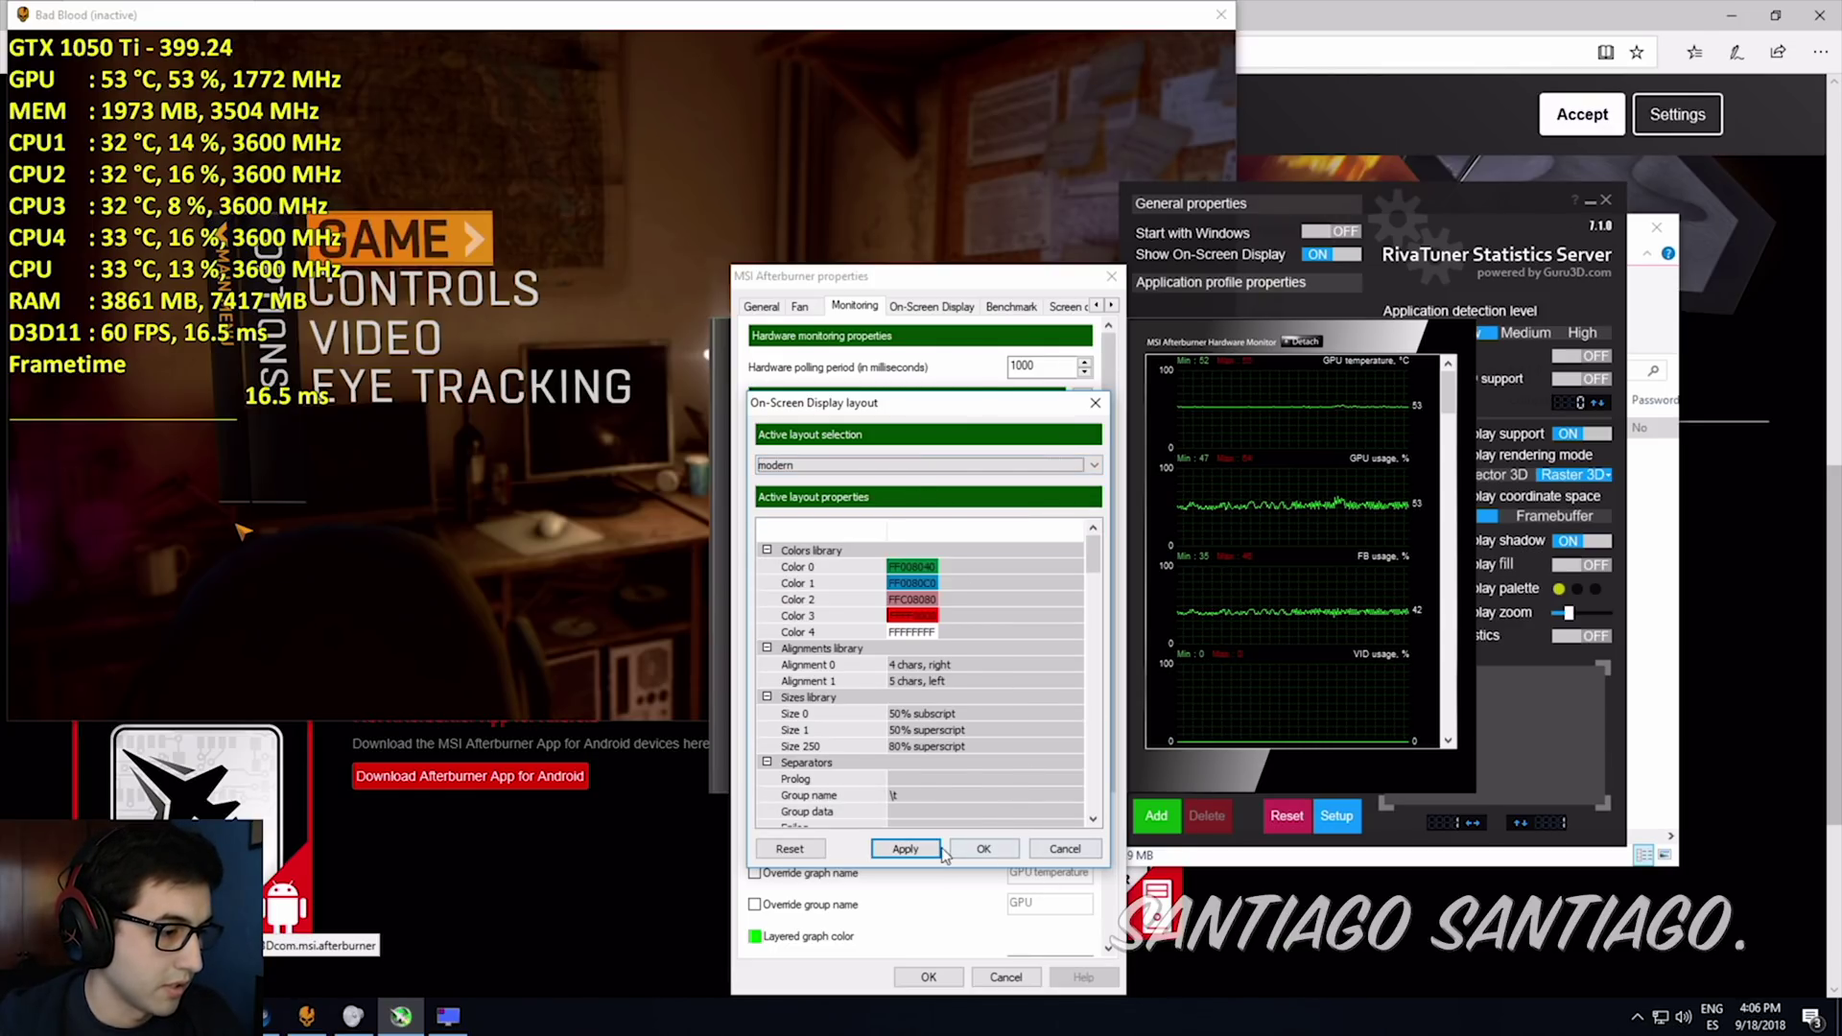
pyautogui.click(904, 849)
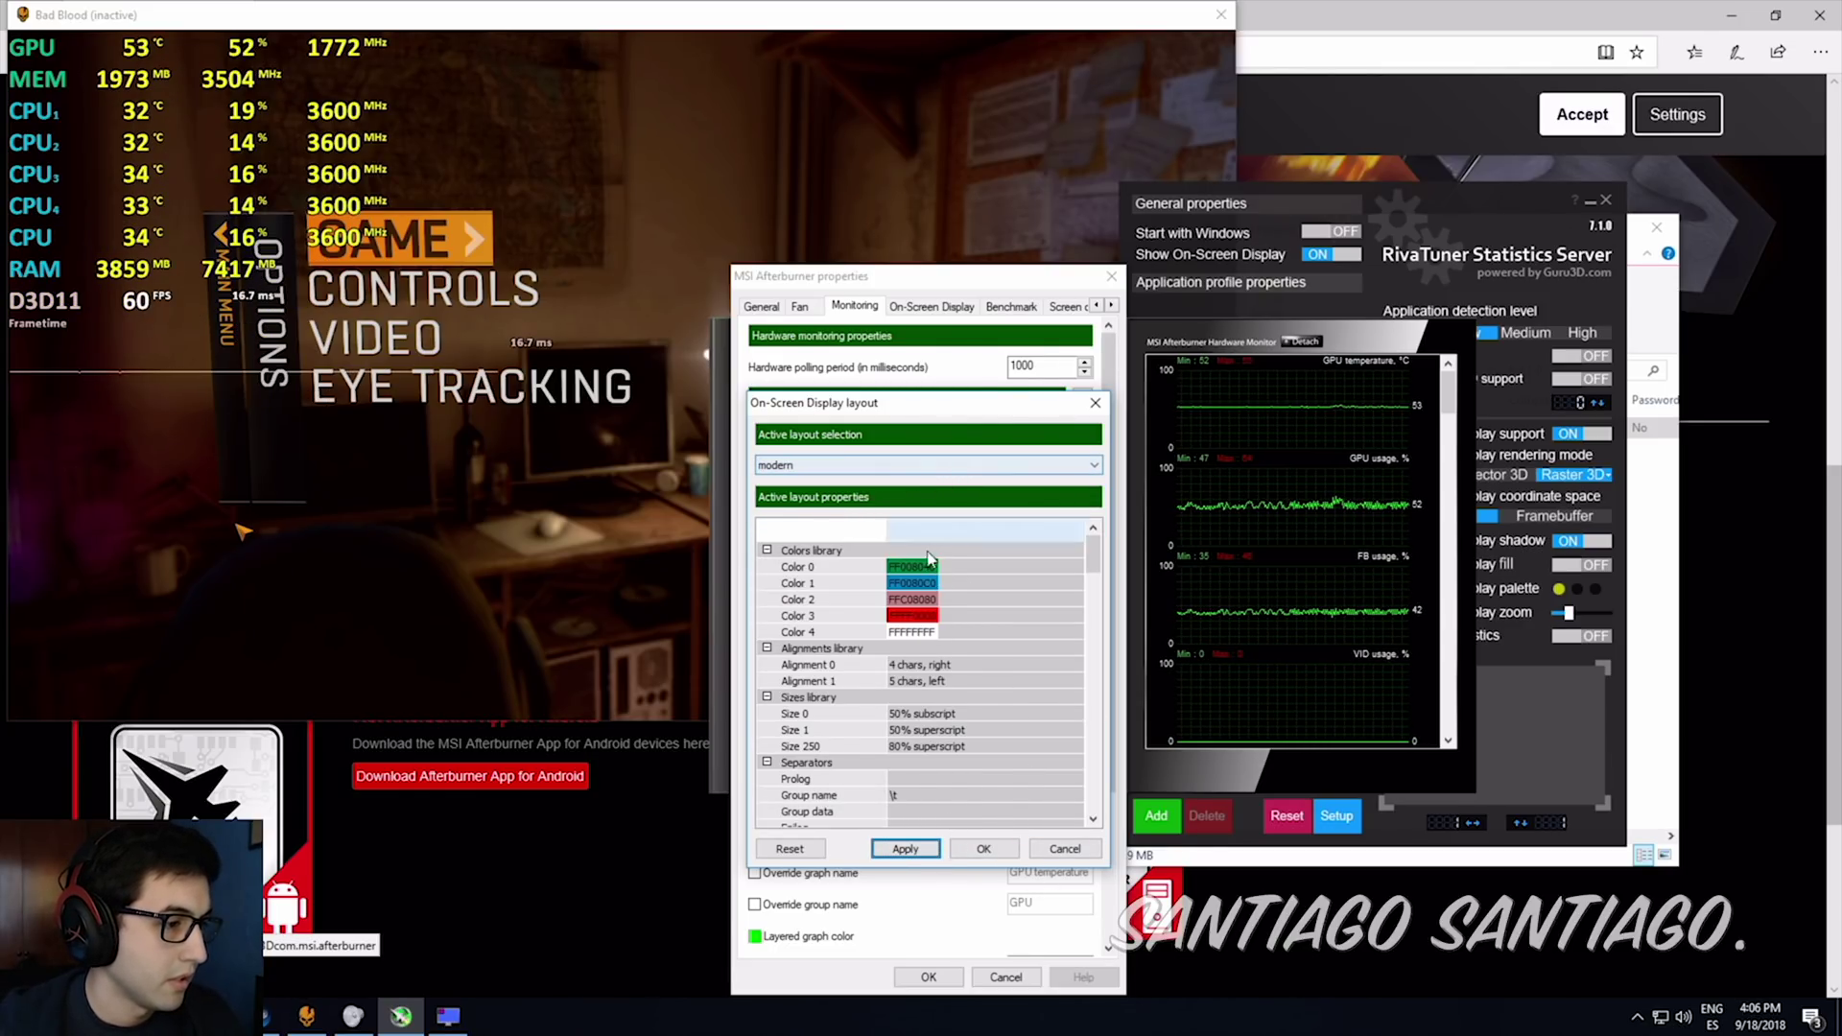
pyautogui.click(902, 466)
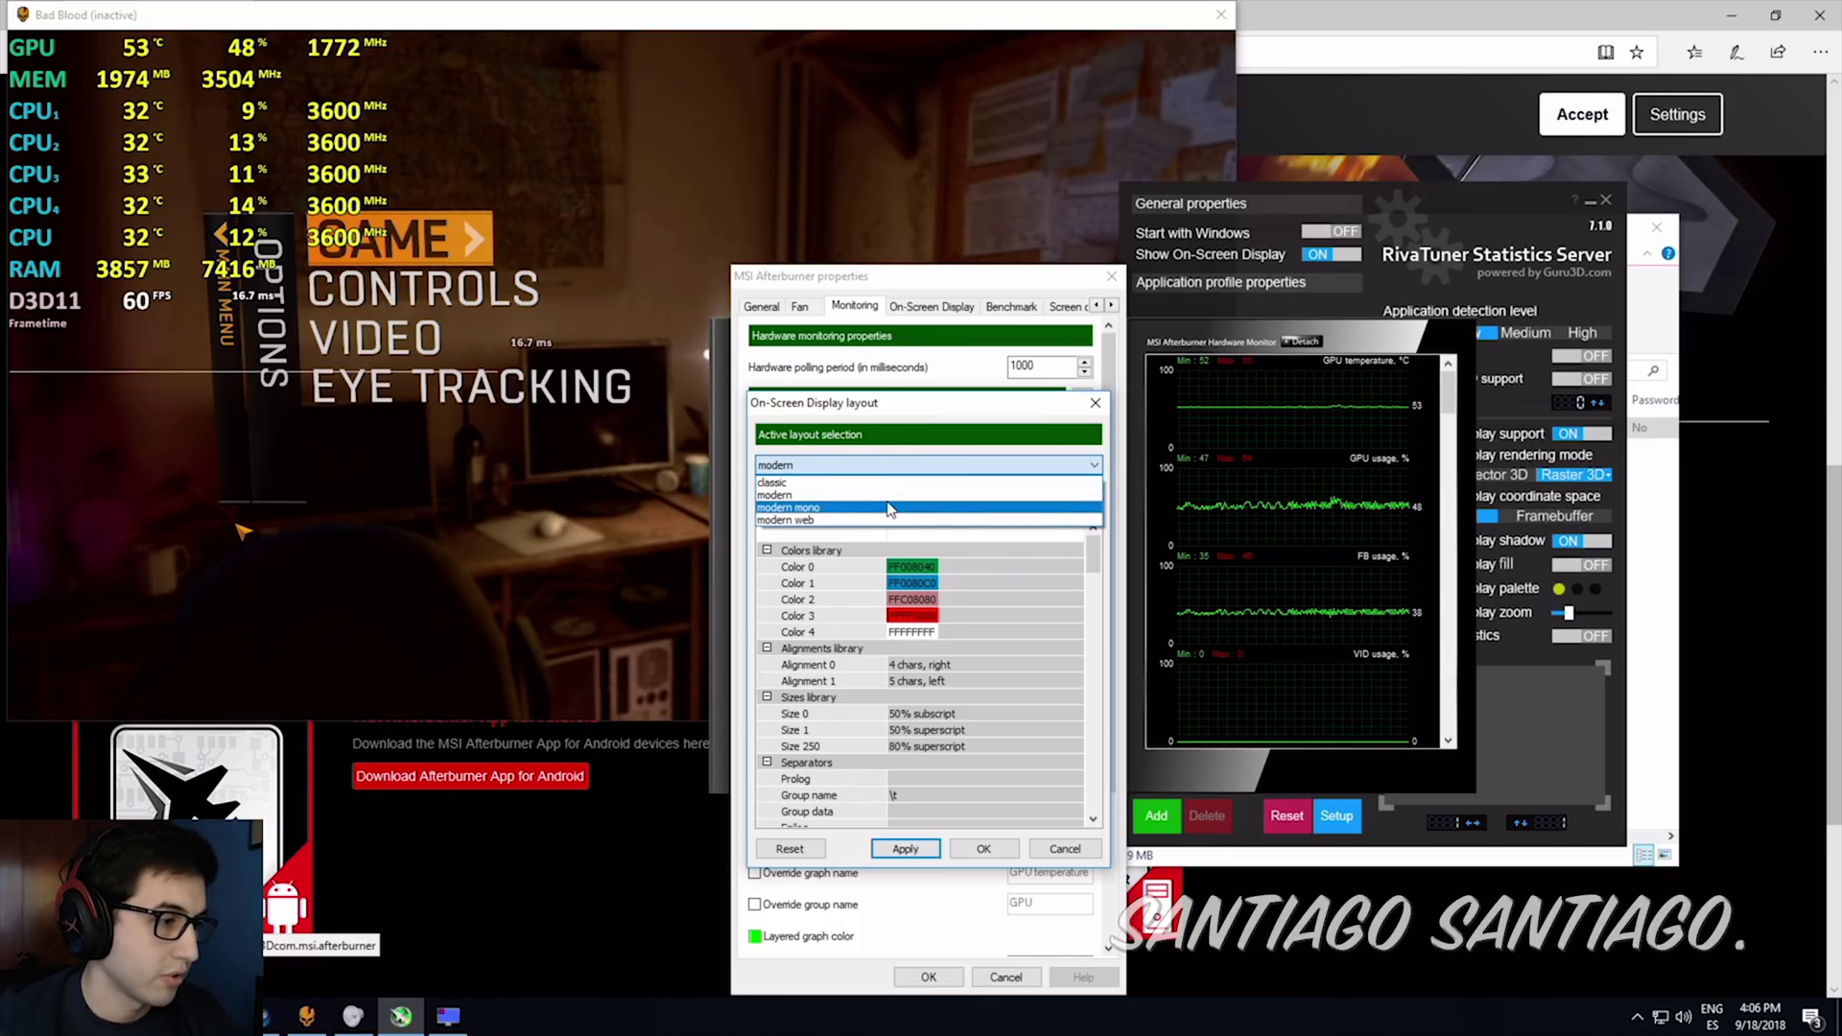
pyautogui.click(889, 508)
pyautogui.click(904, 850)
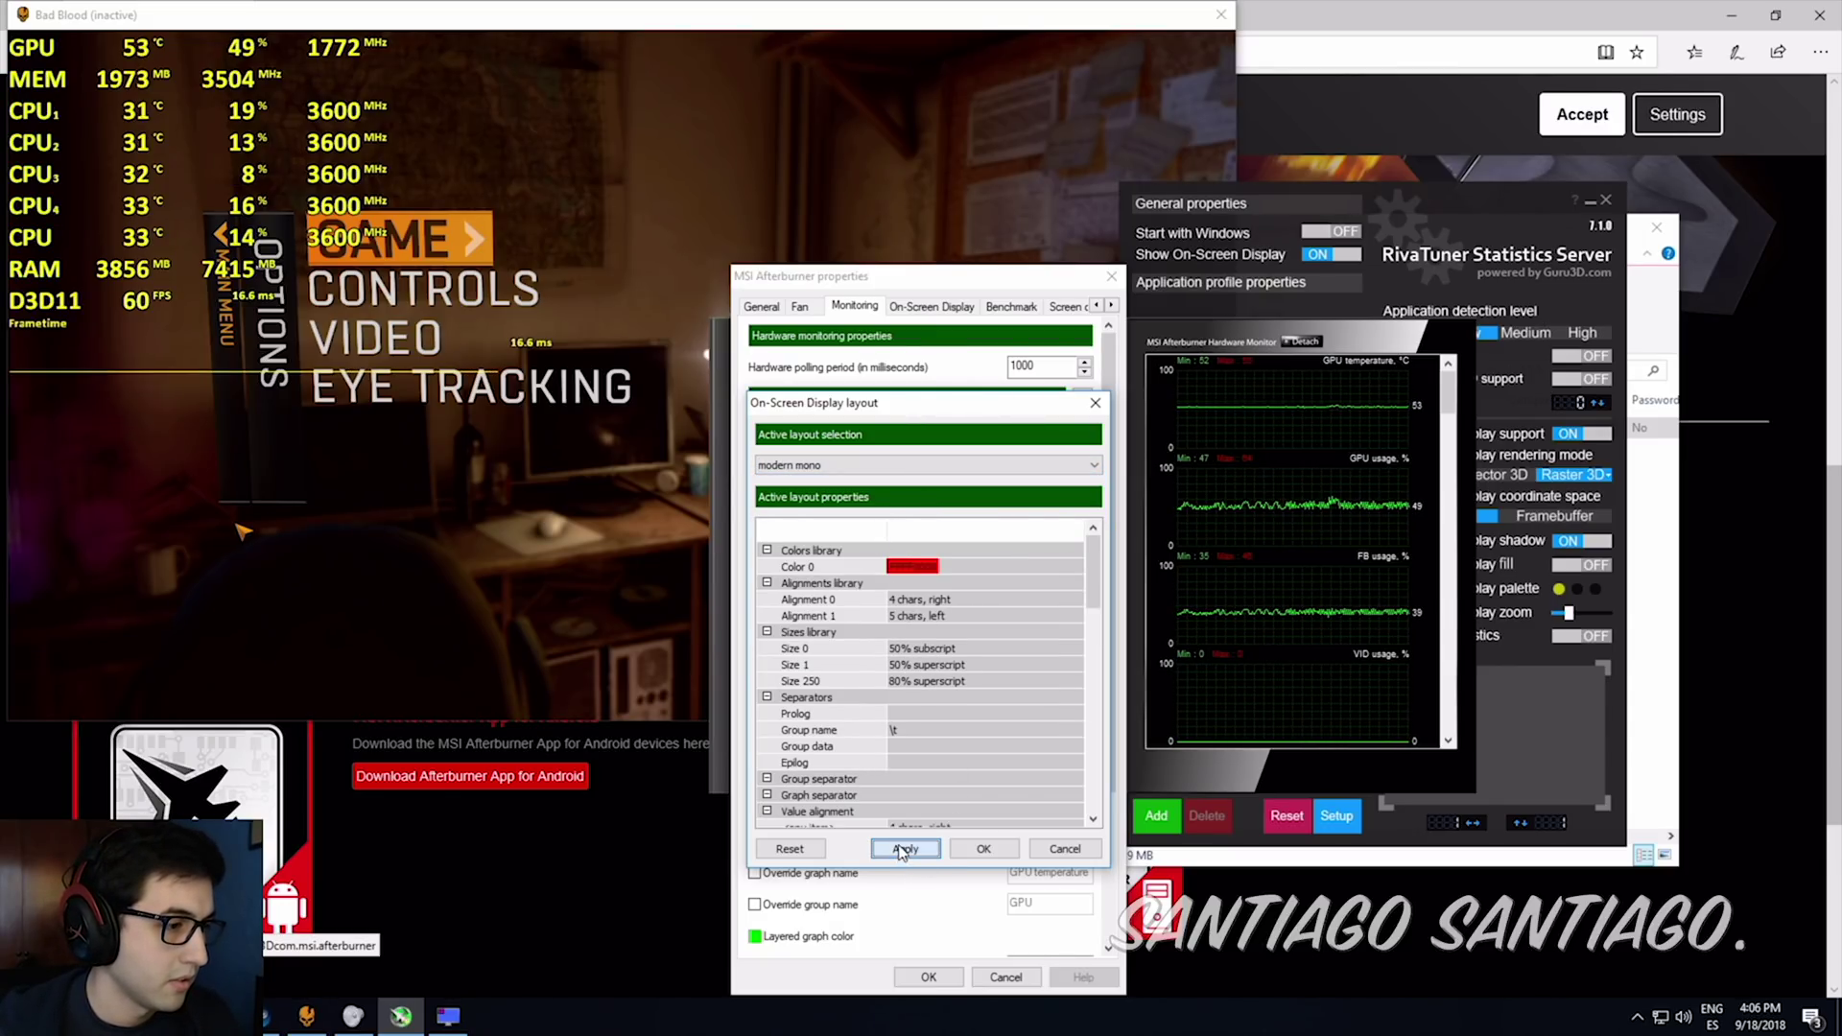
pyautogui.click(825, 466)
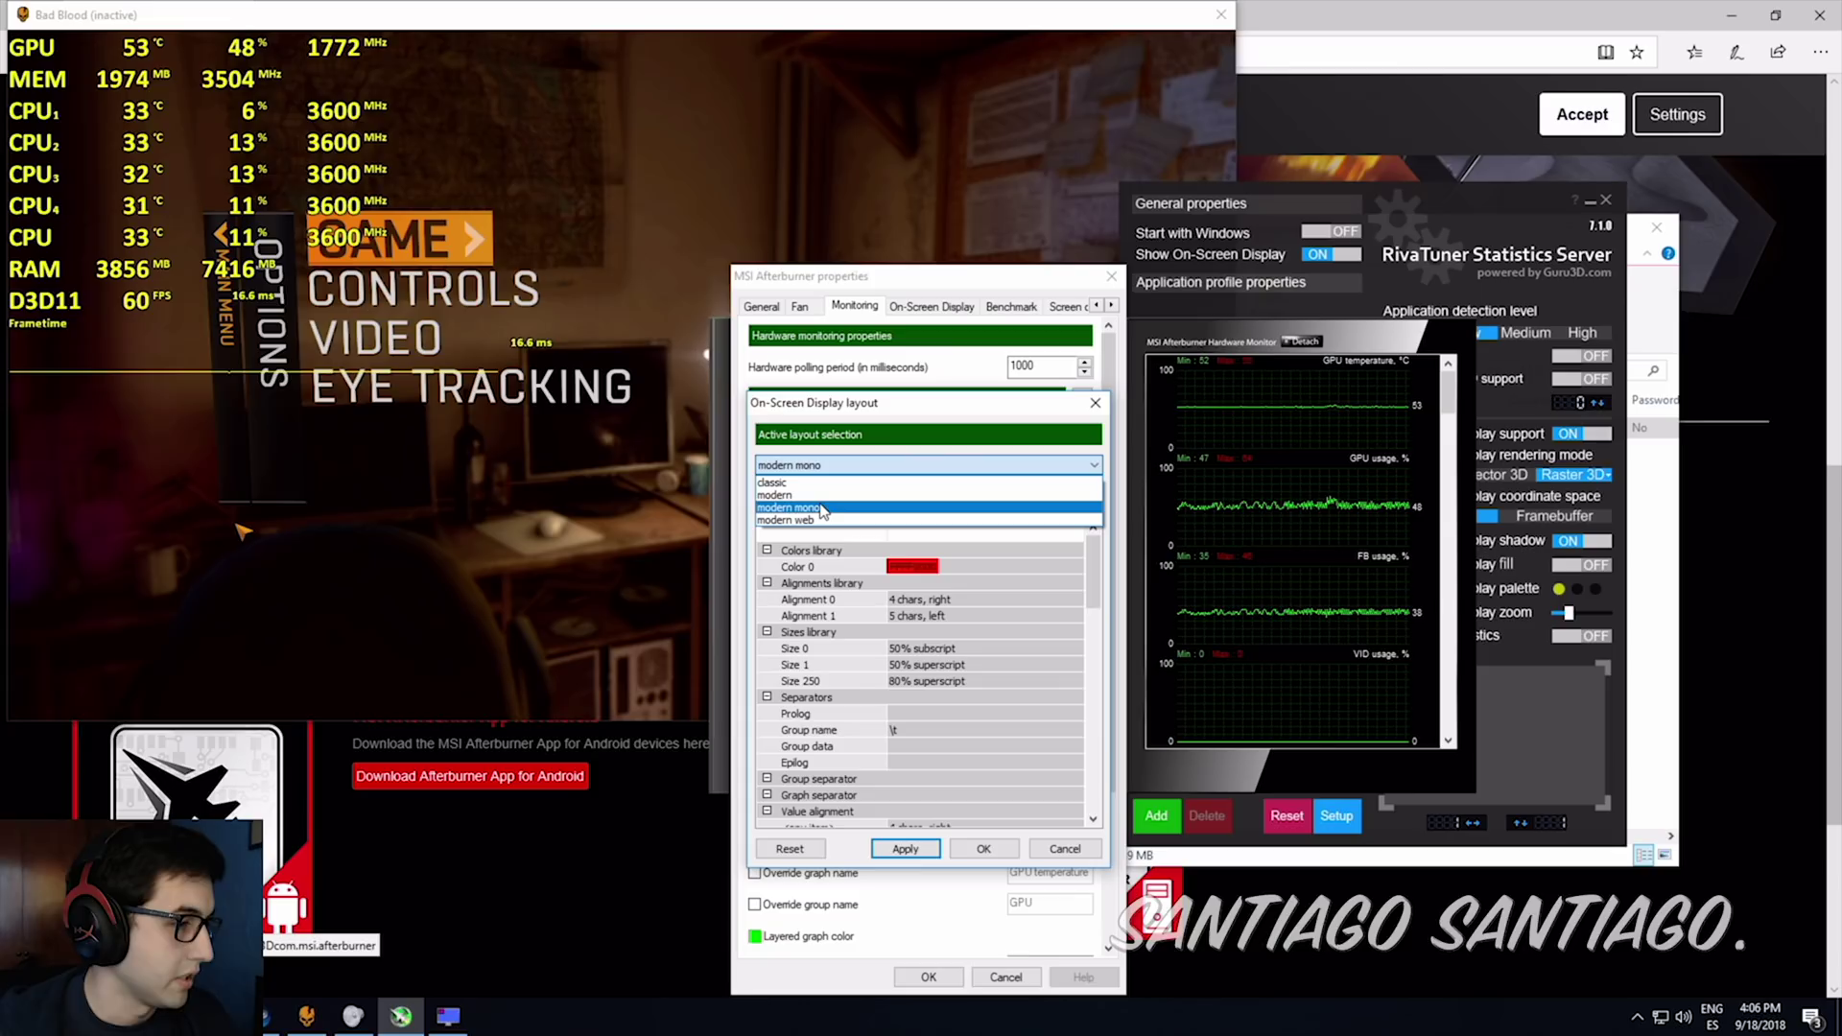
pyautogui.click(825, 529)
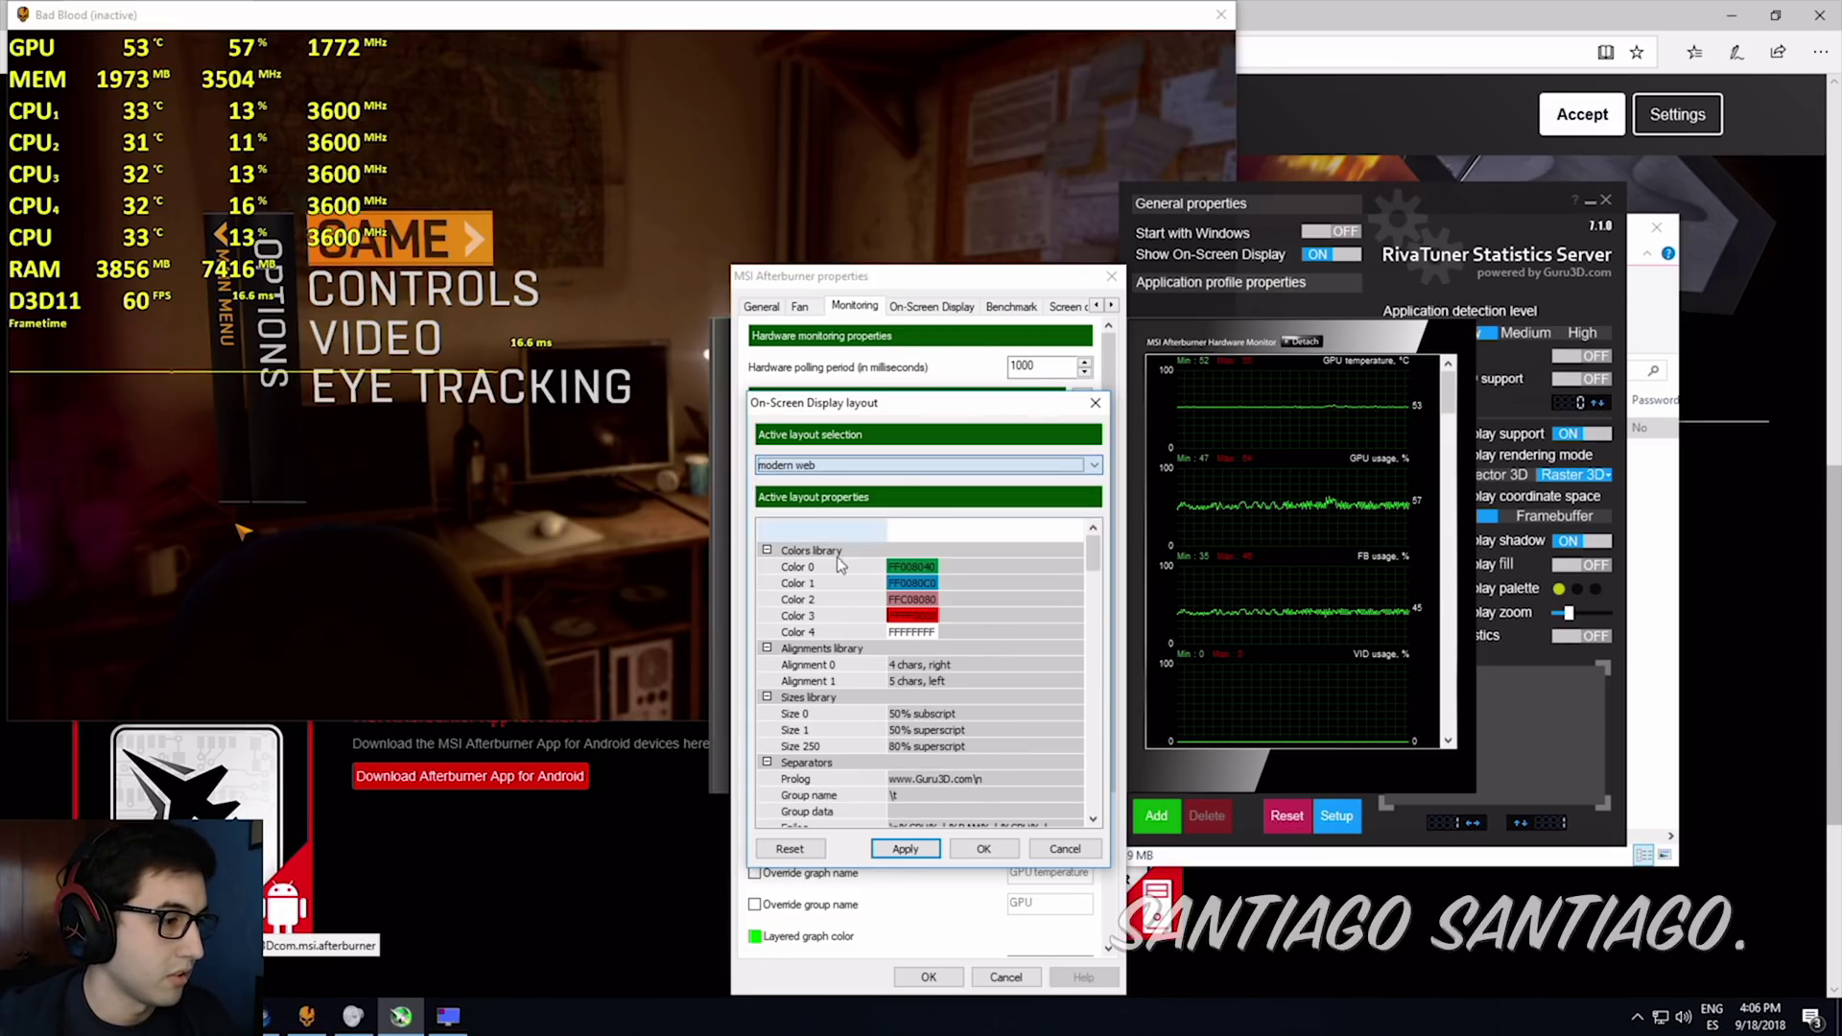
pyautogui.click(910, 847)
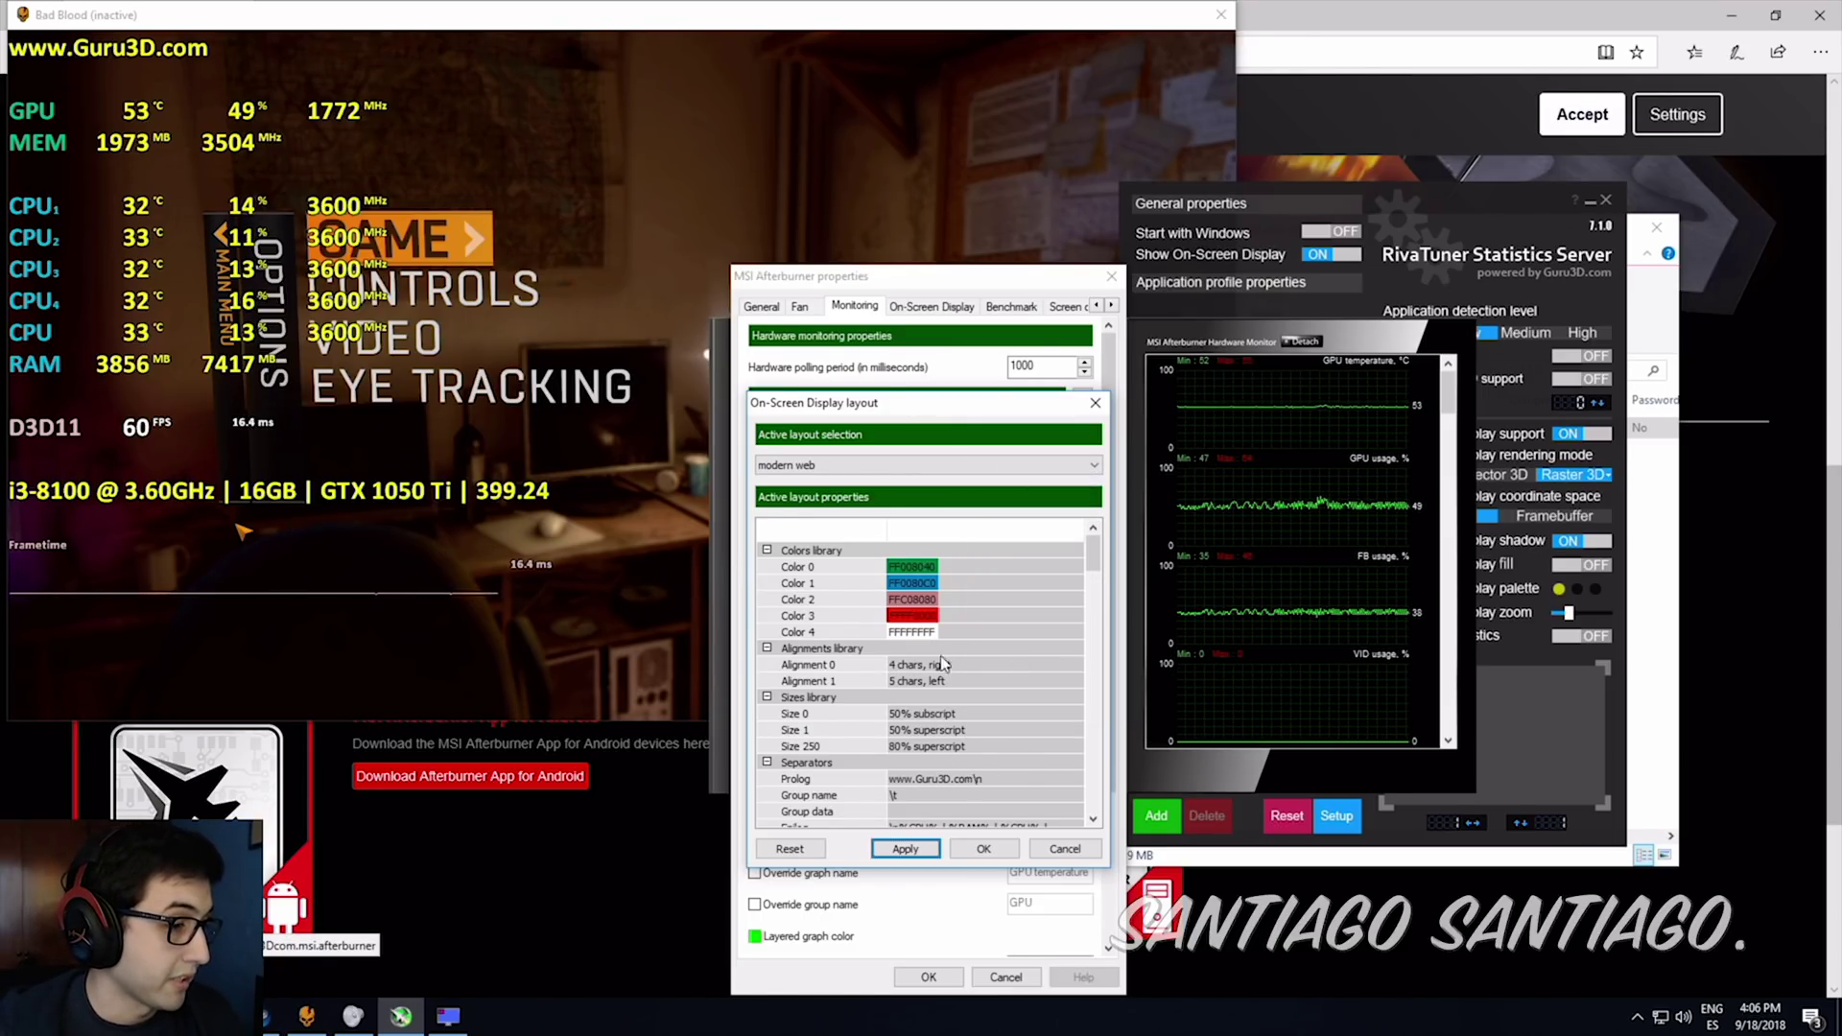
# Switch back to the classic layout, apply it and close the layout settings.
pyautogui.click(921, 464)
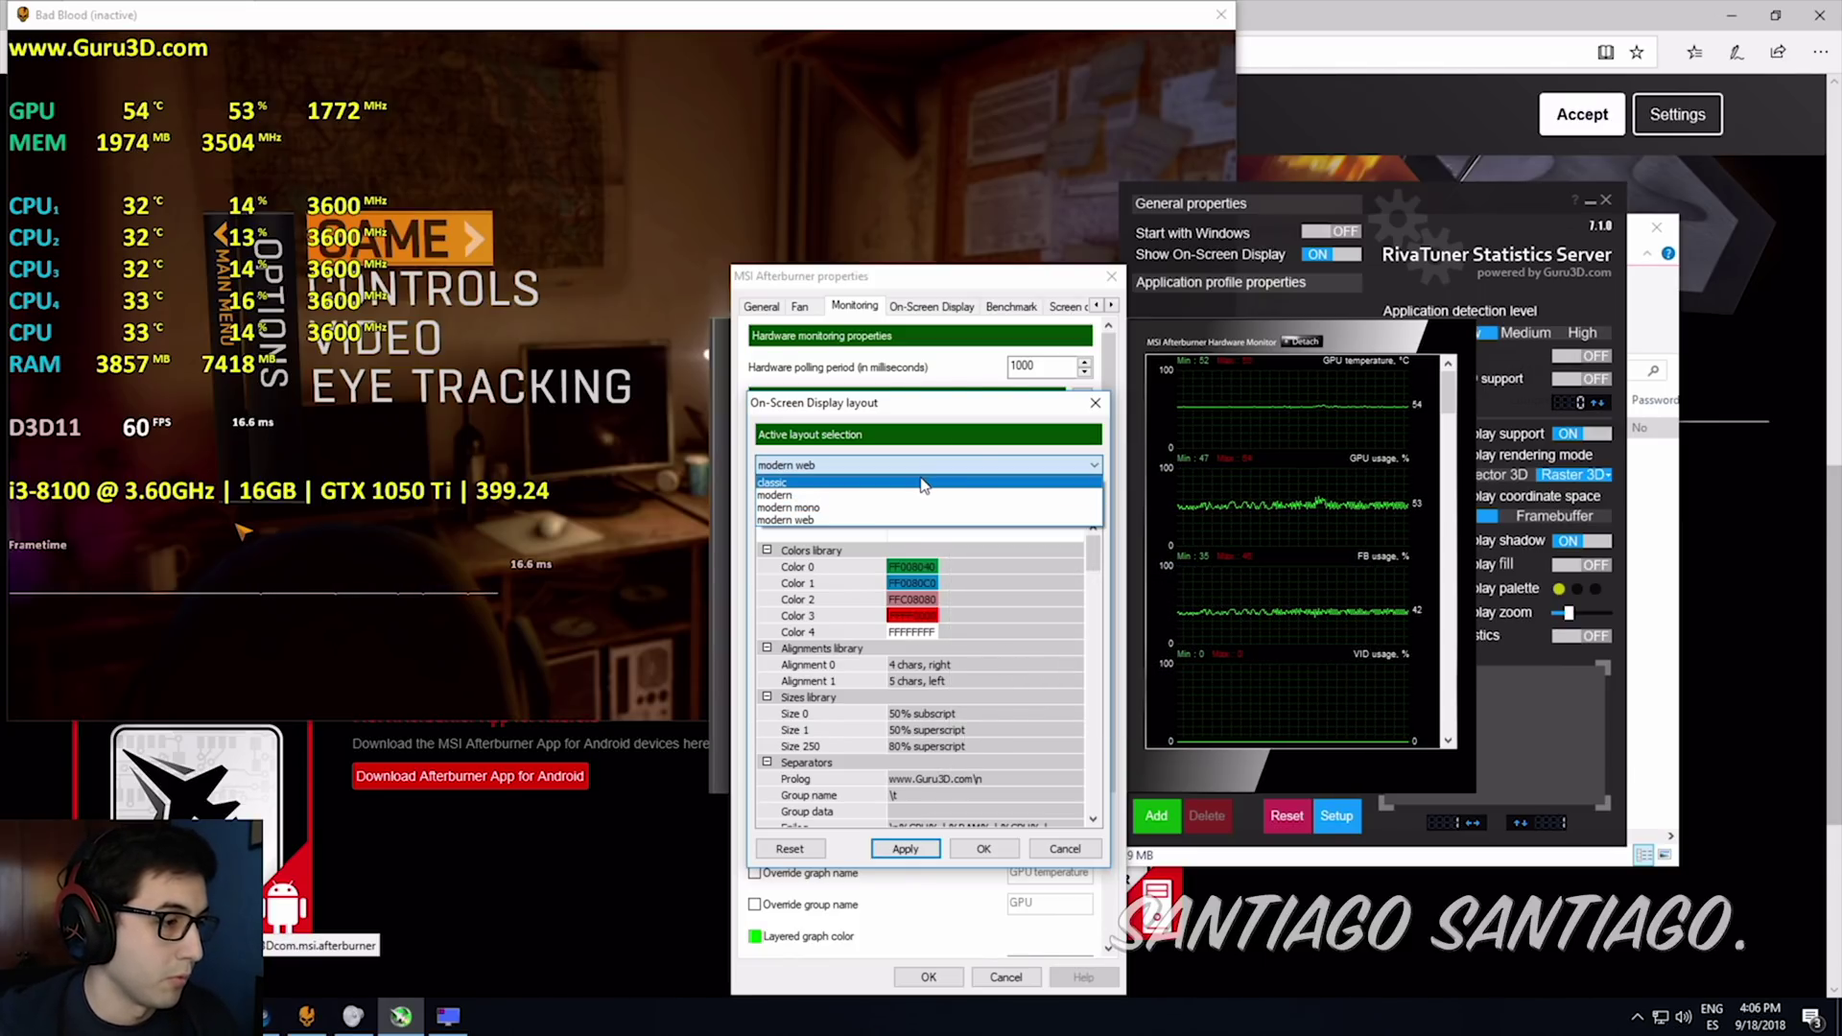
pyautogui.click(921, 482)
pyautogui.click(911, 850)
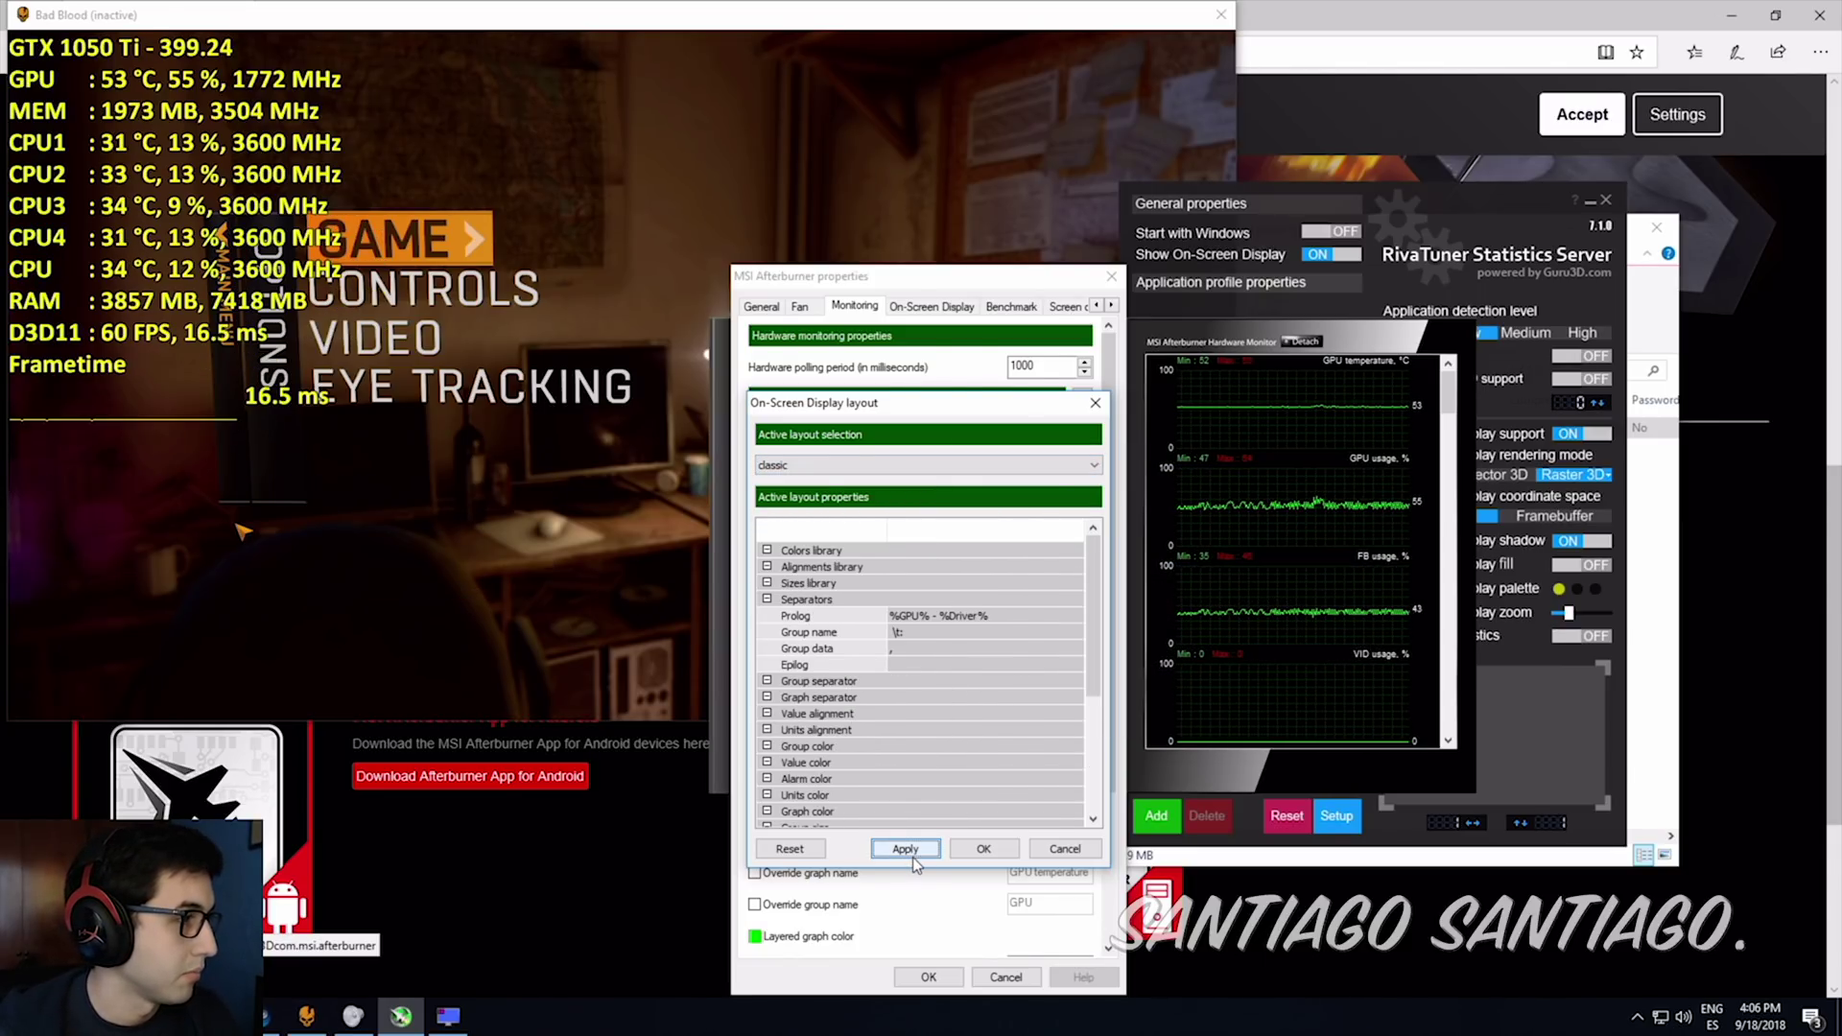
pyautogui.click(983, 850)
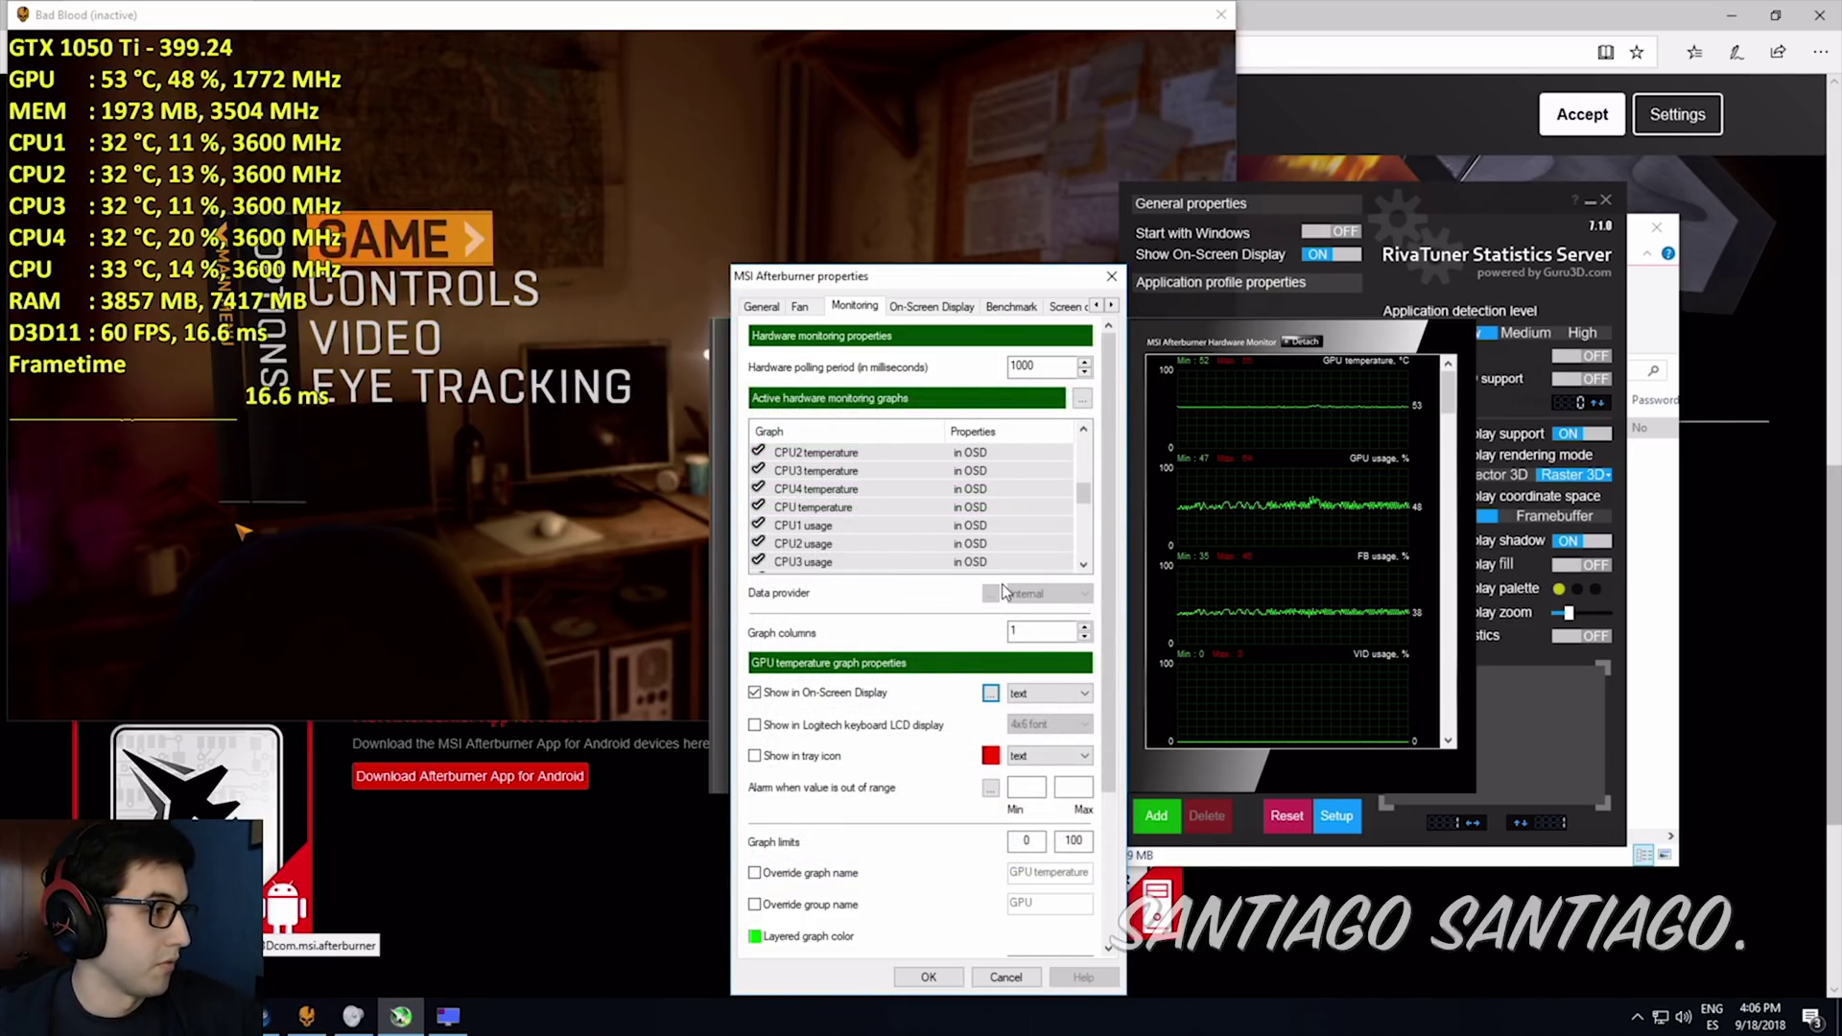
# Override the Memory usage graph's group name with 'VRAM' and save the settings.
pyautogui.moveTo(1085, 497); pyautogui.dragTo(1085, 444)
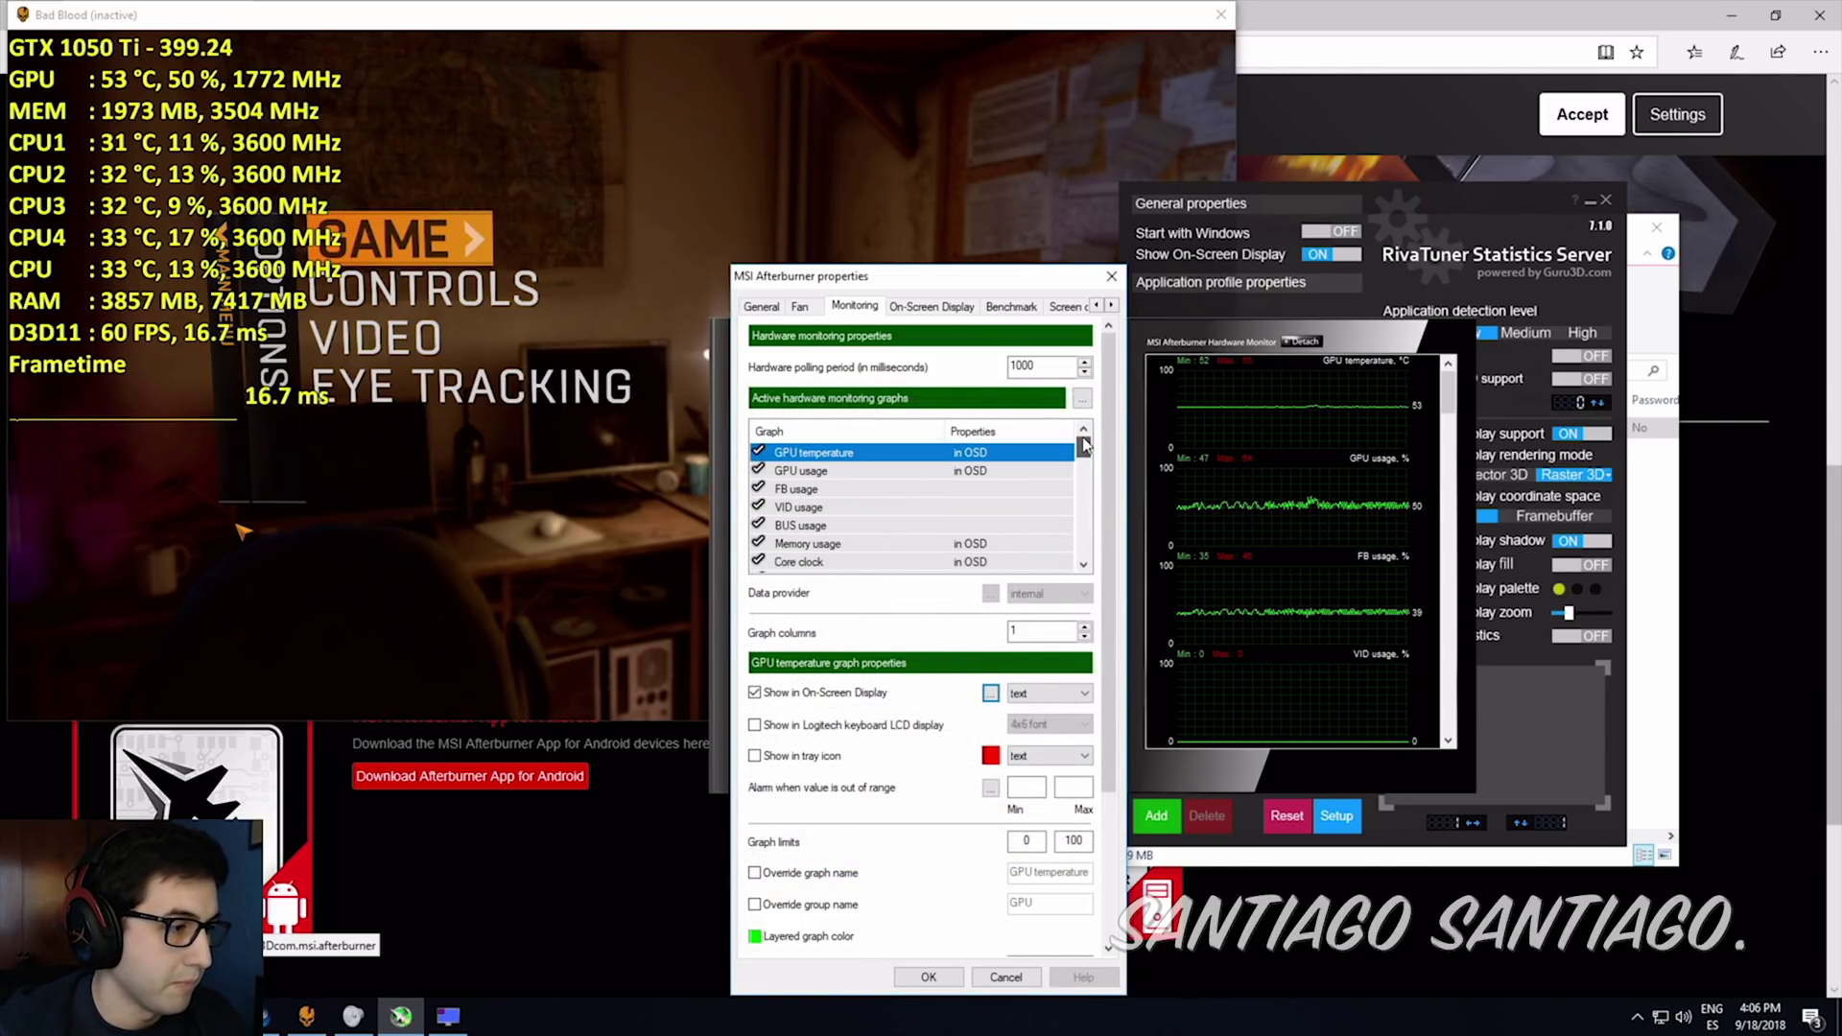
pyautogui.click(879, 544)
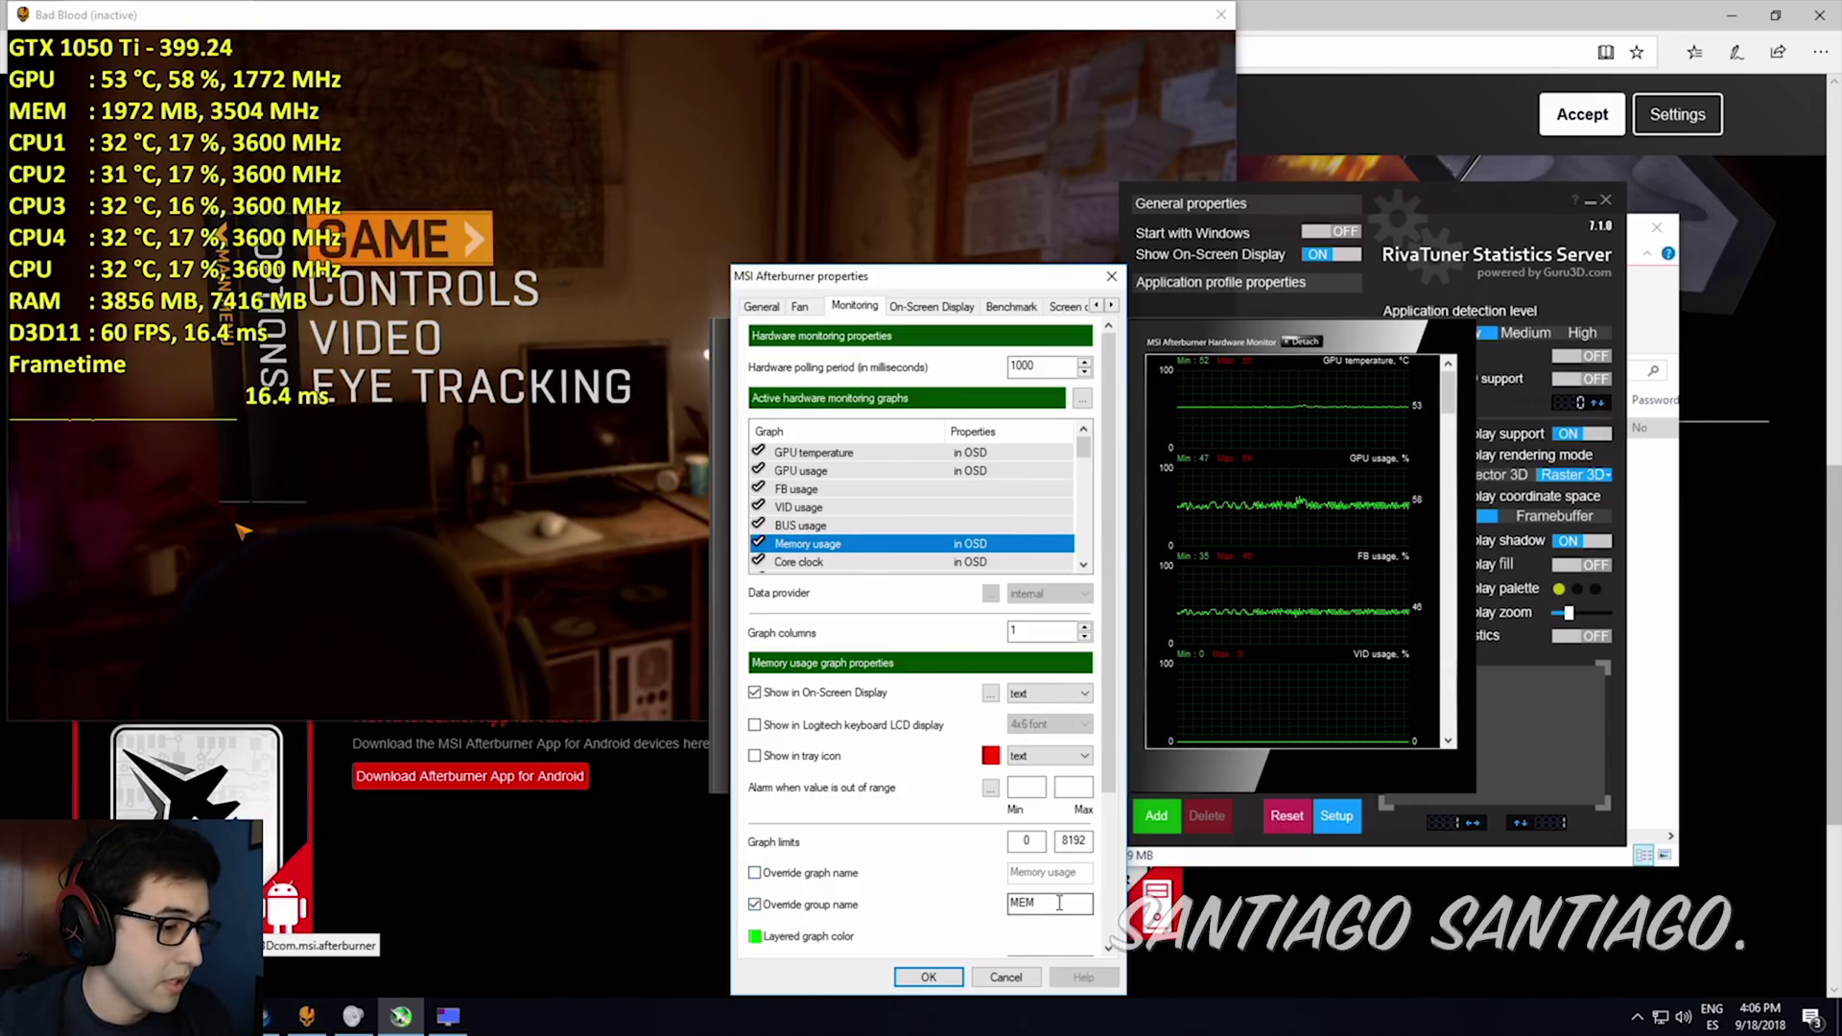
pyautogui.click(812, 905)
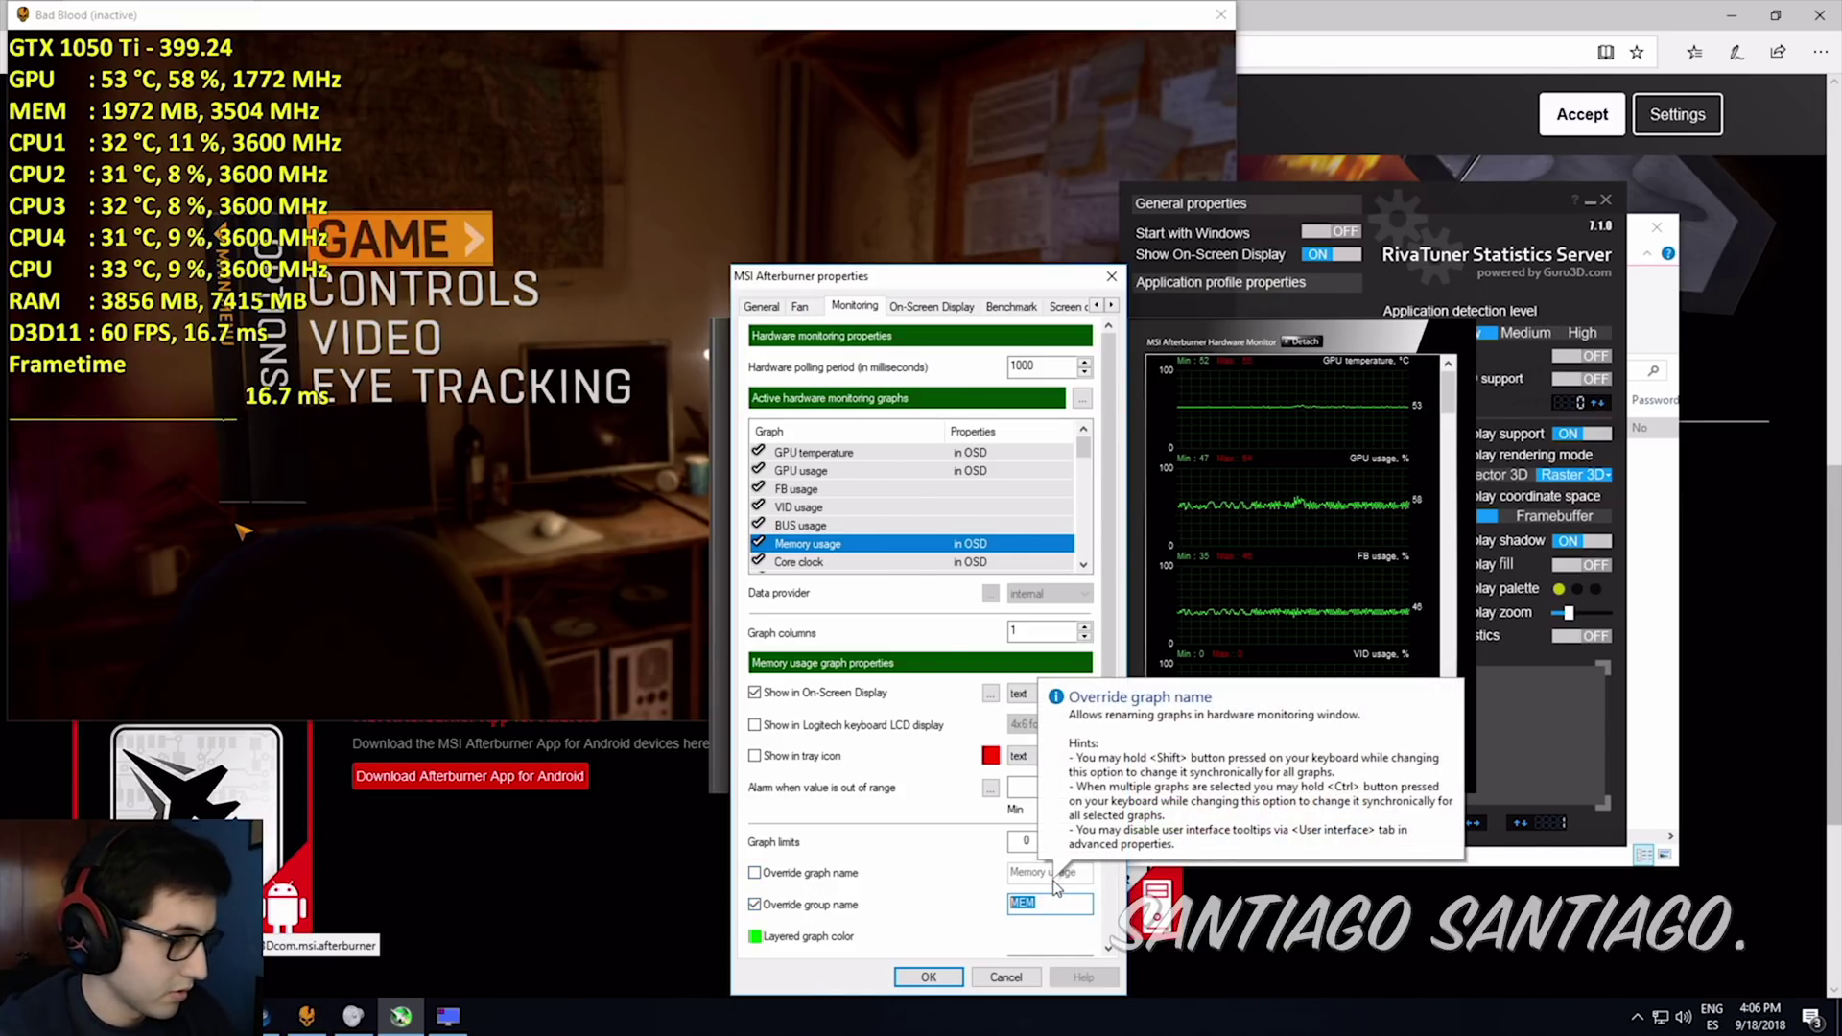
pyautogui.write('VRAM')
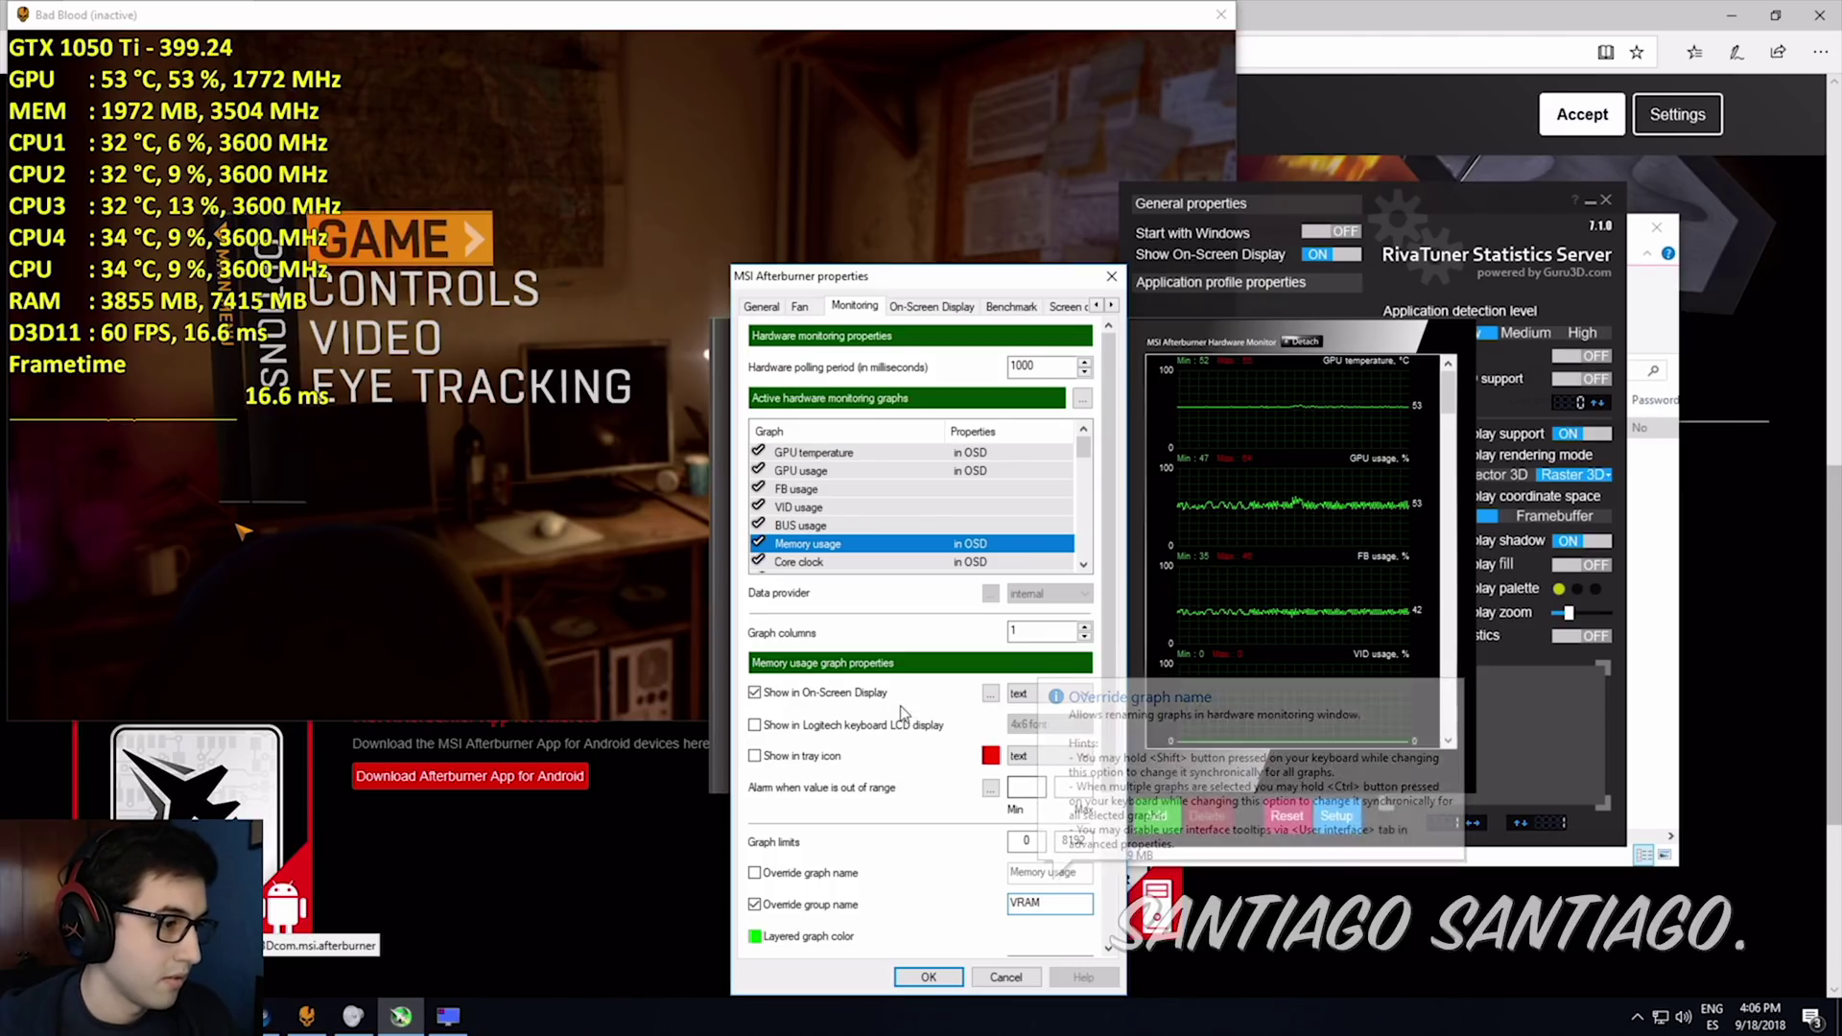
pyautogui.click(928, 977)
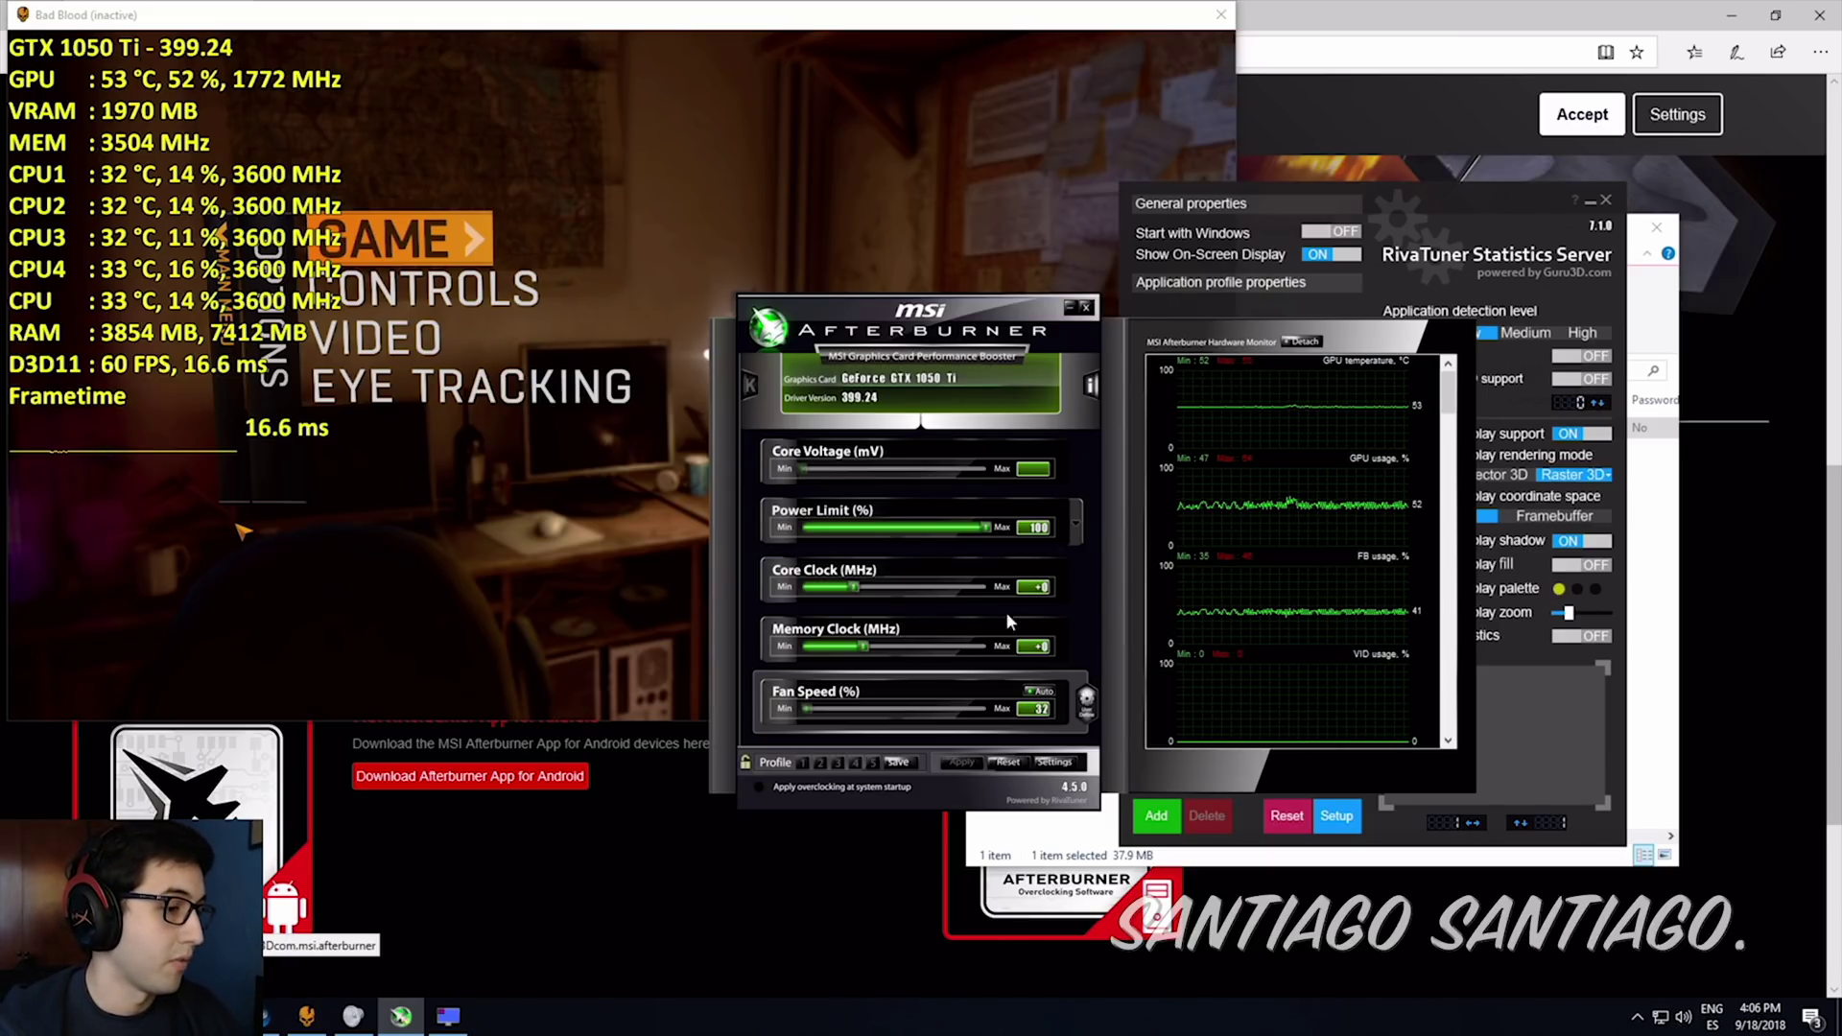
# Check the Memory usage VRAM label in Afterburner's Monitoring settings, then close them.
pyautogui.click(1057, 763)
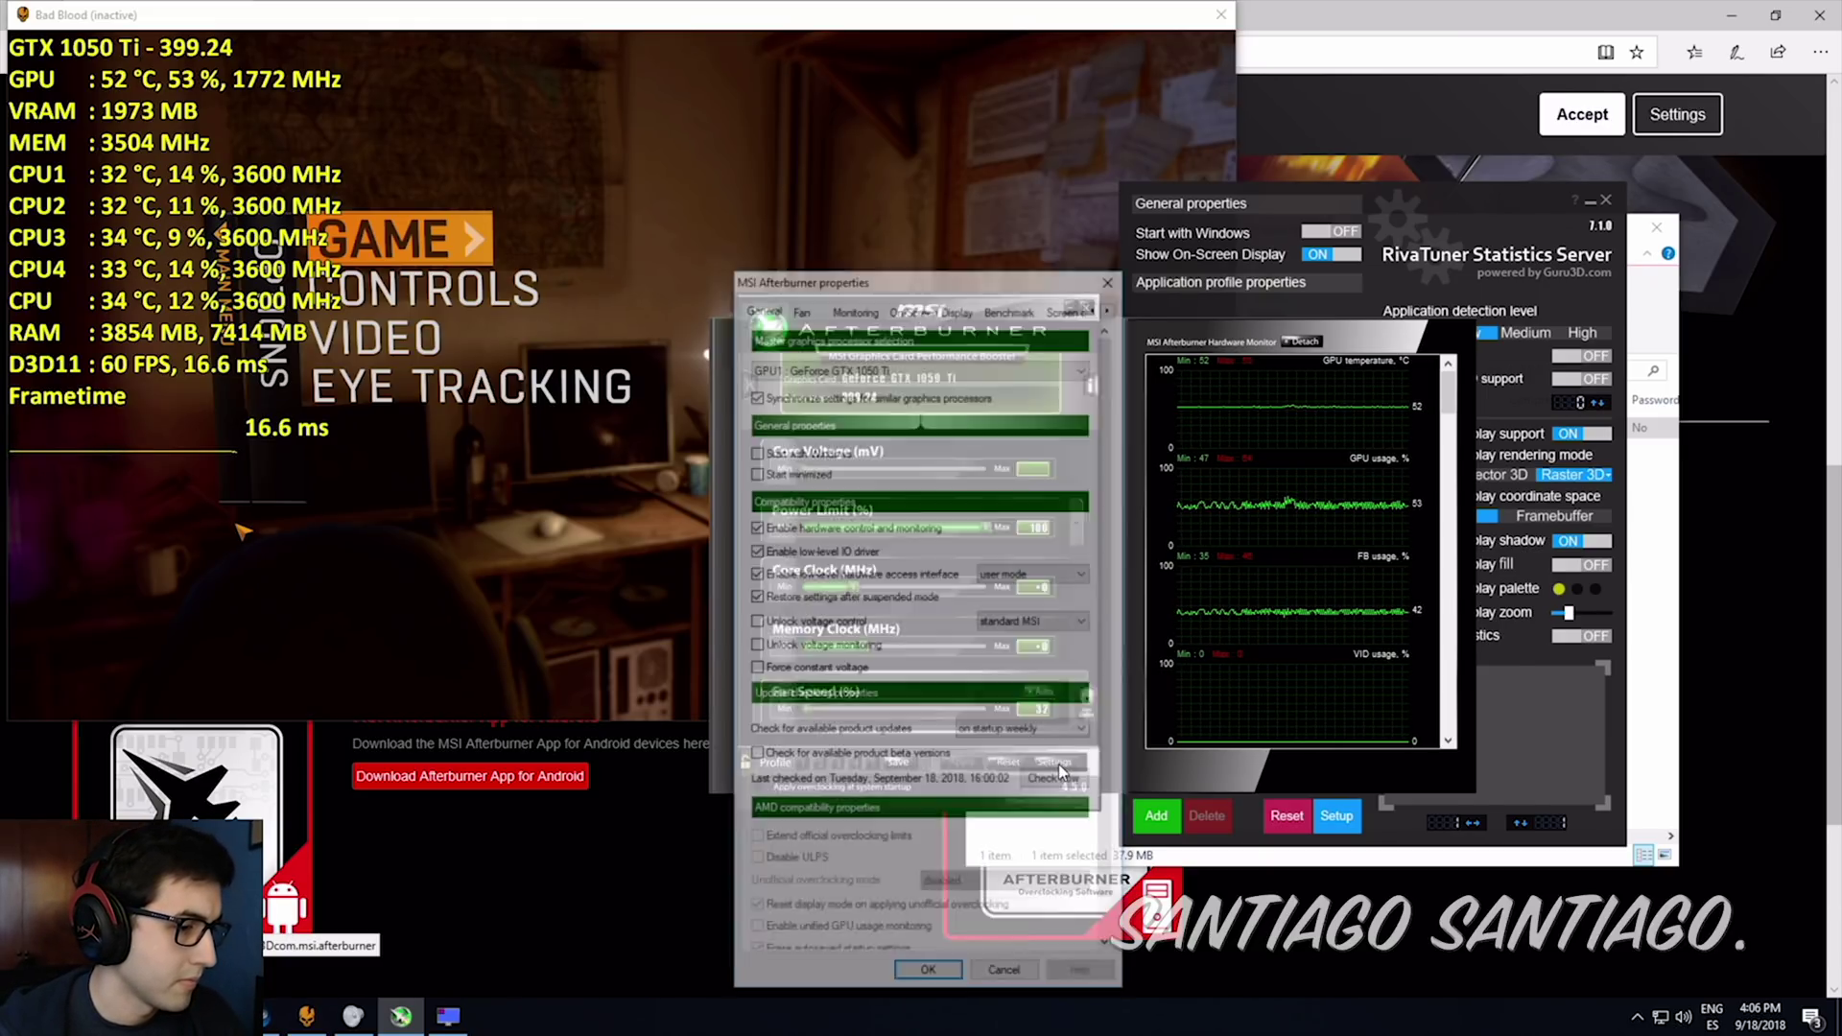
pyautogui.click(870, 309)
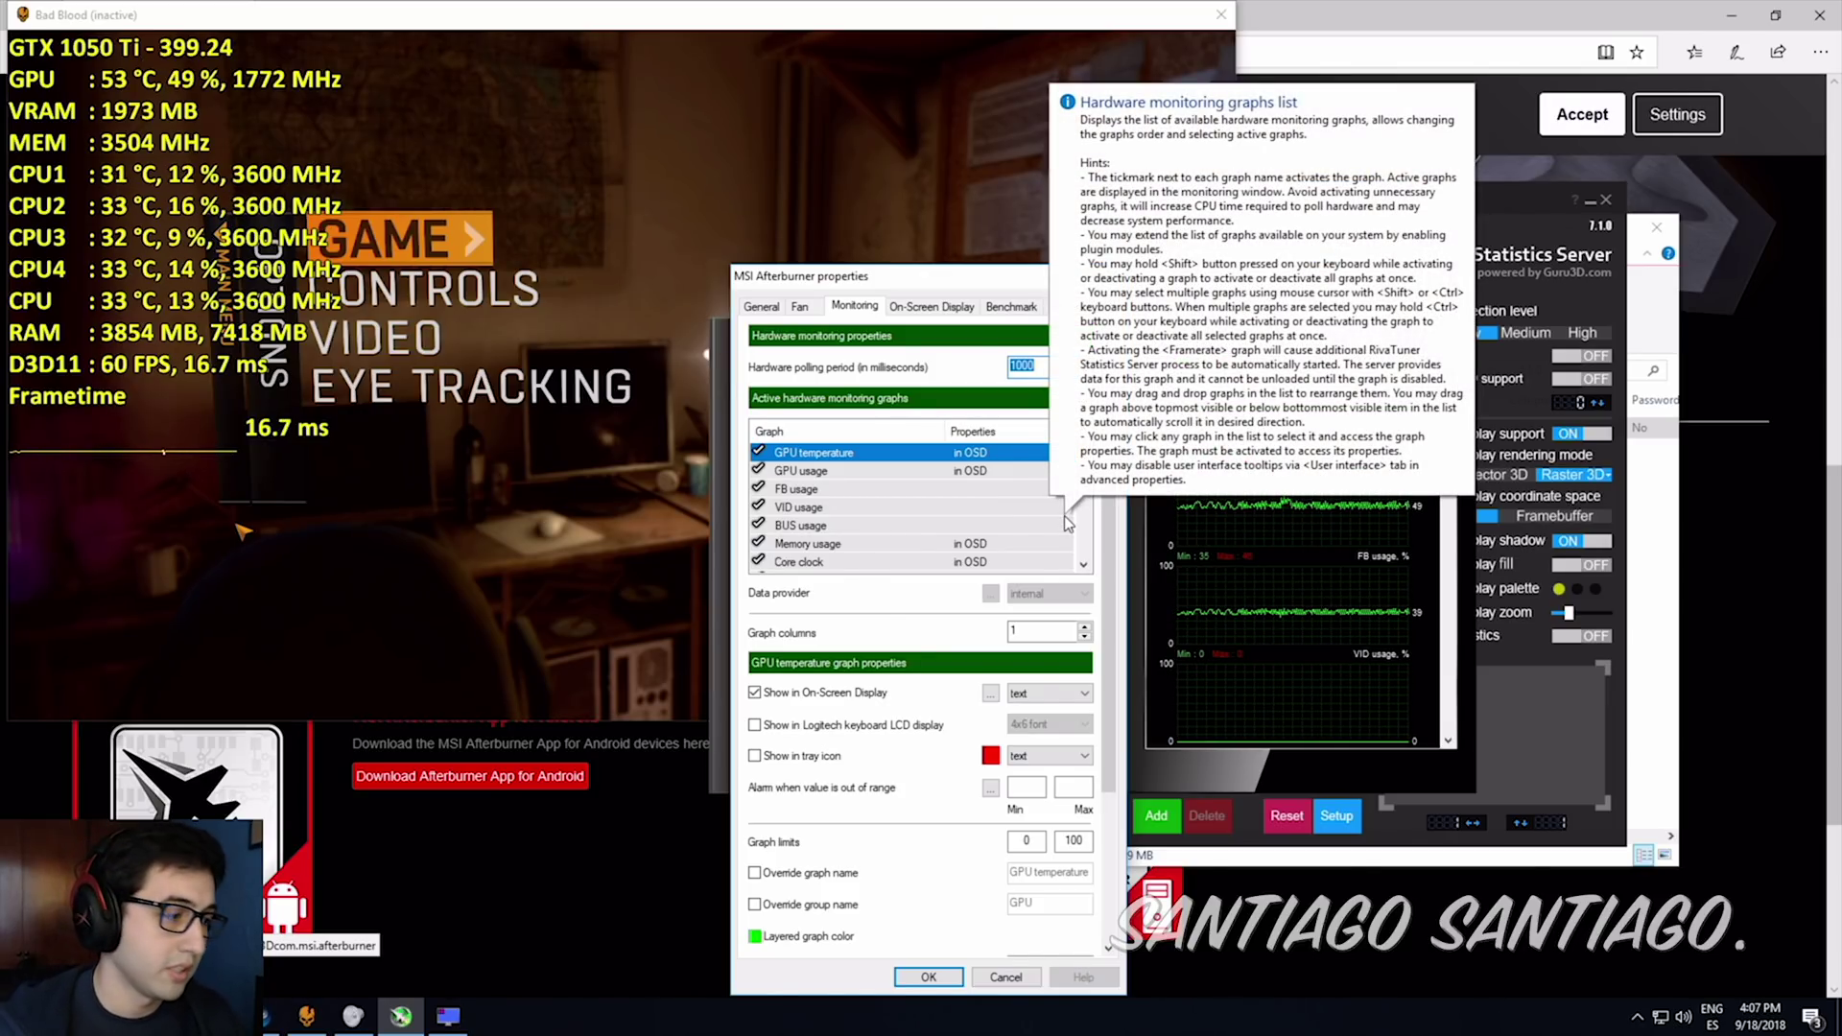
pyautogui.click(966, 550)
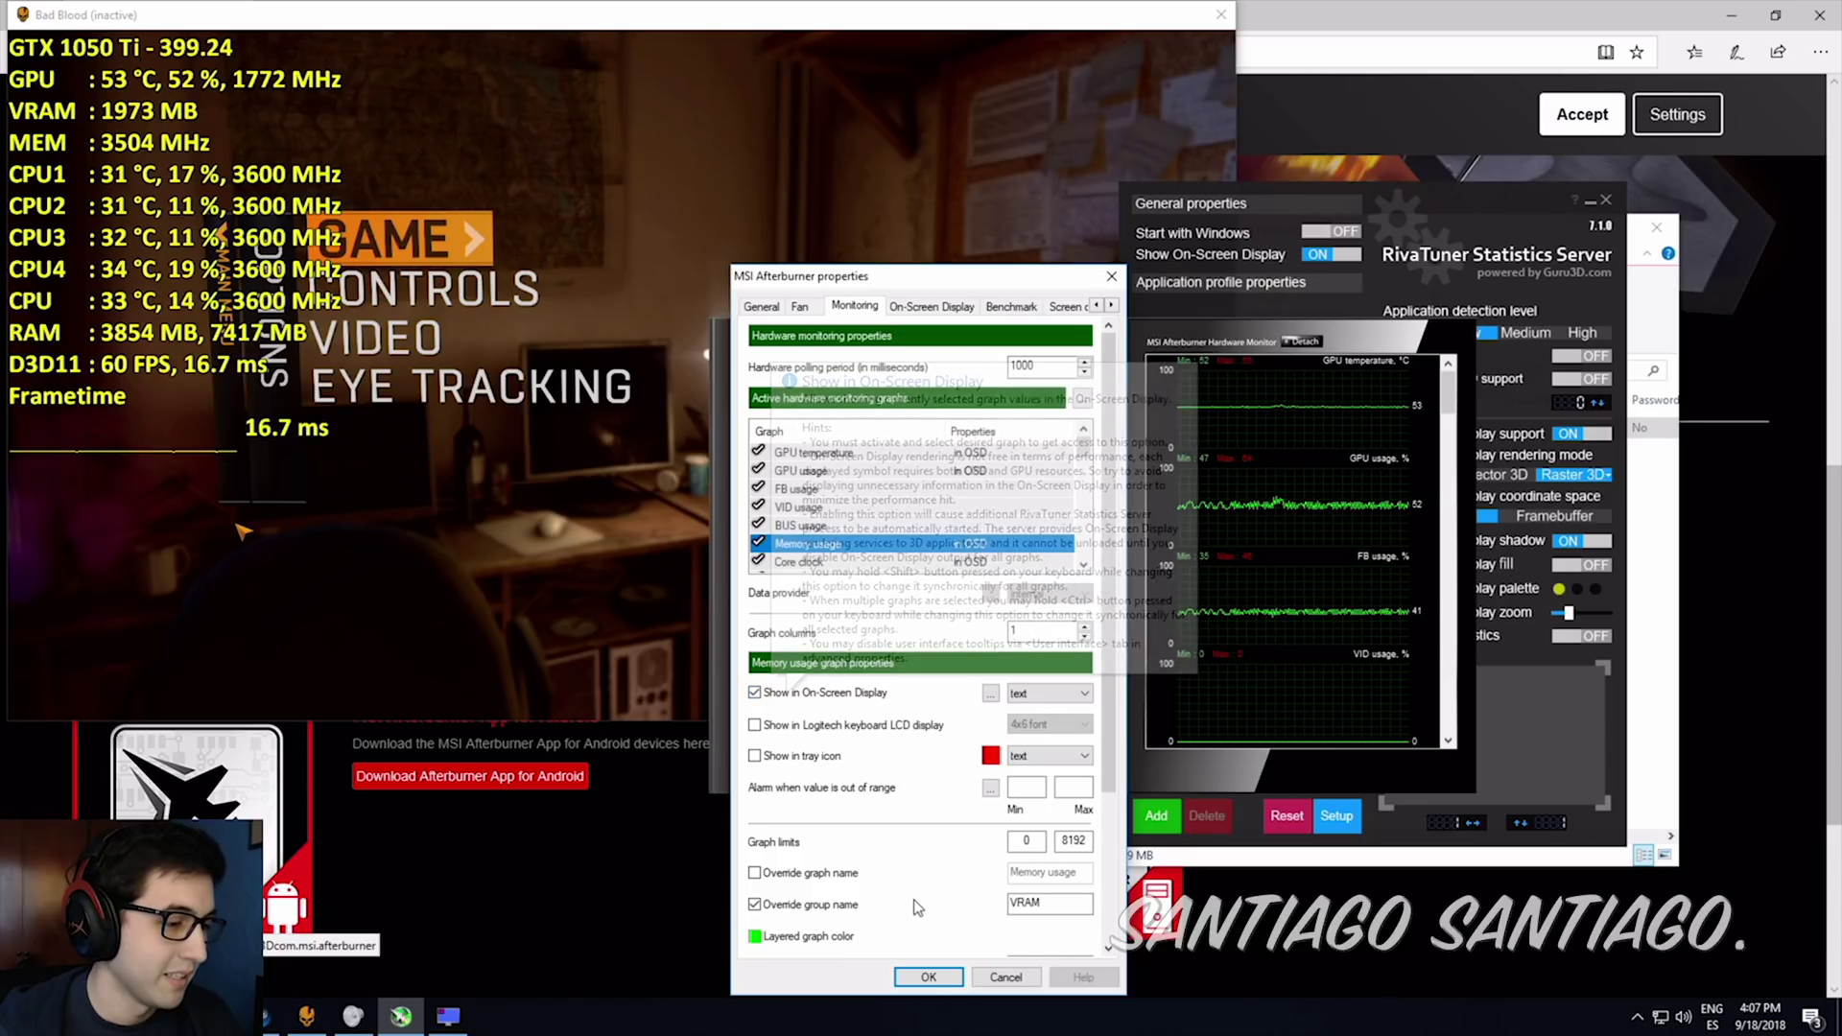
pyautogui.click(928, 976)
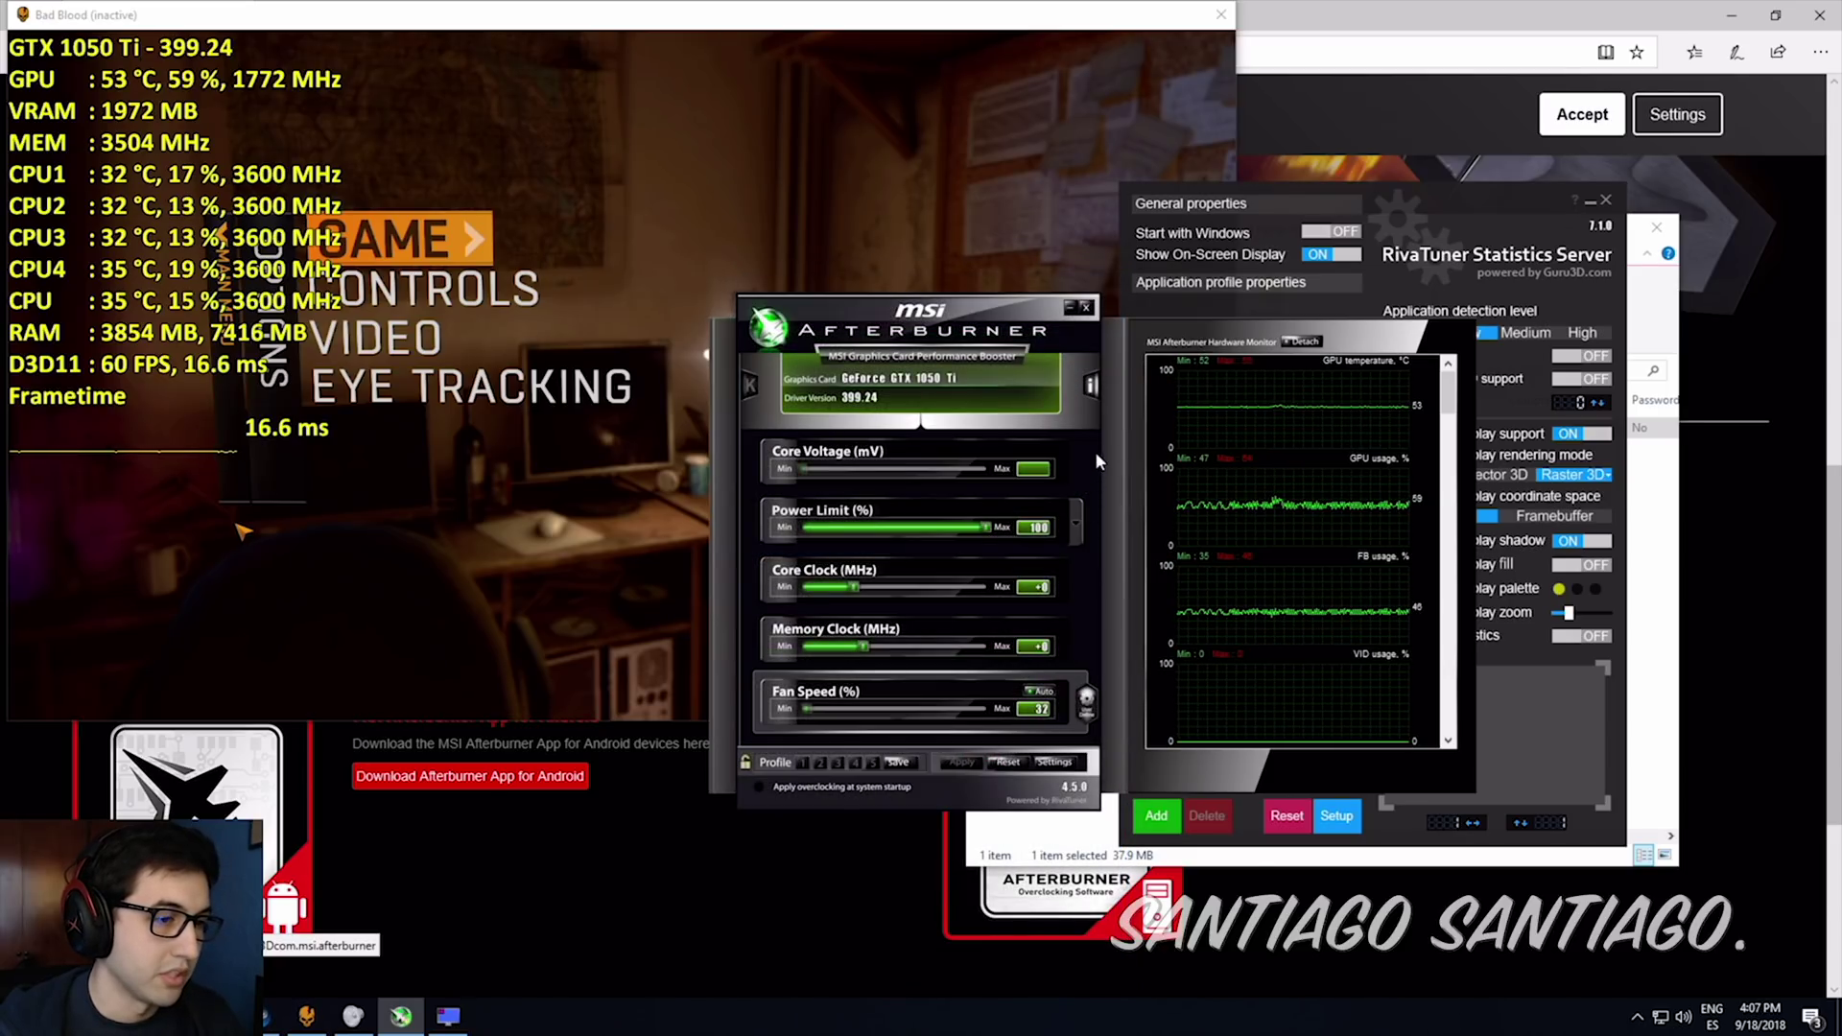
# Close Afterburner and RivaTuner, then reopen RivaTuner Statistics Server from the system tray.
pyautogui.click(1085, 307)
pyautogui.click(1591, 200)
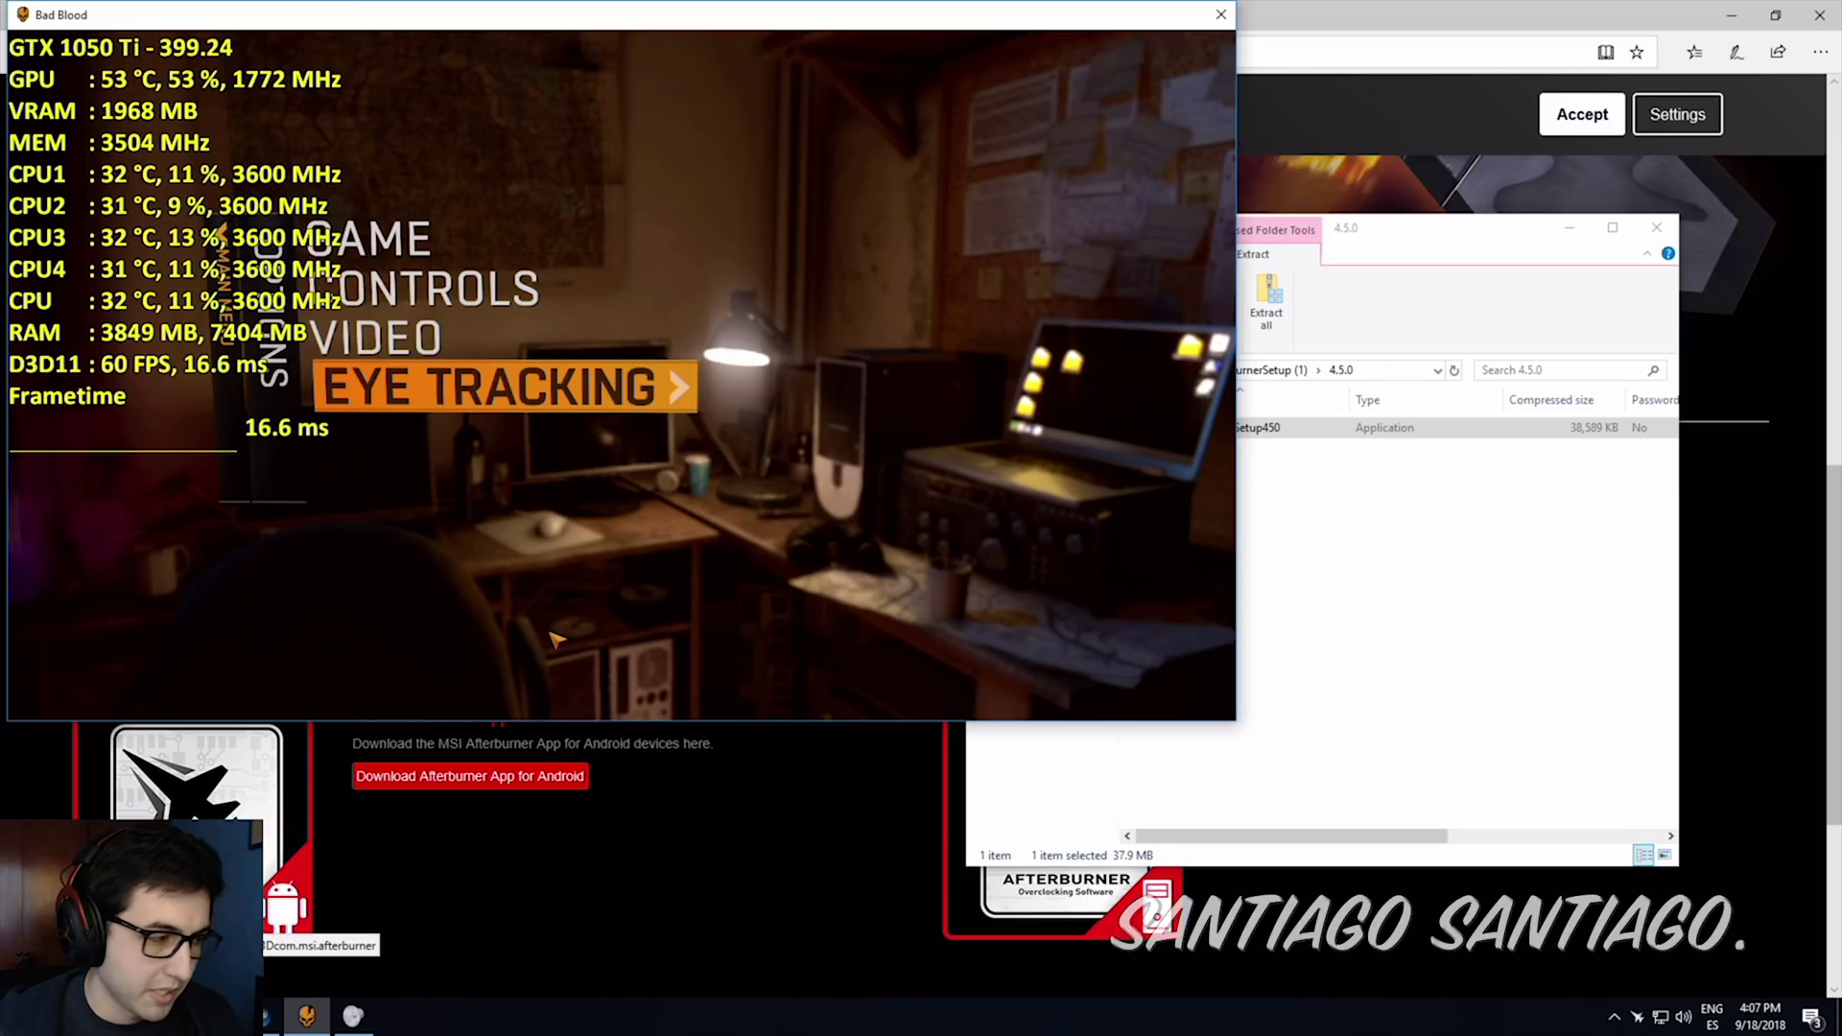
pyautogui.press('super')
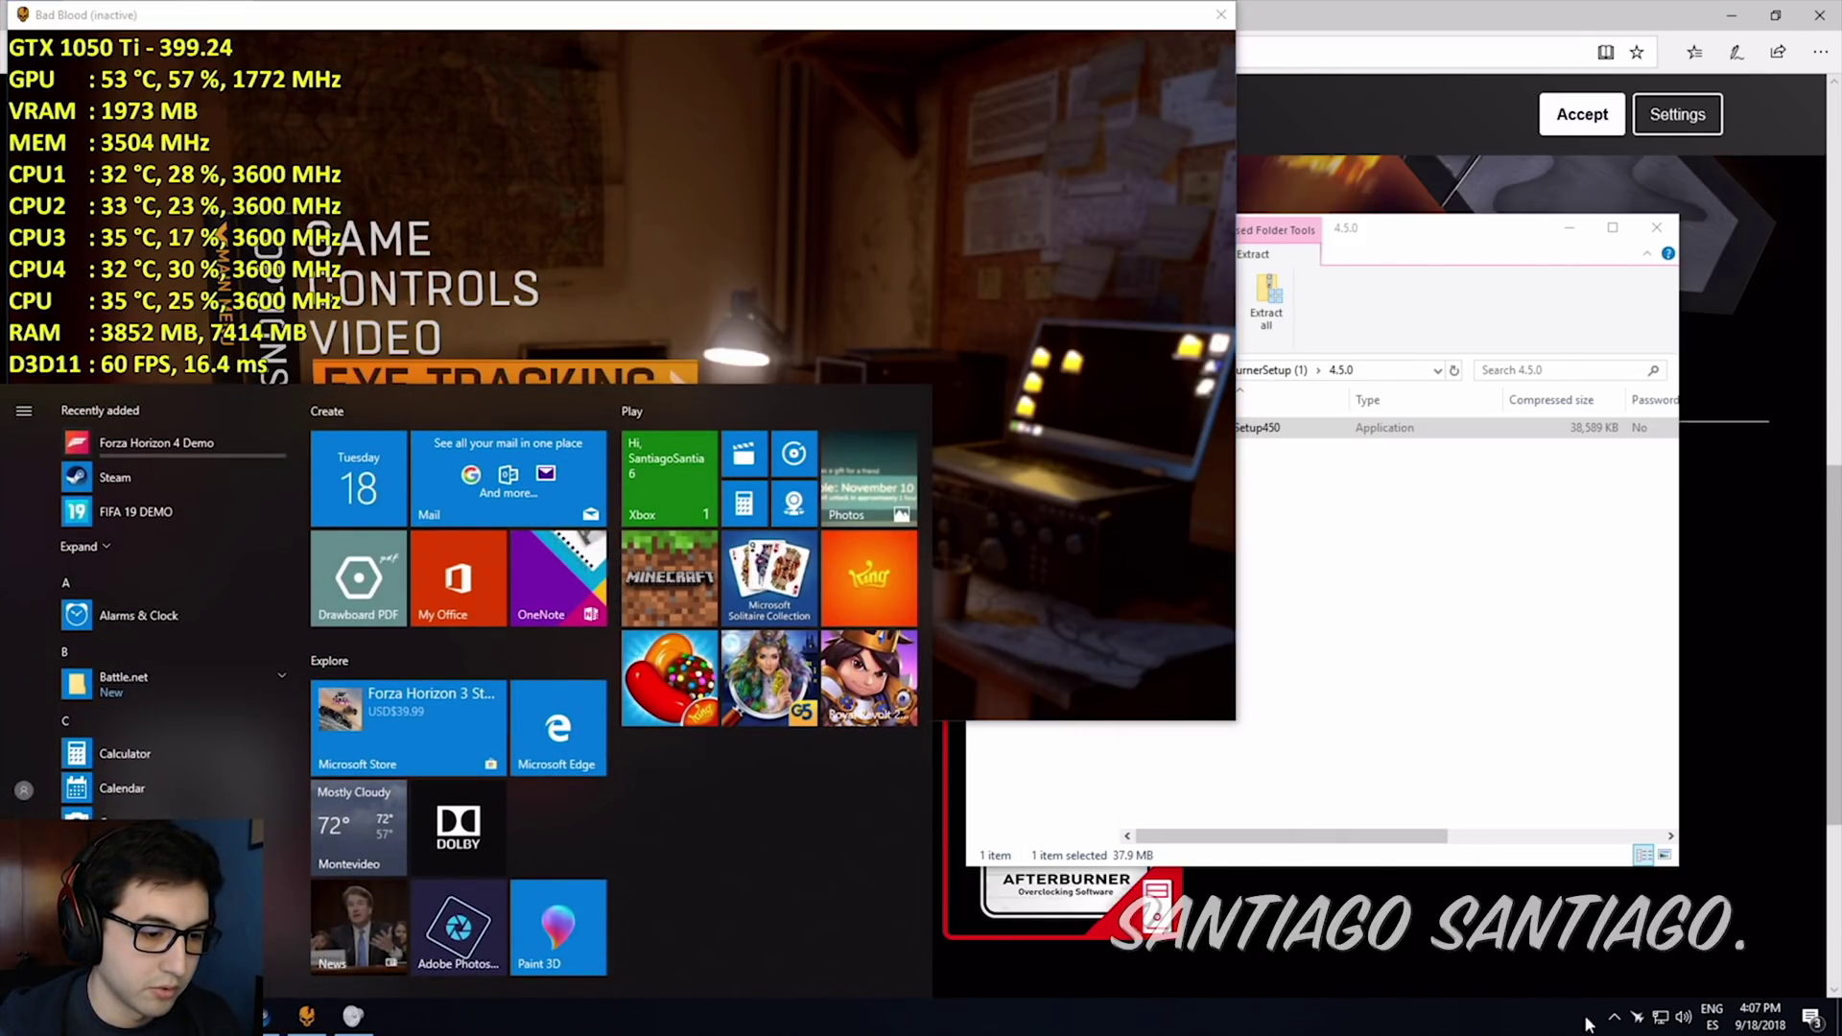
pyautogui.click(1620, 1023)
pyautogui.click(1650, 976)
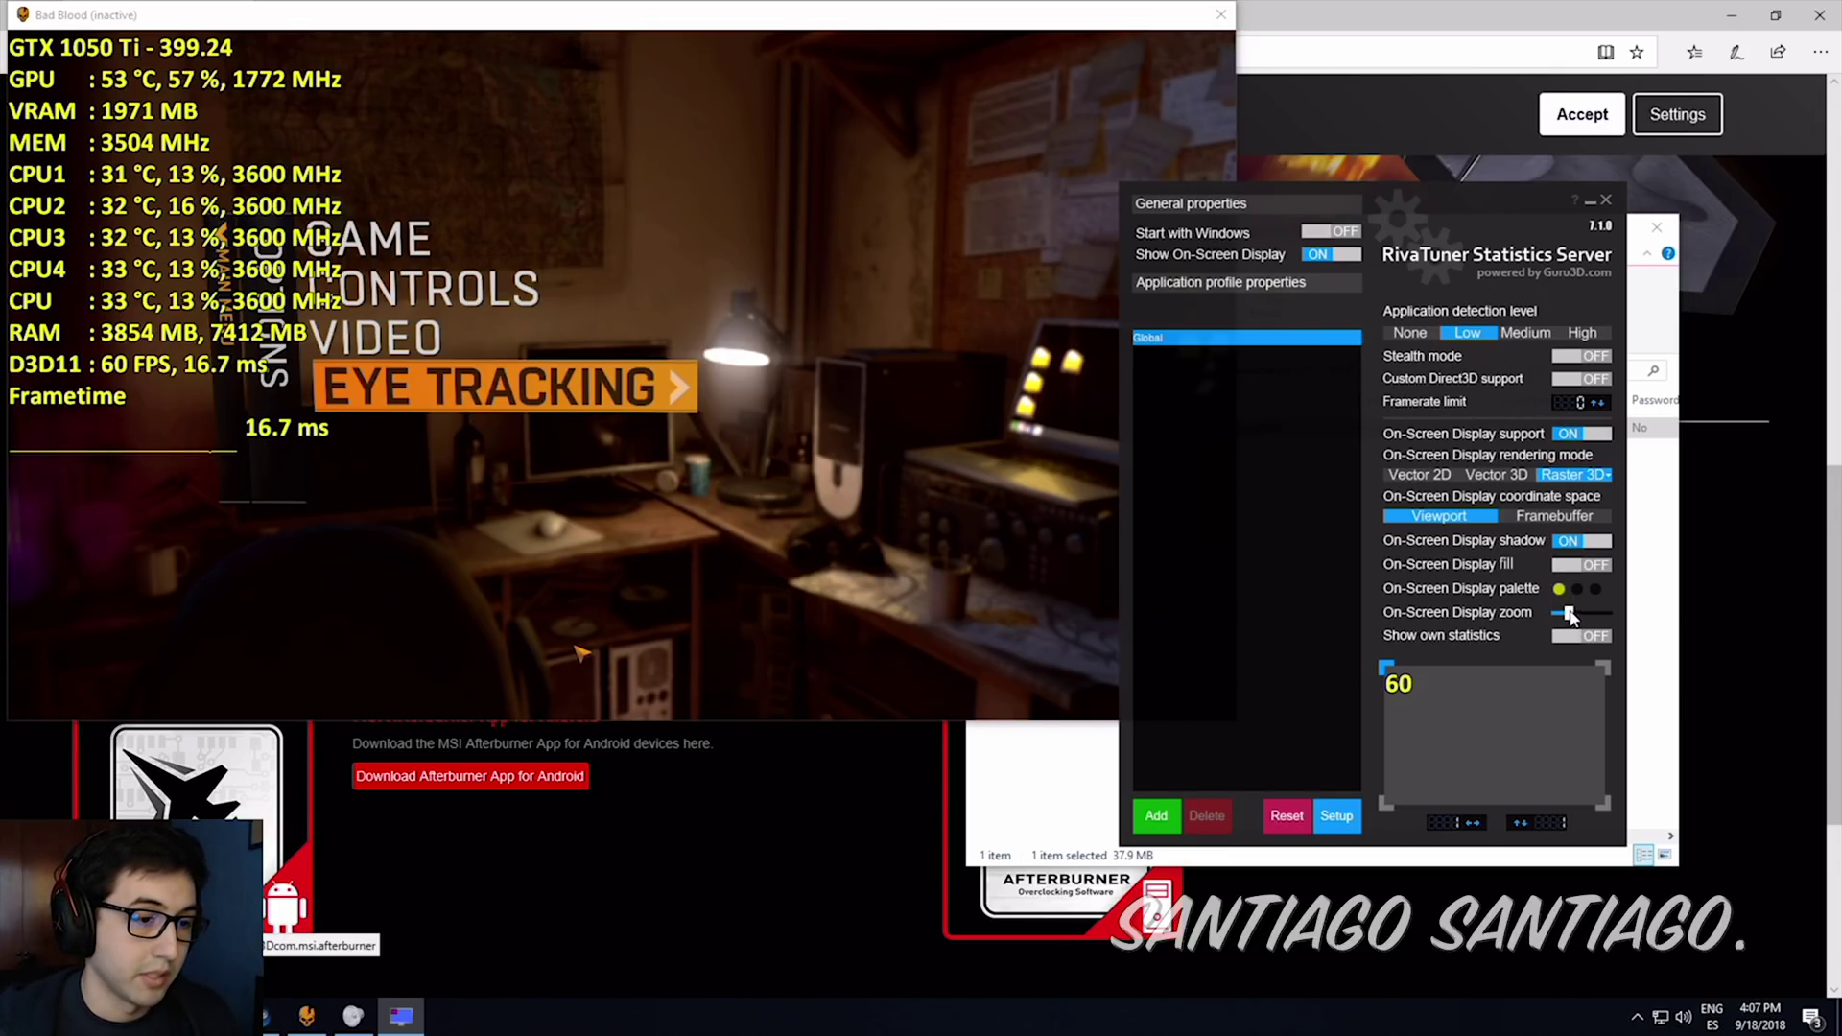
# Raise the OSD zoom slightly and turn on a light blue On-Screen Display fill.
pyautogui.moveTo(1569, 613)
pyautogui.mouseDown()
pyautogui.moveTo(1587, 618)
pyautogui.moveTo(1569, 614)
pyautogui.mouseUp()
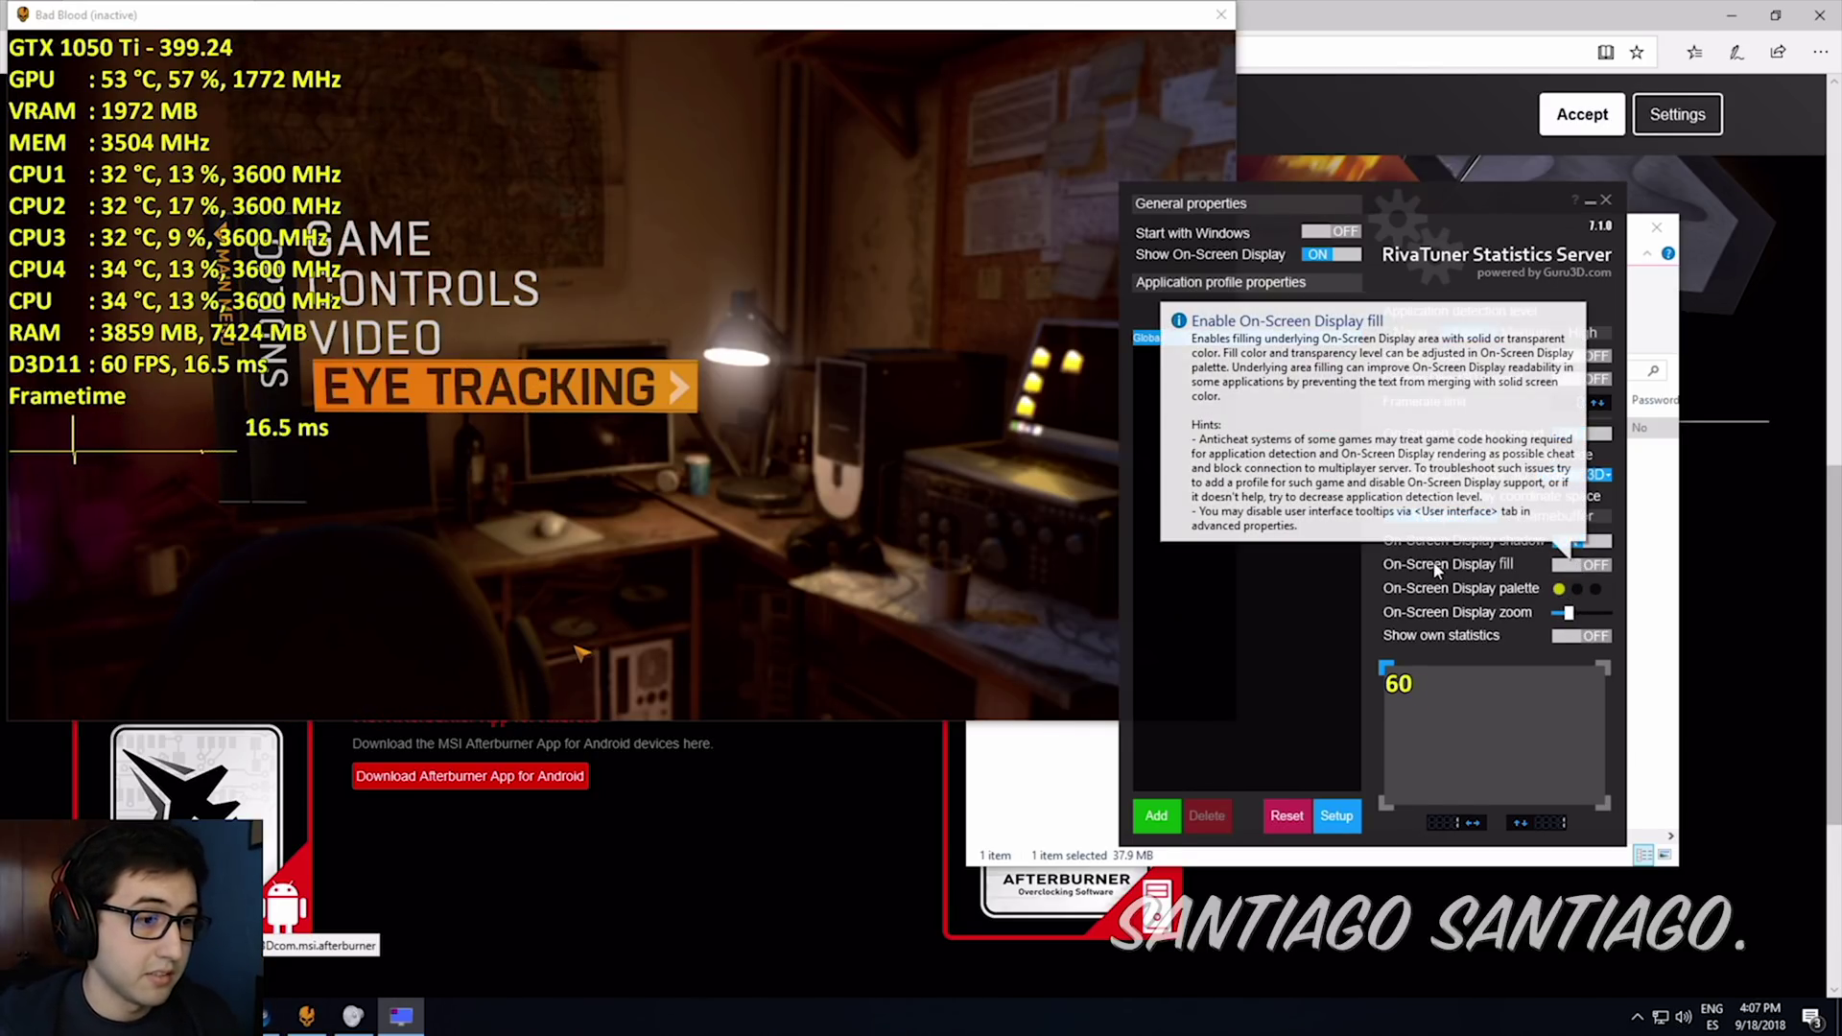
pyautogui.click(1596, 568)
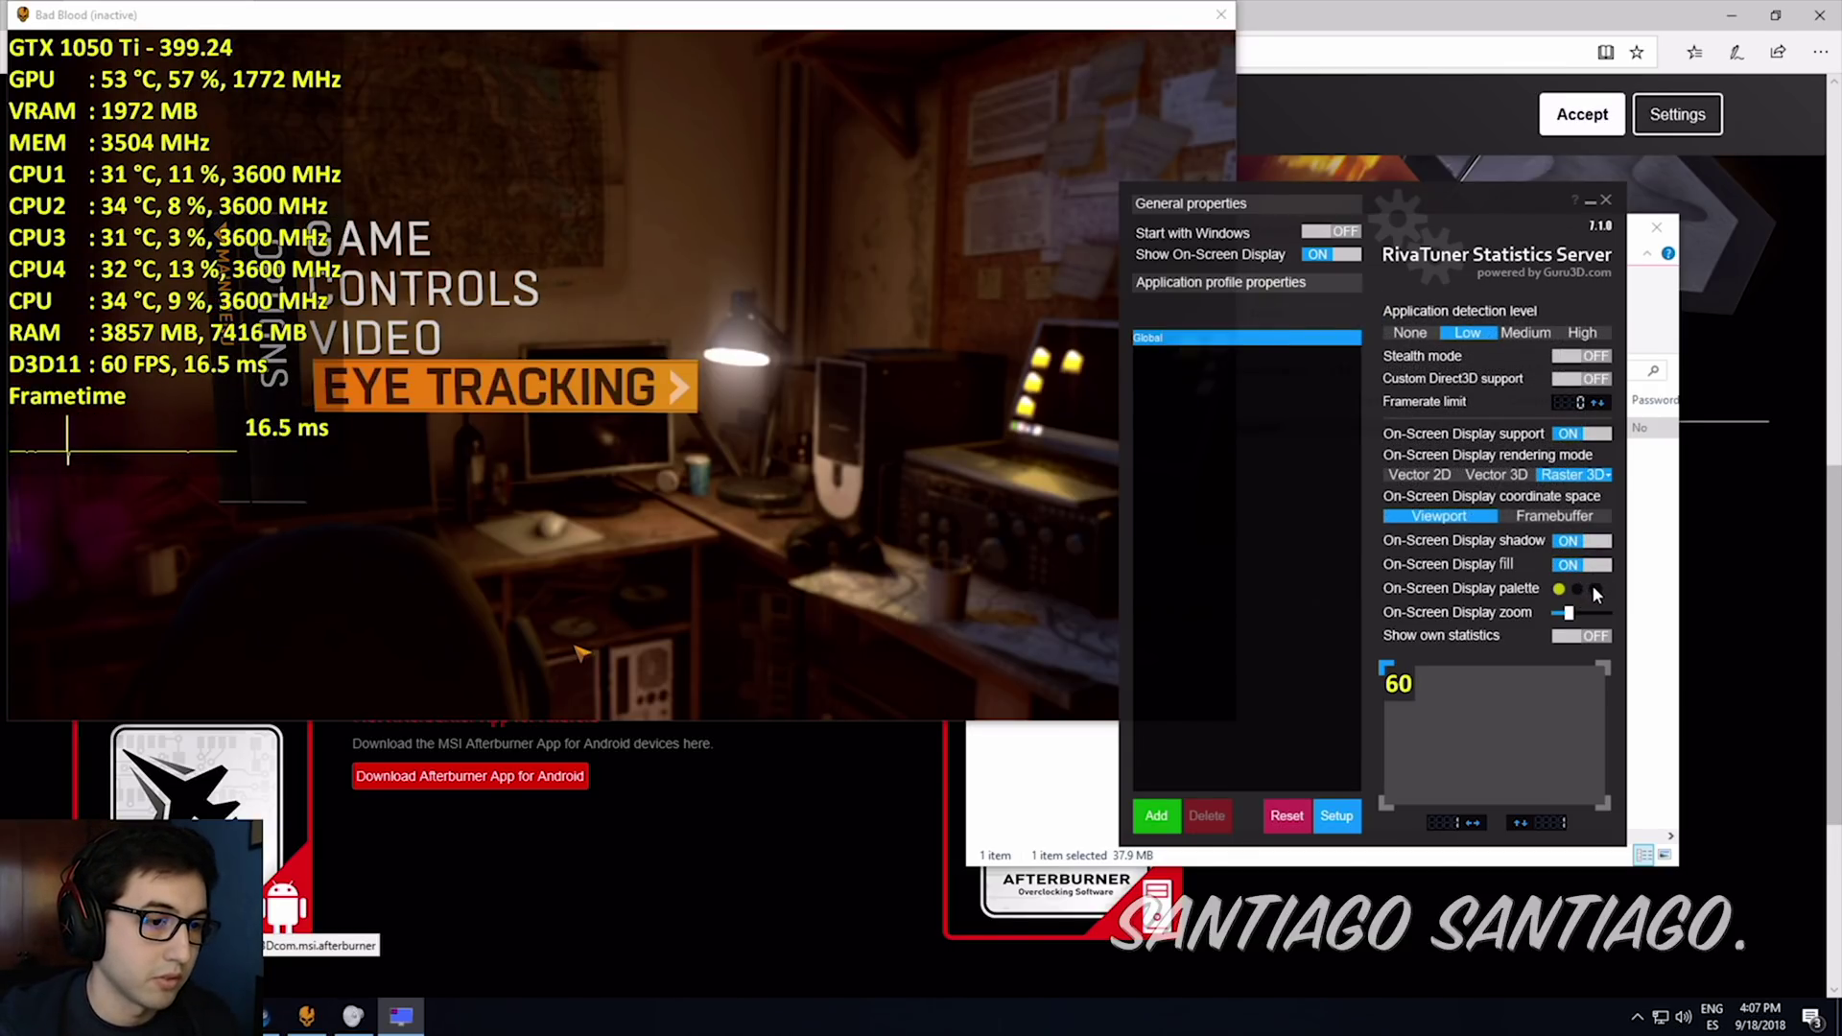
pyautogui.click(1594, 587)
pyautogui.moveTo(1386, 463); pyautogui.dragTo(1387, 507)
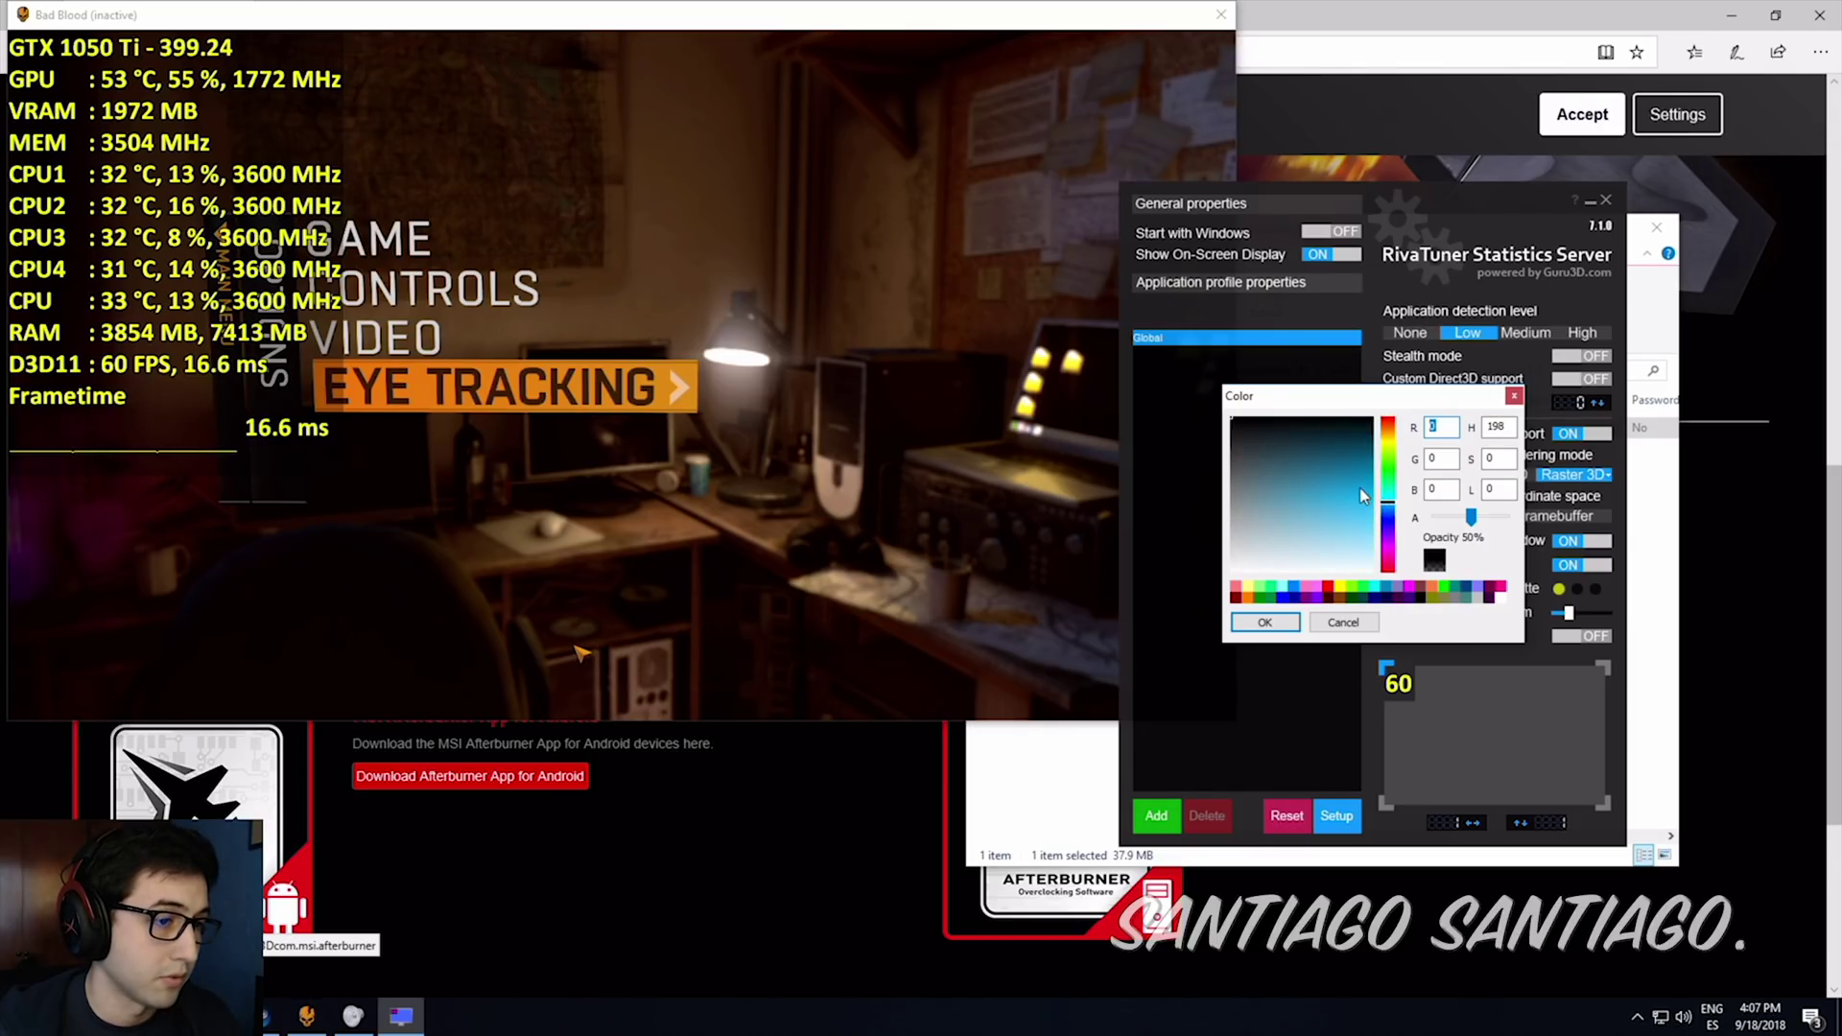
pyautogui.click(1264, 622)
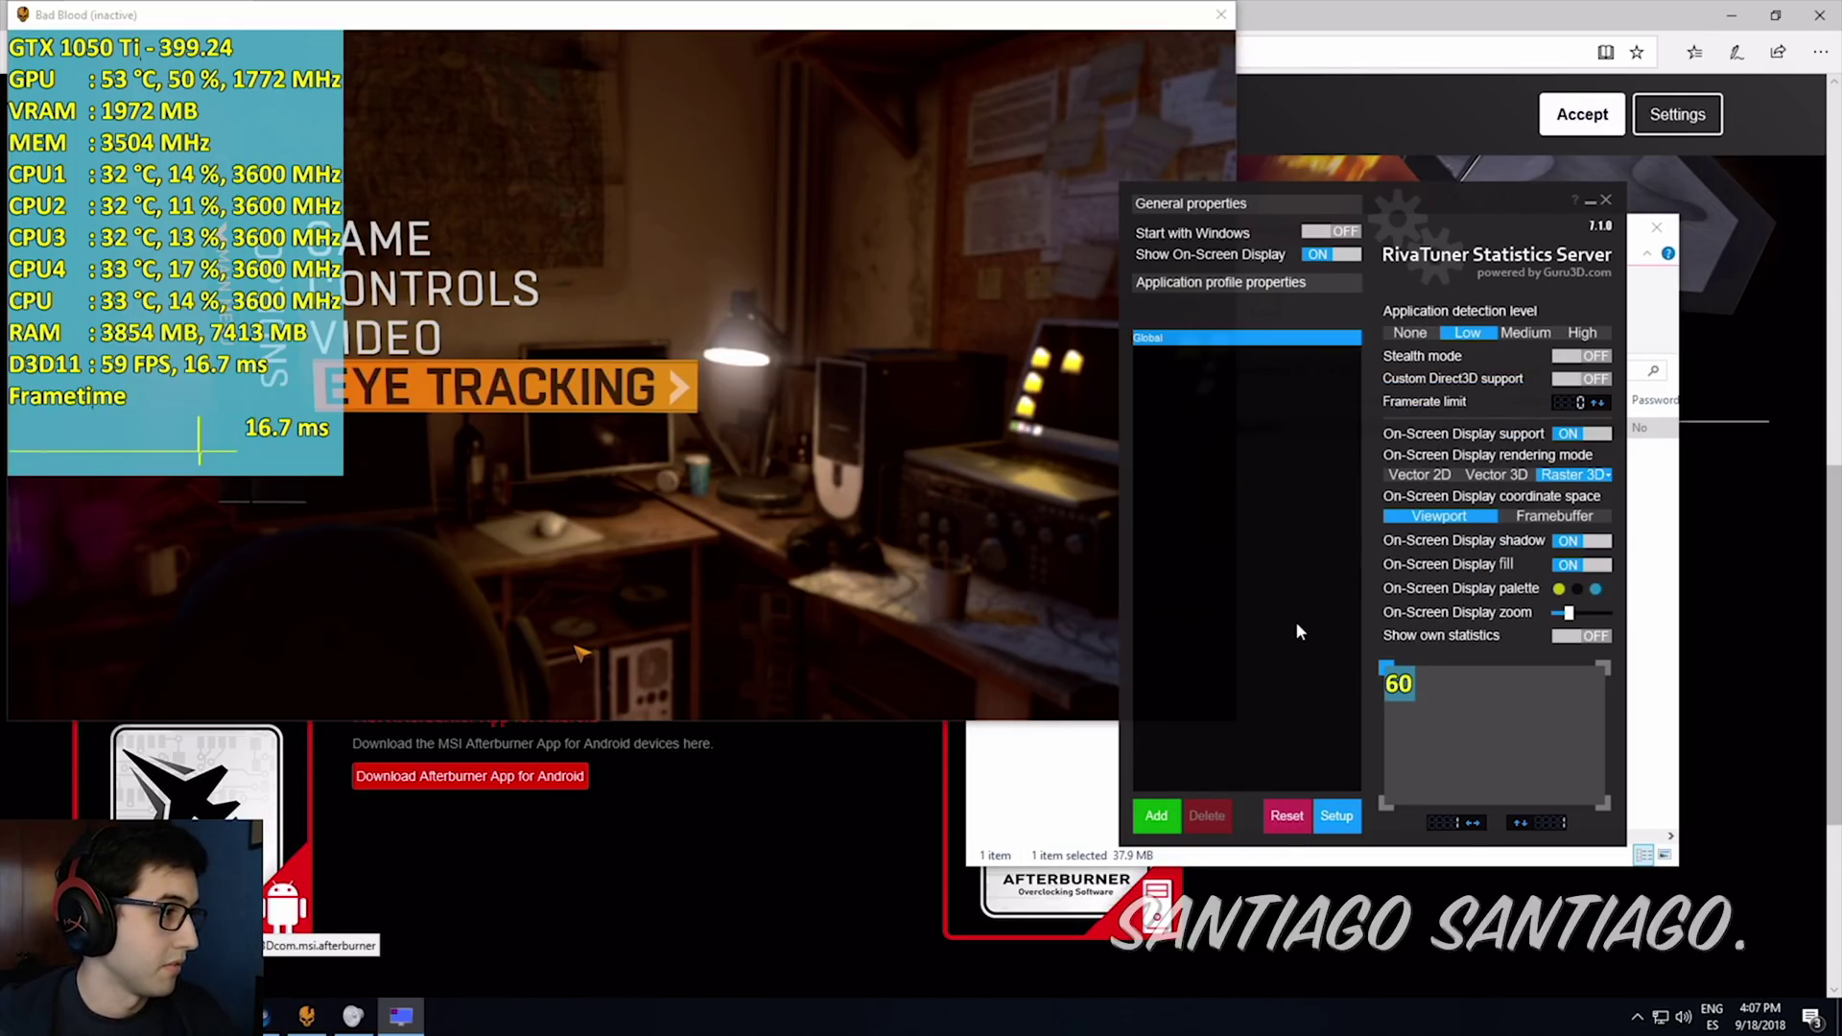